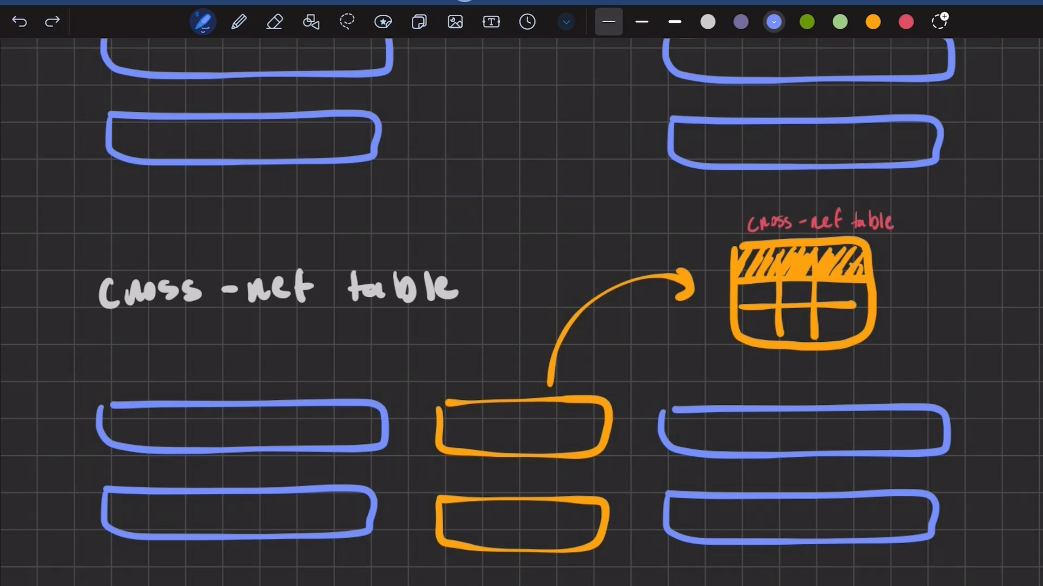
Draw two thin blue arrows from the first left many-to-many box to each of the two boxes opposite it.
drag(507, 249, 509, 254)
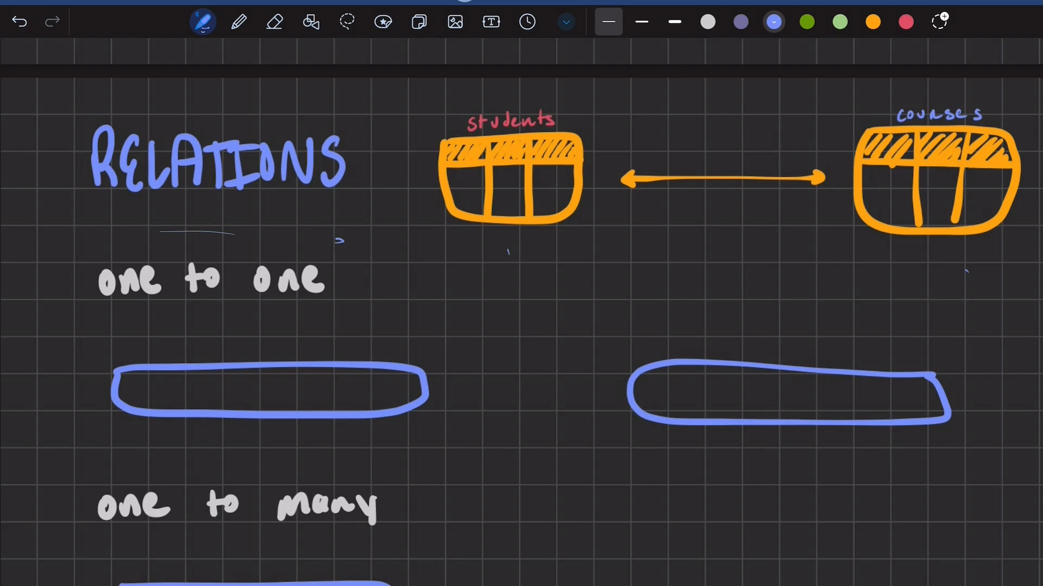
scroll(522, 326, down, 15)
drag(406, 375, 663, 454)
mouse_move(409, 375)
mouse_down()
mouse_move(617, 360)
mouse_move(629, 373)
mouse_up()
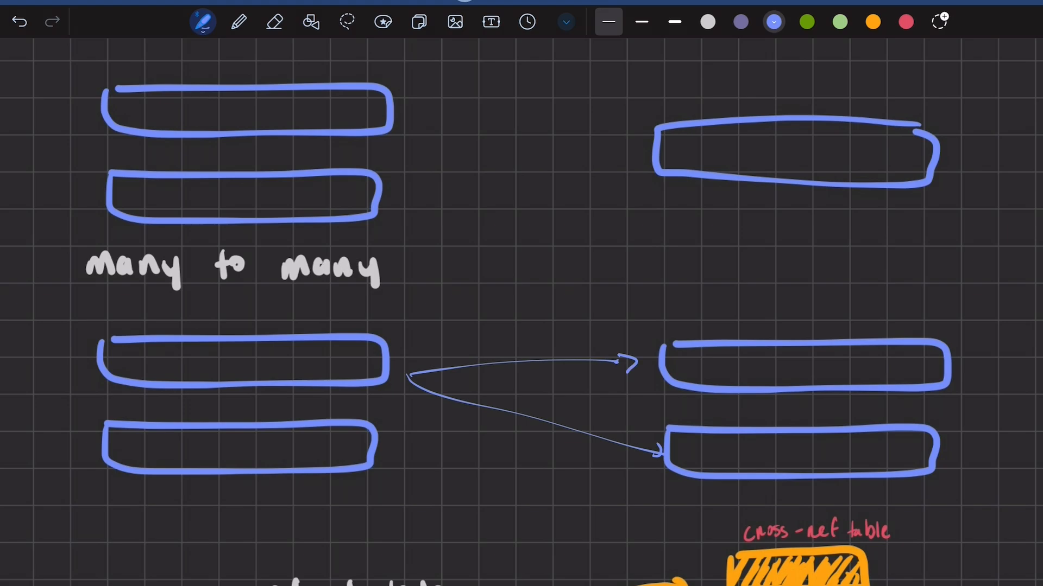
Trace the two many-to-many links with orange arrows and add a small downward orange arrow above them.
scroll(522, 312, down, 3)
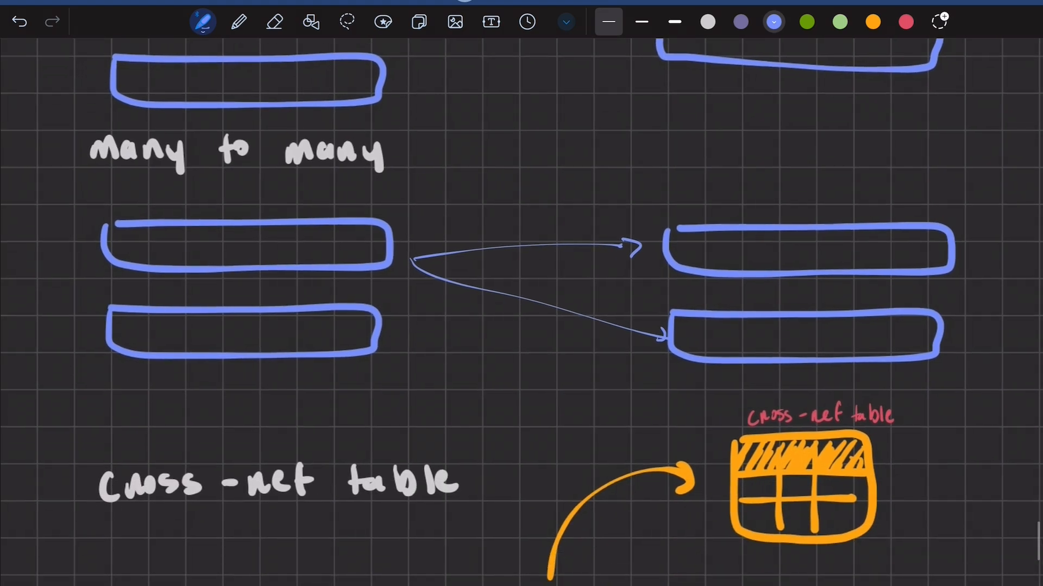
click(873, 21)
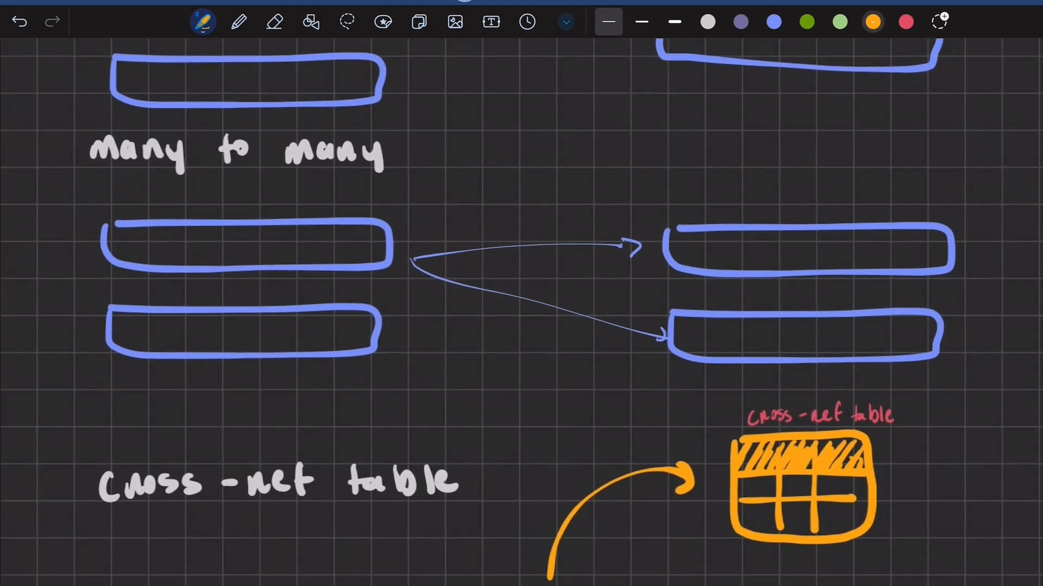
drag(538, 203, 539, 225)
drag(404, 260, 652, 353)
drag(426, 254, 640, 248)
drag(582, 227, 607, 268)
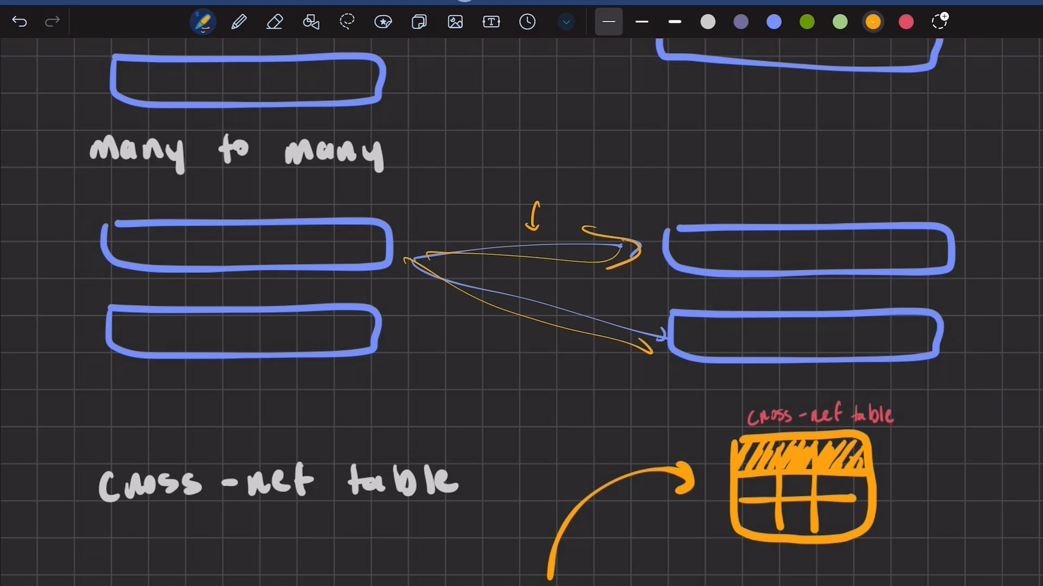
mouse_move(653, 116)
mouse_down()
mouse_move(655, 142)
mouse_move(745, 115)
mouse_move(745, 104)
mouse_up()
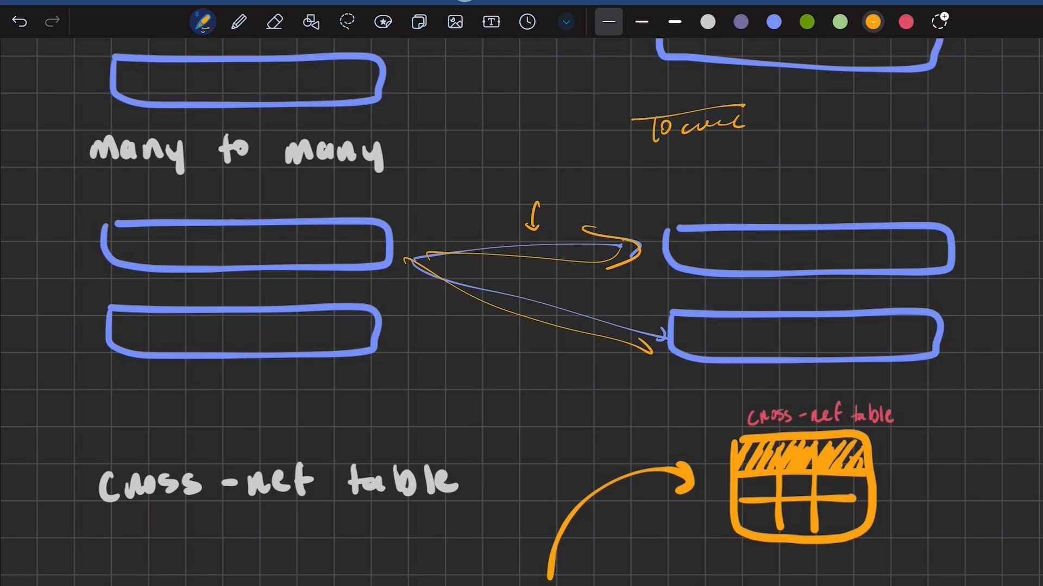
mouse_move(900, 116)
mouse_down()
mouse_move(899, 138)
mouse_move(918, 122)
mouse_move(936, 130)
mouse_up()
mouse_move(960, 118)
mouse_down()
mouse_move(951, 130)
mouse_move(984, 122)
mouse_up()
mouse_move(994, 121)
mouse_down()
mouse_move(993, 132)
mouse_move(1013, 121)
mouse_up()
drag(935, 121, 982, 116)
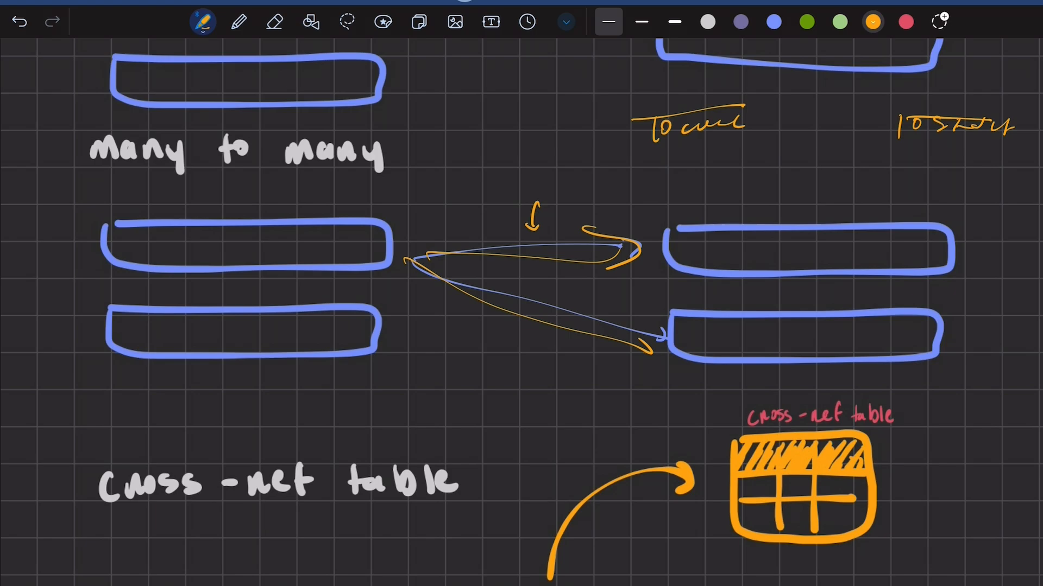
click(274, 22)
drag(635, 124, 733, 123)
drag(902, 125, 1010, 126)
click(203, 22)
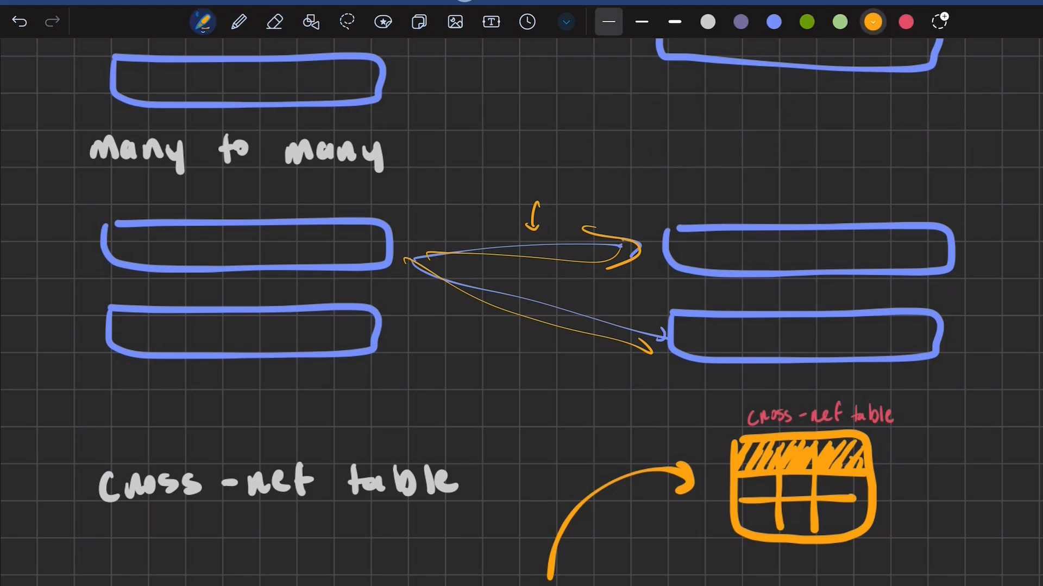
Circle the group of many-to-many arrows with a large blue loop.
scroll(522, 312, down, 1)
click(774, 21)
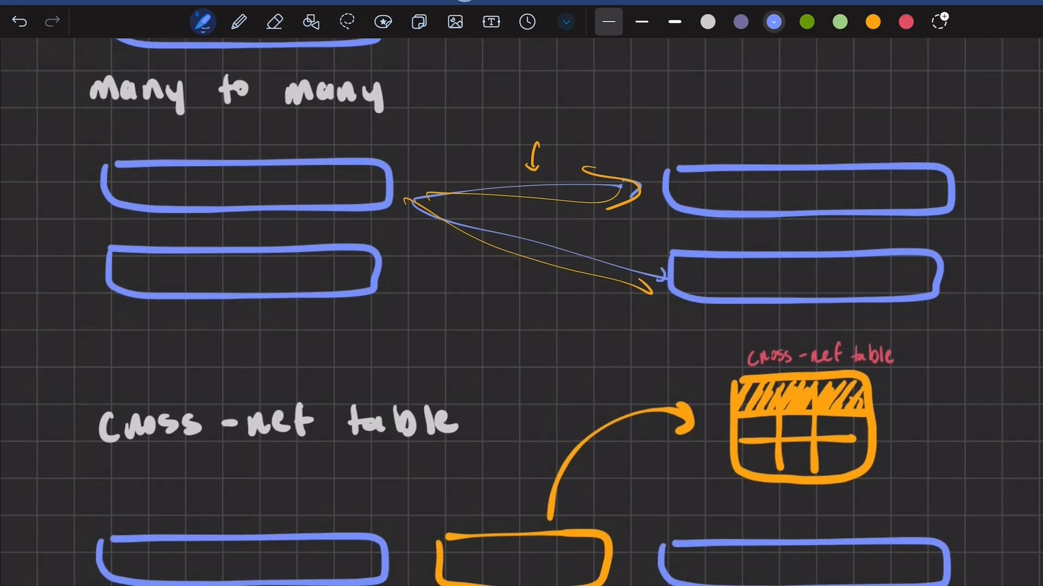
drag(376, 171, 491, 103)
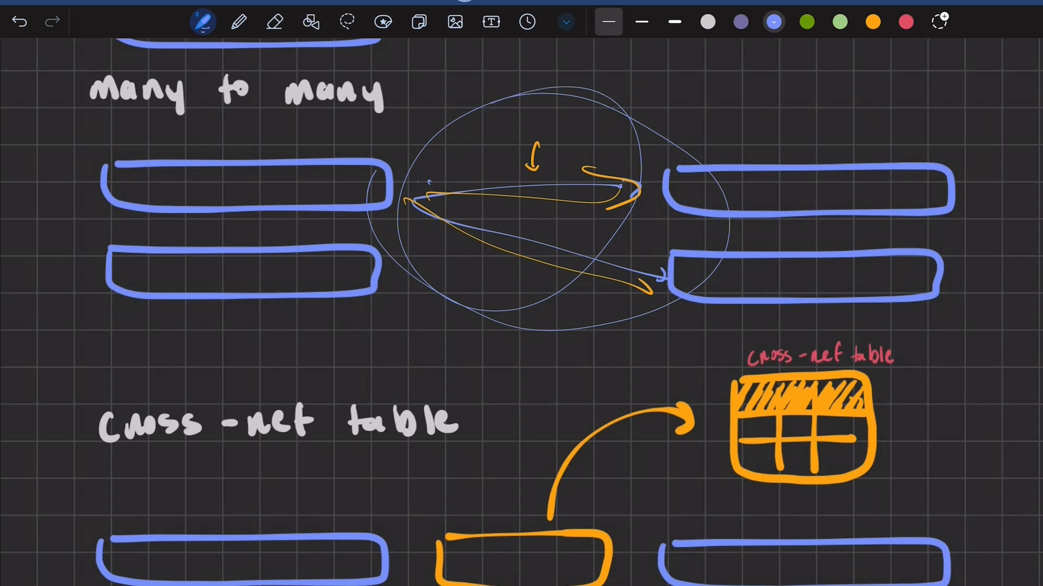
Label the blue boxes under the cross-ref table heading sA and sB on one side and c1 and c2 on the other.
scroll(522, 312, down, 5)
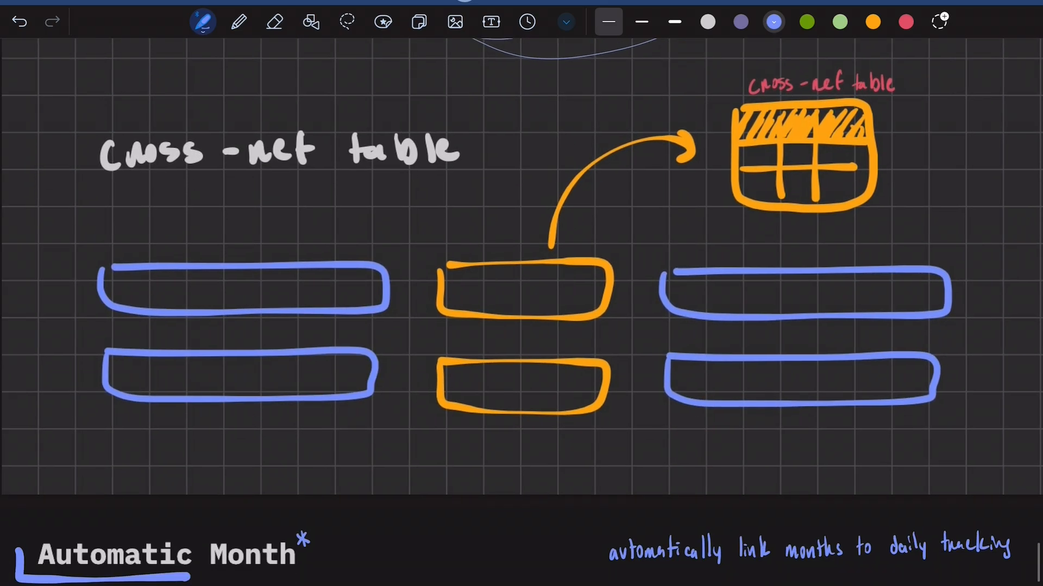
scroll(521, 312, up, 1)
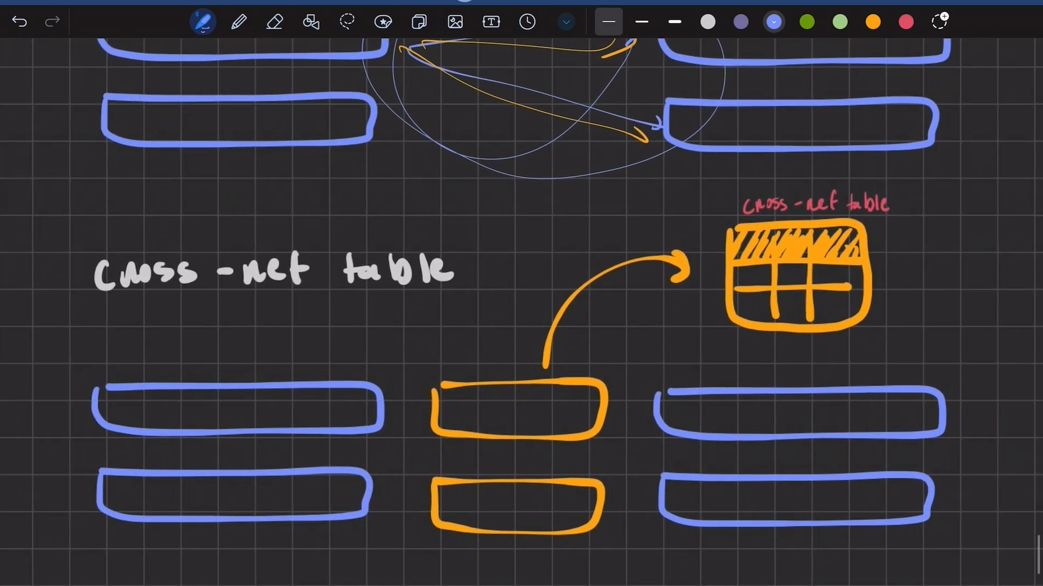
scroll(521, 312, up, 1)
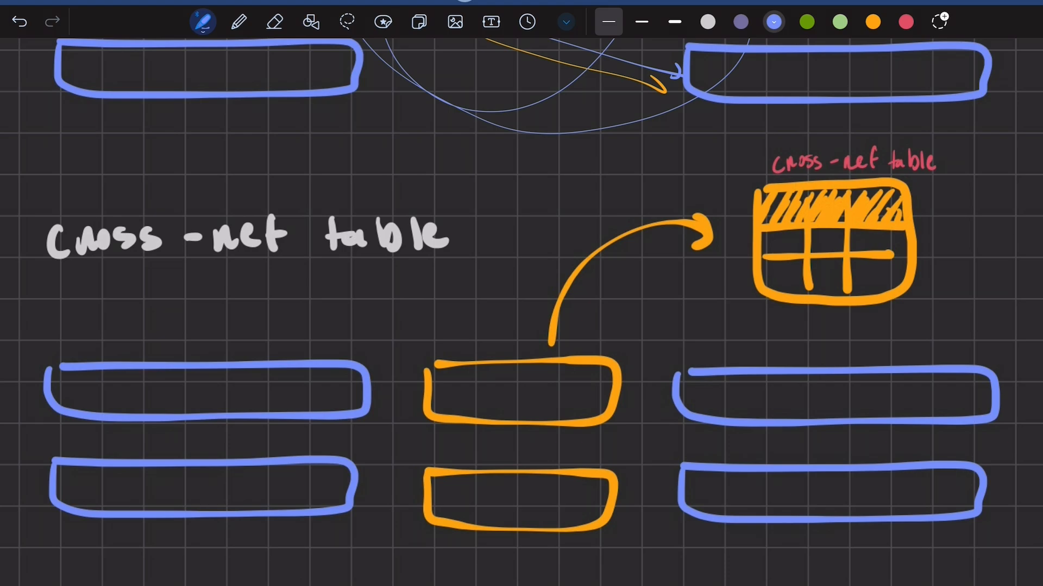
mouse_move(164, 389)
mouse_down()
mouse_move(156, 408)
mouse_move(184, 381)
mouse_move(198, 406)
mouse_up()
mouse_move(172, 480)
mouse_down()
mouse_move(164, 505)
mouse_move(188, 504)
mouse_up()
drag(189, 474, 190, 505)
drag(834, 392, 844, 412)
drag(846, 393, 851, 412)
mouse_move(831, 493)
mouse_down()
mouse_move(831, 507)
mouse_move(858, 507)
mouse_up()
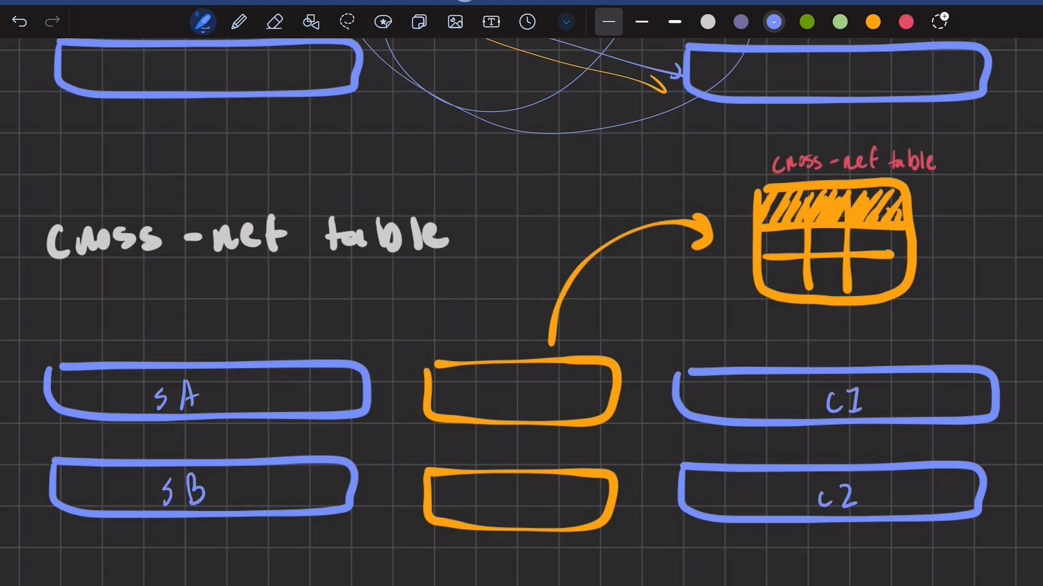
Label the many-to-many boxes s1 and s2 on one side and cA and cB on the other.
scroll(521, 293, up, 5)
mouse_move(224, 137)
mouse_down()
mouse_move(215, 155)
mouse_move(258, 144)
mouse_up()
mouse_move(222, 228)
mouse_down()
mouse_move(208, 247)
mouse_move(260, 234)
mouse_up()
mouse_move(830, 142)
mouse_down()
mouse_move(837, 156)
mouse_move(855, 153)
mouse_up()
drag(822, 238, 819, 253)
drag(836, 232, 835, 251)
drag(836, 228, 839, 252)
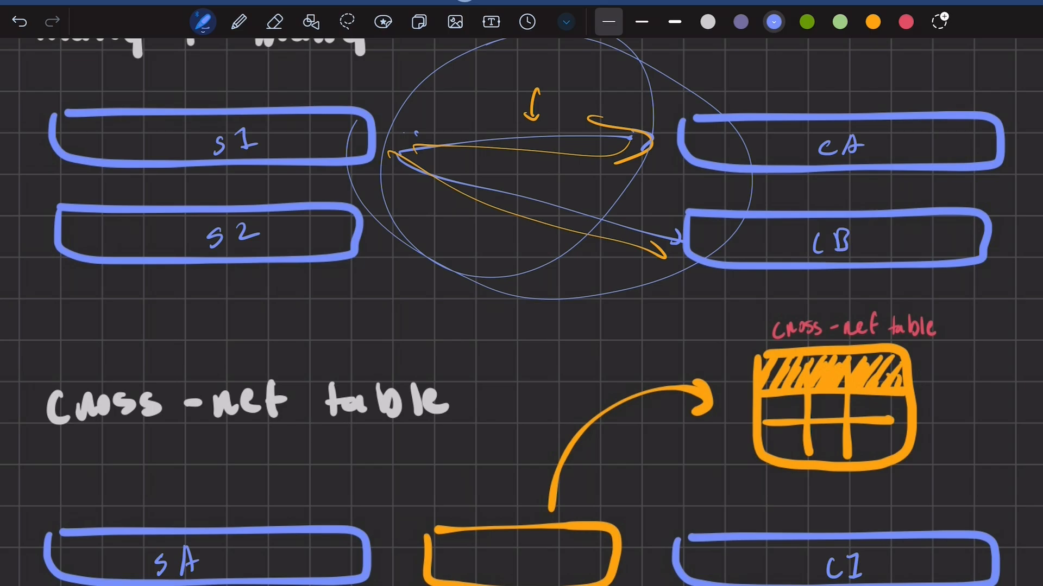
Draw a blue arrow from s2 to cA and a curved two-headed blue arrow linking sA with c1.
drag(360, 237, 677, 140)
drag(669, 132, 670, 153)
scroll(521, 312, down, 3)
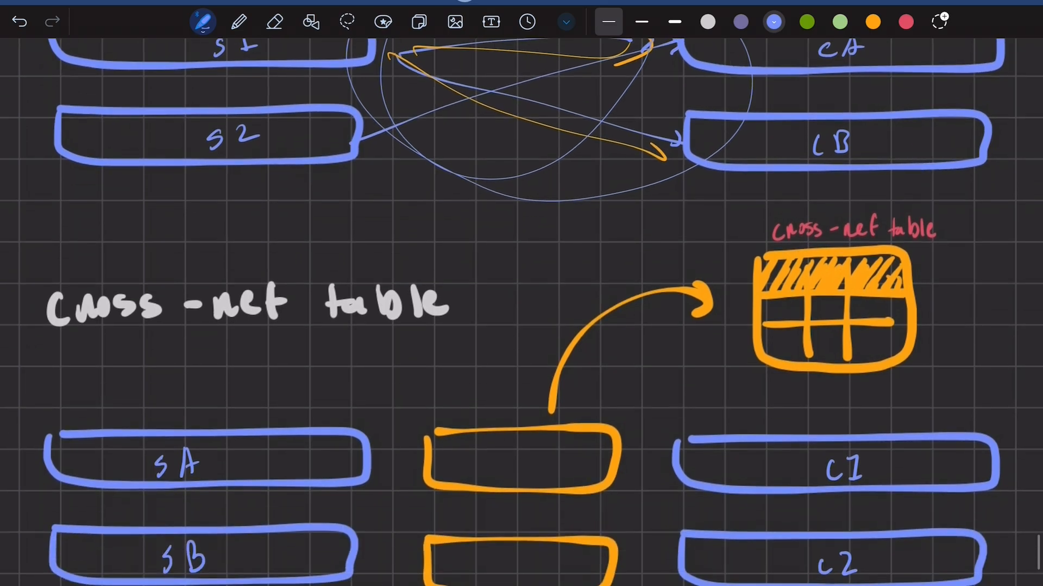
mouse_move(349, 428)
mouse_down()
mouse_move(709, 405)
mouse_move(724, 424)
mouse_move(729, 417)
mouse_up()
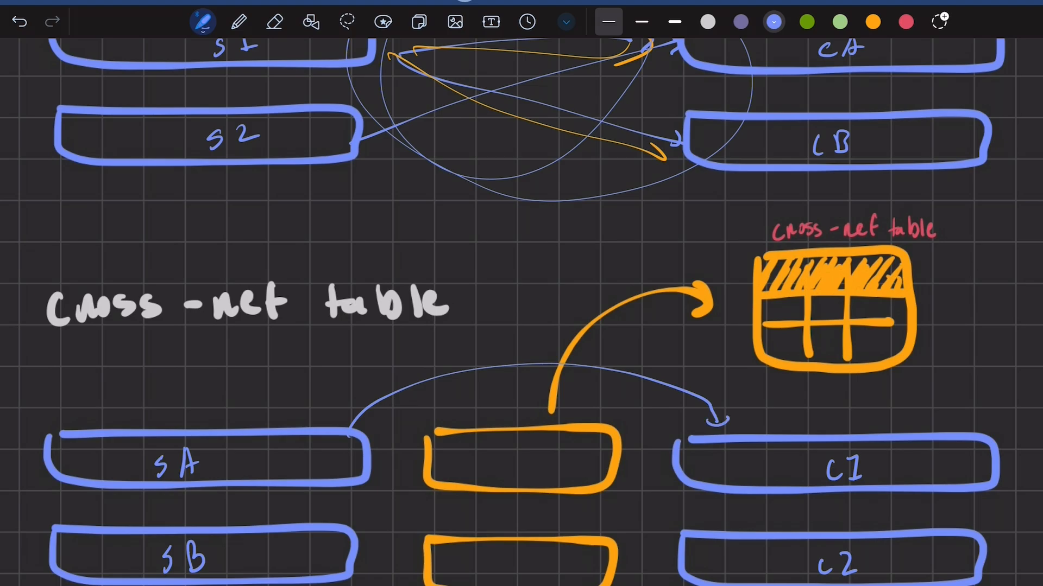
drag(346, 416, 363, 425)
Link sA and c1 to the orange box between them with two-headed blue arrows, and outline the first row of the cross-ref table drawing.
scroll(521, 326, down, 2)
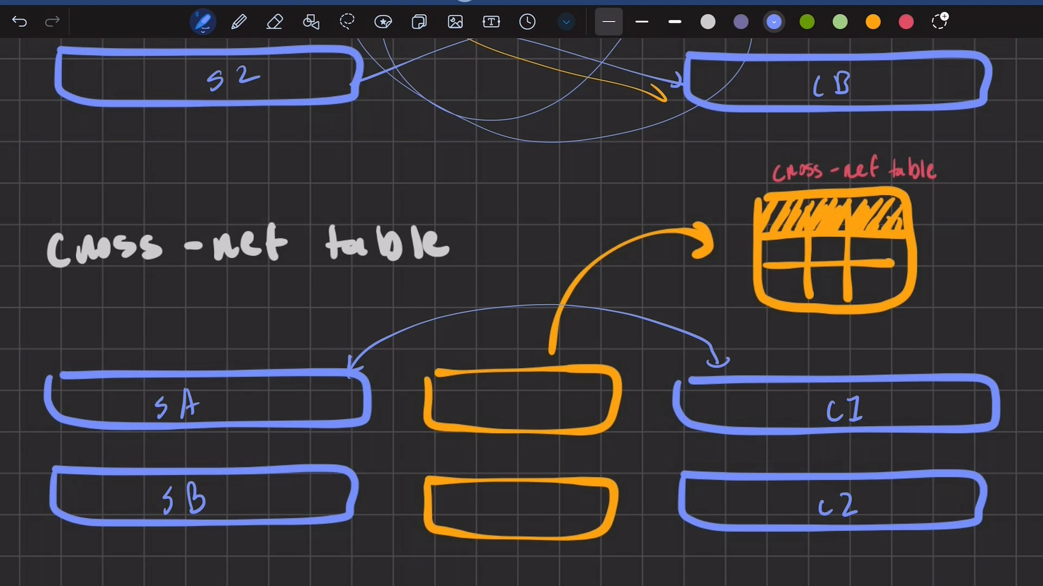
drag(372, 406, 419, 415)
mouse_move(623, 411)
mouse_down()
mouse_move(669, 410)
mouse_move(633, 418)
mouse_up()
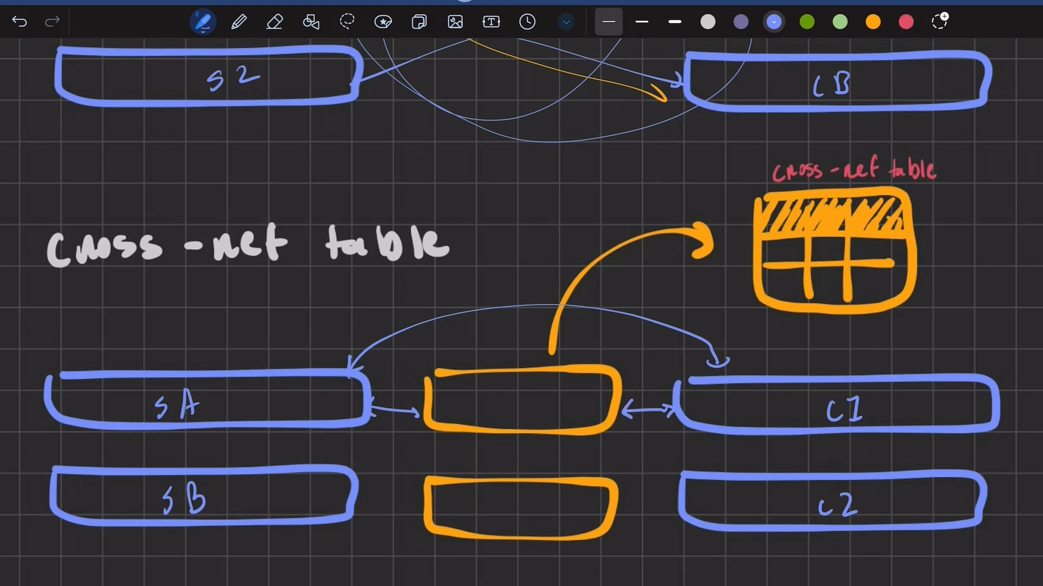
mouse_move(761, 266)
mouse_down()
mouse_move(906, 240)
mouse_move(765, 270)
mouse_up()
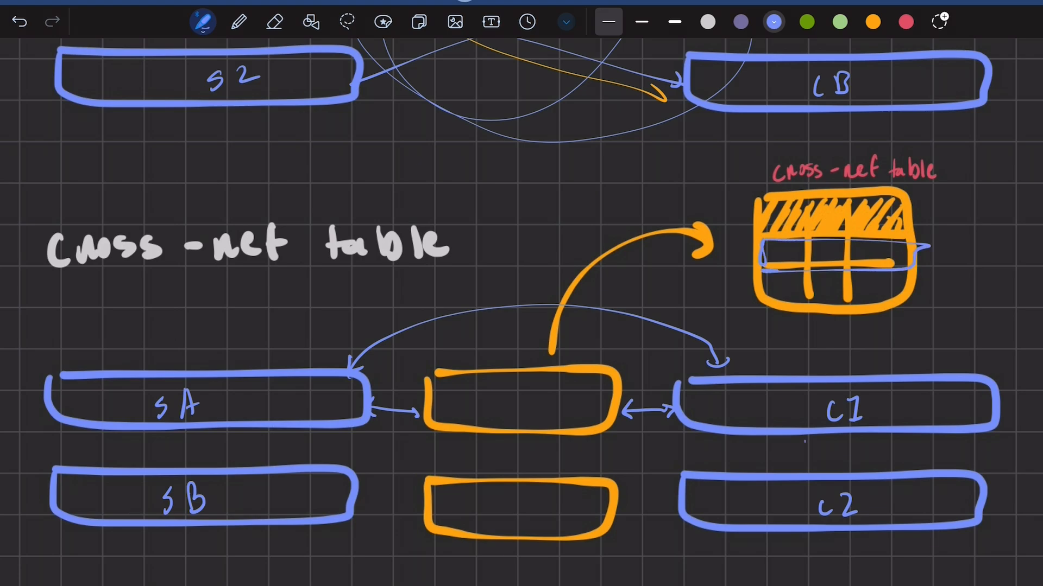
Link sB and c2 to the second orange box between them with two-headed blue arrows.
scroll(522, 305, down, 2)
drag(356, 458, 418, 460)
mouse_move(408, 454)
mouse_down()
mouse_move(410, 472)
mouse_move(374, 474)
mouse_up()
mouse_move(594, 478)
mouse_down()
mouse_move(667, 470)
mouse_move(664, 479)
mouse_up()
drag(619, 464, 607, 475)
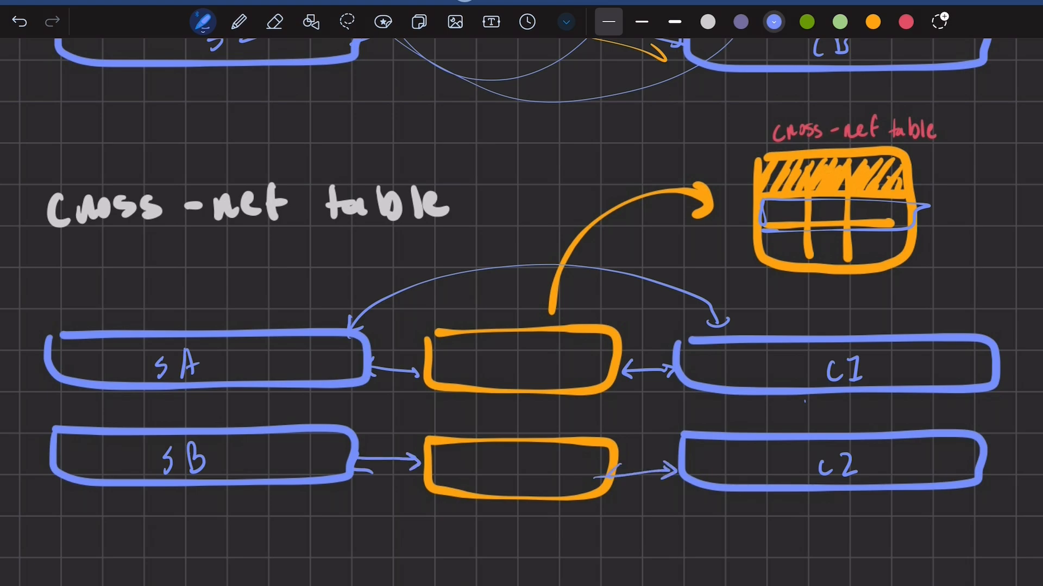
Write "grade" in orange inside both orange boxes of the cross-ref diagram.
scroll(521, 304, up, 1)
click(872, 21)
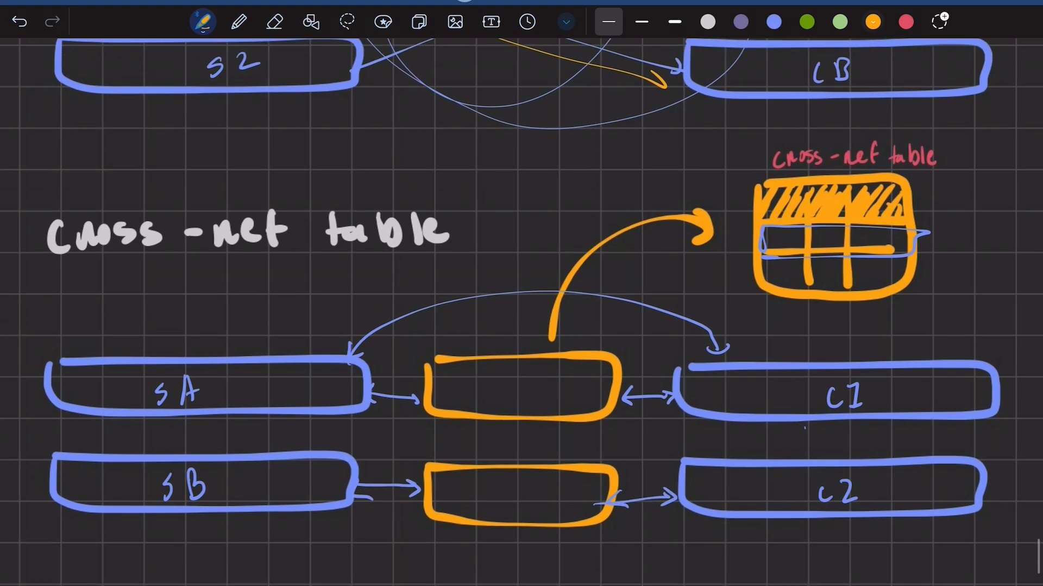
mouse_move(504, 383)
mouse_down()
mouse_move(494, 407)
mouse_move(515, 400)
mouse_up()
mouse_move(531, 387)
mouse_down()
mouse_move(521, 400)
mouse_move(536, 373)
mouse_up()
drag(543, 392, 563, 396)
mouse_move(507, 491)
mouse_down()
mouse_move(497, 520)
mouse_move(538, 501)
mouse_up()
drag(545, 491, 563, 496)
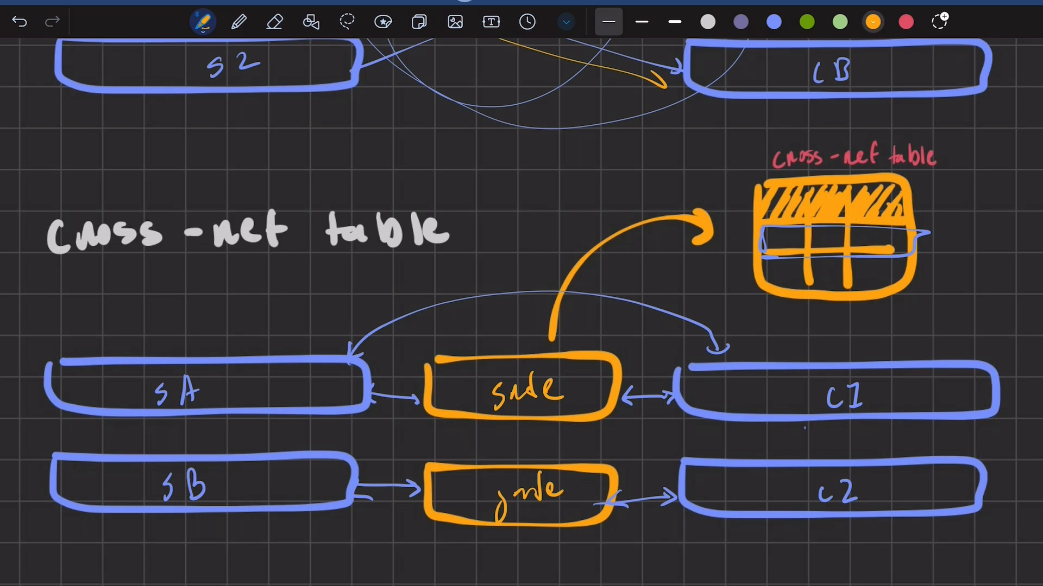
mouse_move(326, 428)
mouse_down()
mouse_move(383, 438)
mouse_move(689, 428)
mouse_move(684, 441)
mouse_move(314, 441)
mouse_up()
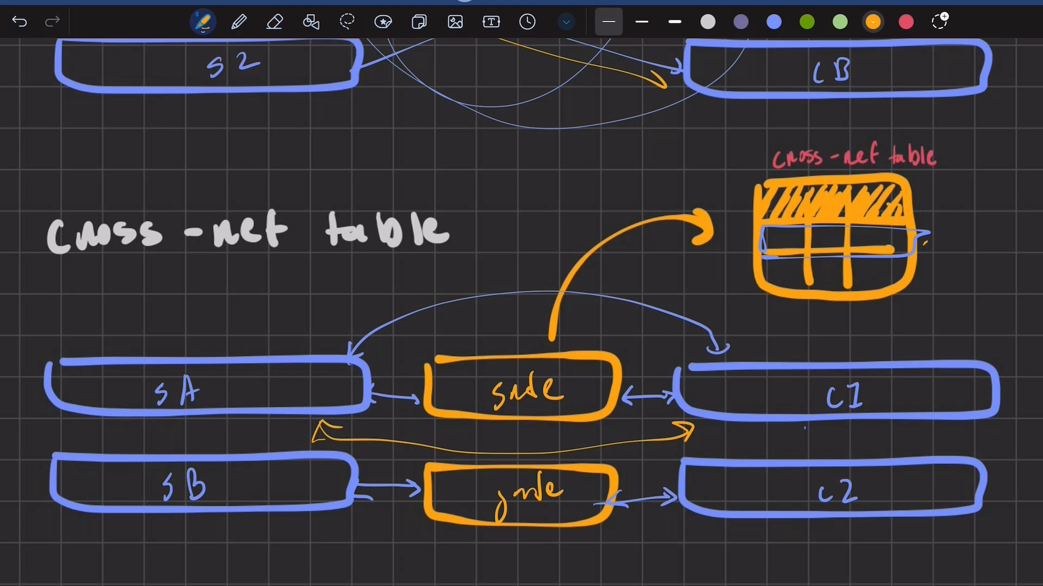
click(274, 22)
drag(688, 430, 659, 440)
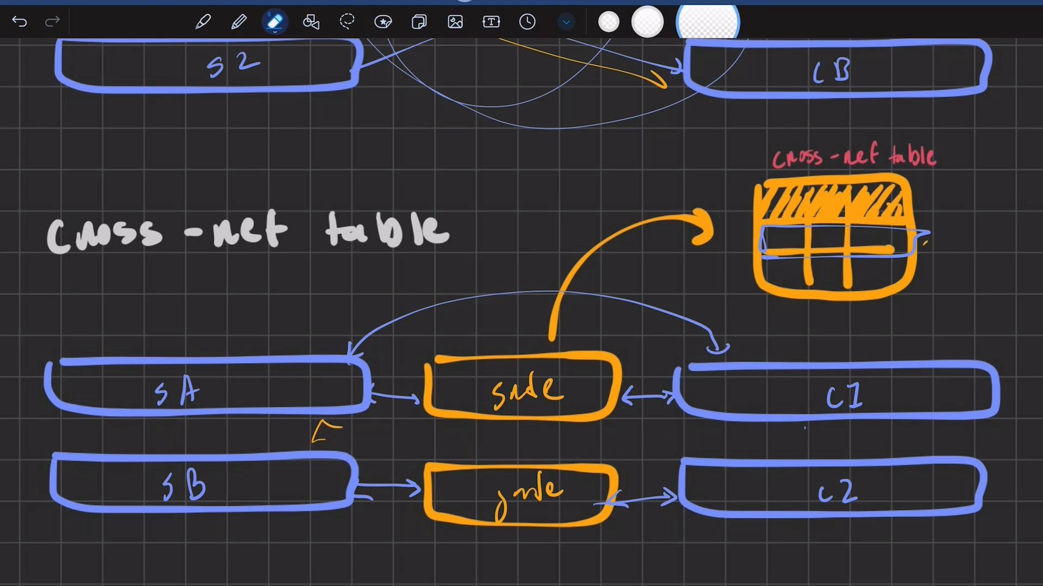
click(203, 22)
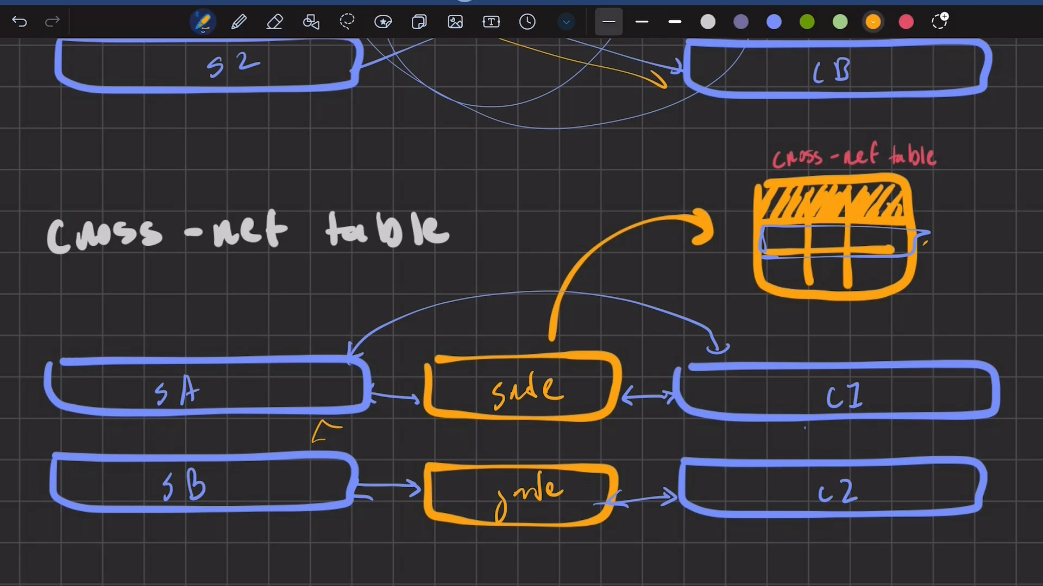
Circle the right edge of the cross-ref table drawing in orange and retrace the curved arrow leading to it.
mouse_move(956, 230)
mouse_down()
mouse_move(923, 307)
mouse_move(916, 276)
mouse_up()
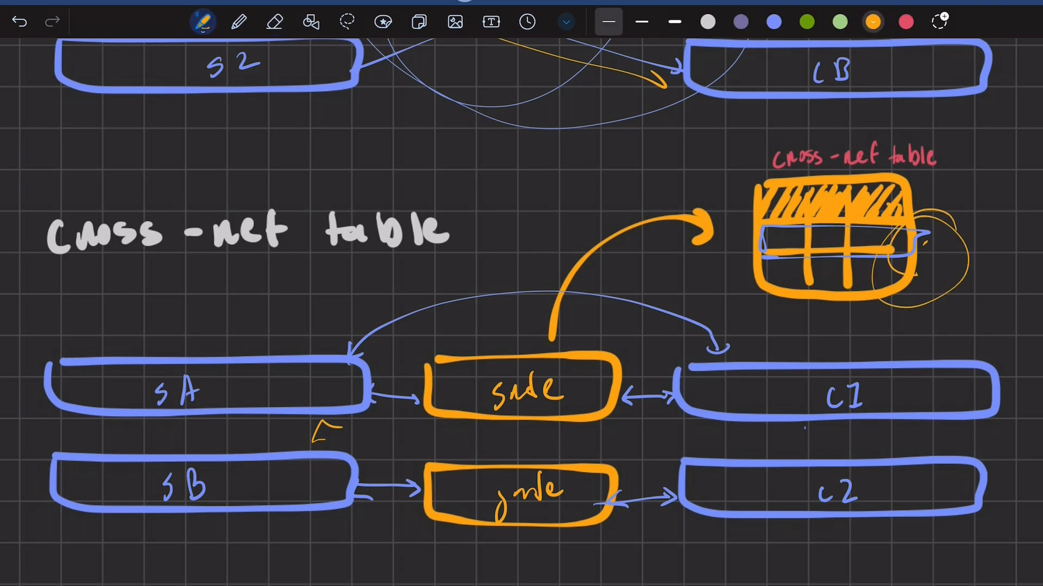
mouse_move(547, 341)
mouse_down()
mouse_move(706, 244)
mouse_move(702, 260)
mouse_up()
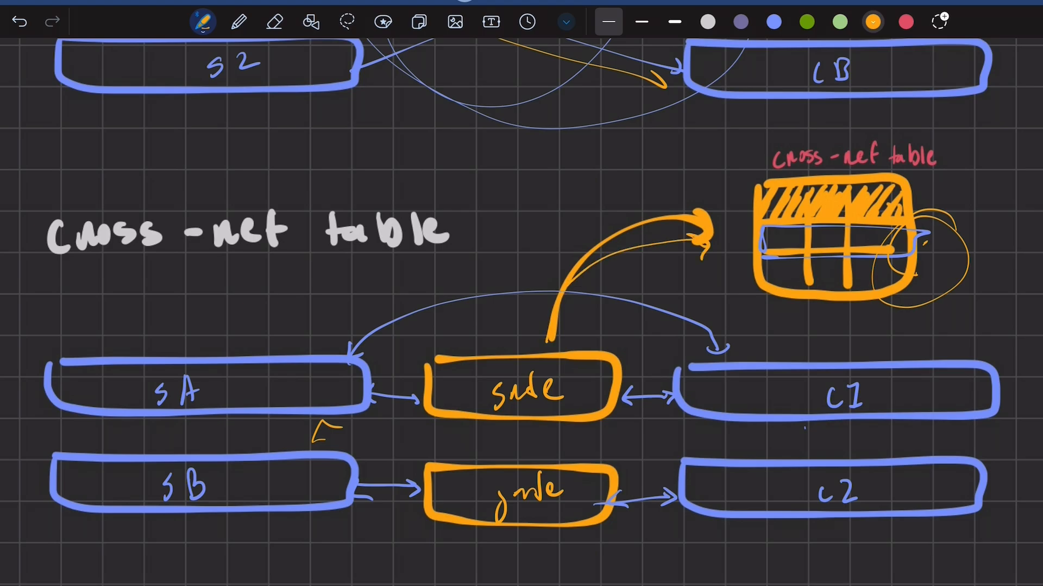
Write the orange notes "GR" and "assignts" beside the cross-ref table drawing and trace the curved link from c1 back to sA.
scroll(836, 245, up, 5)
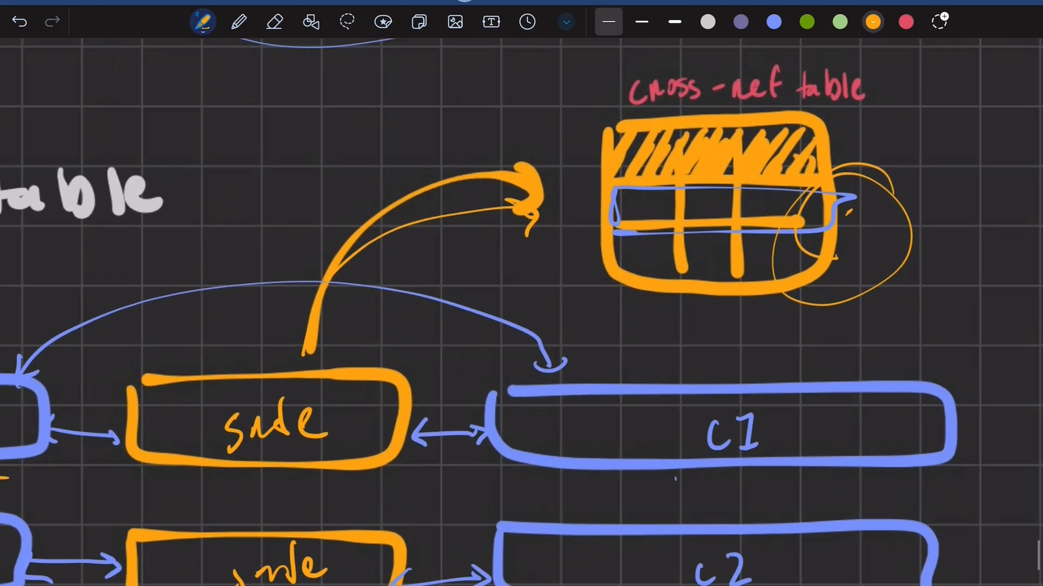
mouse_move(759, 132)
mouse_down()
mouse_move(750, 159)
mouse_move(868, 136)
mouse_move(986, 154)
mouse_up()
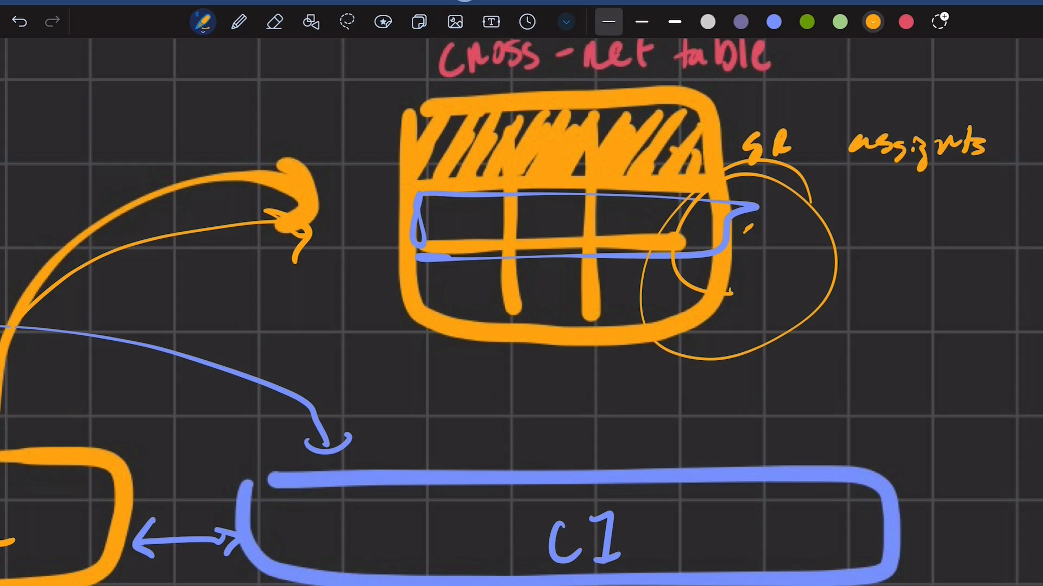
scroll(838, 224, down, 5)
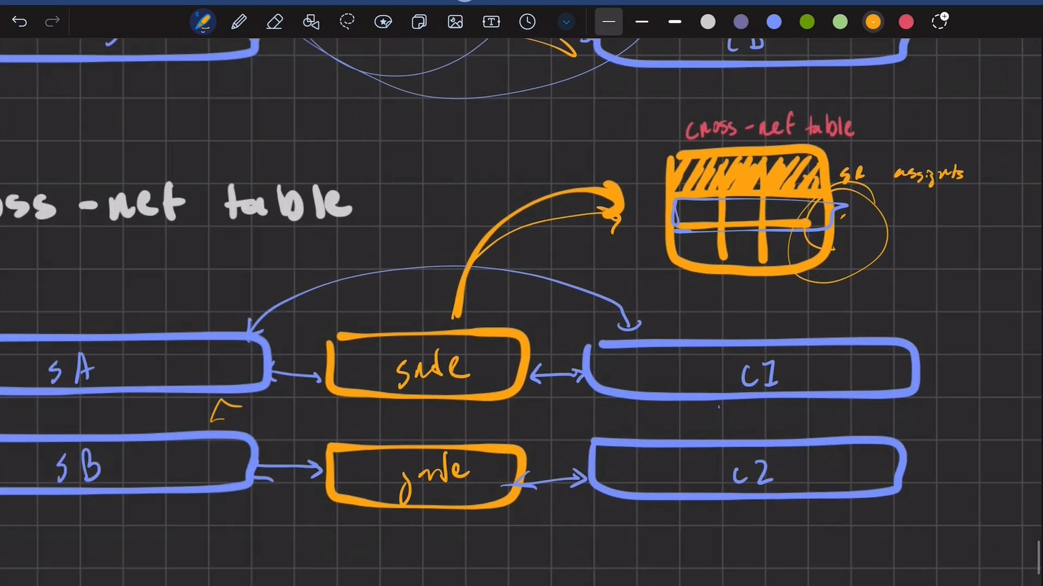
scroll(521, 313, left, 2)
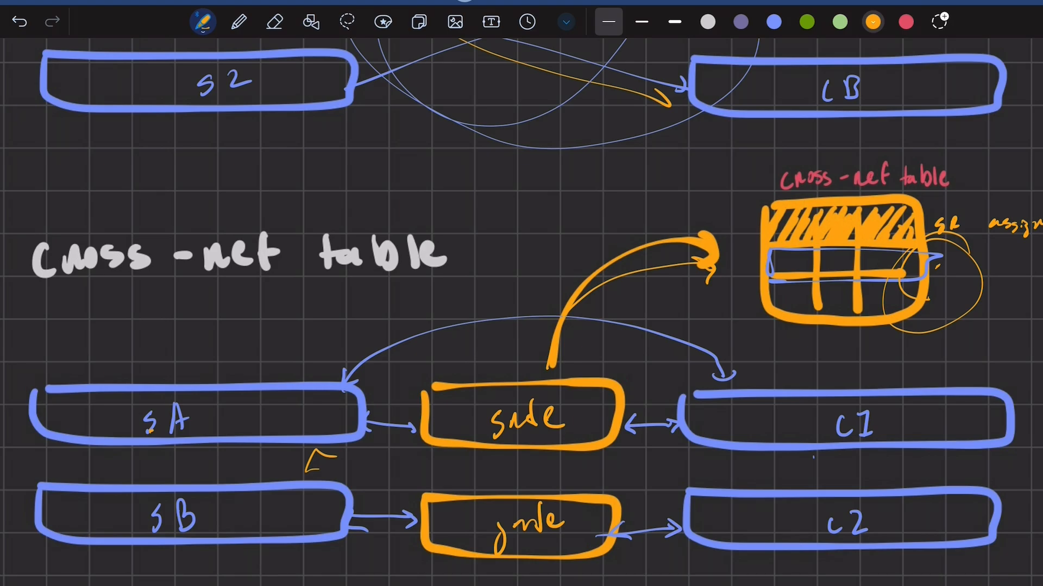
mouse_move(701, 374)
mouse_down()
mouse_move(360, 367)
mouse_move(388, 378)
mouse_up()
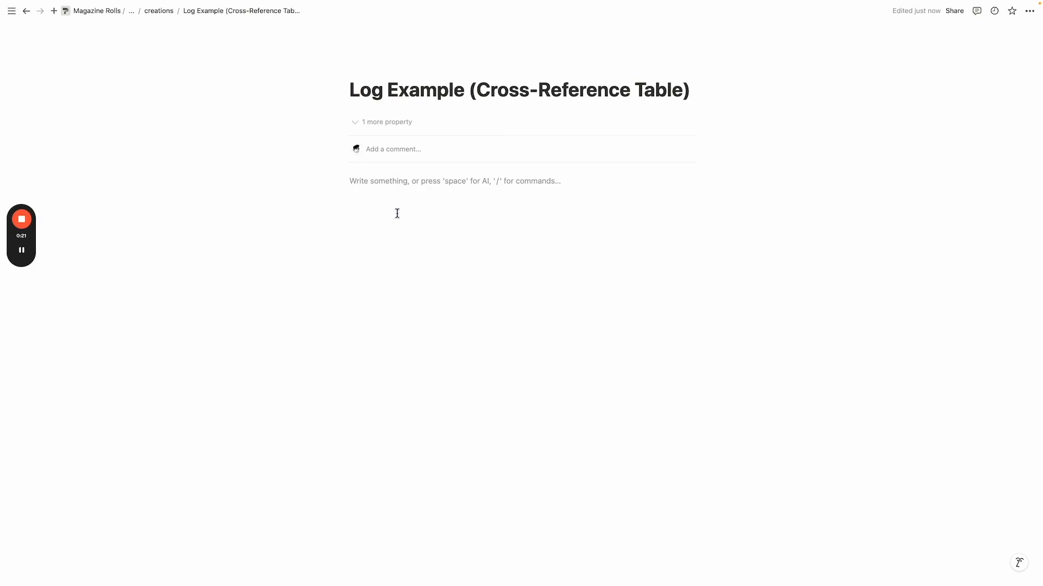
Add a full-page database titled "Students" to the Log Example page.
text(/data)
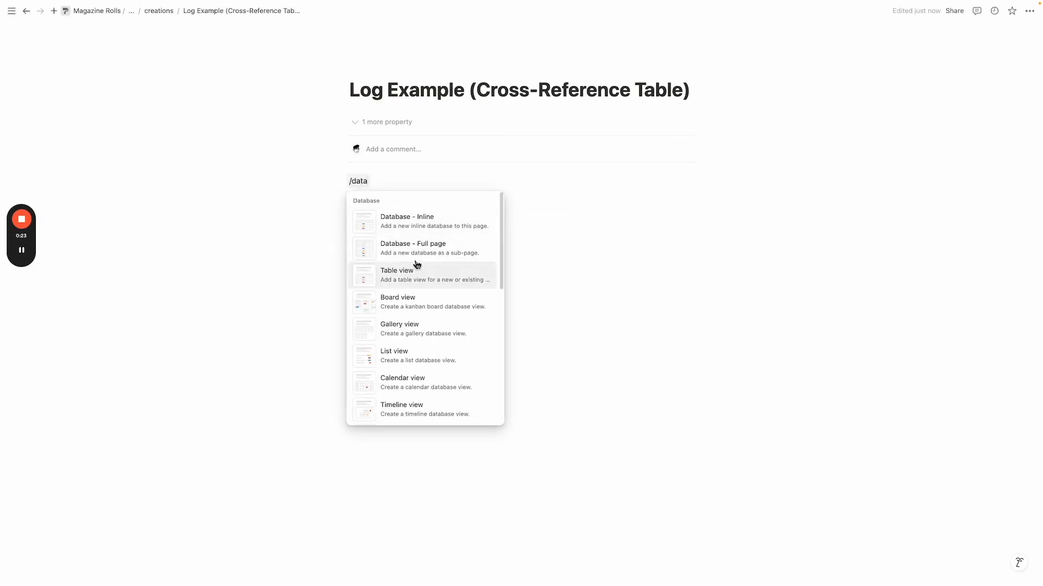
click(416, 258)
click(100, 53)
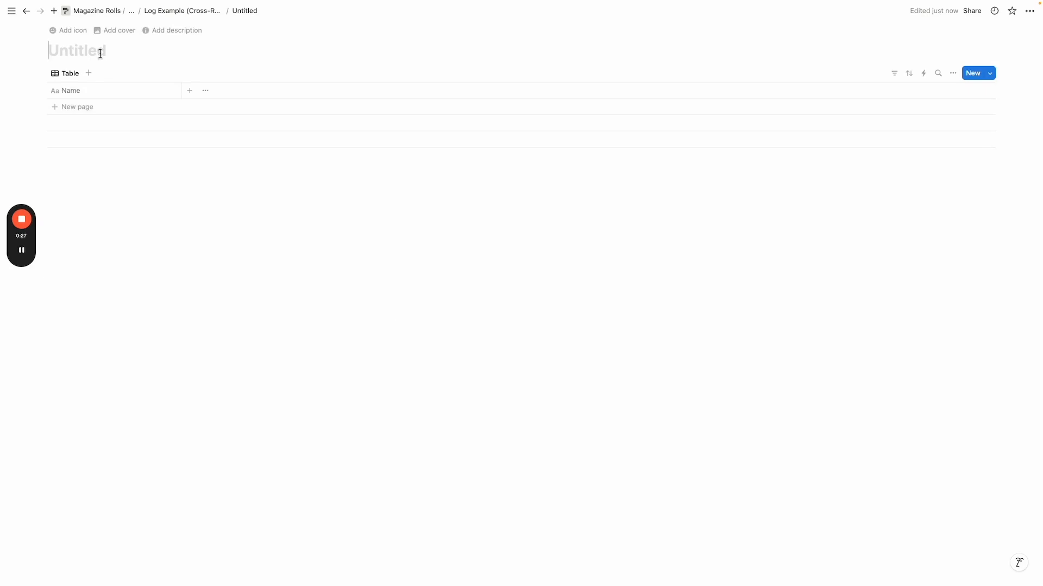
text(Students)
Return to the Log Example page and add a second full-page database titled "Courses" below Students.
click(194, 10)
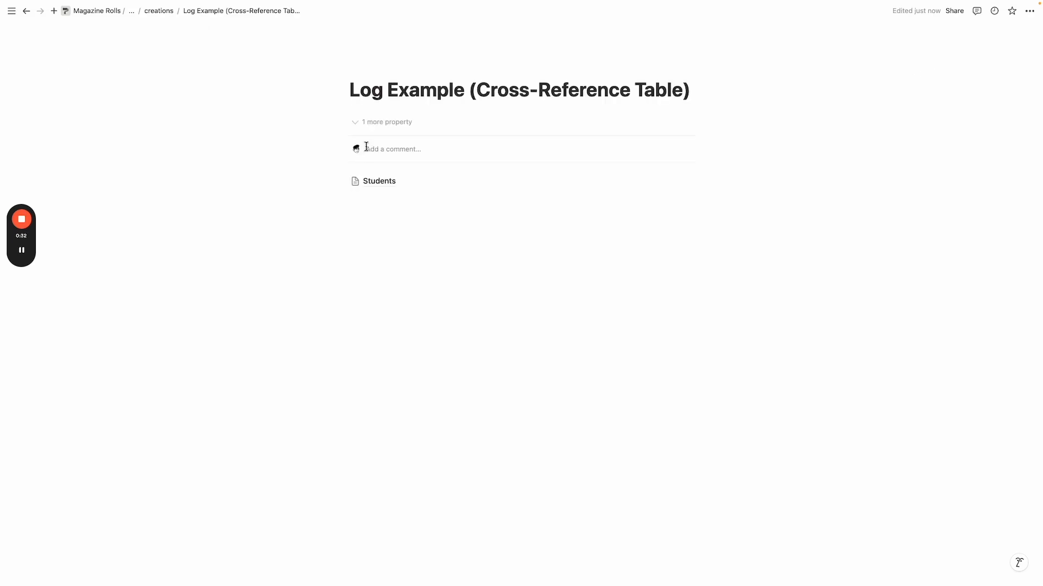
click(398, 198)
text(/)
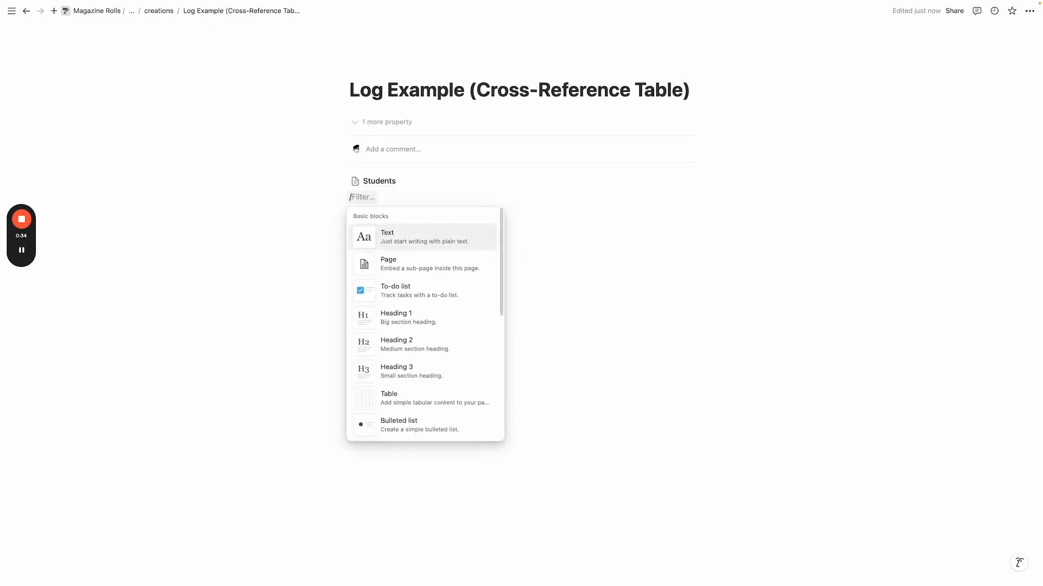
text(data)
click(401, 259)
click(99, 50)
text(Courses)
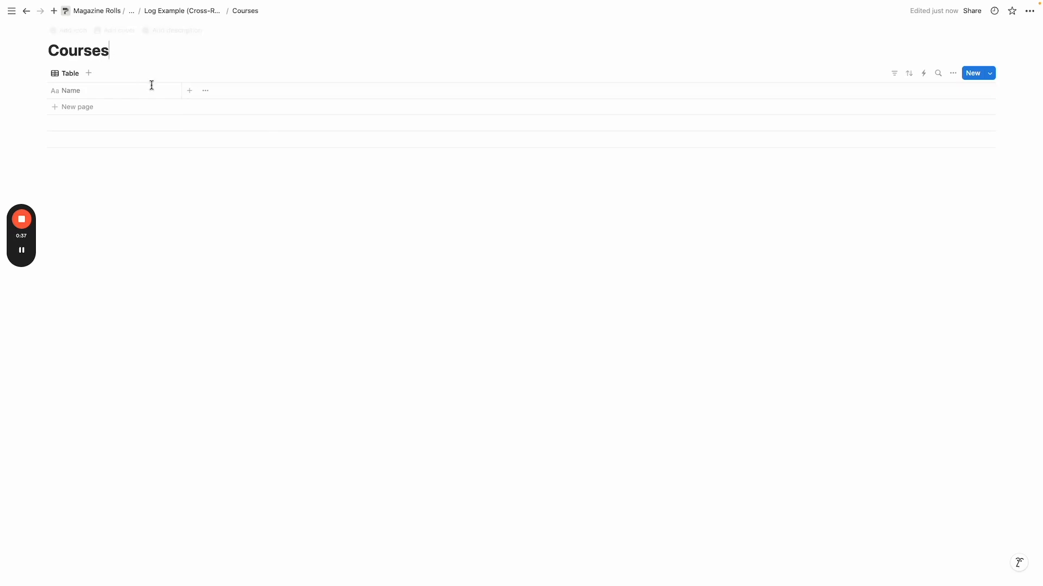
Set up a new relation property on Courses pointing to the Students database, shown on Students with no limit.
click(189, 90)
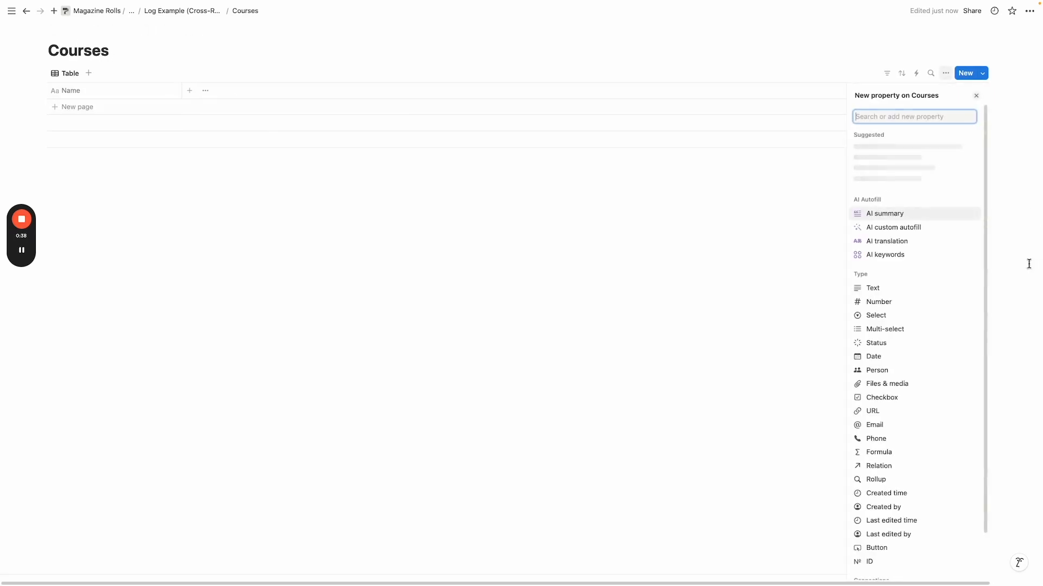
click(897, 468)
click(901, 169)
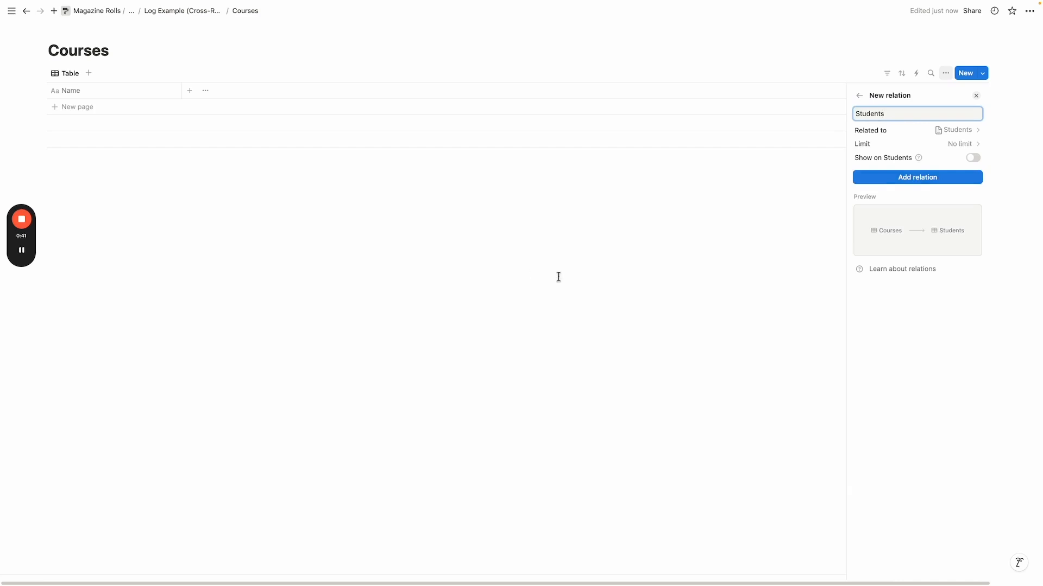
click(969, 158)
click(964, 144)
click(916, 163)
click(969, 145)
Name the related property on Students "Courses" and add the two-way relation.
click(975, 174)
click(883, 193)
text(D)
key(BackSpace)
text(St)
key(BackSpace)
key(BackSpace)
text(Course)
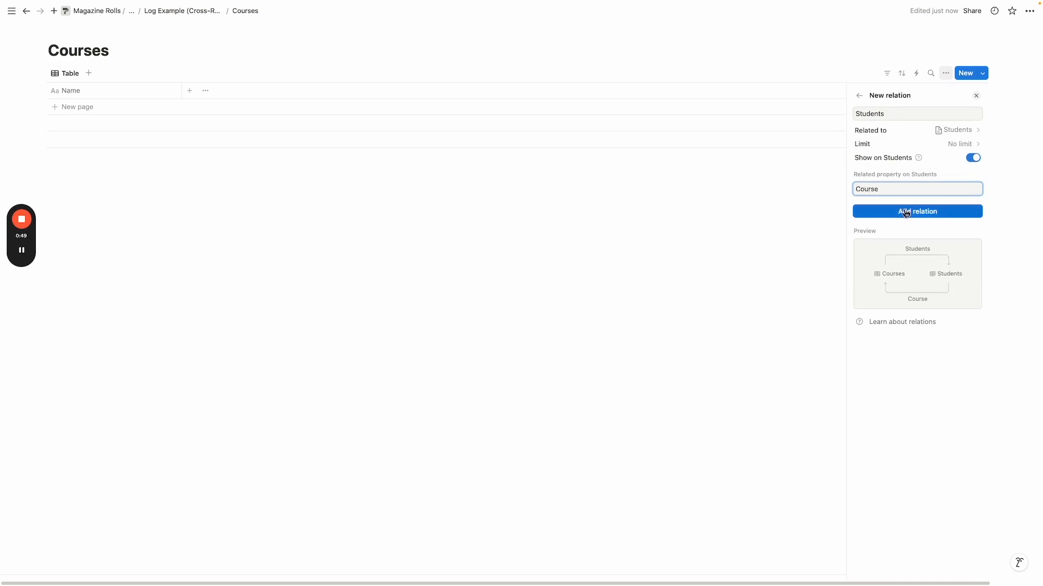
text(s)
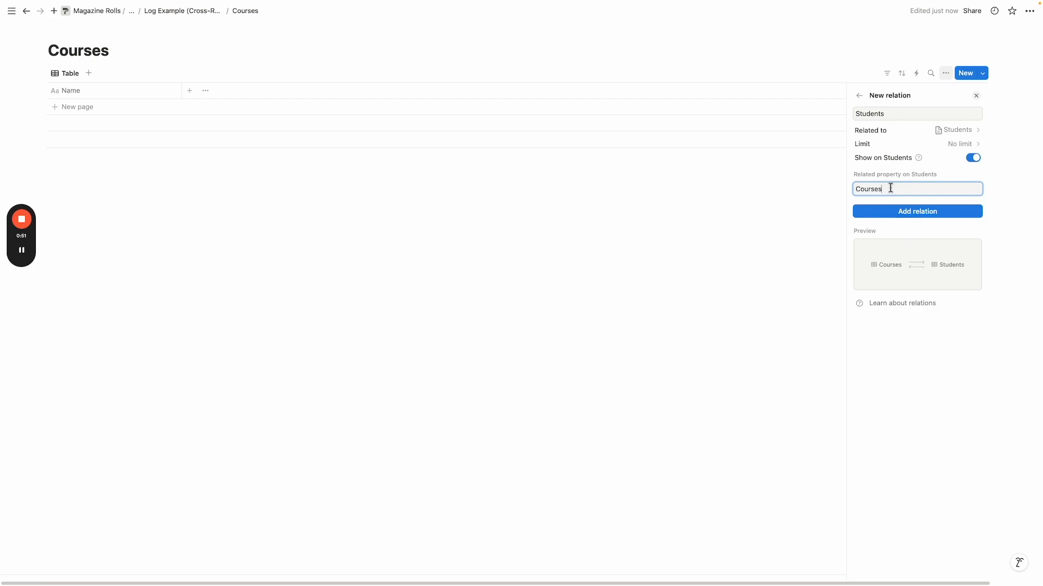
click(927, 219)
Rename the table view of the Courses database to "all courses".
mouse_move(59, 65)
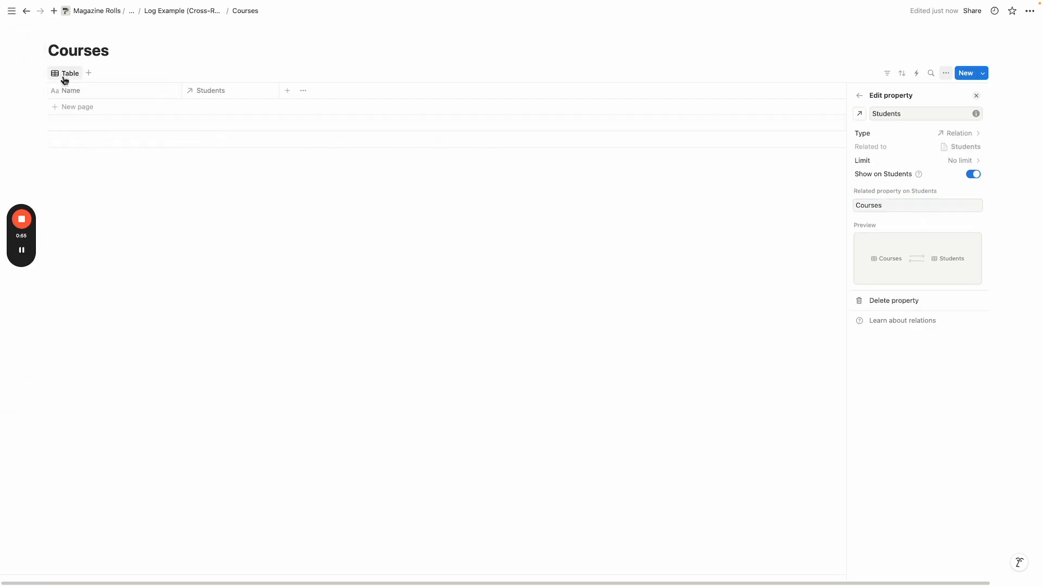
click(60, 73)
click(74, 92)
text(al)
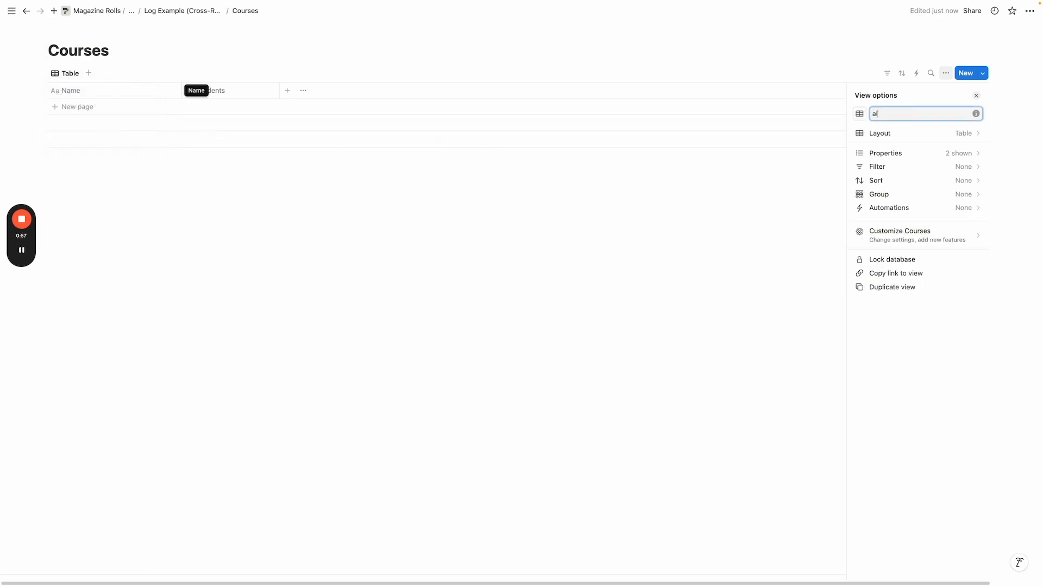
text(l courses)
click(205, 271)
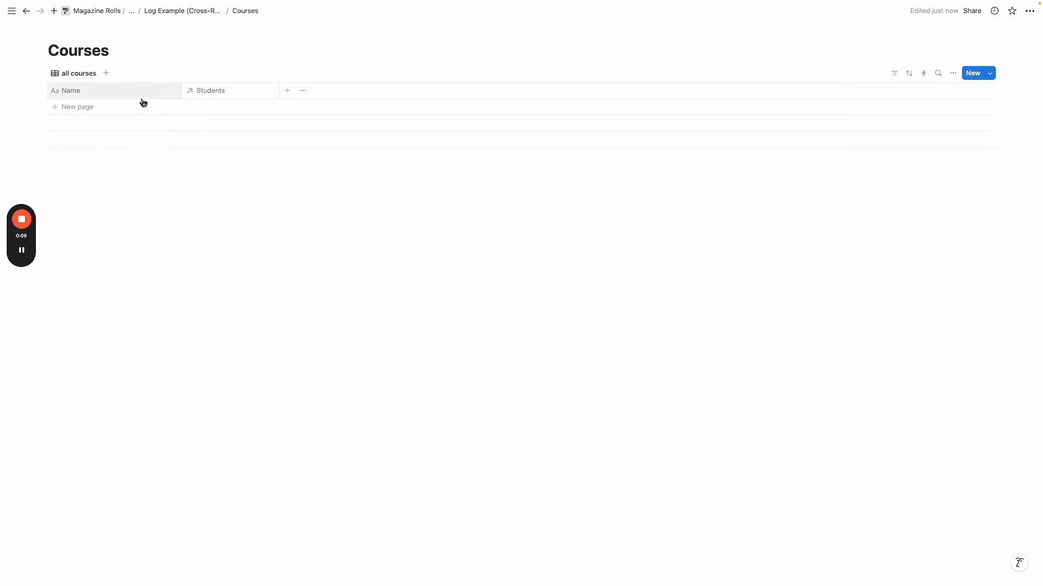
Add a course entry named "Biology 101" and link a newly created student "Mark Twain" to it.
click(140, 112)
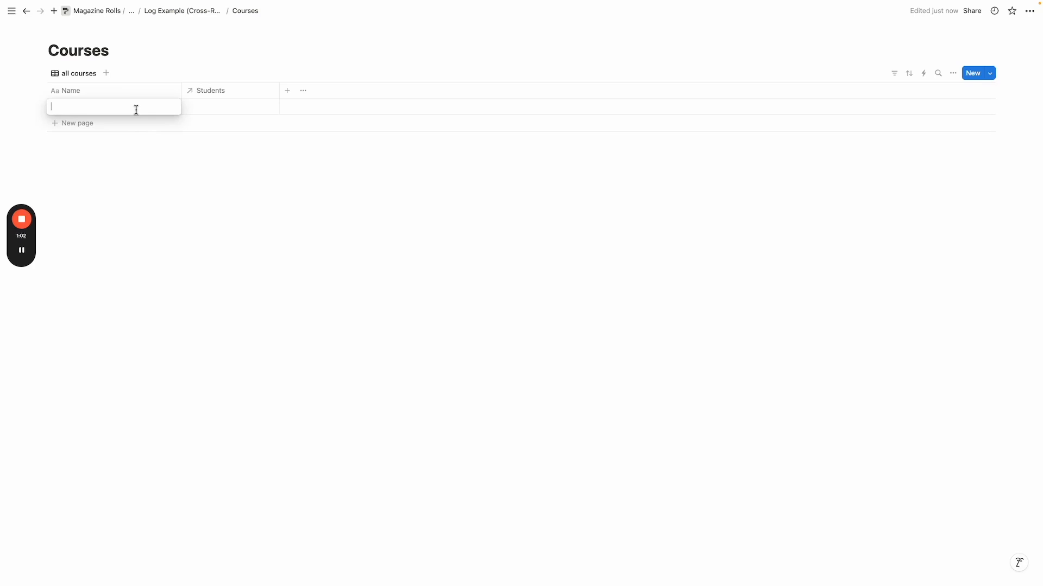
text(Biology 101)
key(Tab)
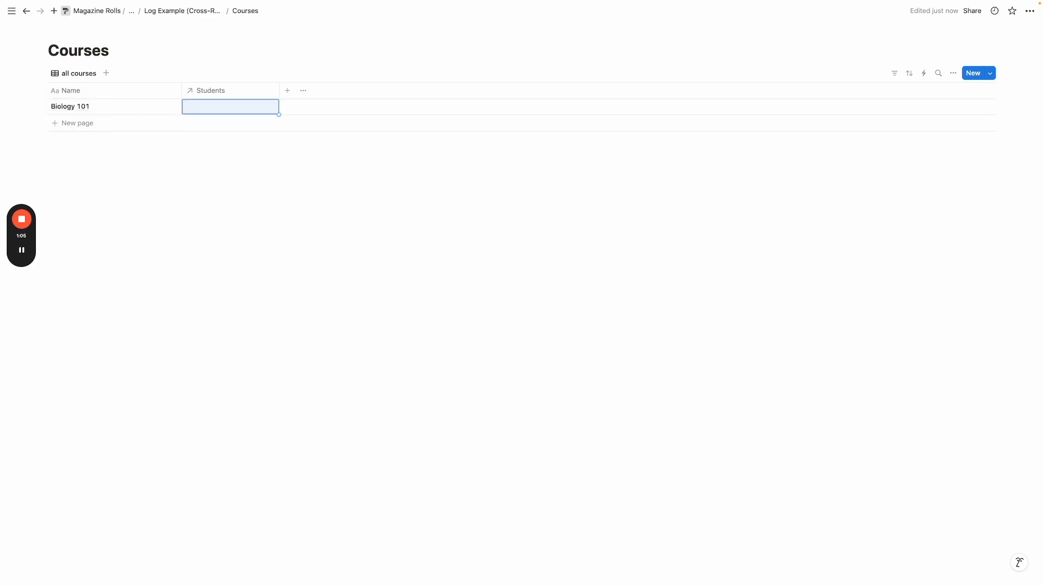
text(Mark Twain)
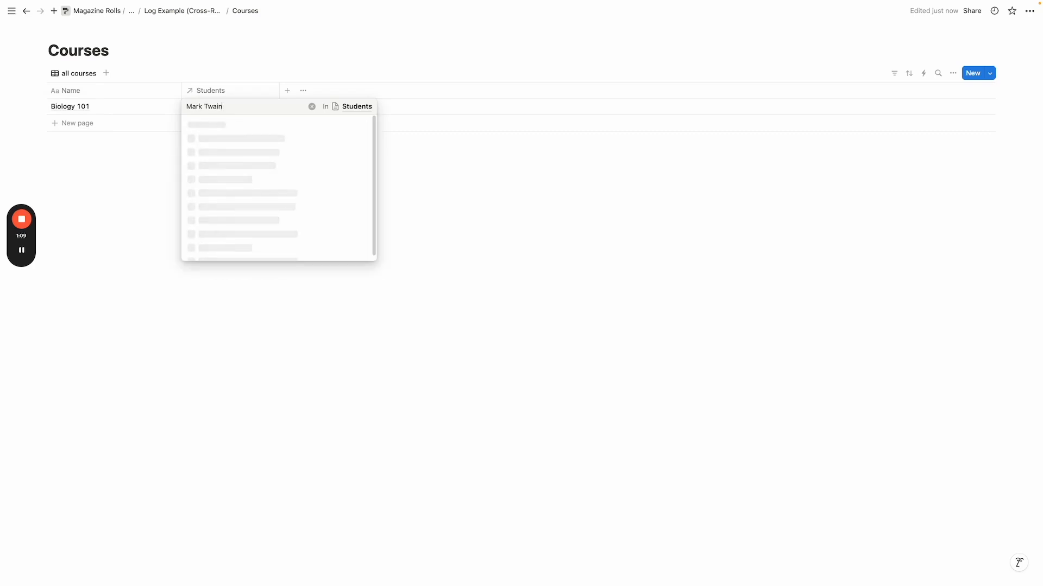
key(Return)
key(Escape)
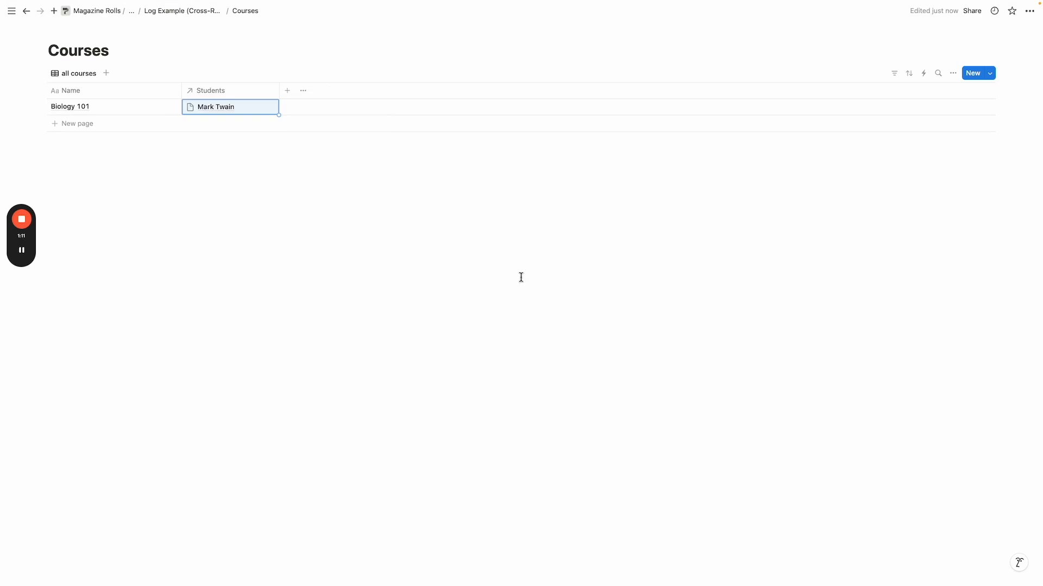
Add a number property named "Grades" to Courses and set it to 90 for Biology 101.
click(287, 90)
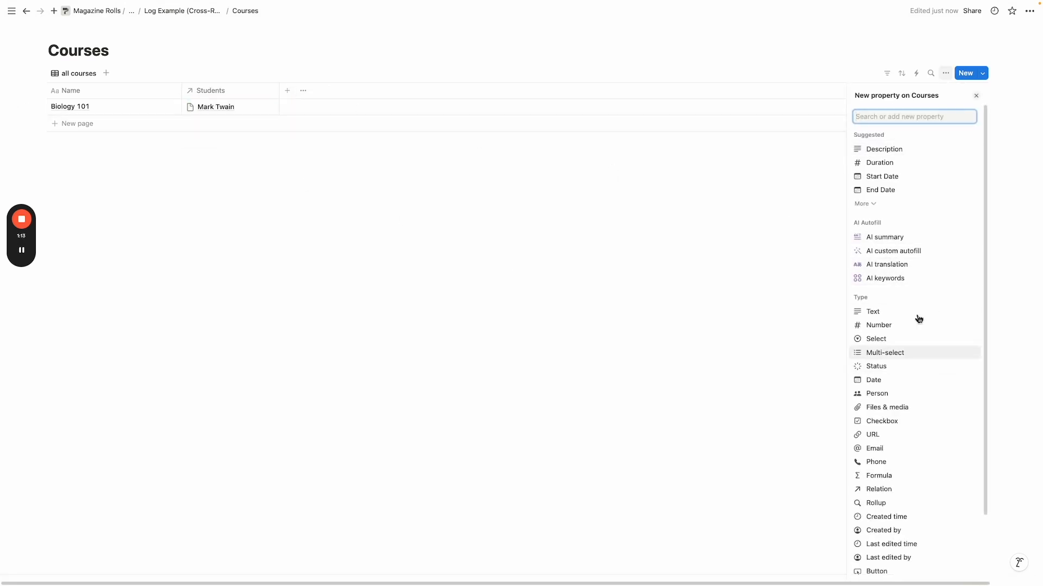
text(Grade)
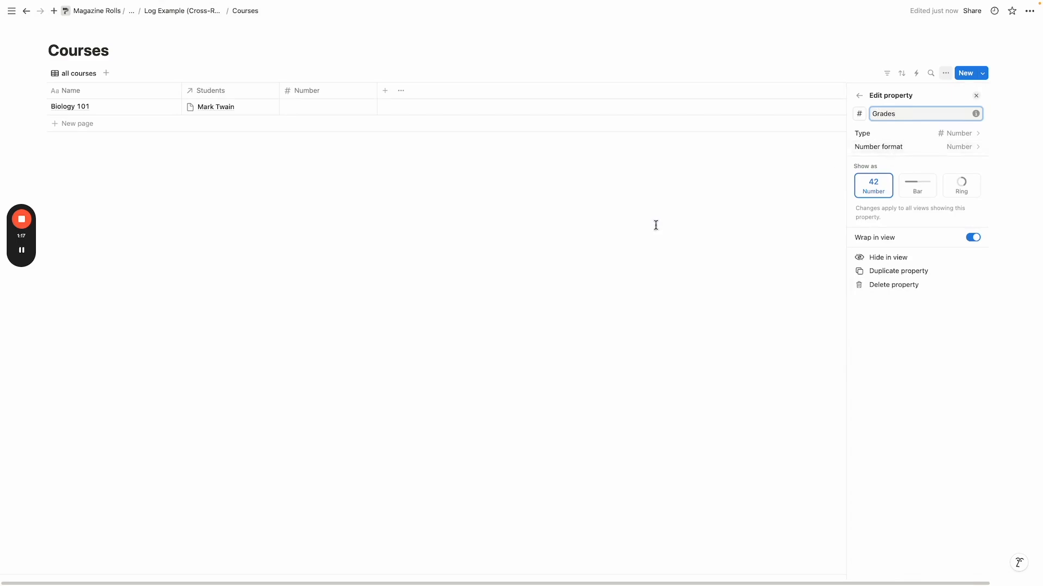
text(s)
click(654, 226)
click(333, 112)
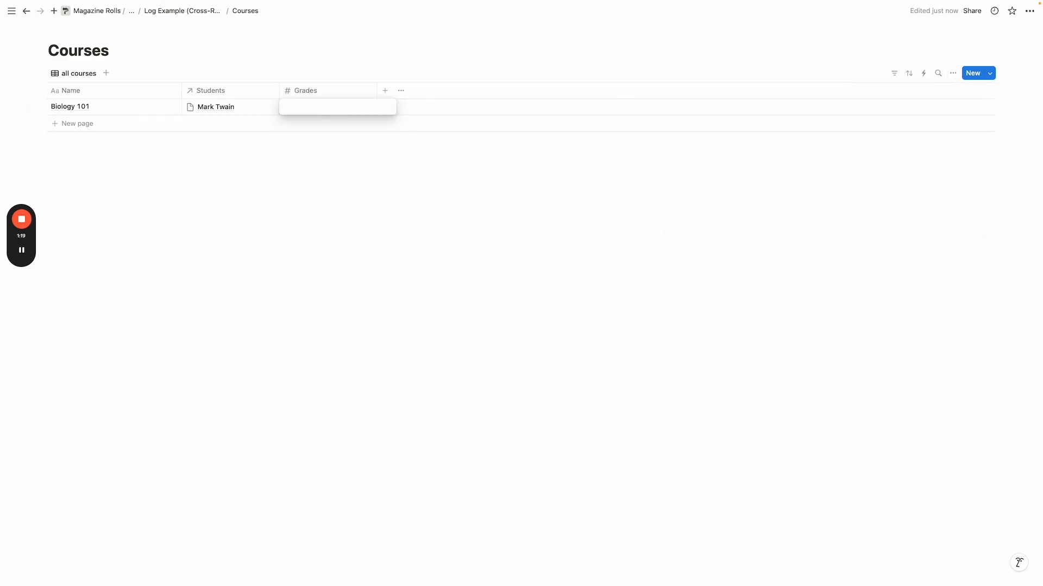
key(Return)
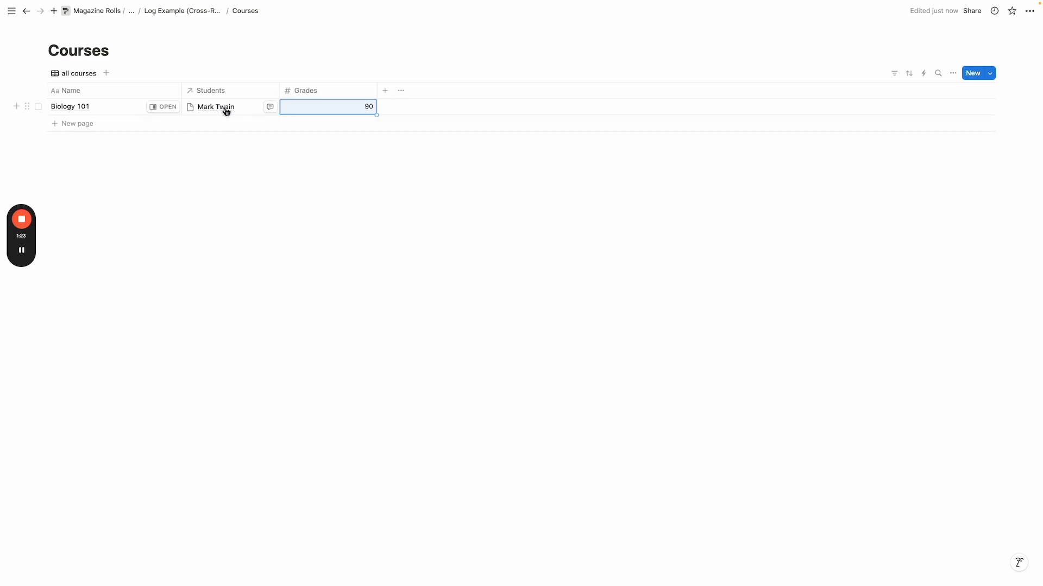
Create a second student by full name from the Students relation of Biology 101 and link it to the course.
click(226, 111)
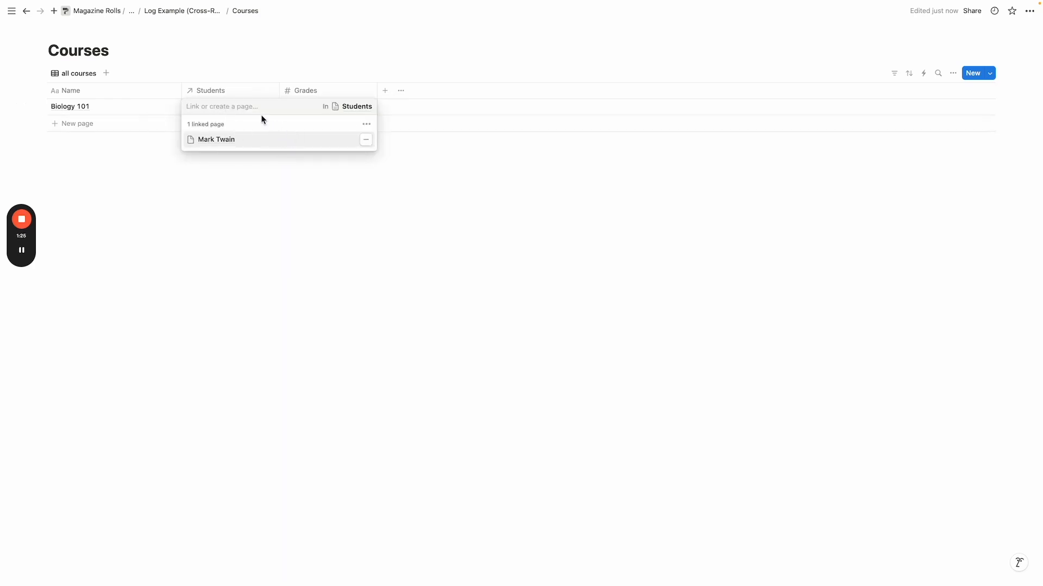
text(J)
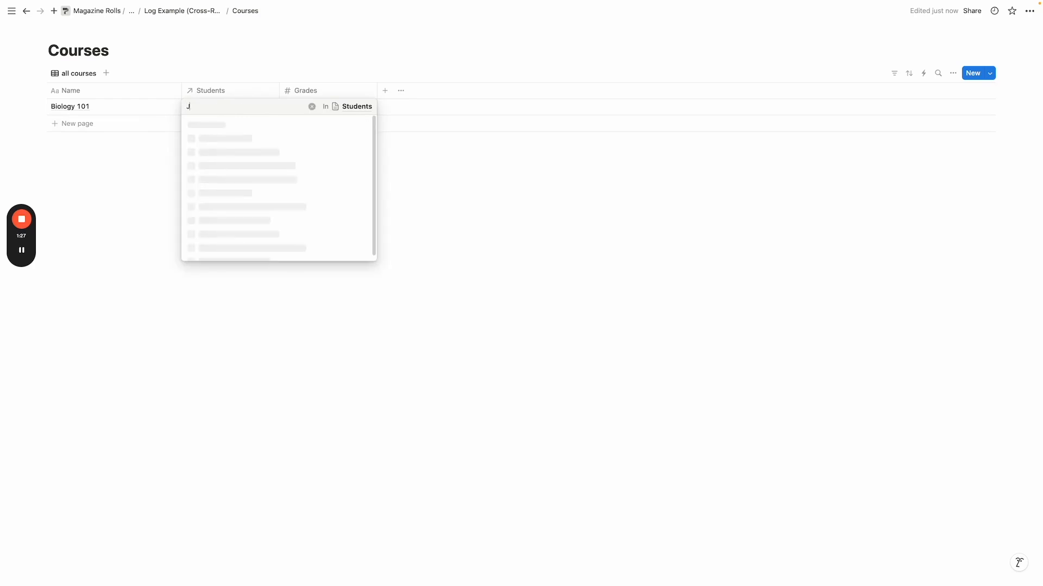
text(ohn Doe)
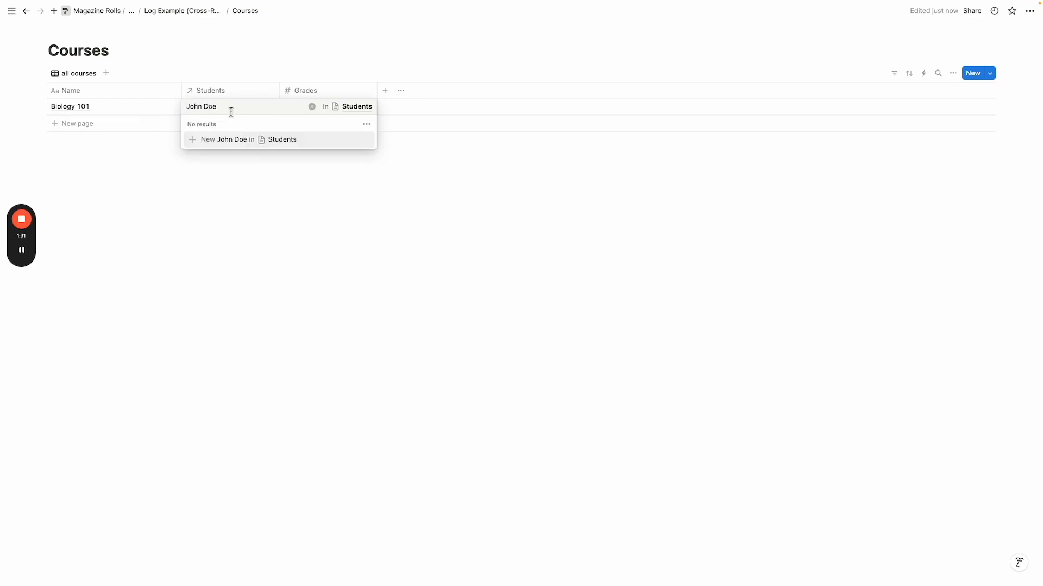
click(300, 141)
key(Escape)
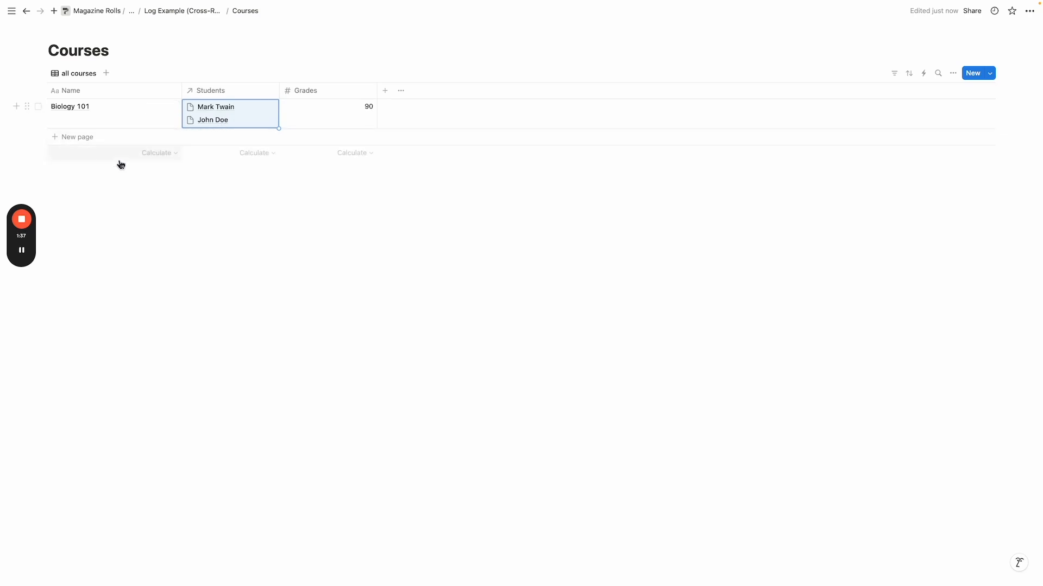
Open the Students database and rename its table view to "all students".
click(161, 12)
click(393, 184)
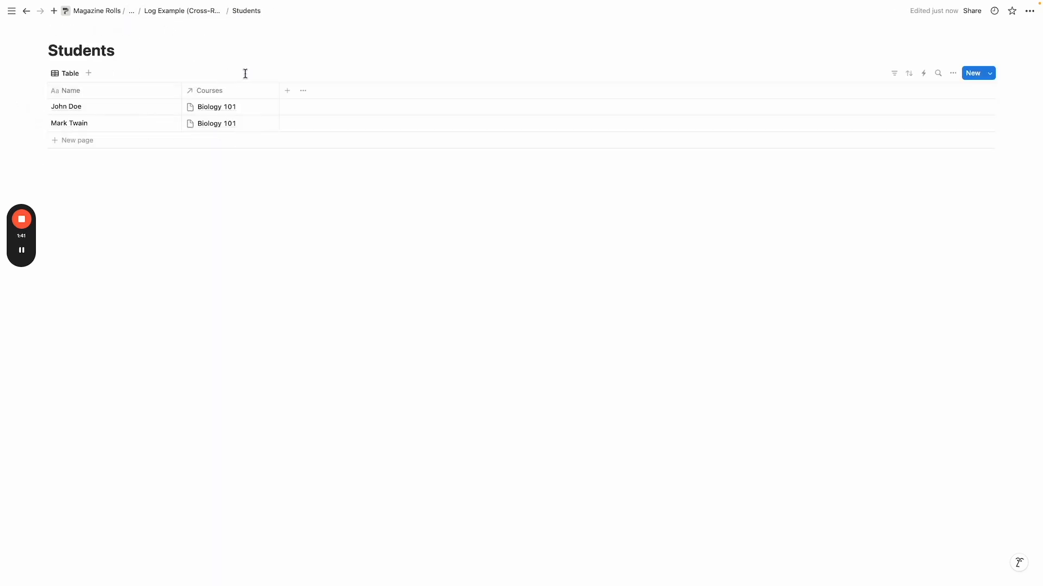
click(72, 75)
click(88, 96)
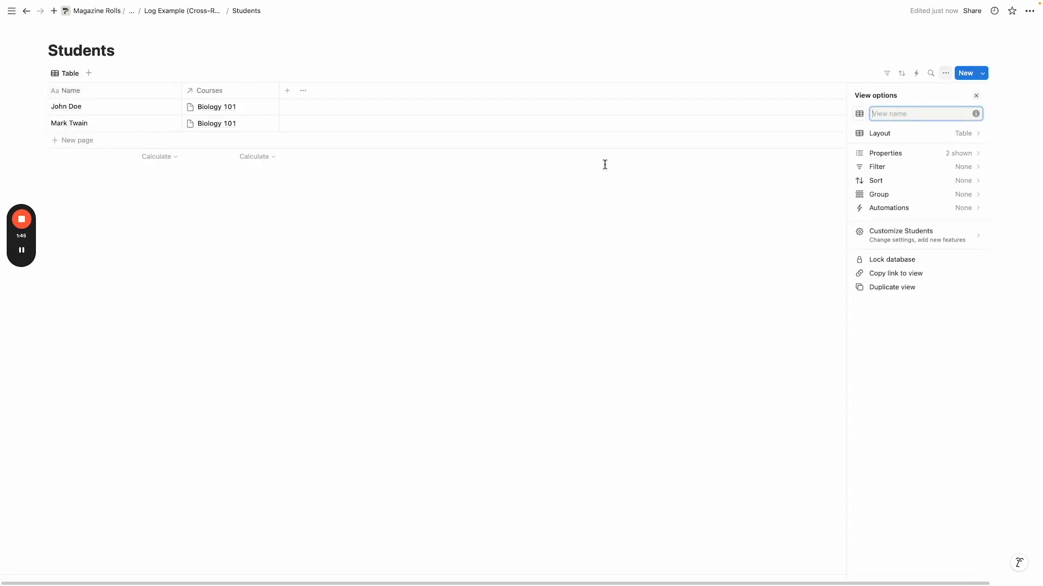
text(all students)
click(715, 313)
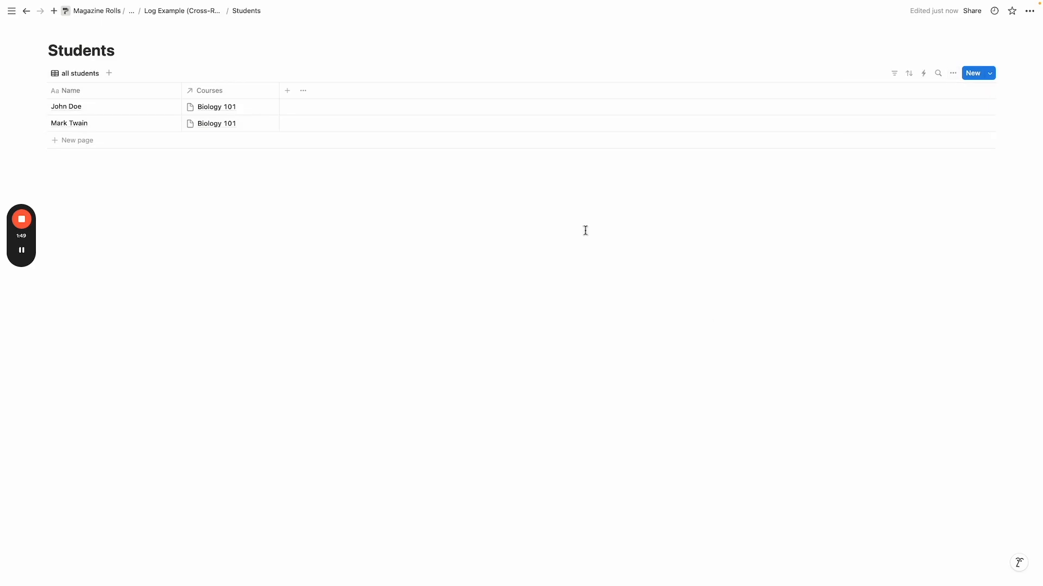
Review the Biology 101 entry in the Courses database and return to an empty line on the Log Example page.
click(190, 12)
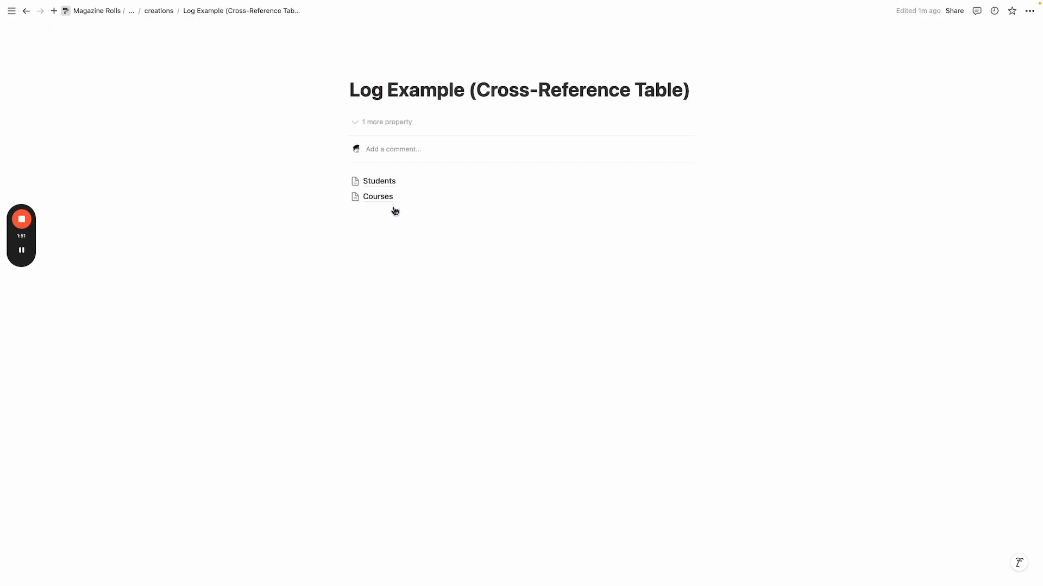
click(409, 203)
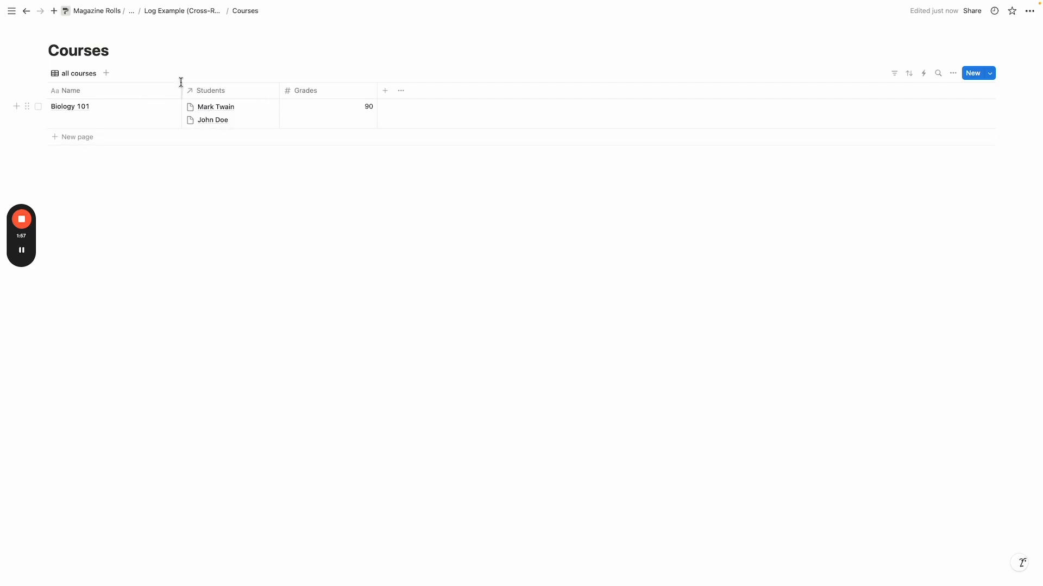
click(191, 15)
click(425, 260)
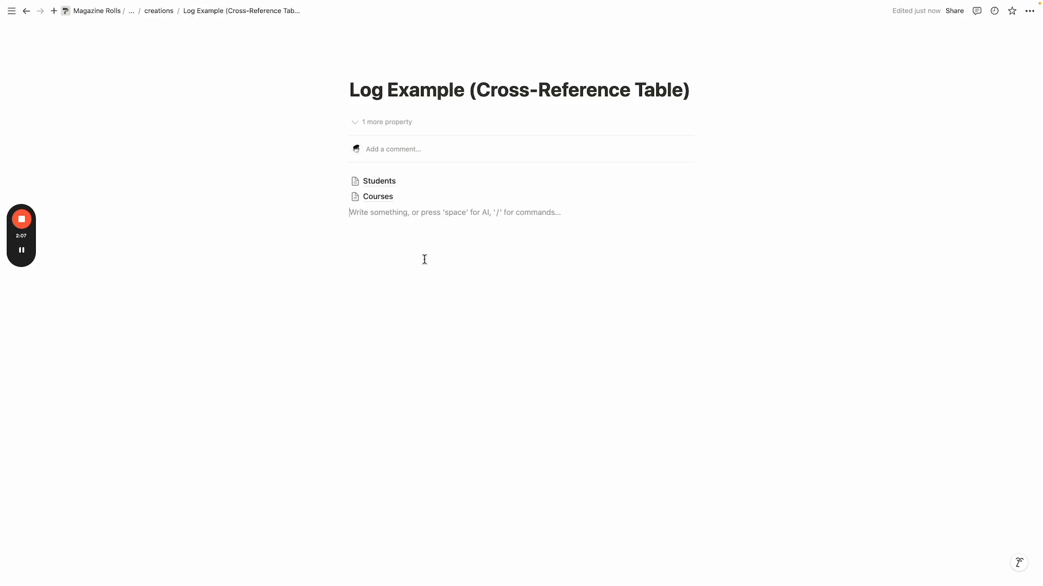
text(/)
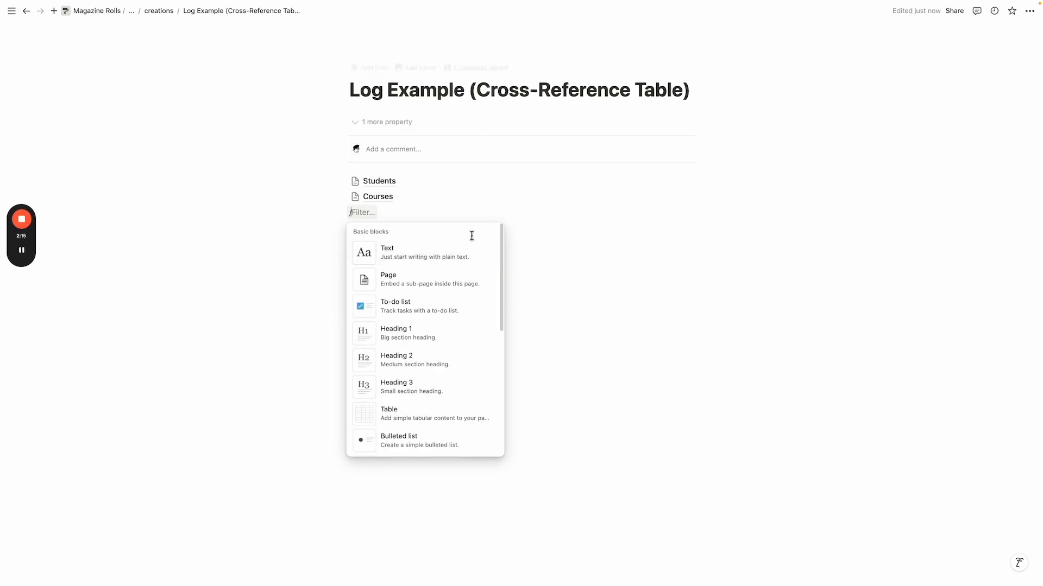
click(424, 424)
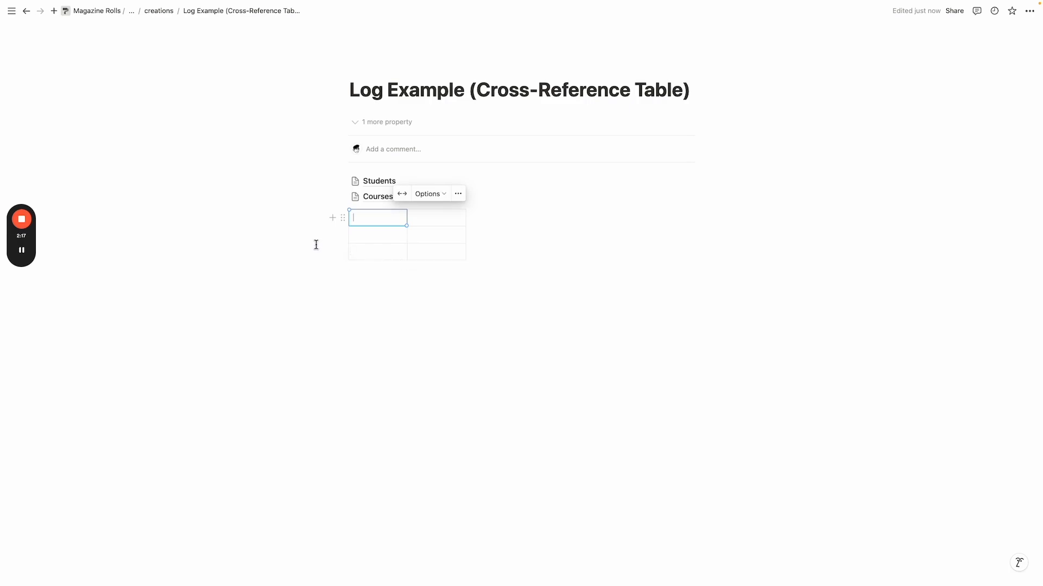
key(ctrl+z)
key(BackSpace)
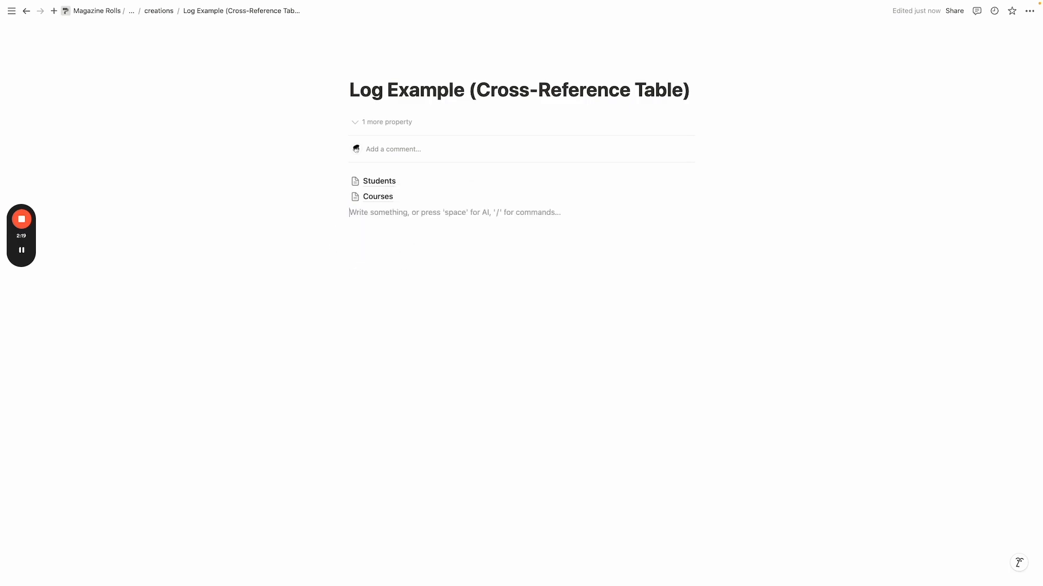
Create a full-page database on the Log Example page and title it "Student-Course Cross Reference Table".
text(/data)
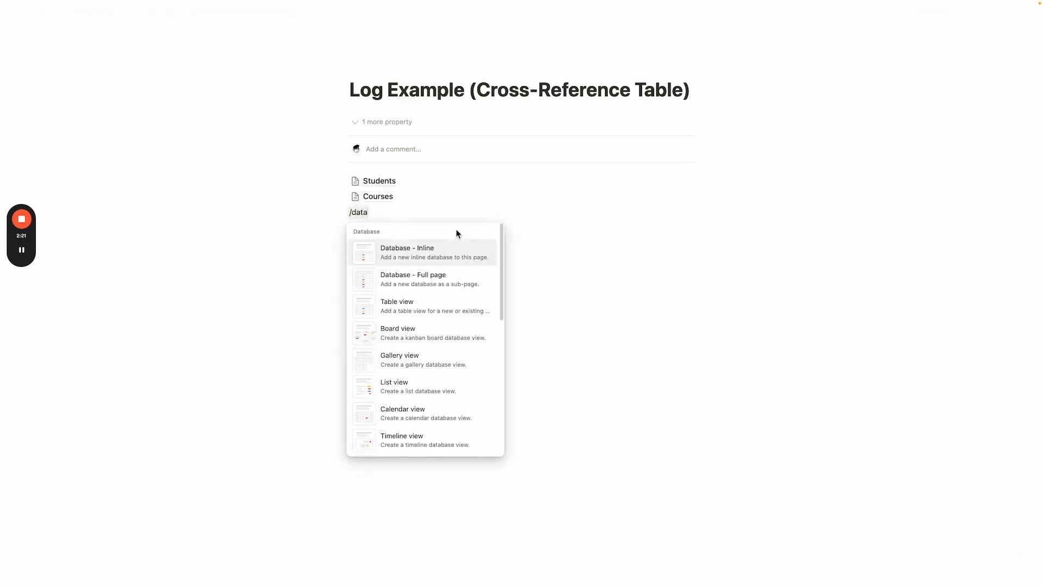
click(454, 282)
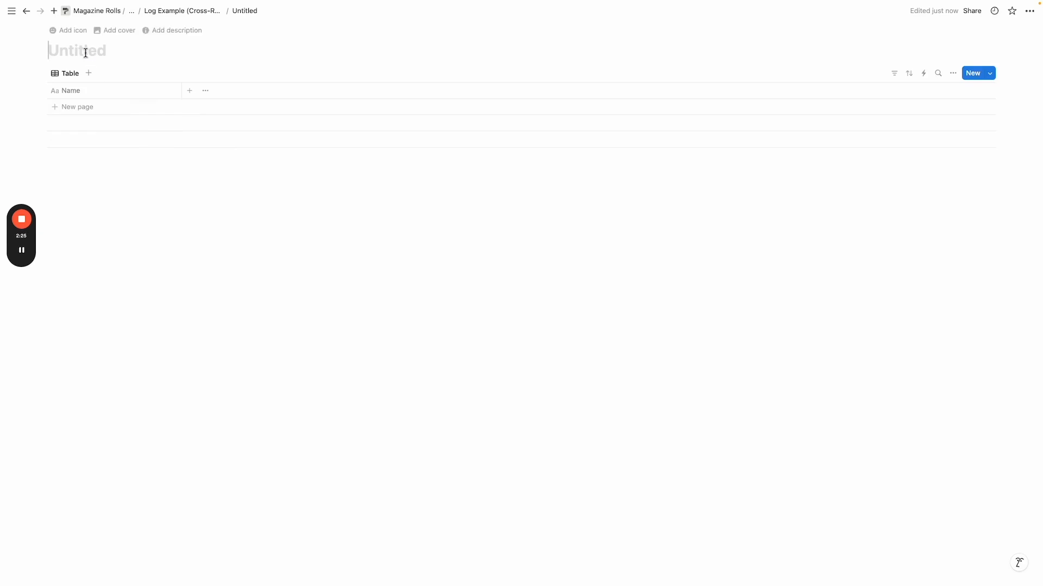
text(Stu)
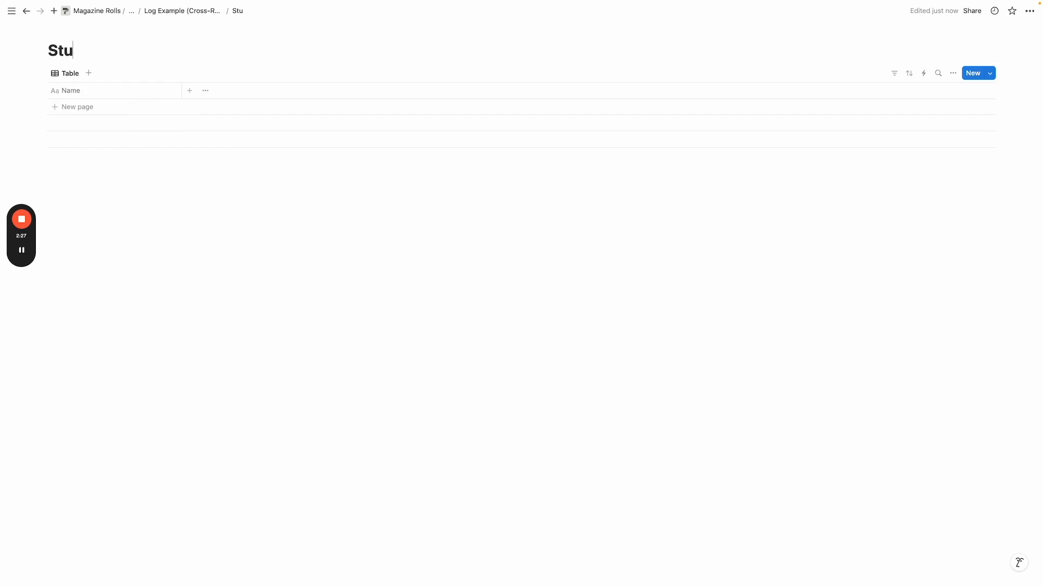
text(dent-Cour)
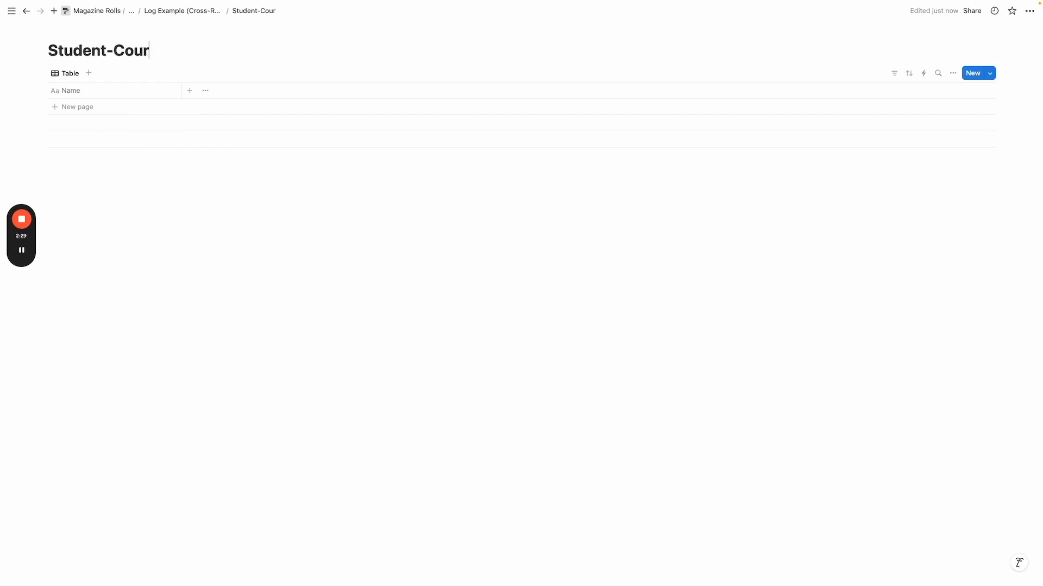
text(se Cross)
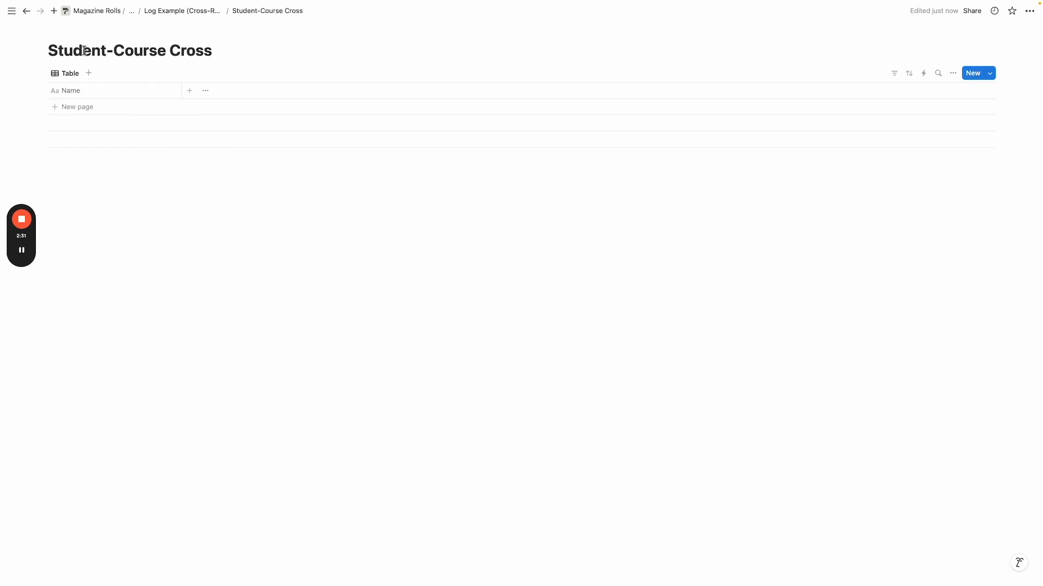
text( Reference)
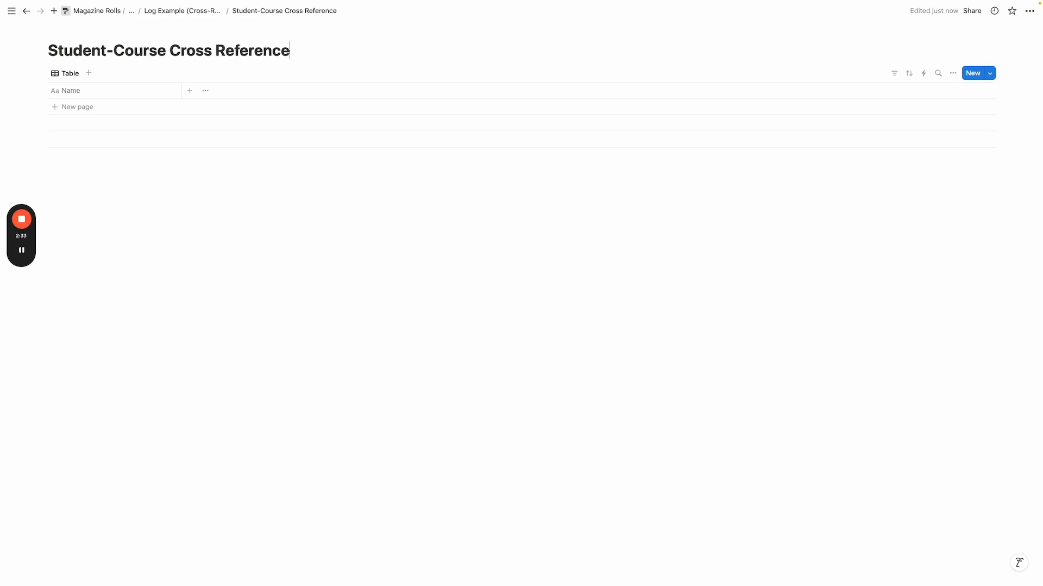
text( Table [Log)
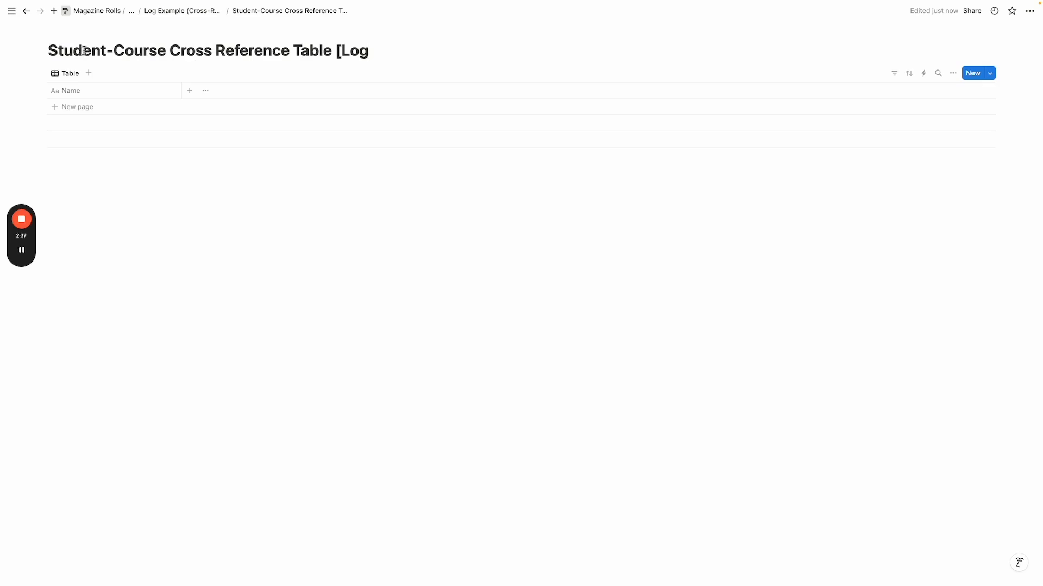
key(BackSpace)
key(BackSpace)
key(BackSpace)
Rename the new database's table view to "all records".
click(70, 73)
click(95, 105)
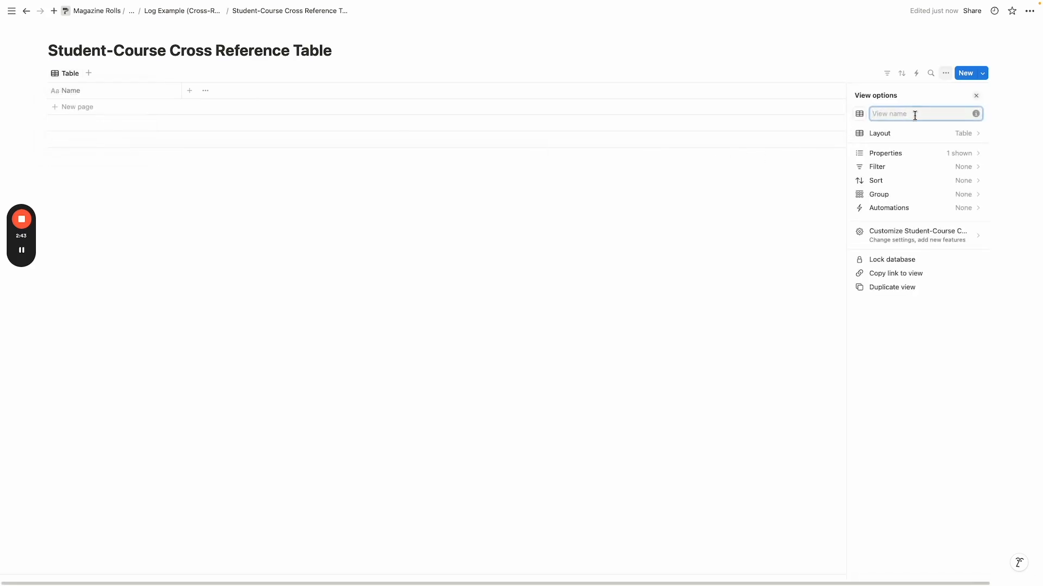
text(all)
click(708, 315)
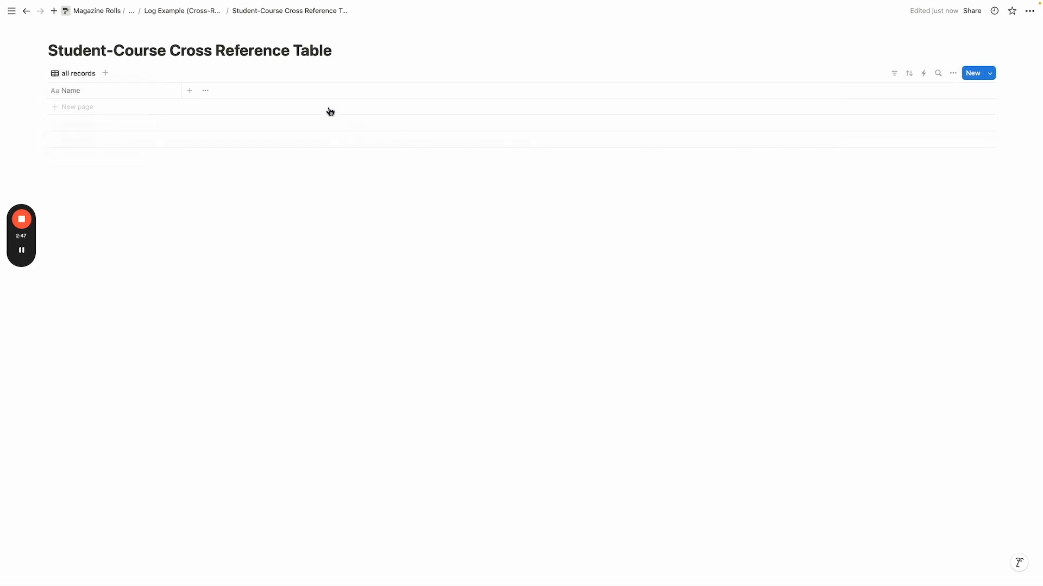
Add a two-way relation to the Courses database, naming the related property on Courses "CR Log".
click(190, 91)
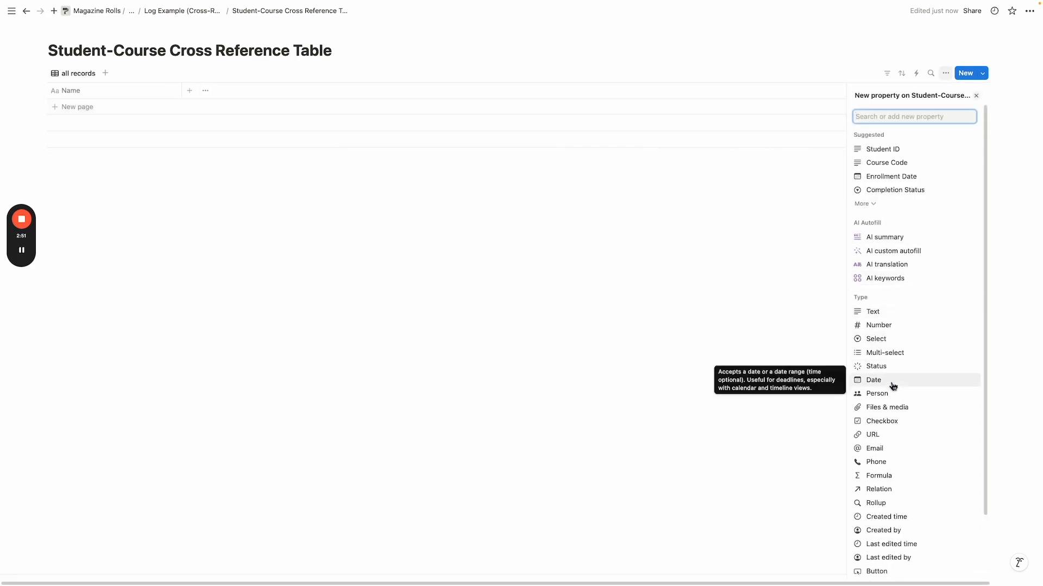
click(918, 490)
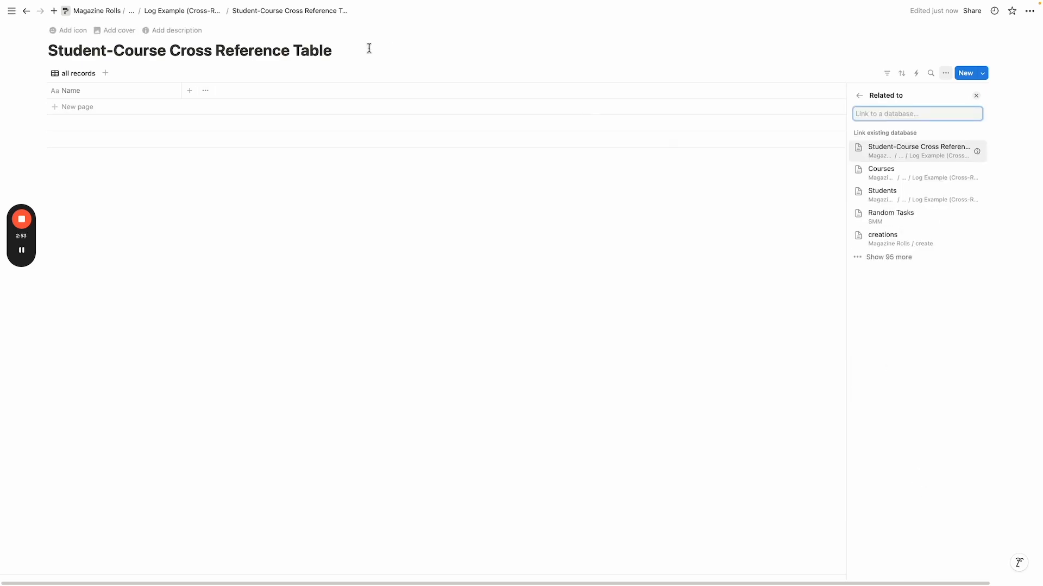
click(913, 174)
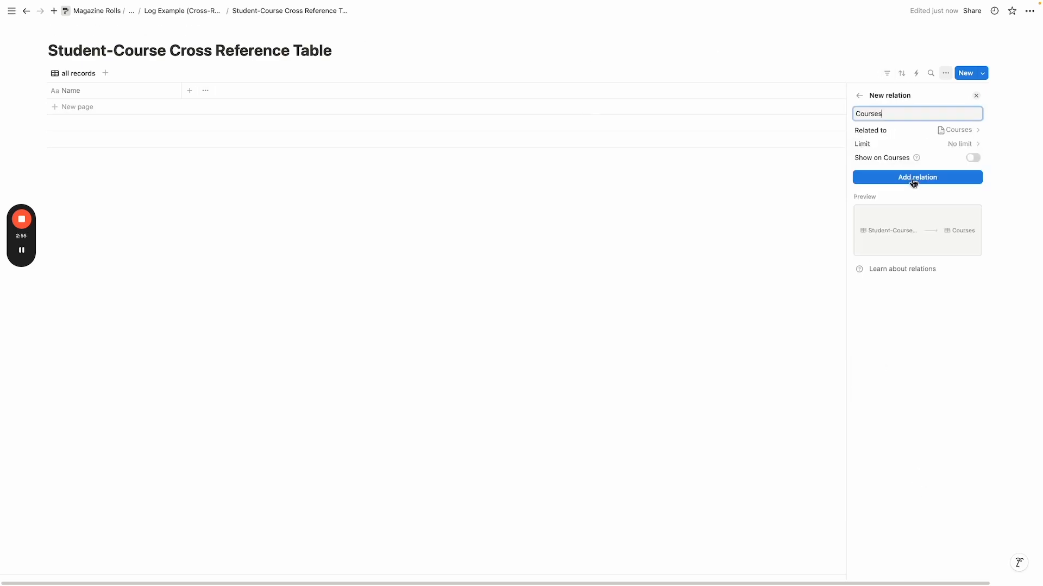
click(905, 160)
click(912, 190)
text(Course Log)
double_click(869, 195)
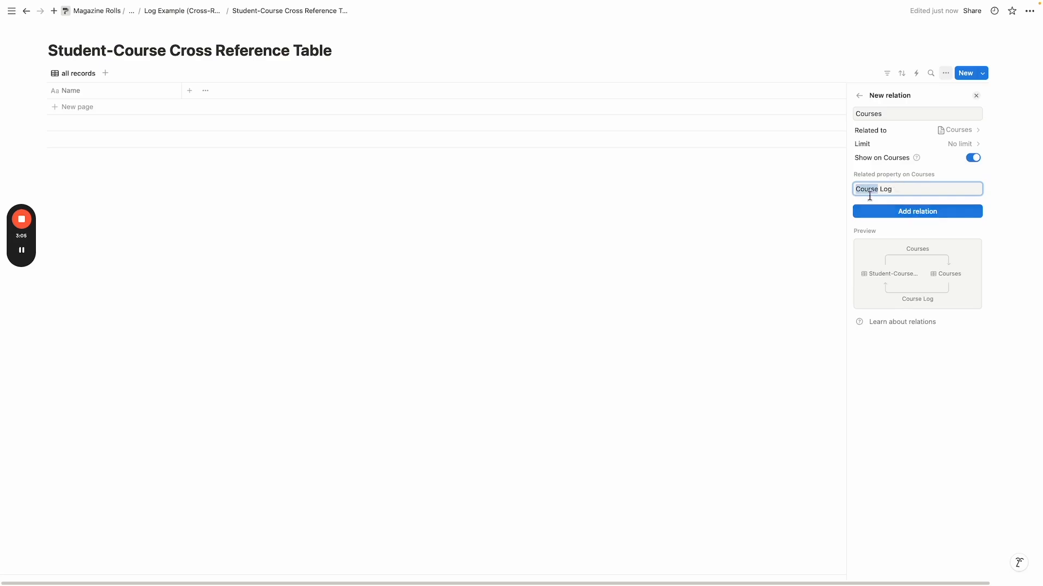
text(CR)
click(896, 211)
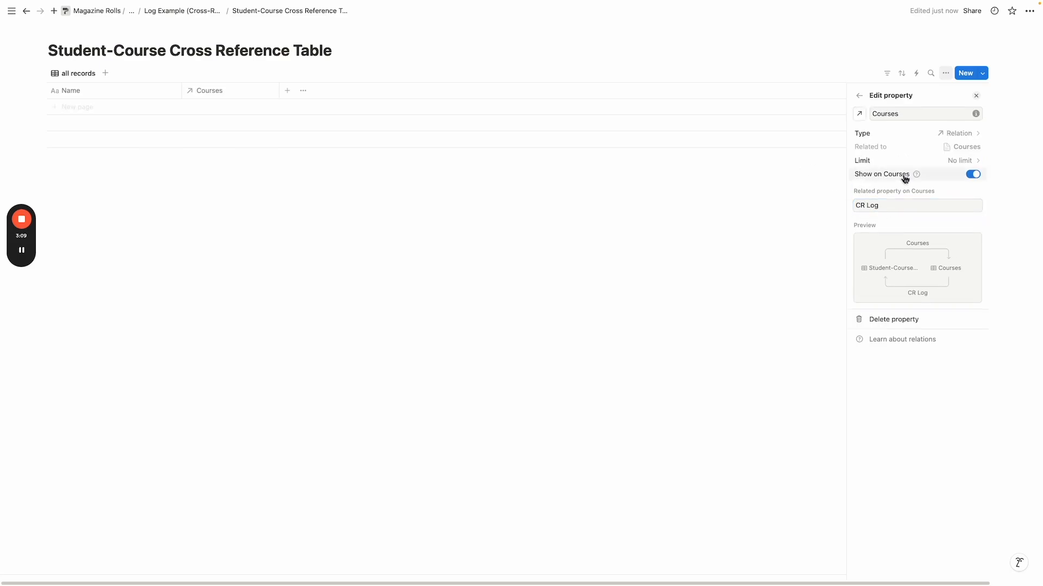
click(641, 206)
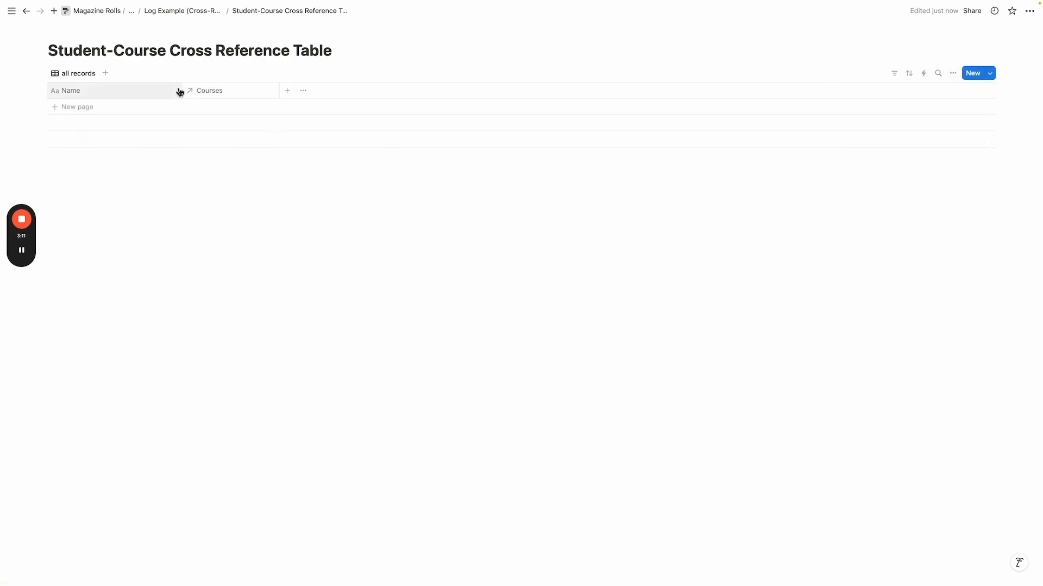
Open the Students database from the Log Example page and start a new relation property in it.
click(184, 12)
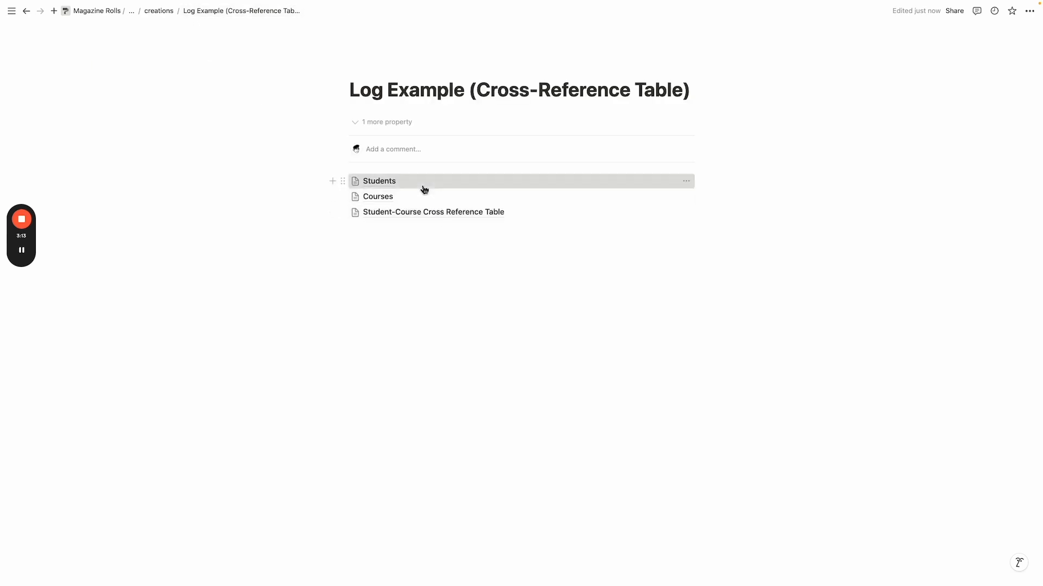
click(423, 186)
click(287, 91)
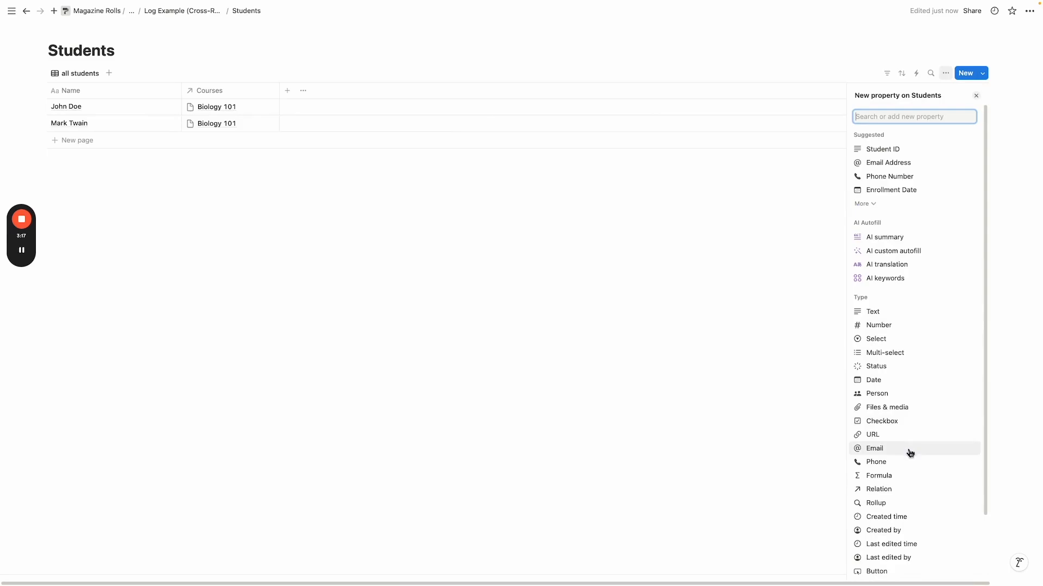
click(878, 490)
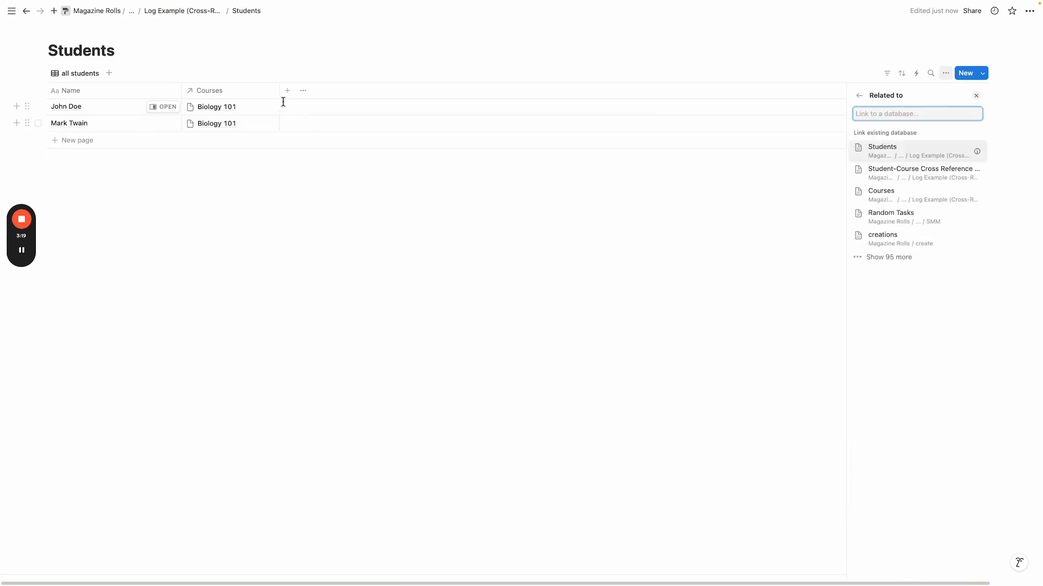
Re-point the existing Courses relation in Students to the Student-Course Cross Reference Table.
click(221, 95)
click(244, 128)
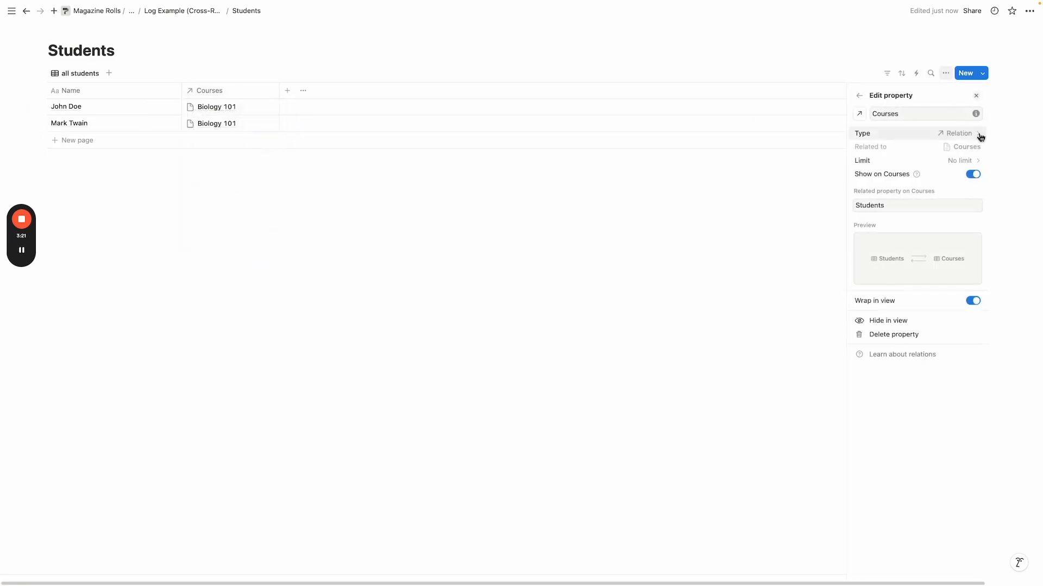
click(980, 136)
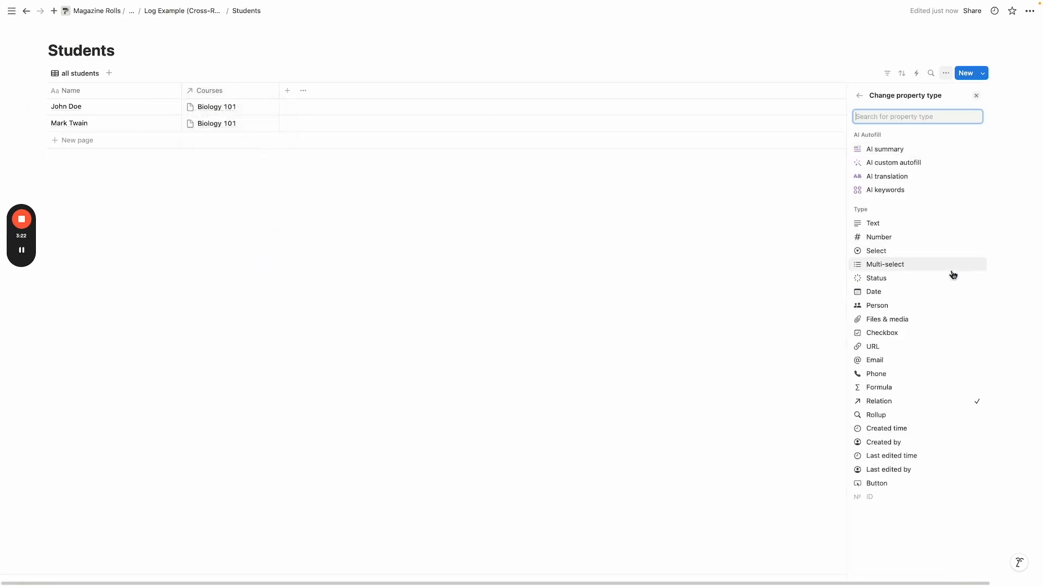
click(924, 408)
click(919, 180)
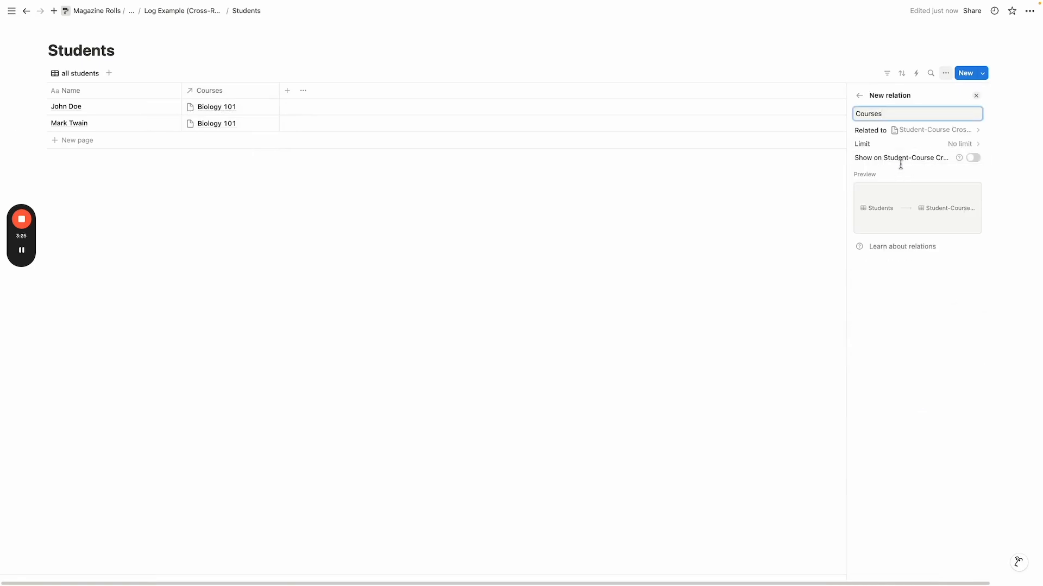
Make the relation two-way with the related property "Student", name the relation itself "CR Log", and add it.
click(900, 160)
click(911, 193)
text(Student)
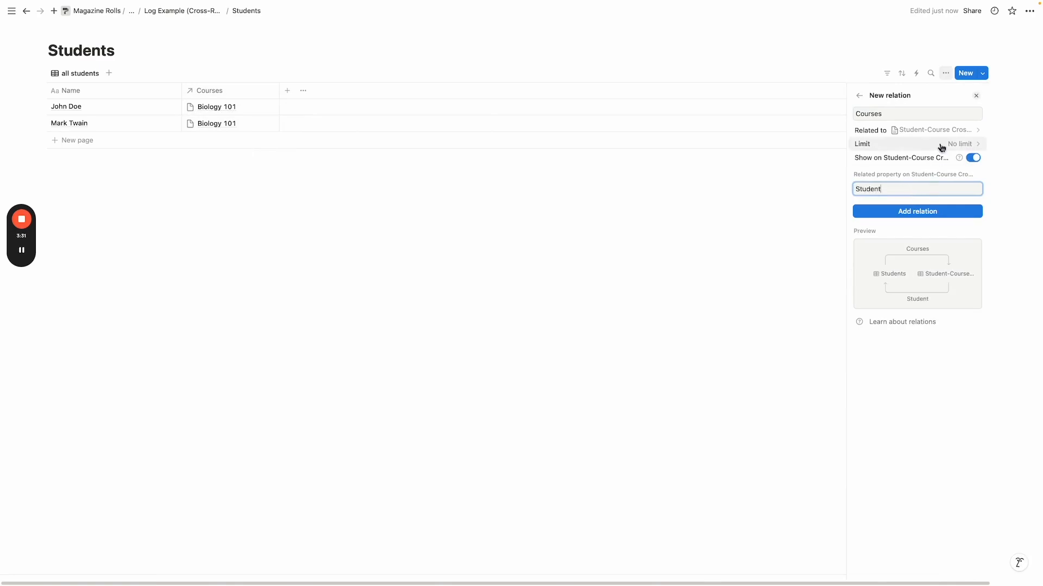
click(879, 114)
text(CR Loi)
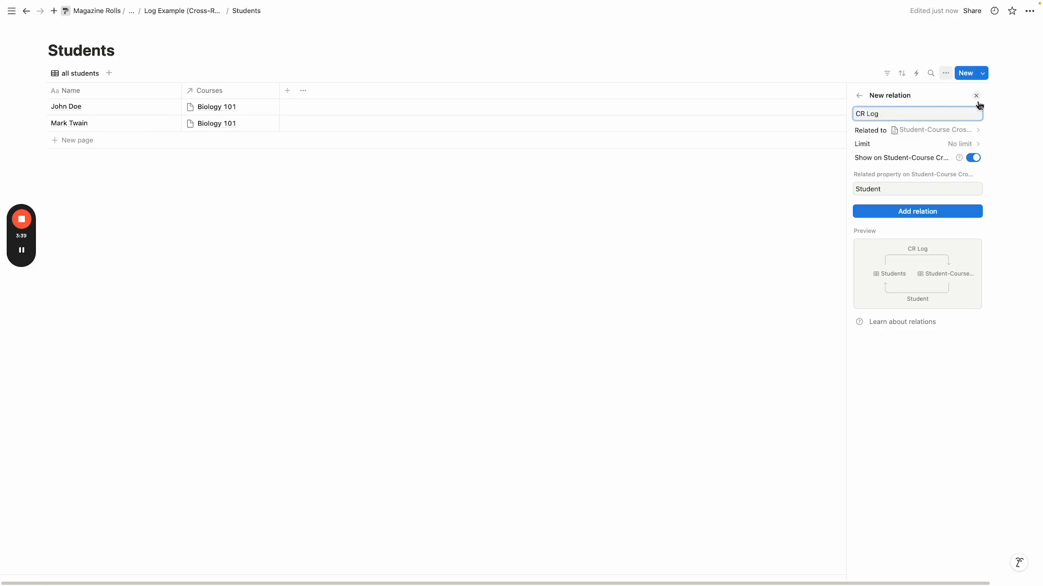
click(896, 211)
click(575, 233)
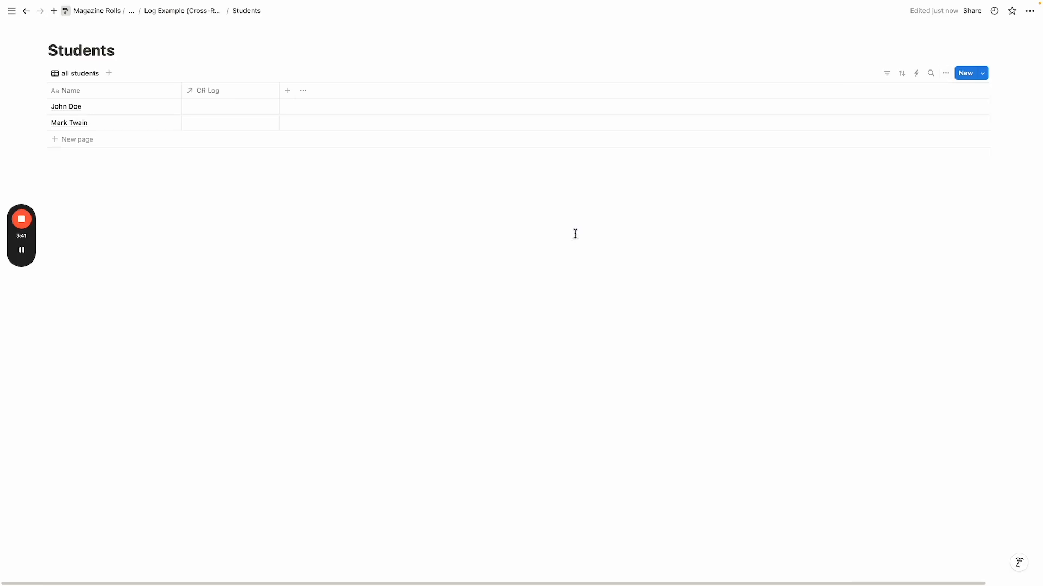
Check the first student's CR Log link options and open the Student-Course Cross Reference Table from the Log Example page.
click(231, 109)
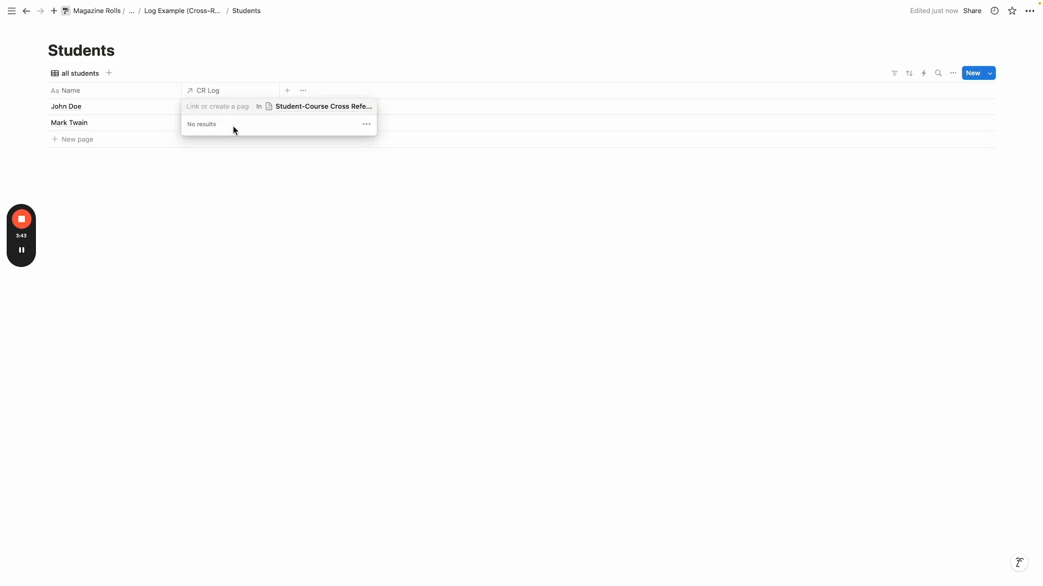
key(Escape)
click(188, 12)
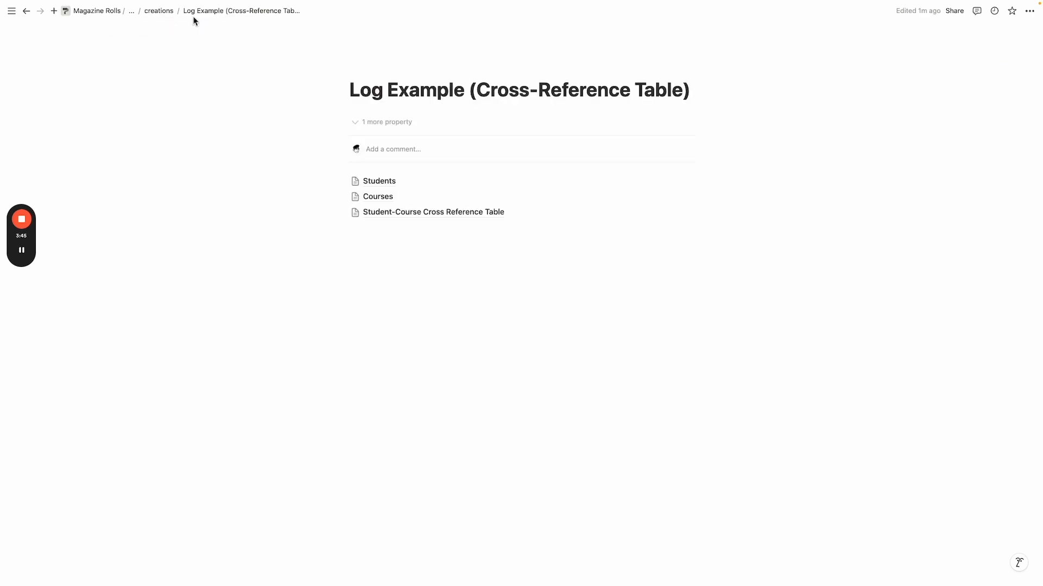
click(524, 222)
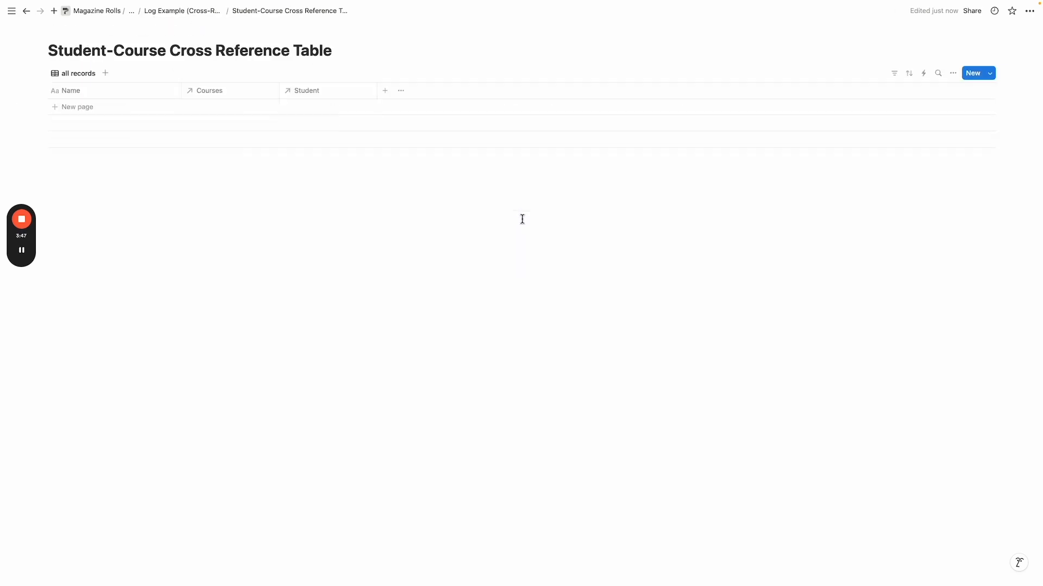
Rename the Courses relation property in the cross reference table to "Course".
click(226, 95)
click(251, 130)
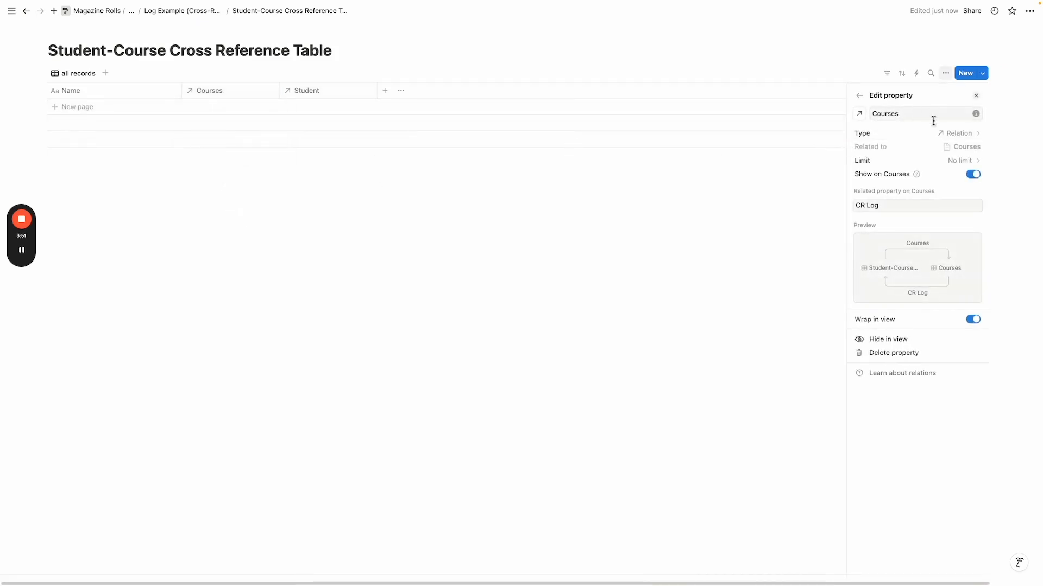
click(914, 115)
click(739, 162)
Limit the Student relation in the cross reference table to 1 page.
click(332, 96)
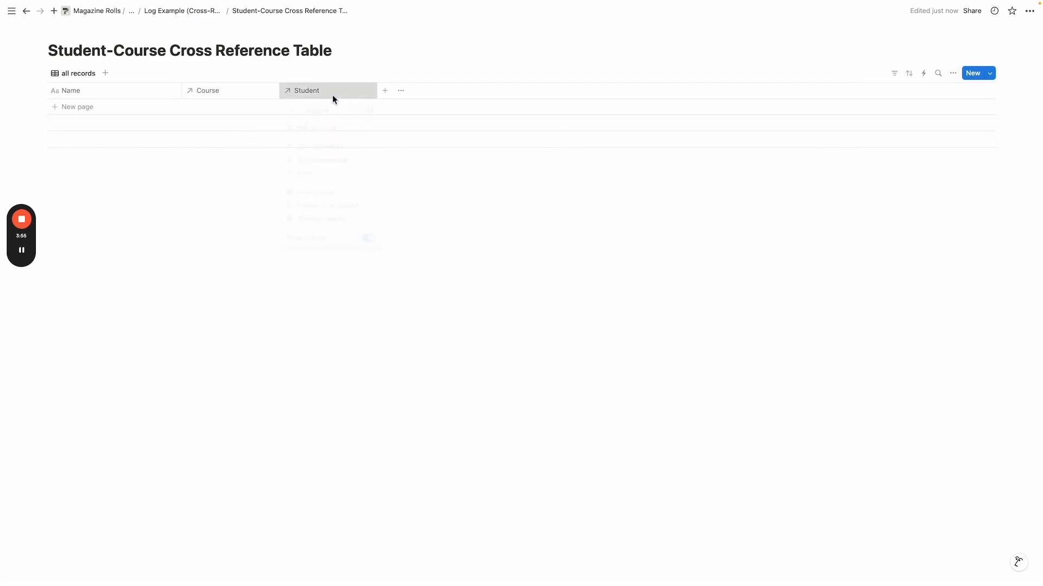
click(348, 130)
click(919, 114)
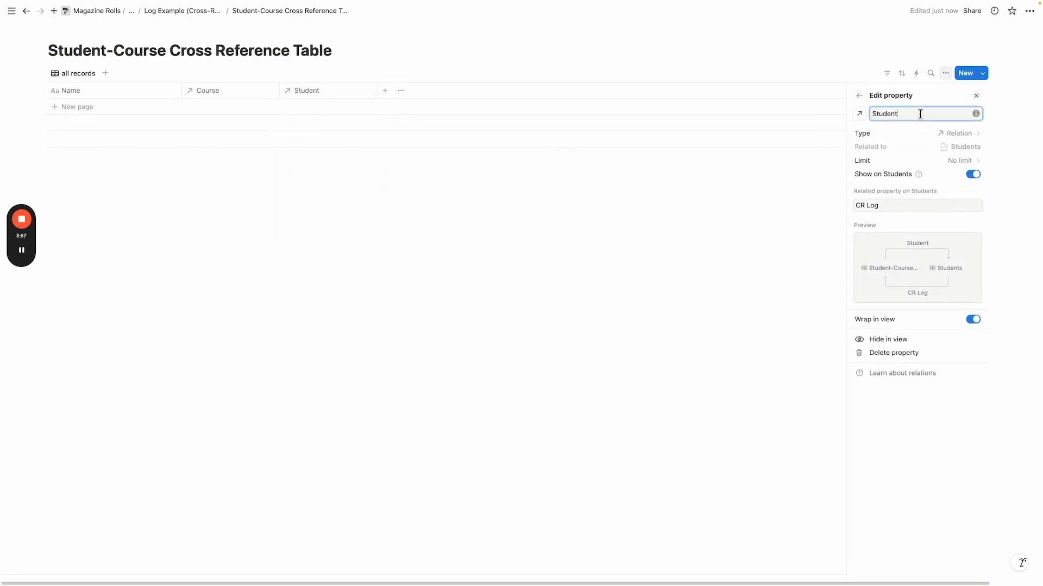
click(956, 161)
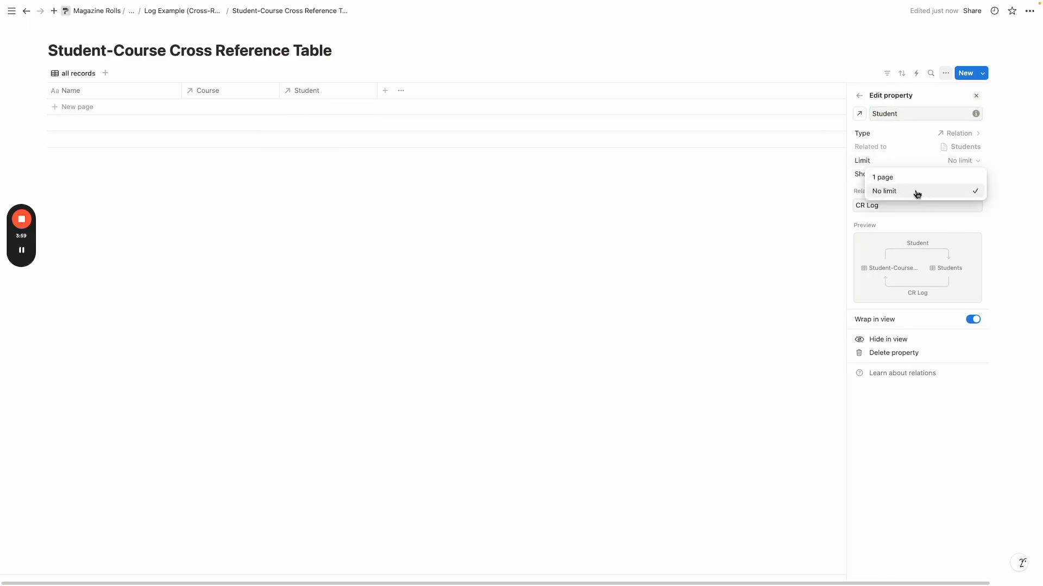
click(901, 175)
click(624, 211)
Limit the Course relation in the cross reference table to 1 page.
click(217, 93)
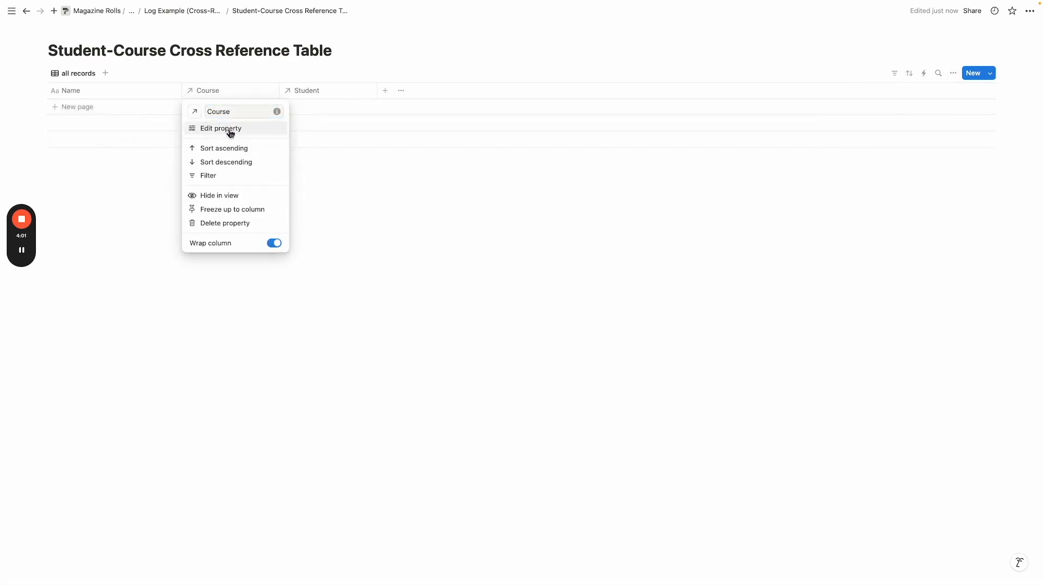
click(228, 129)
click(924, 163)
click(915, 176)
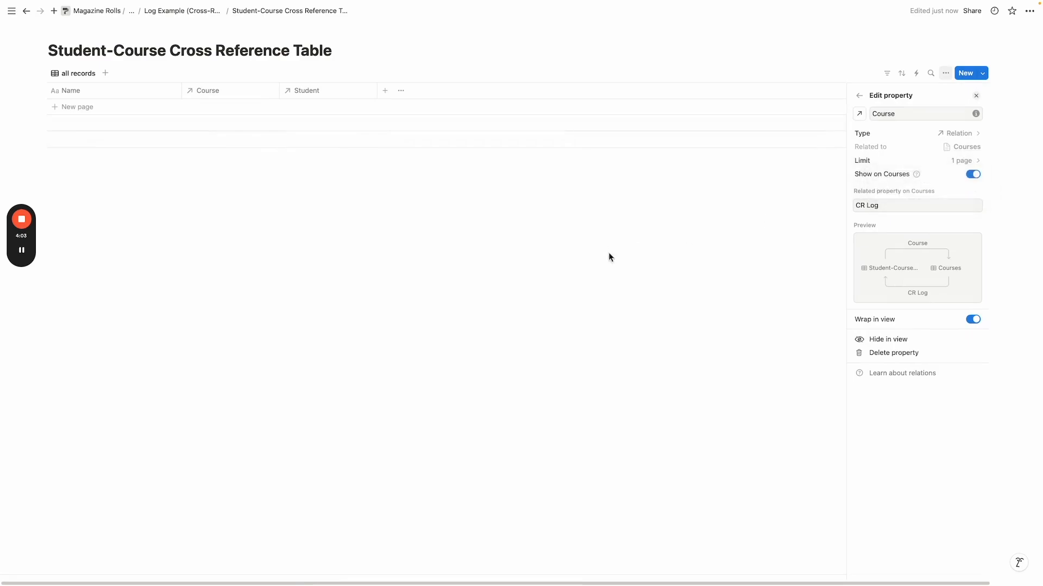
click(610, 256)
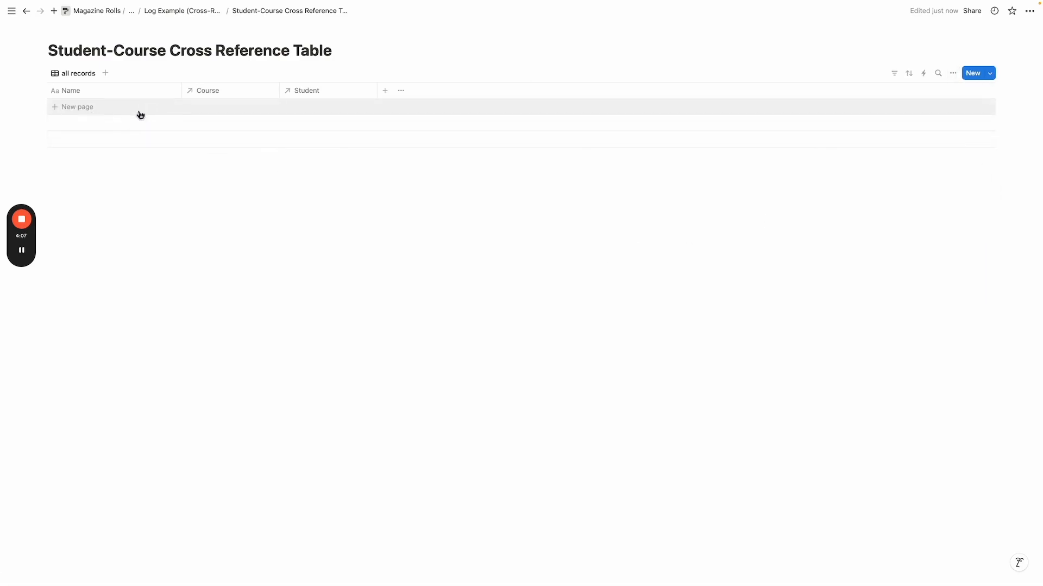
Add a Number property named "Grade" to the Student-Course Cross Reference Table.
click(385, 90)
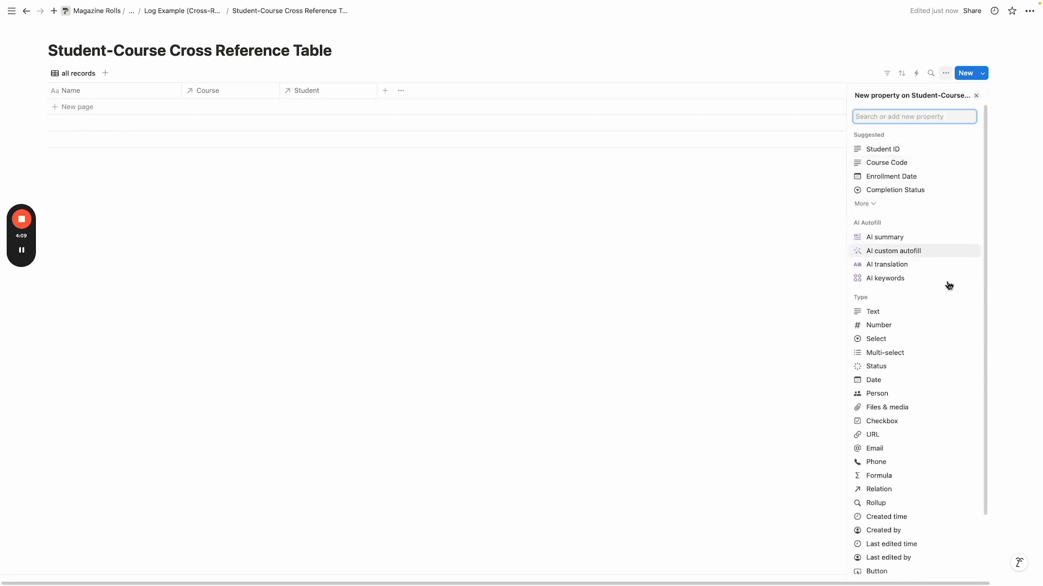
click(902, 326)
text(Grade)
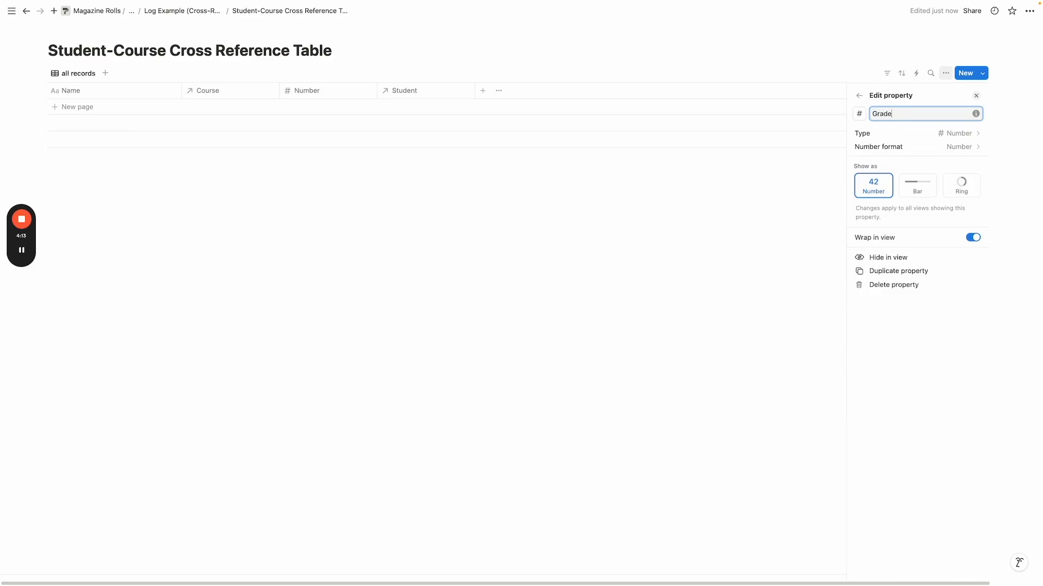
click(455, 381)
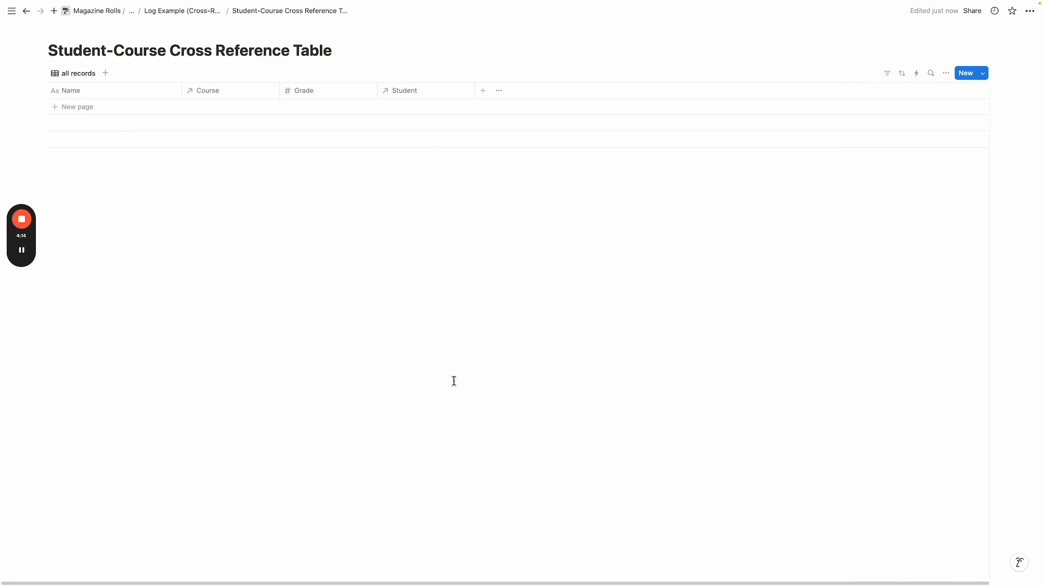
Add a record linking Biology 101 and Mark Twain with grade 90, moving the Student column ahead of Grade.
click(215, 109)
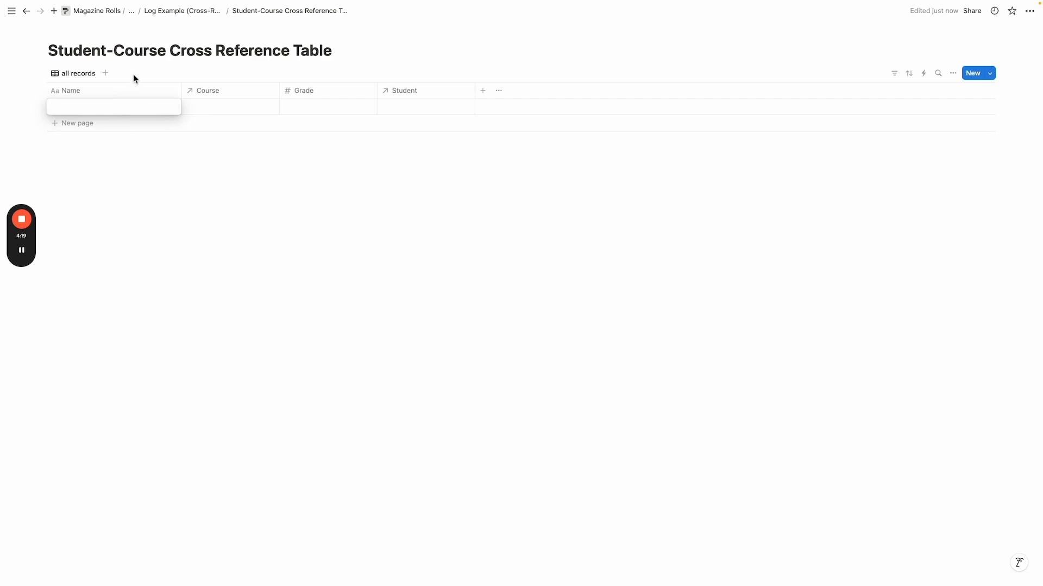
click(201, 110)
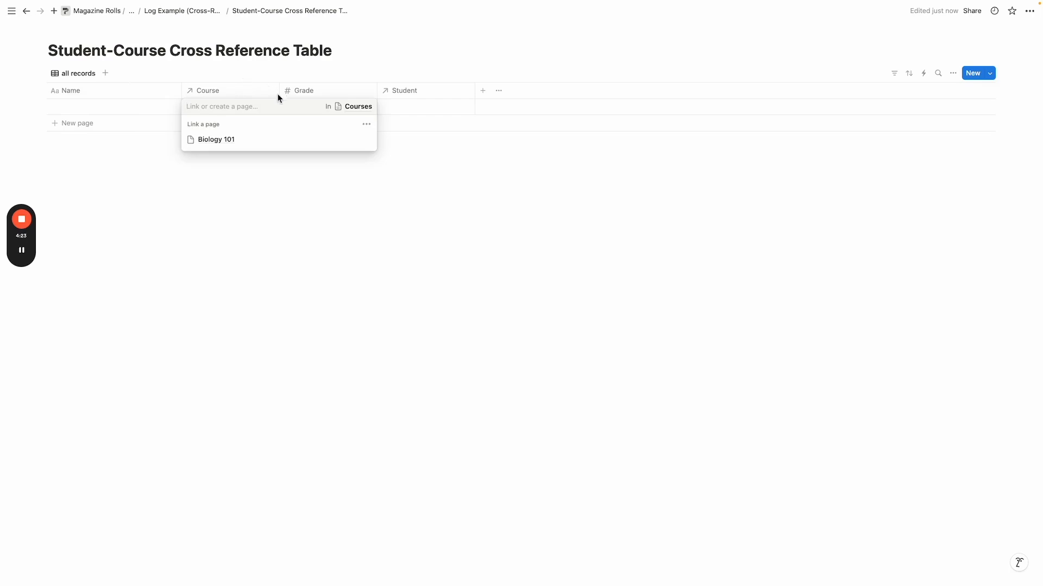
click(268, 141)
drag(421, 91, 337, 92)
click(321, 107)
click(337, 141)
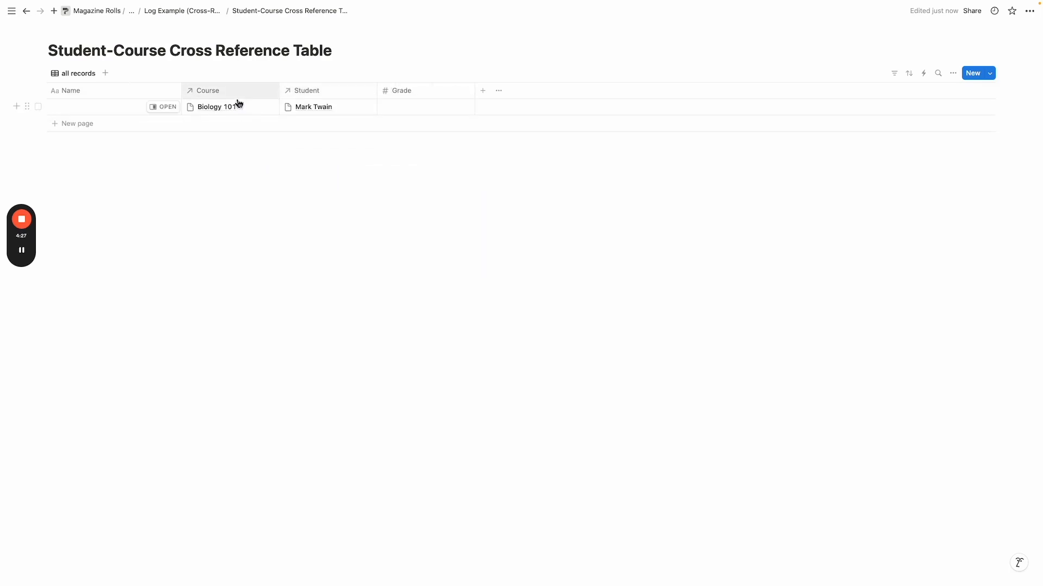
click(436, 109)
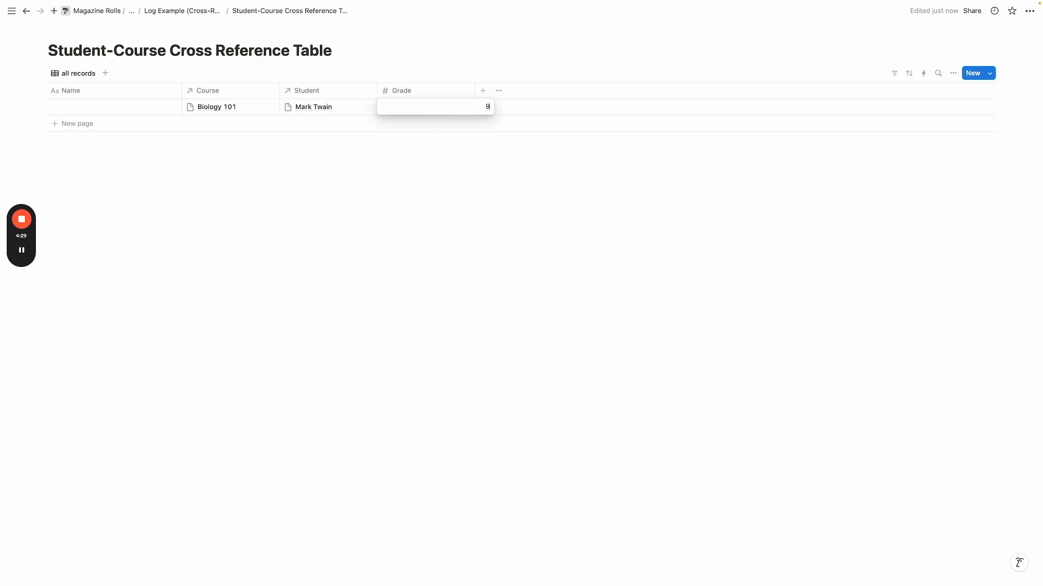
key(Return)
Add a second record linking Biology 101 to the other student with grade 83.
click(307, 129)
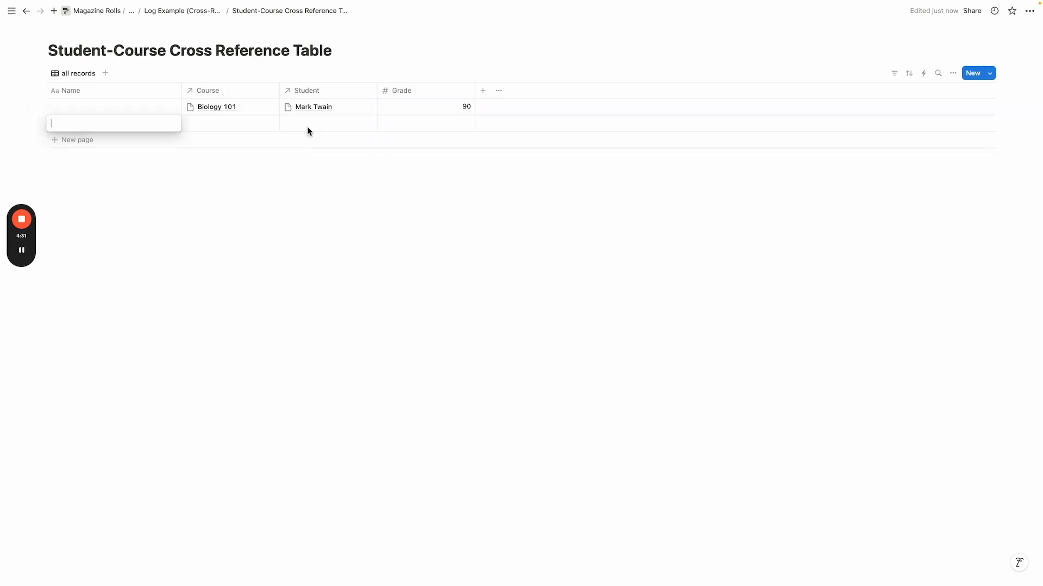
click(206, 133)
click(223, 157)
click(292, 128)
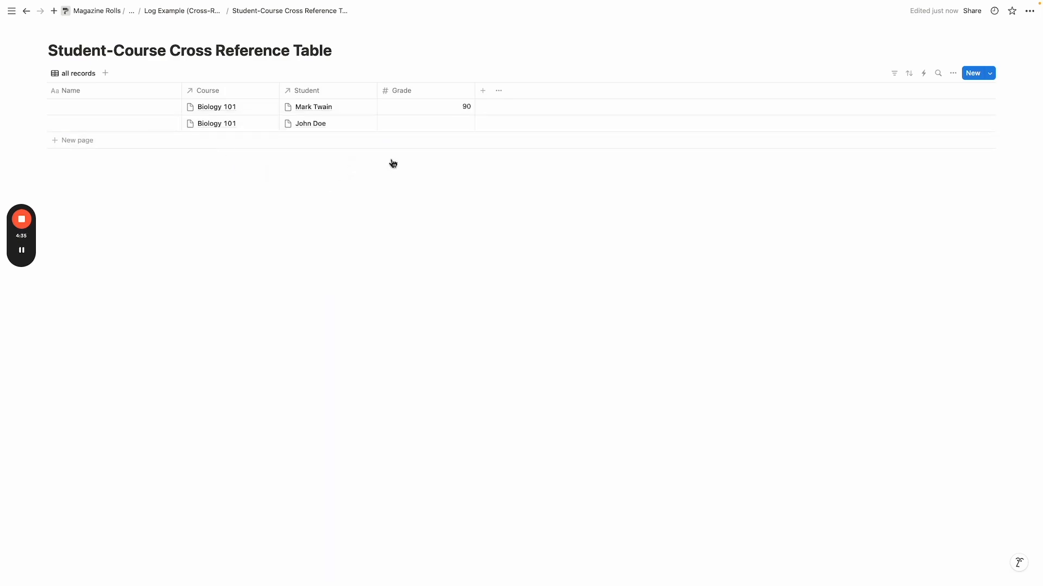
click(455, 130)
text(83)
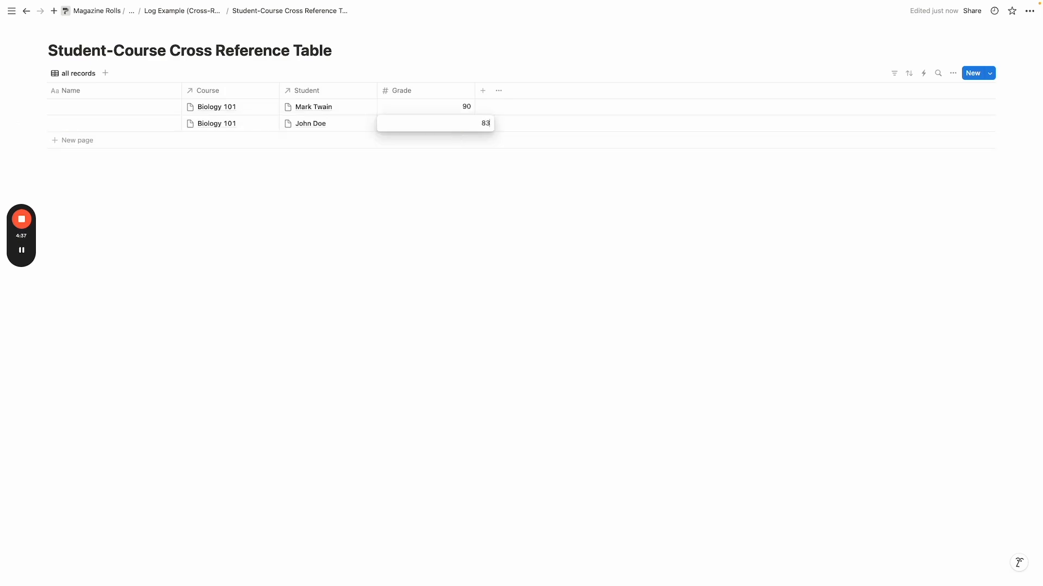
key(Return)
click(420, 217)
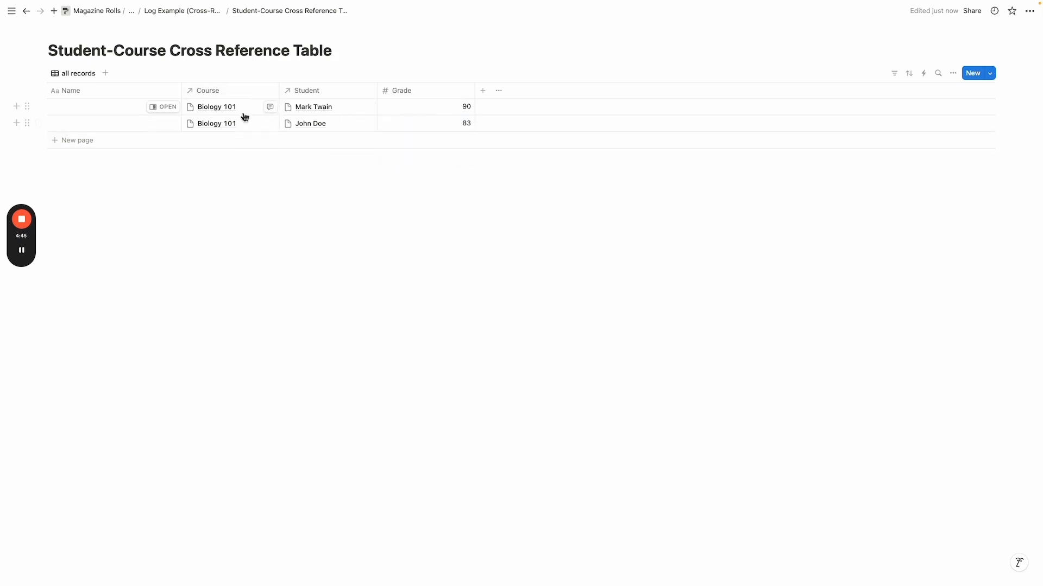
Open the Students table from the Log Example page and inspect the first student's CR Log entry.
click(179, 11)
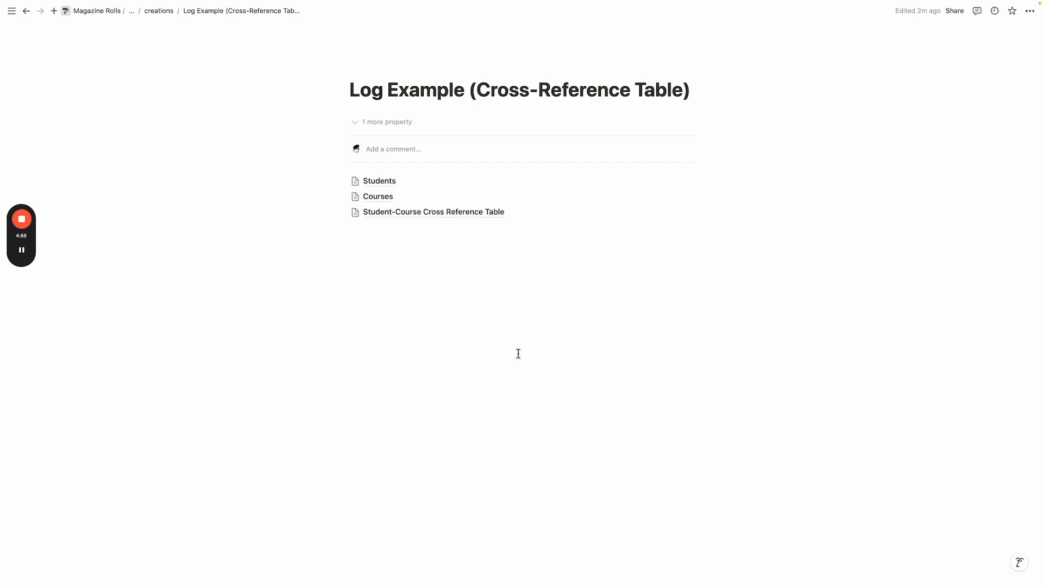
click(488, 183)
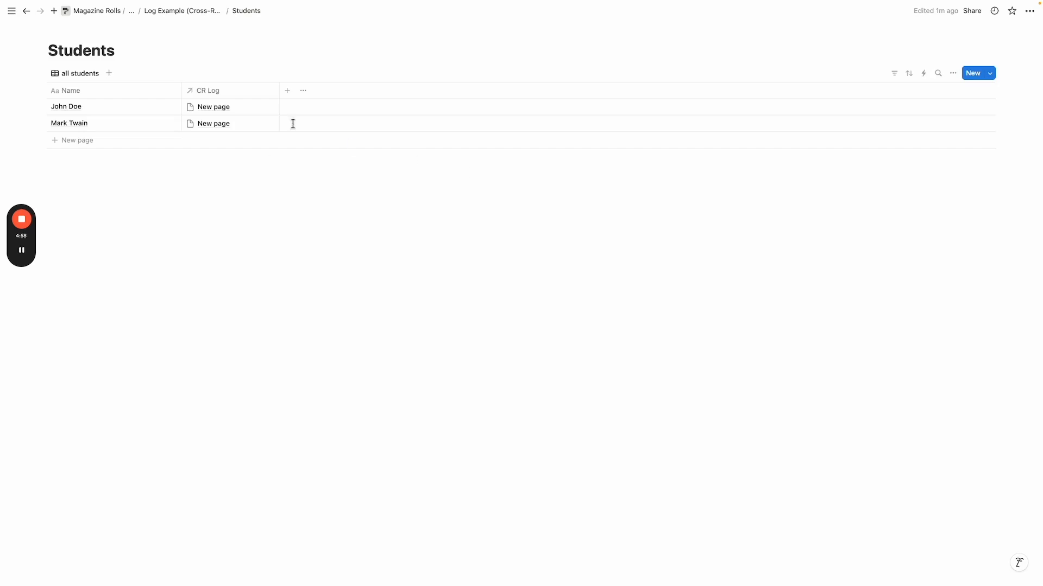
click(219, 109)
key(Escape)
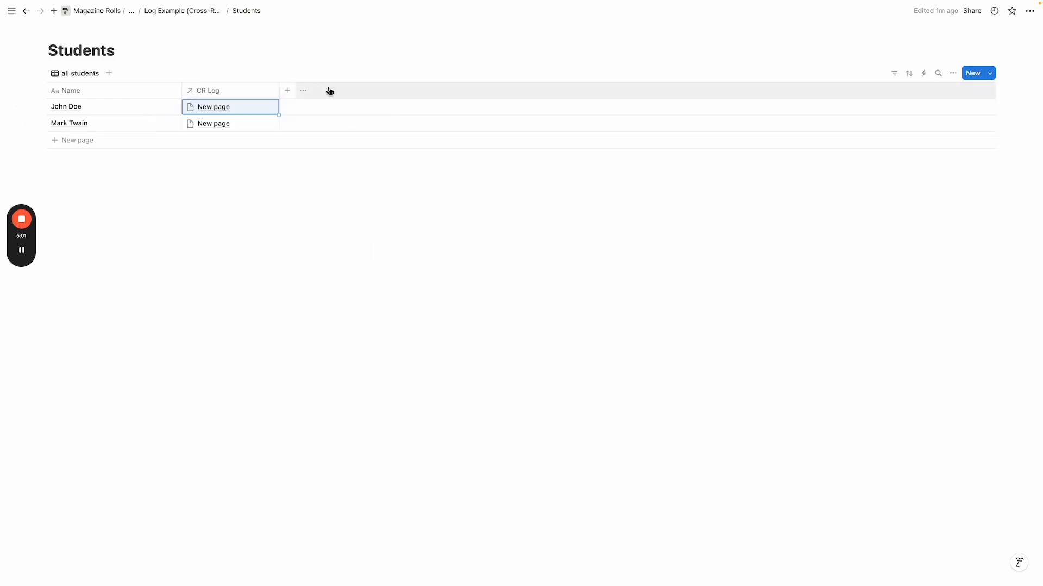
In the Courses table, delete the relation to Students along with its related property on Students.
click(181, 16)
click(418, 195)
click(244, 93)
click(232, 222)
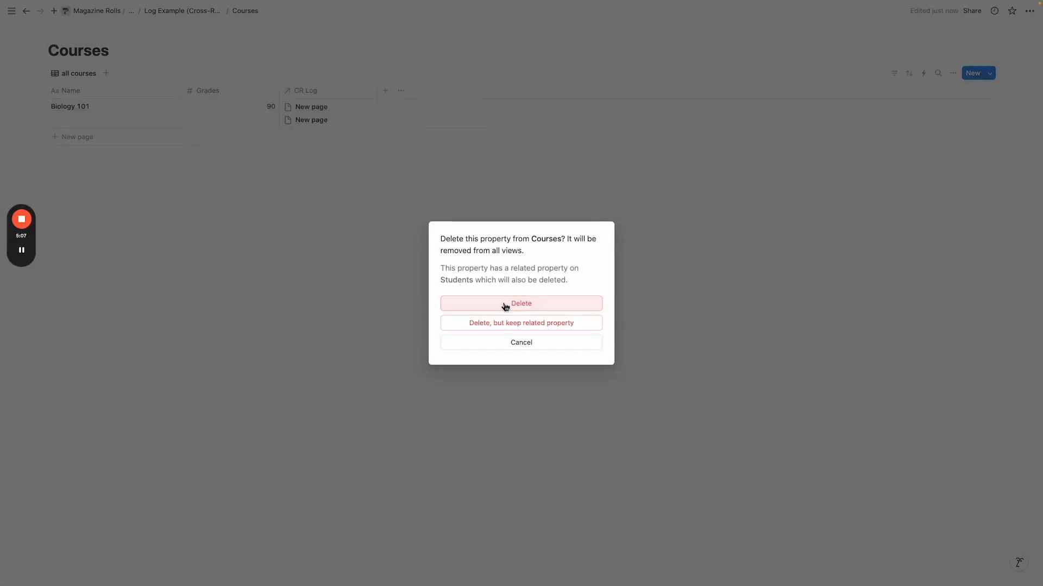
click(503, 303)
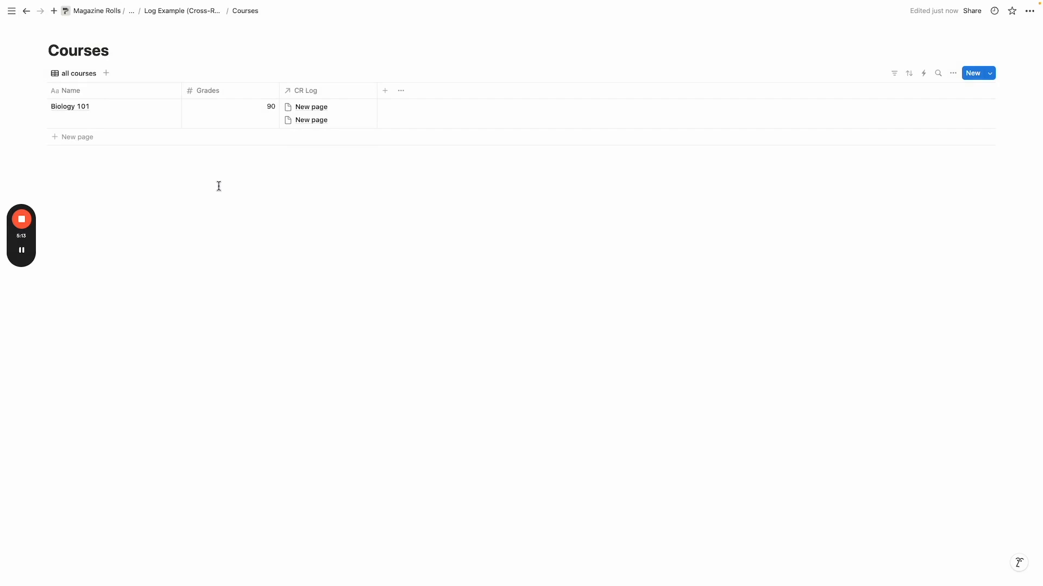
Delete the Grades number property from the Courses table.
click(242, 94)
click(214, 236)
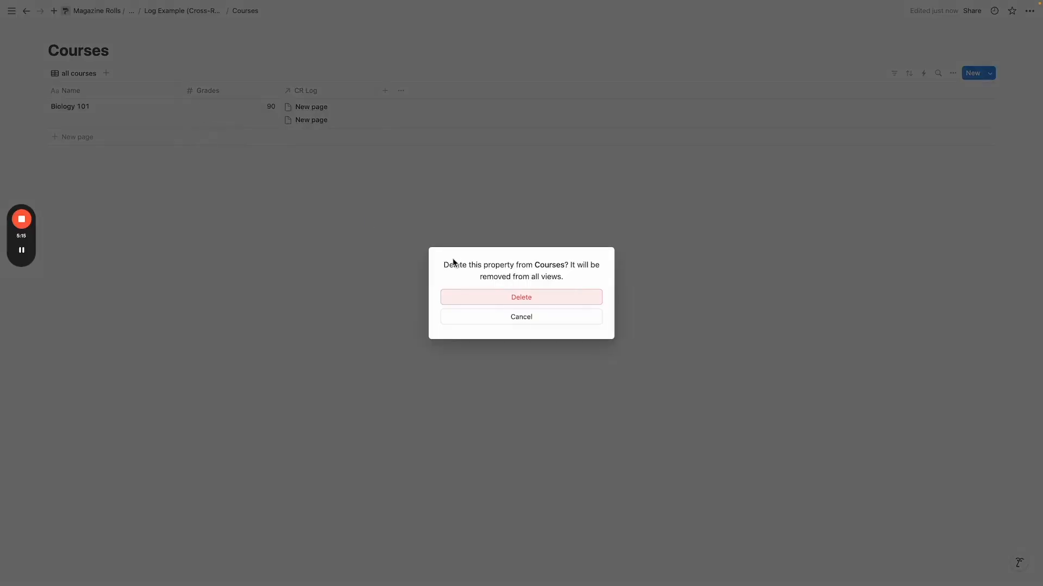
click(529, 298)
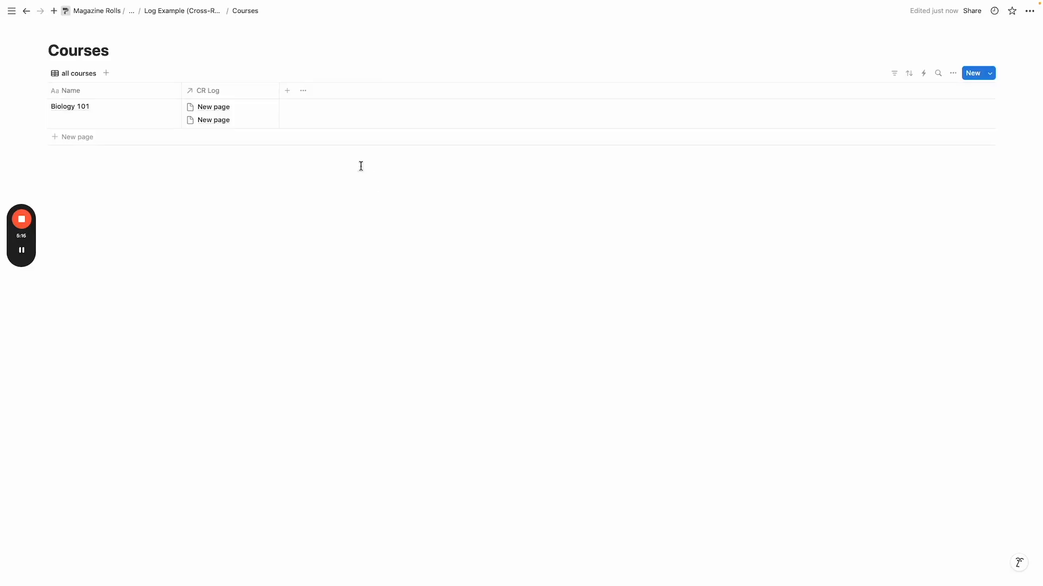
Add a Formula property named "Grades" to the Students table and begin its formula with "map(".
click(201, 12)
click(444, 182)
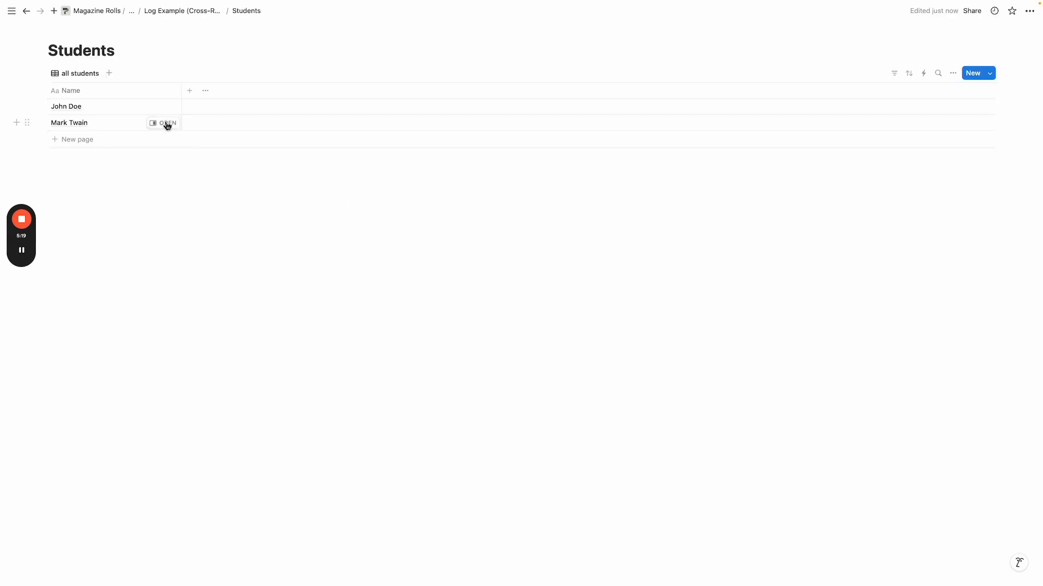
click(190, 91)
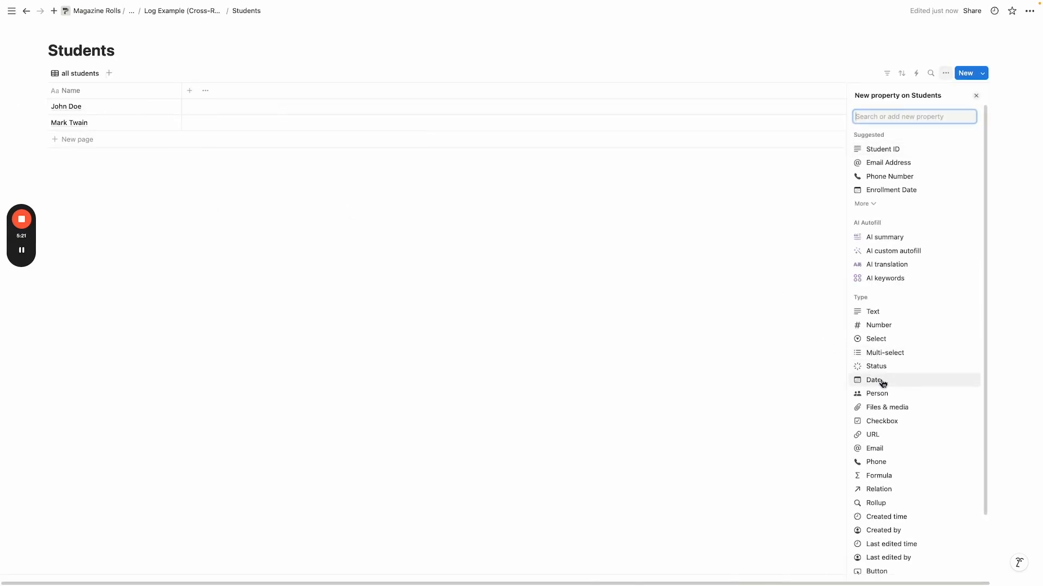
click(918, 476)
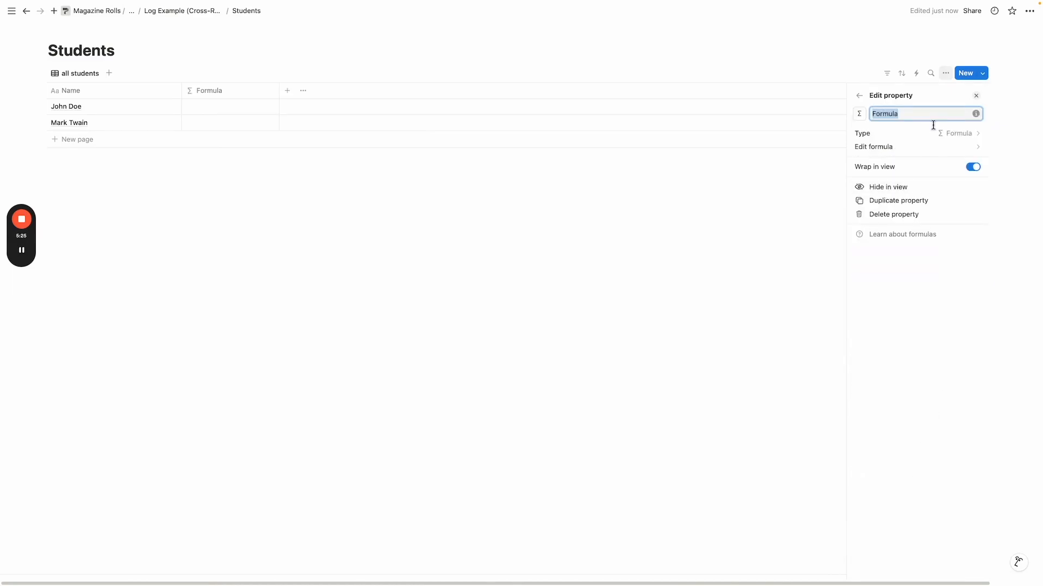
text(Grades)
click(917, 147)
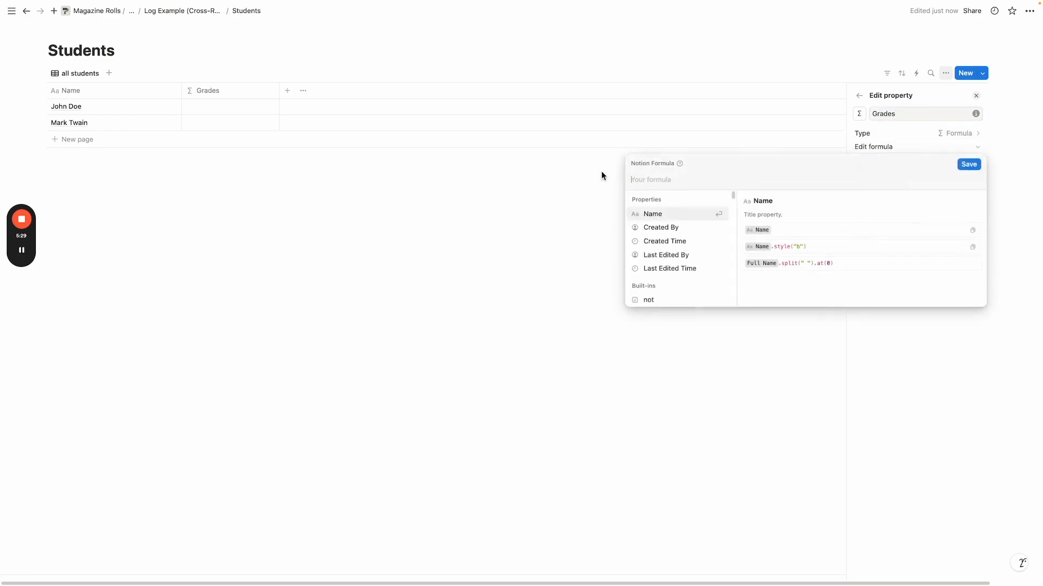
text(map()
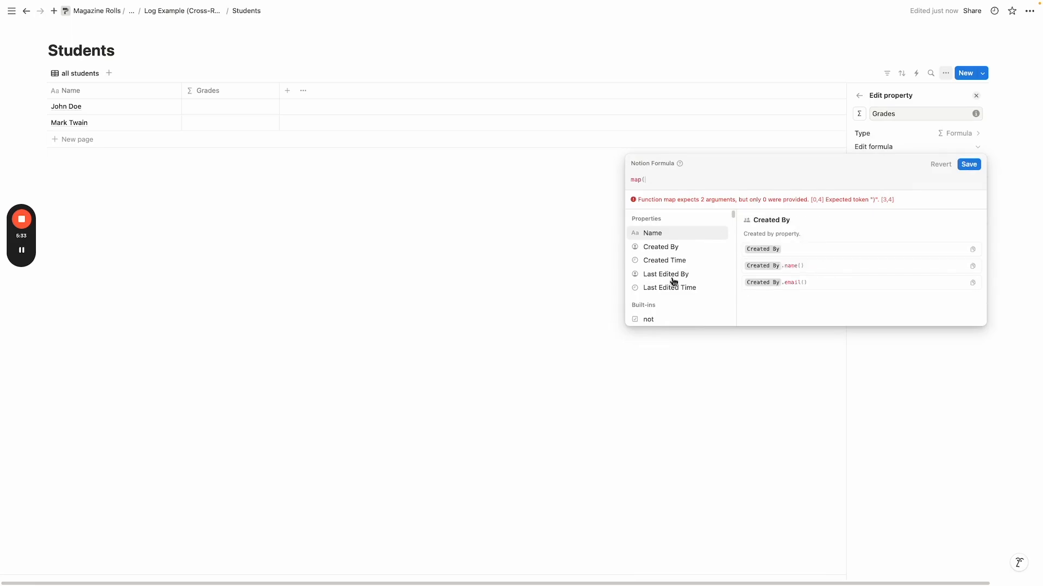
click(374, 215)
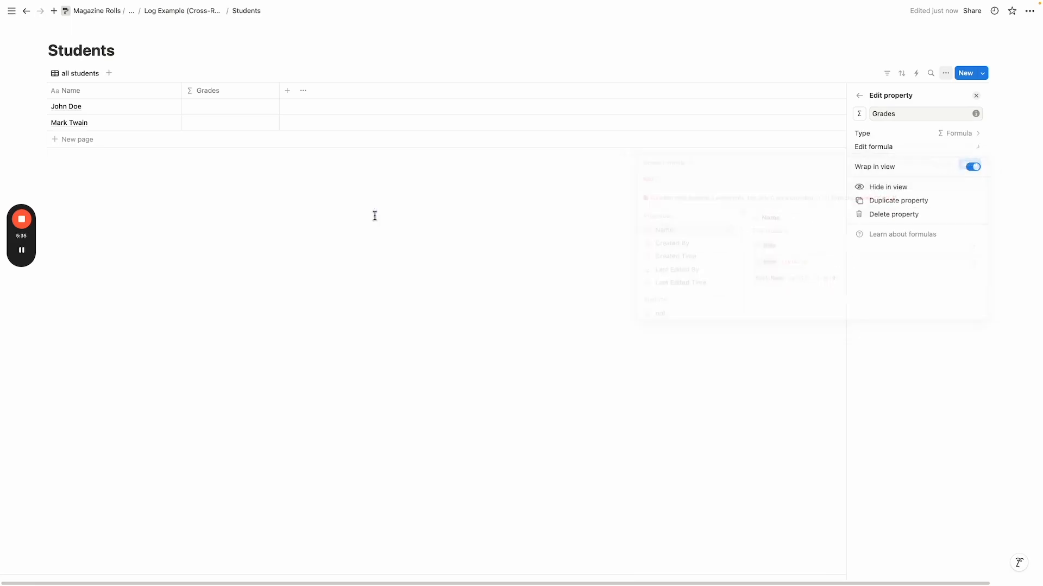
In the Student-Course Cross Reference Table, turn on Show on Students for the Student relation.
click(182, 12)
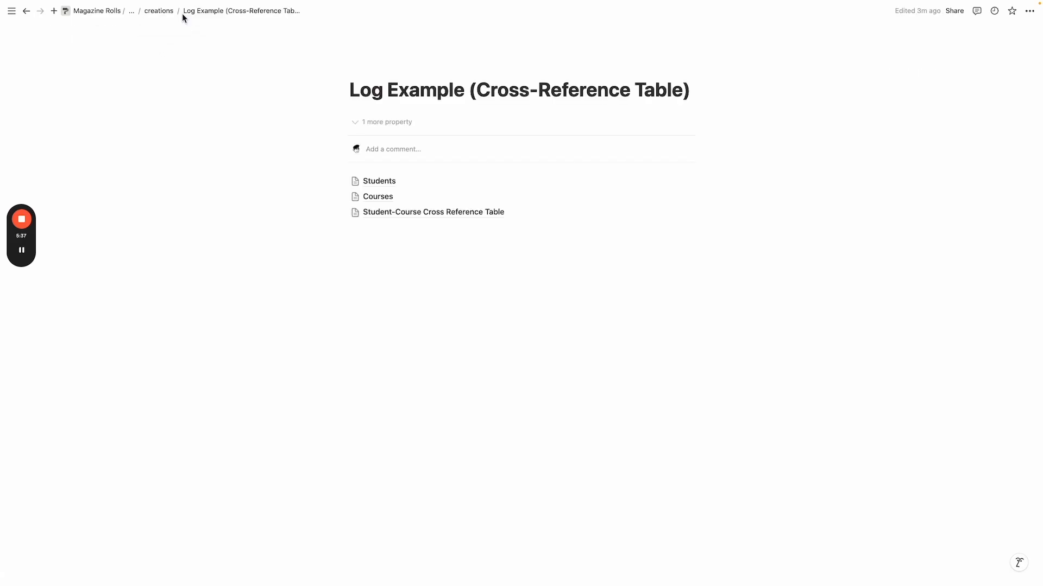
click(435, 213)
click(304, 91)
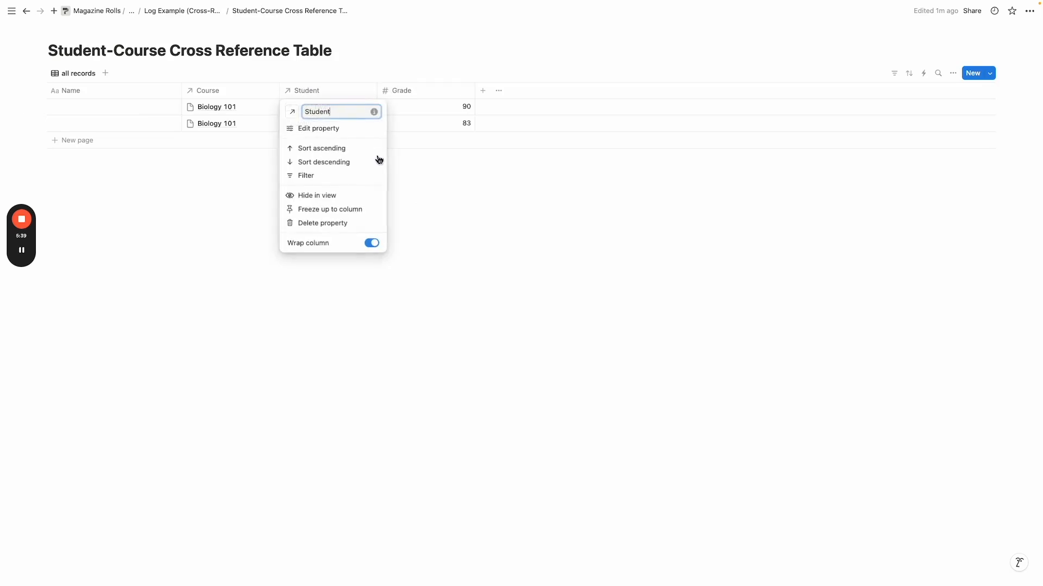
click(353, 131)
click(940, 174)
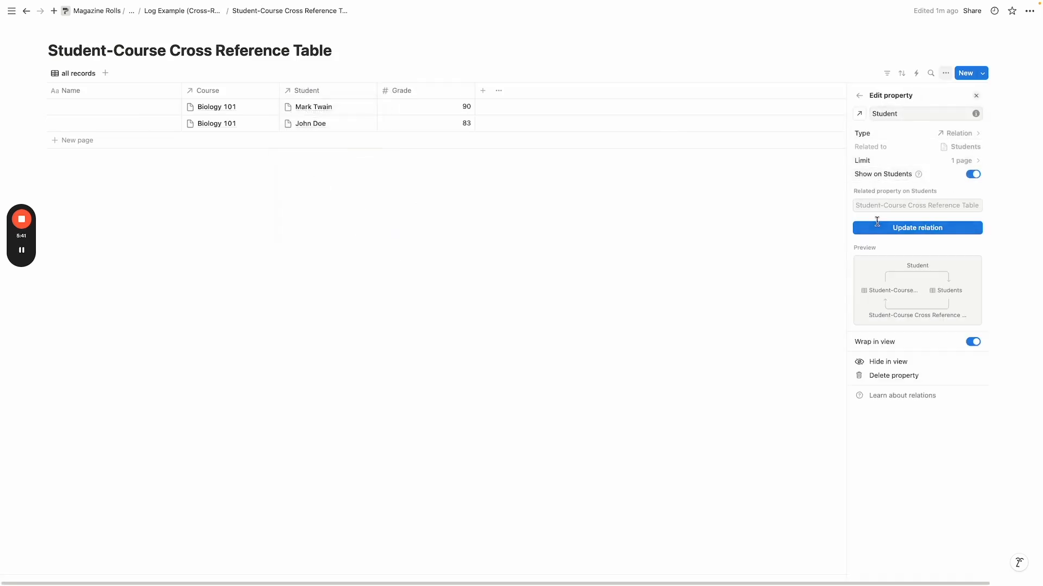
Name the related property on Students "CR Log" and update the relation.
click(883, 208)
text(C)
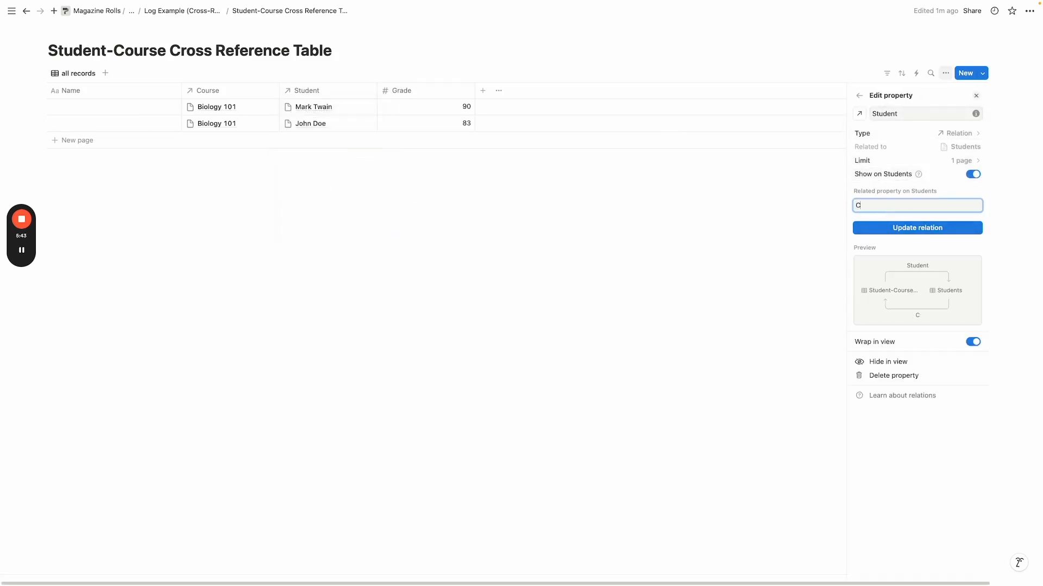
text(ourse Log)
double_click(871, 205)
text(F)
key(BackSpace)
text(CR Log)
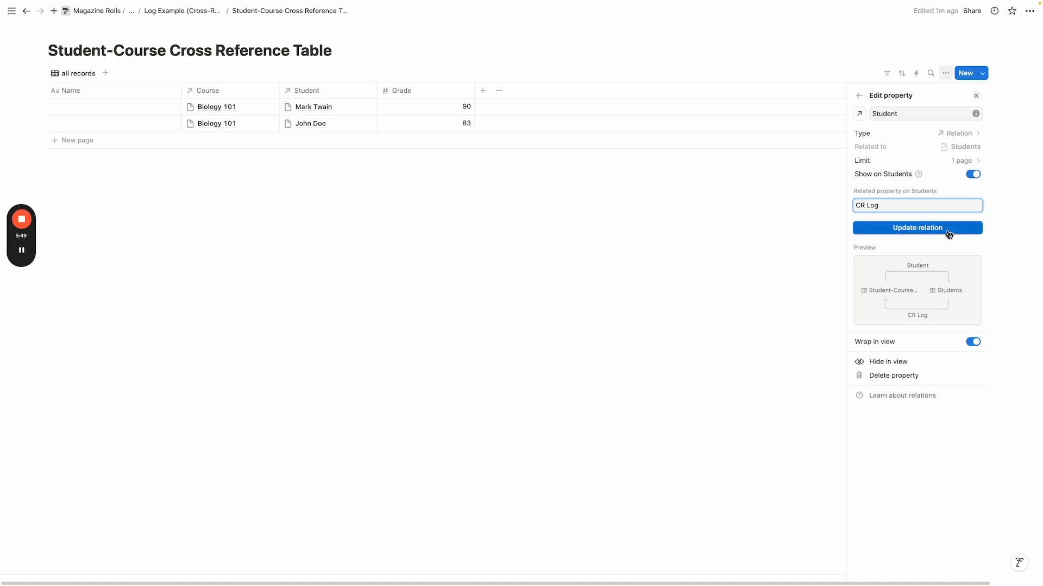
click(947, 231)
click(694, 256)
Return to the Students table and check the page linked in the first student's CR Log.
click(183, 13)
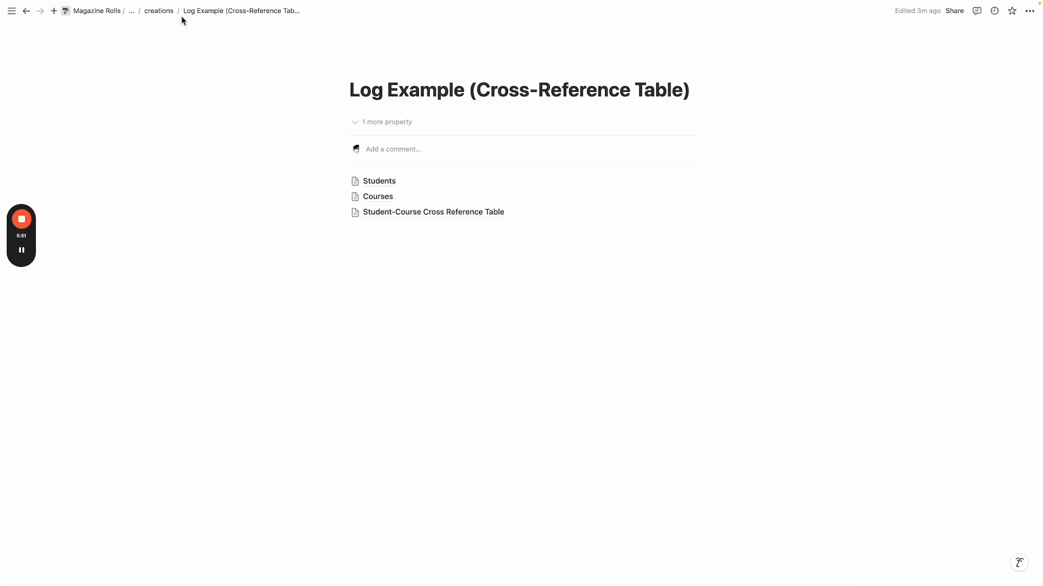
click(395, 185)
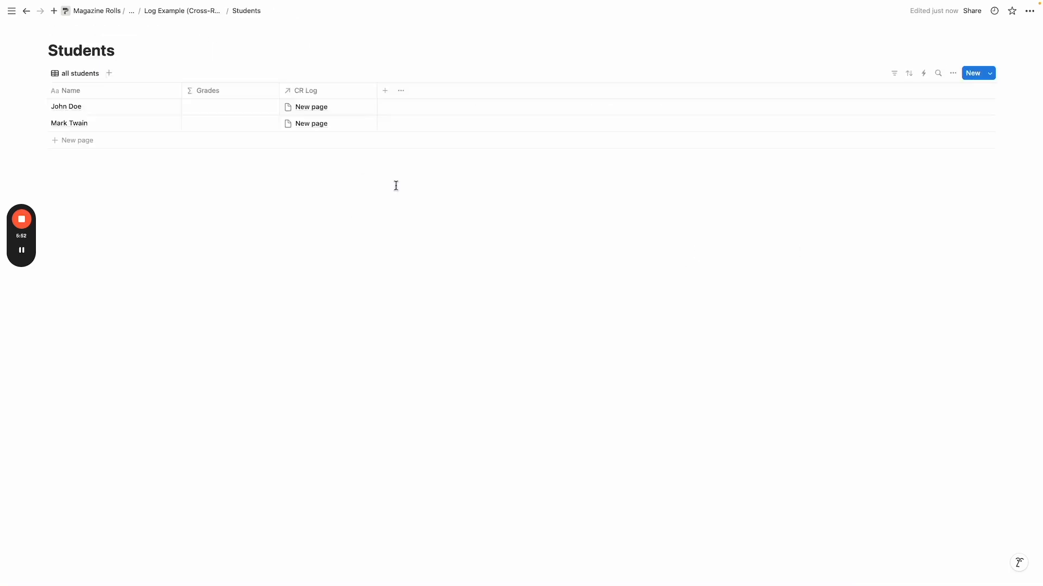
click(337, 108)
click(197, 219)
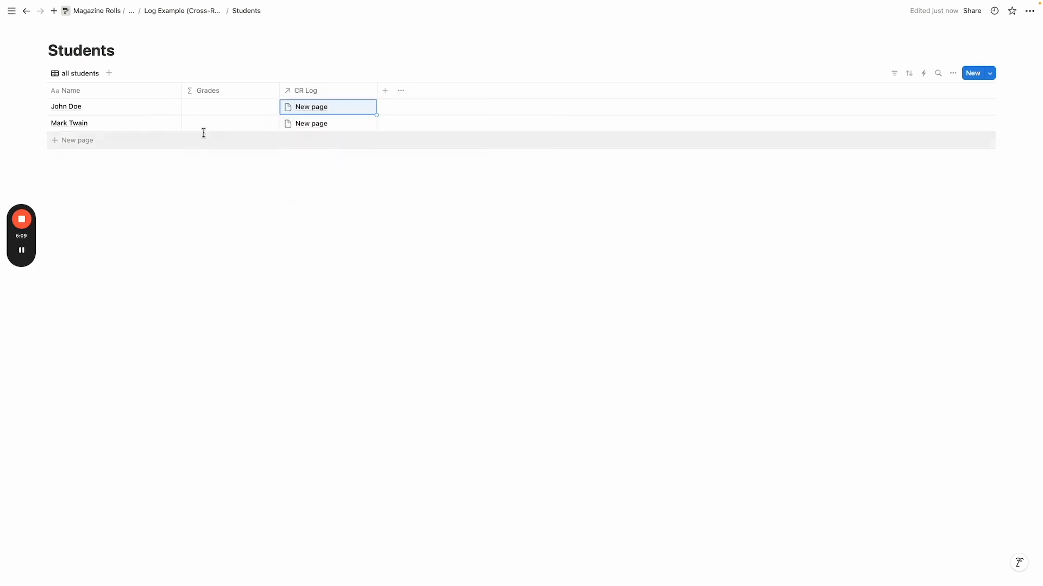
Write the Students table's Grades formula as map(CR Log, current.Course).
click(228, 110)
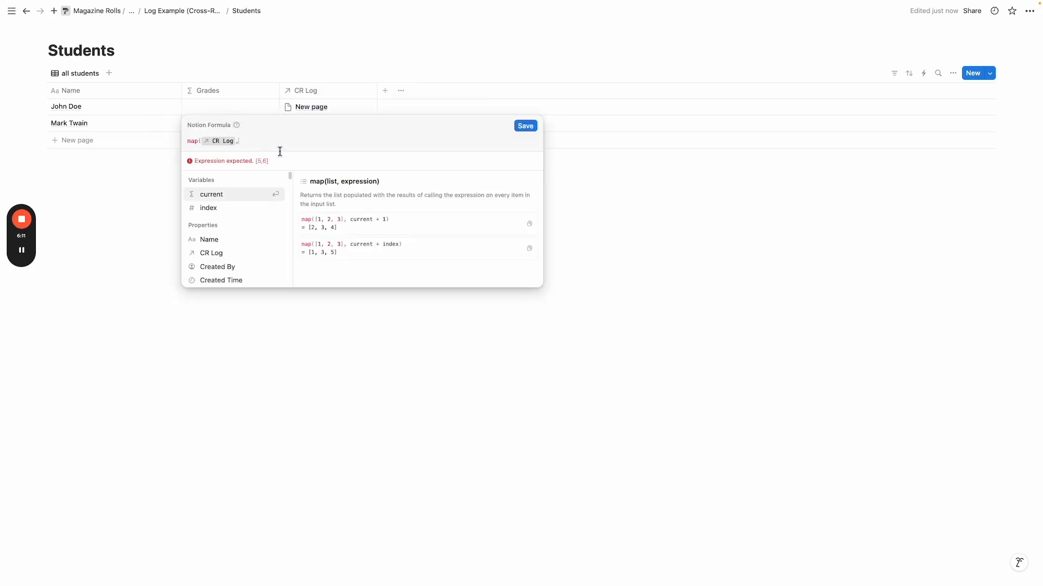
key(BackSpace)
key(BackSpace)
text(cr)
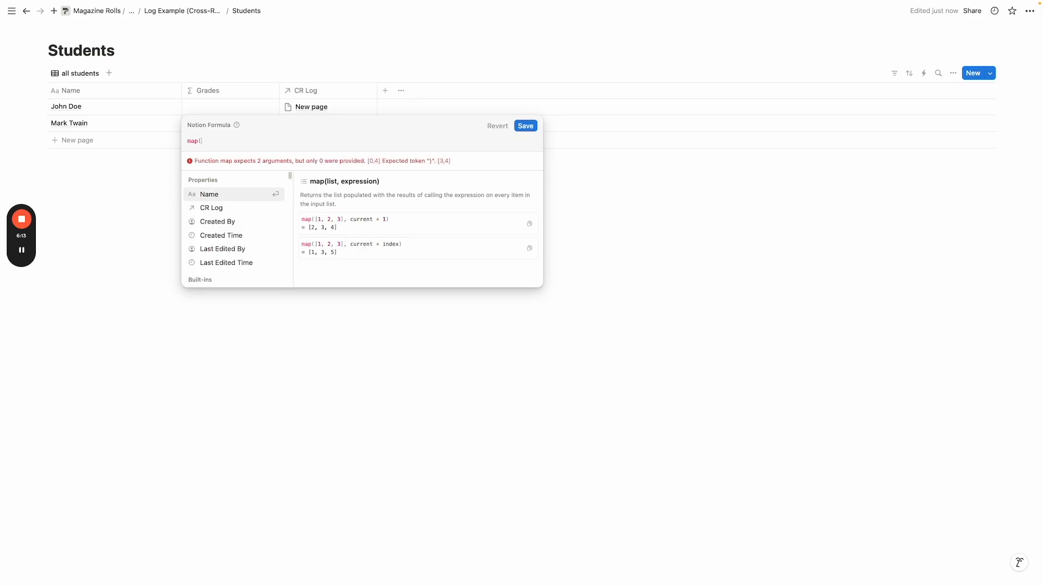
click(257, 198)
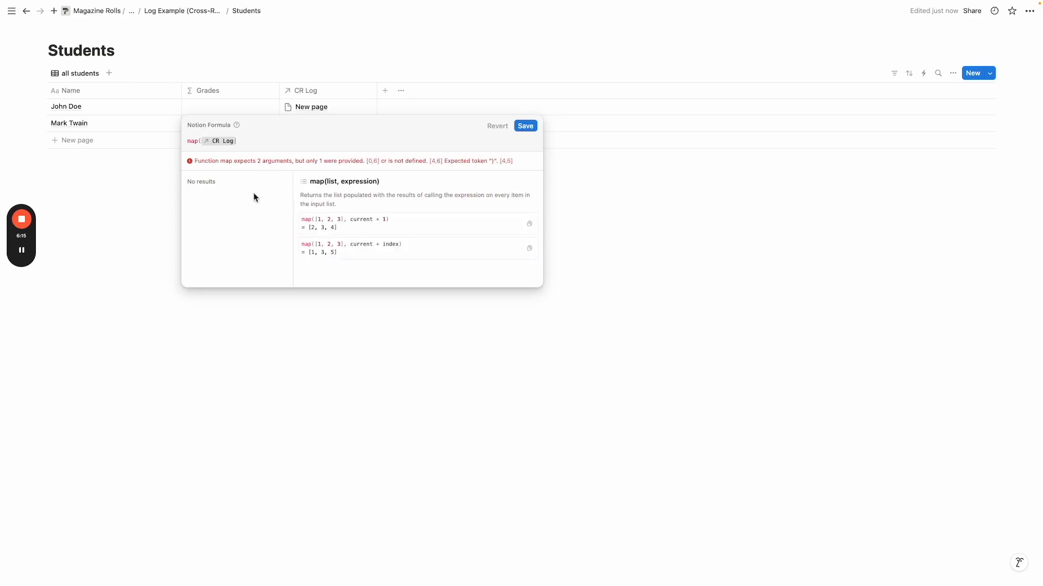
text(, curren)
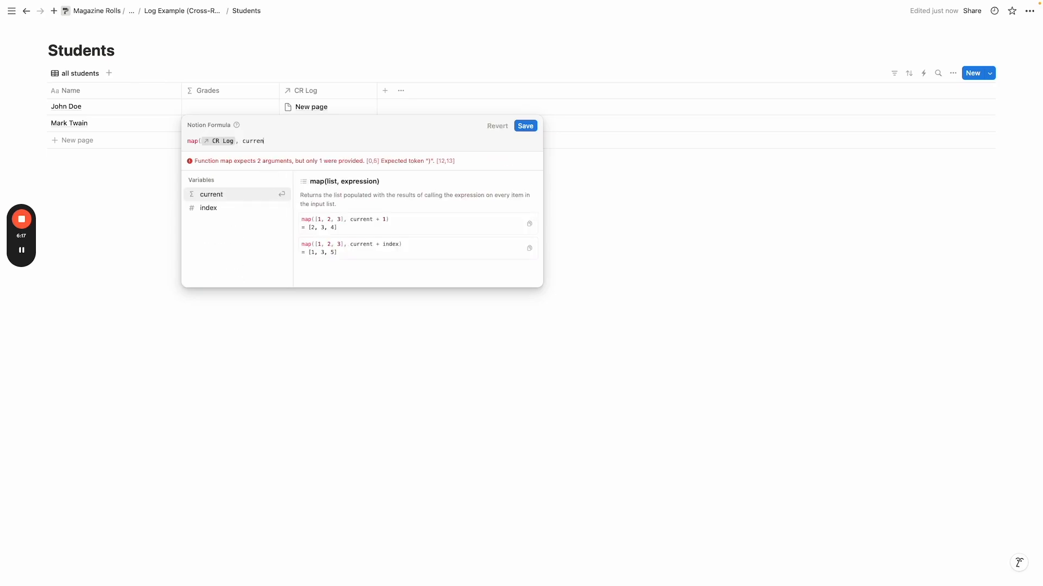
text(t.C)
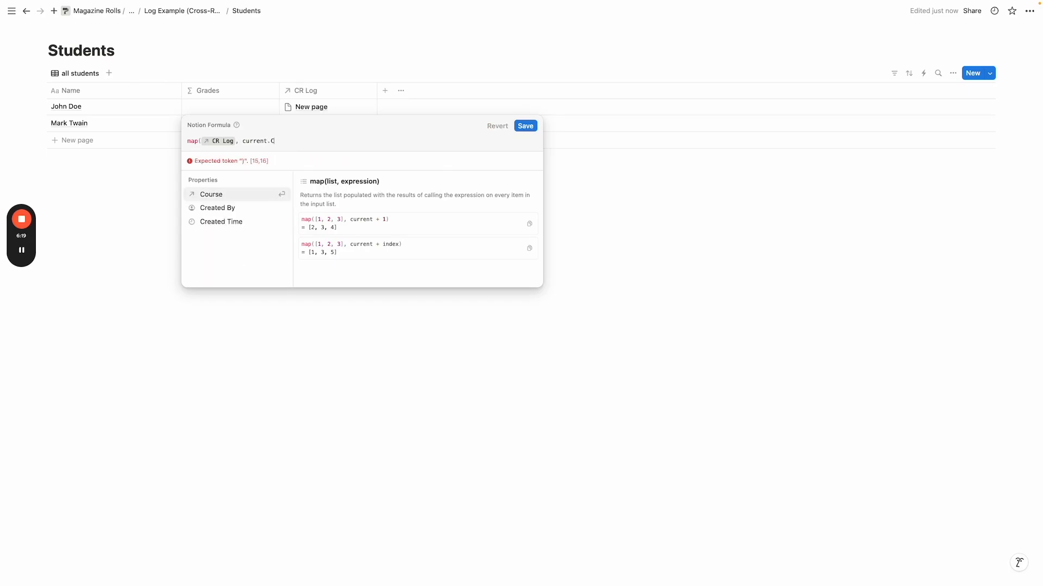
click(233, 194)
text())
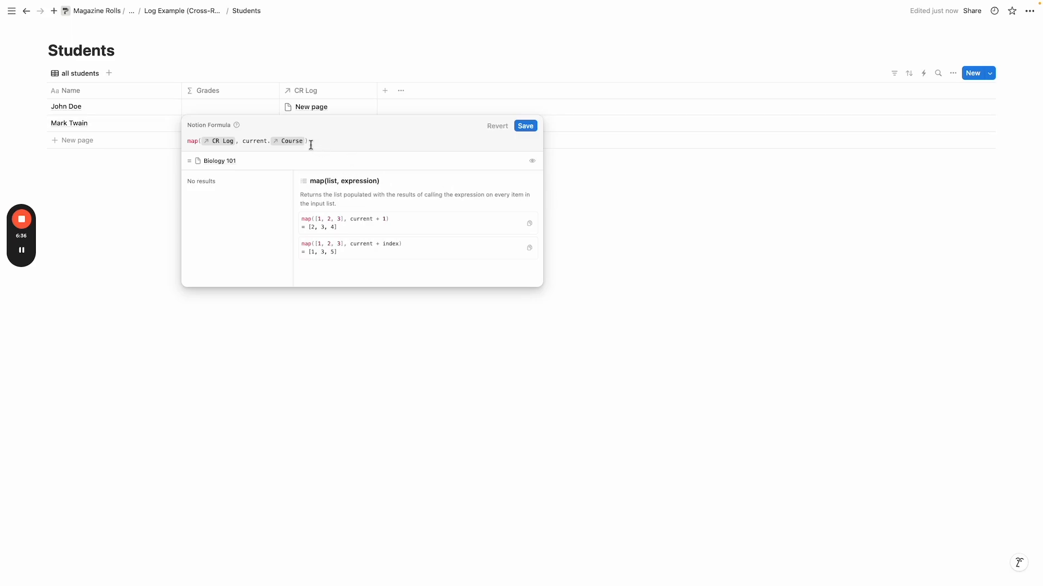
Extend the map expression to append current.Grade after the Course, separated by a " " string.
text( + current)
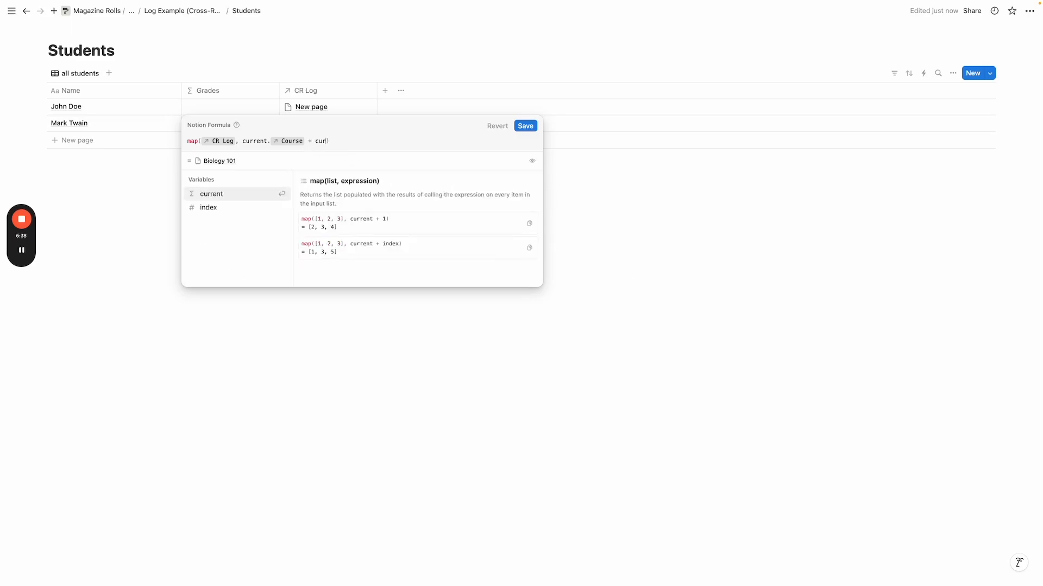
text(.gr)
key(Return)
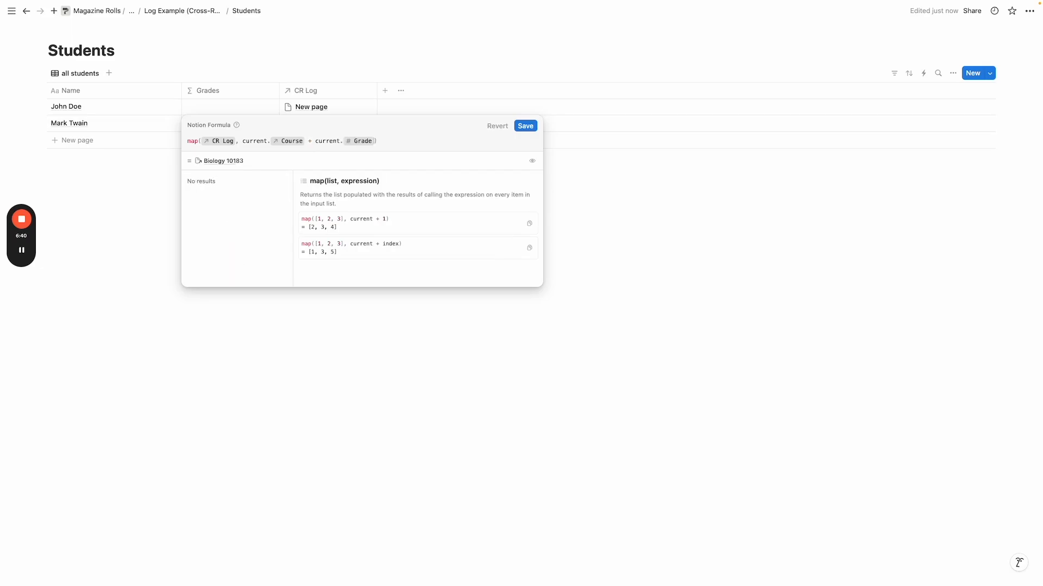
click(315, 143)
text(+)
click(317, 141)
text(" " +)
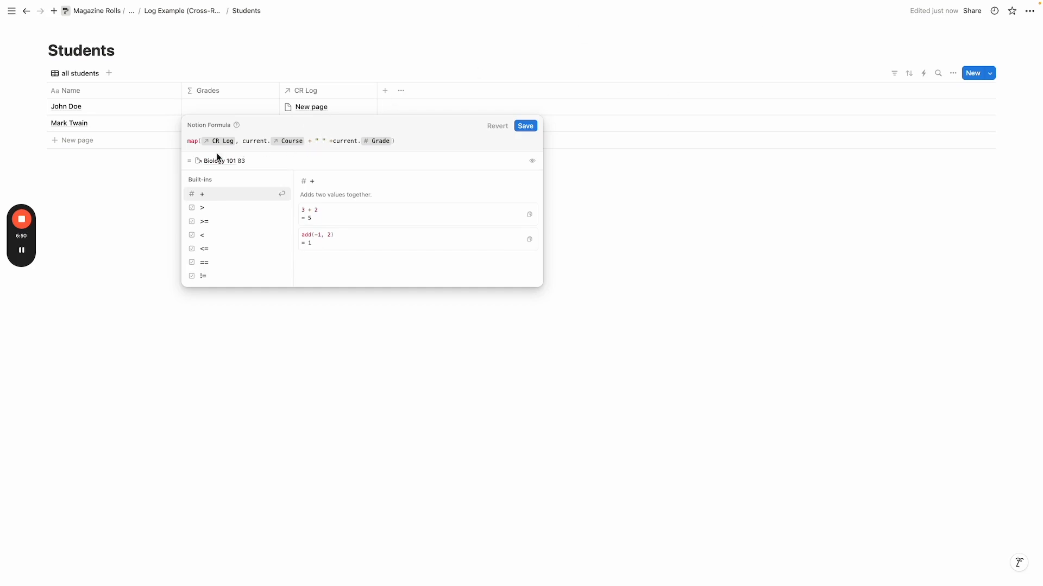
click(306, 142)
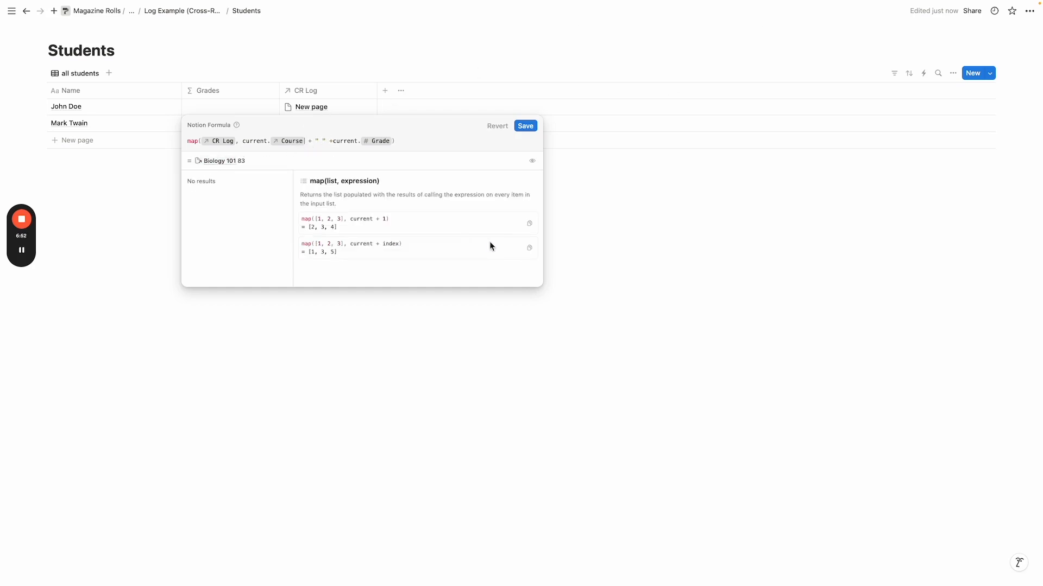
Wrap current.Course in the format() function inside the Grades formula.
click(242, 142)
text(forma)
key(Return)
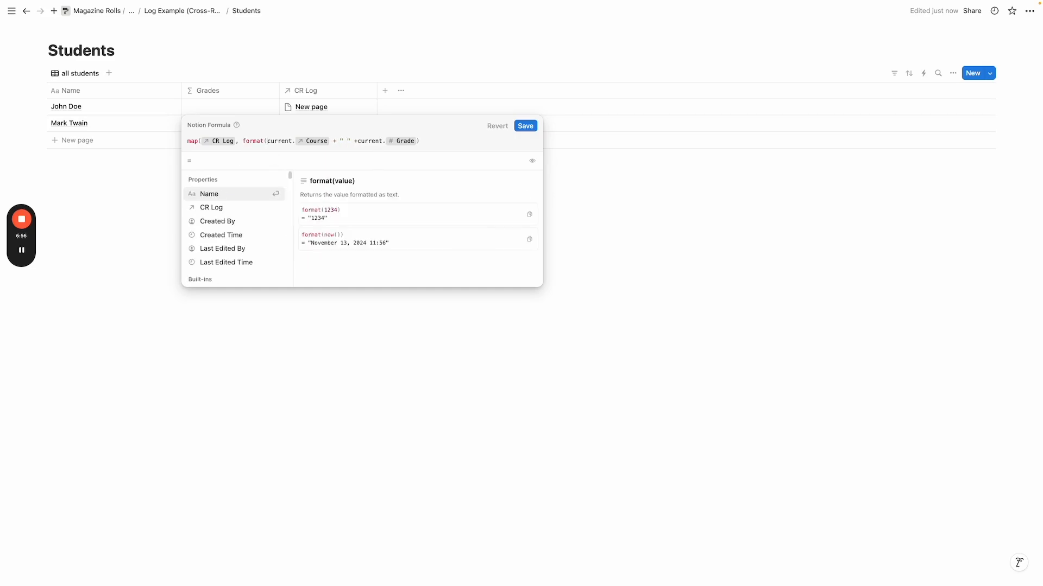
click(332, 144)
text())
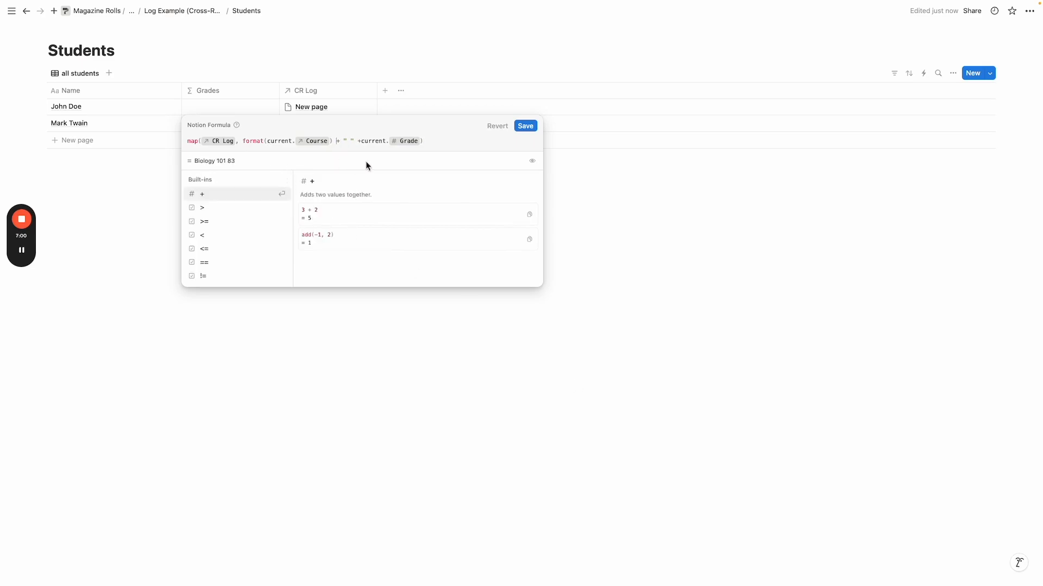
Prefix the formatted course in the Grades formula with the text "Grade in " joined by a plus sign.
click(243, 142)
text(")
text(grade in)
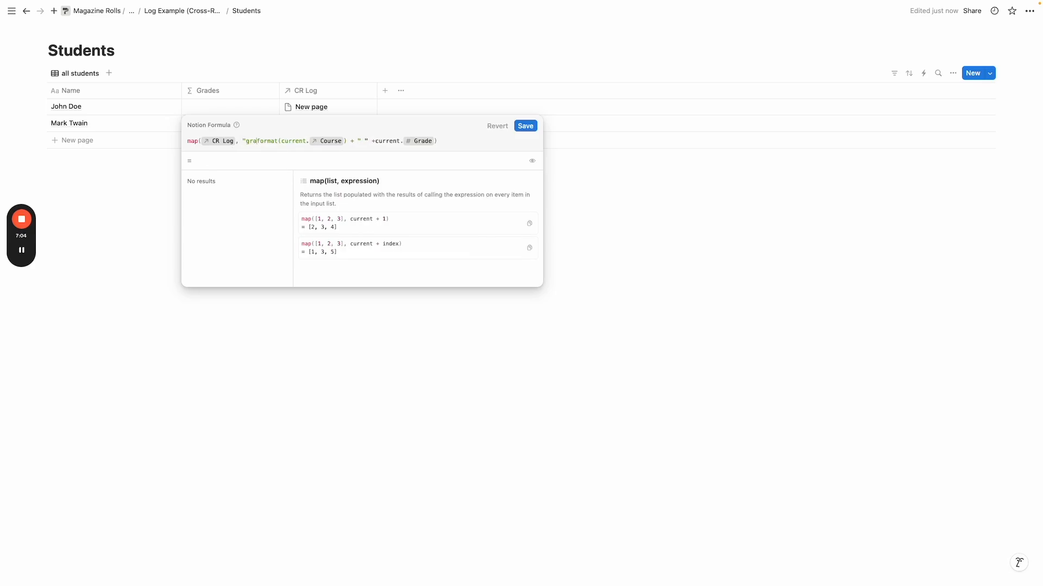
text(")
key(Left)
text(+)
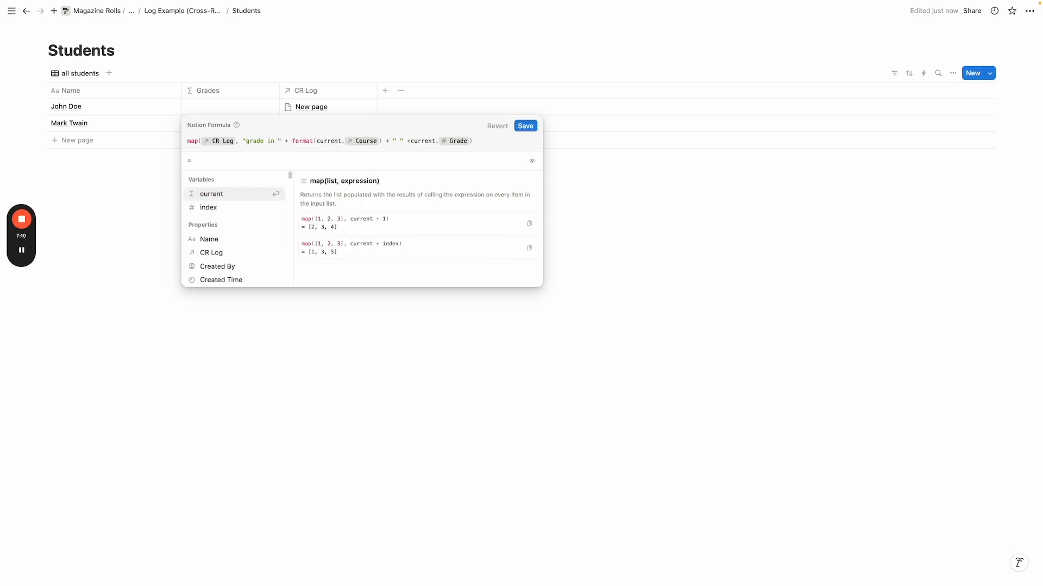
click(250, 143)
key(BackSpace)
text(G)
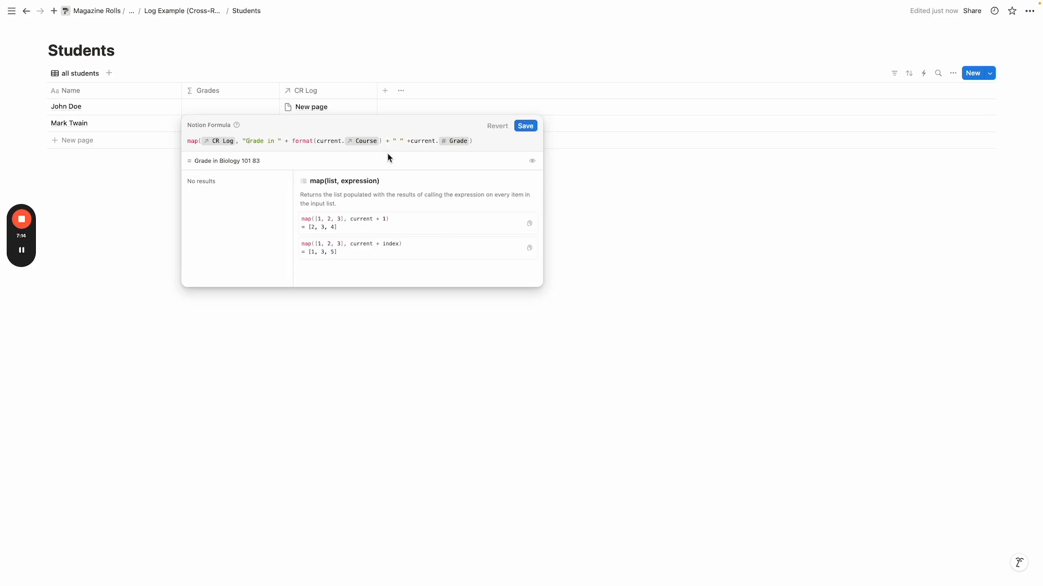
Add a colon to the separator string between the course and the grade in the Grades formula.
click(419, 155)
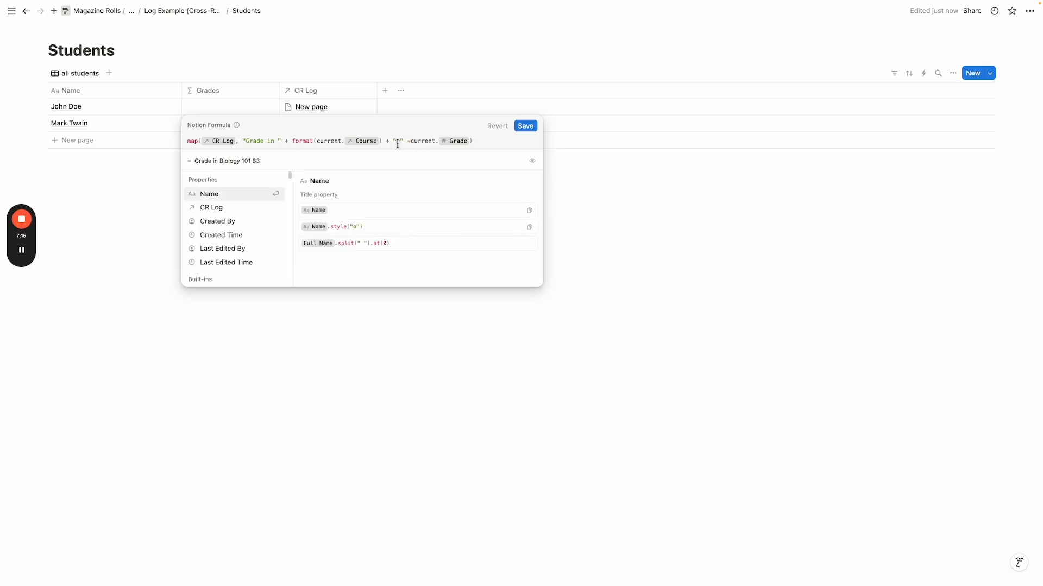
click(397, 142)
text(:)
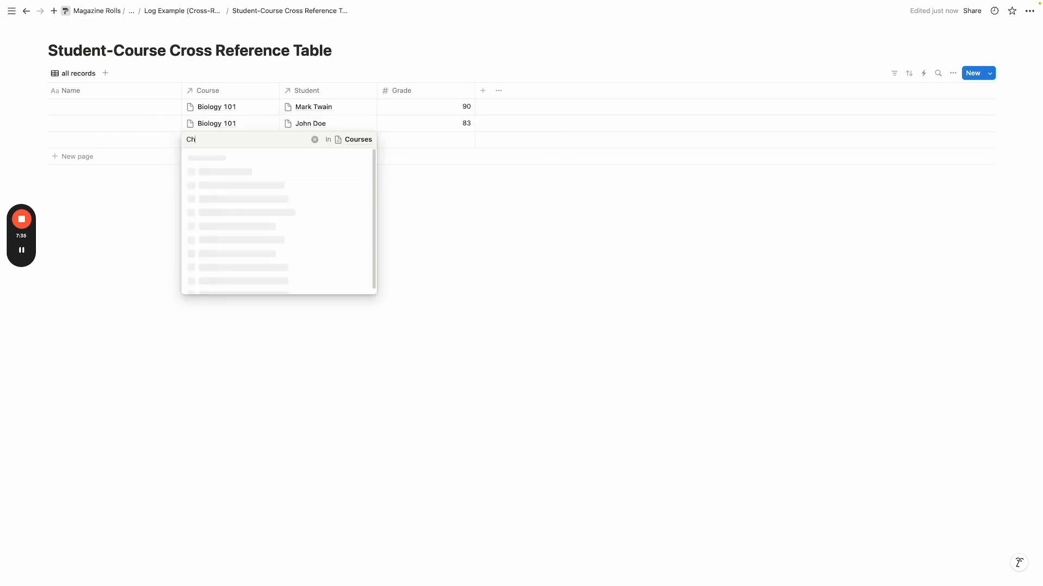
Fill the new cross-reference record with a newly created course "Chem 101", the same student as the first record, and grade 76.
text(01)
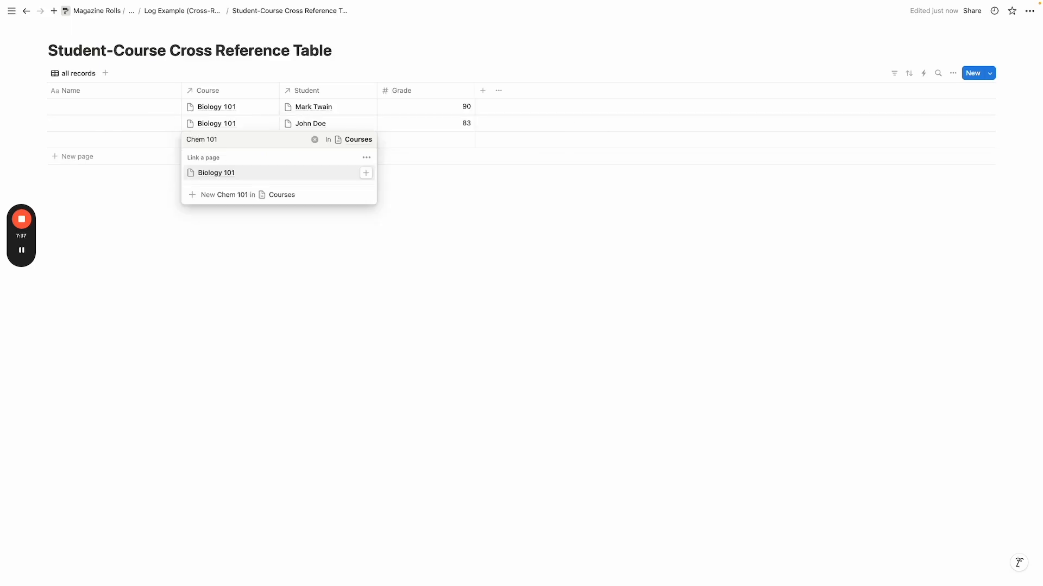
click(235, 196)
click(319, 140)
click(318, 140)
click(315, 172)
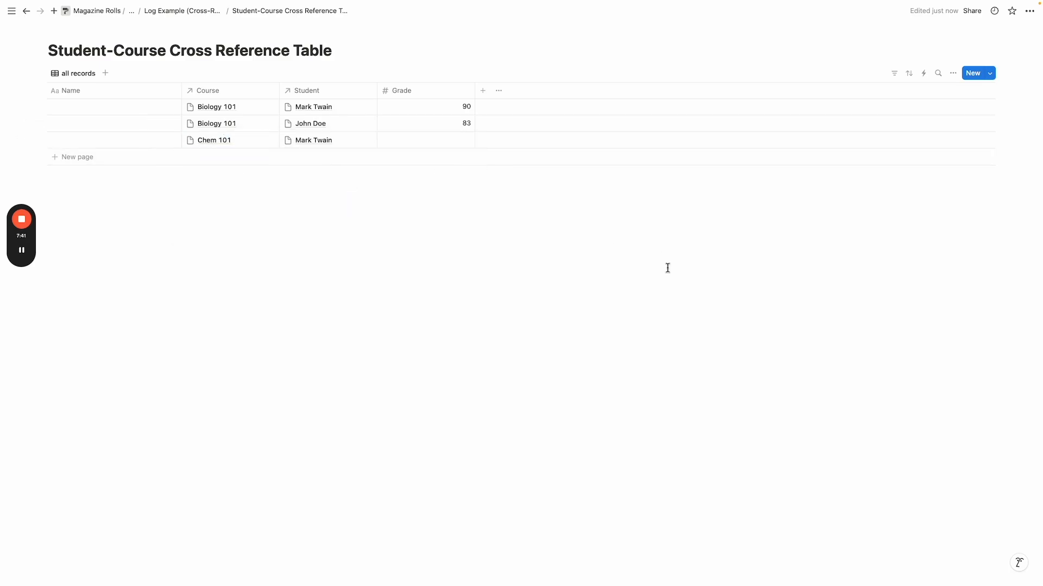
click(404, 140)
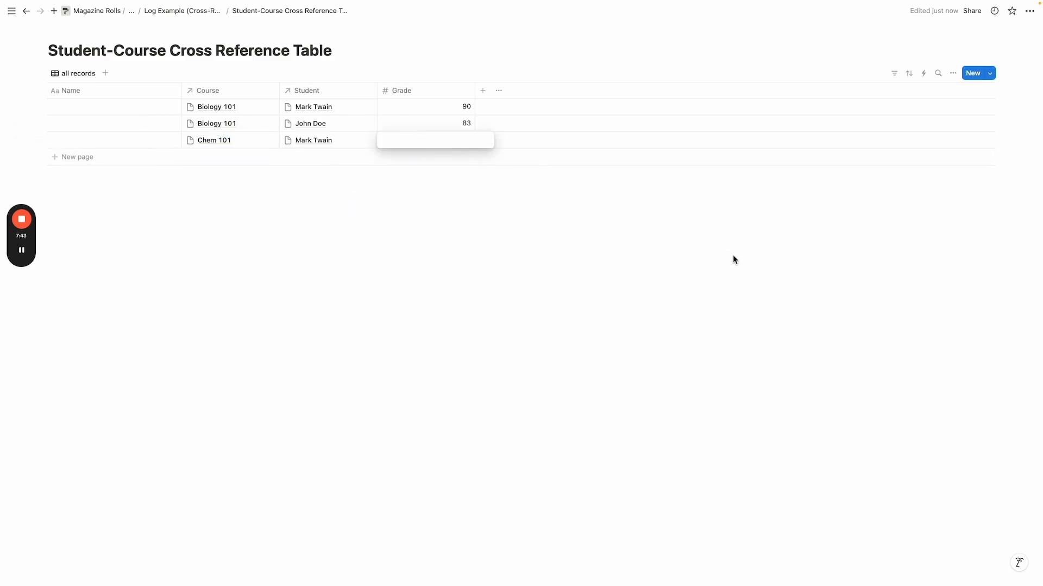
key(Return)
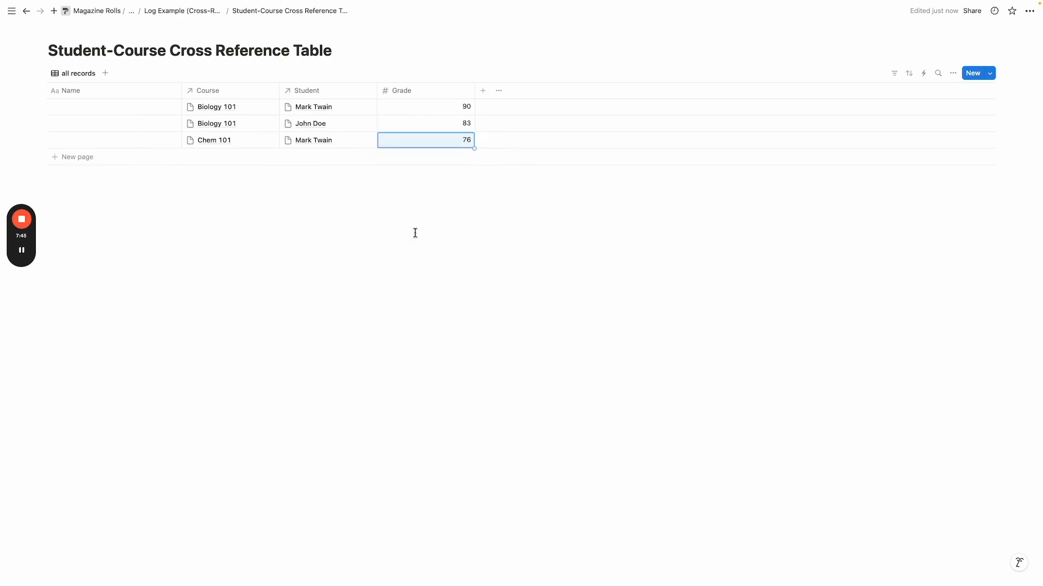
Check each student's Grades formula output in the Students table and return to the Log Example page.
click(192, 10)
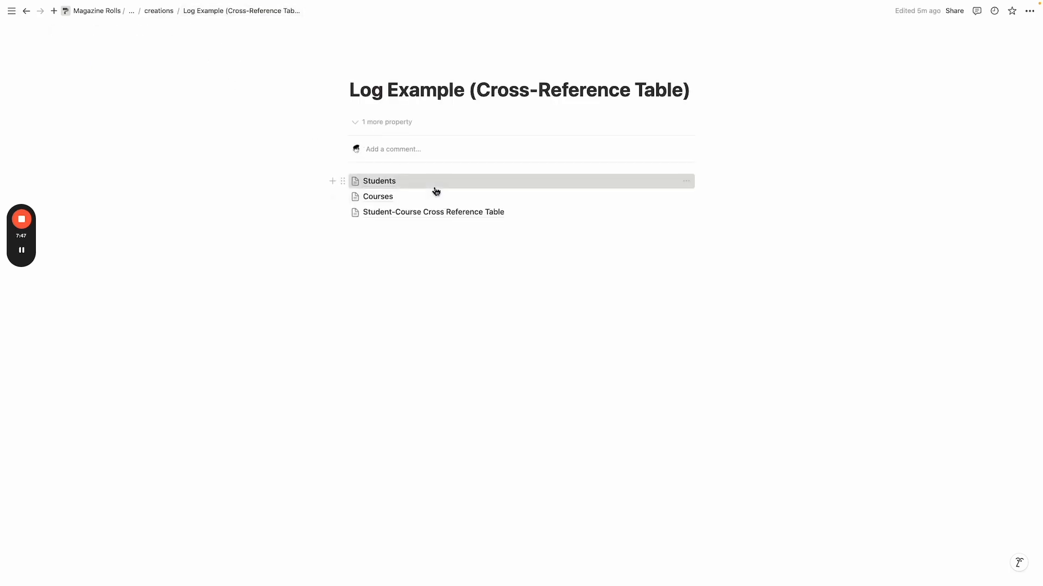
click(432, 187)
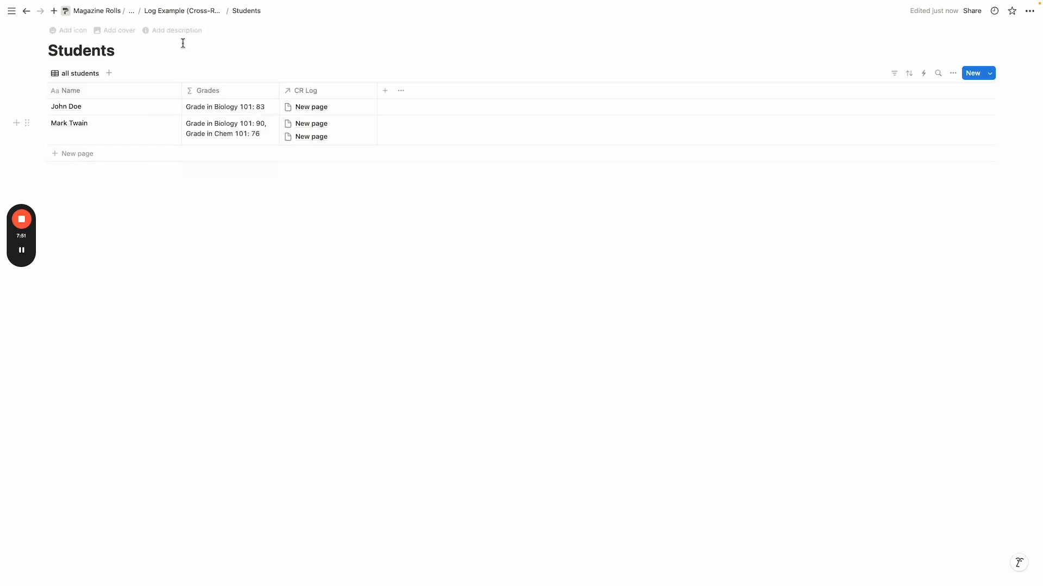
click(184, 12)
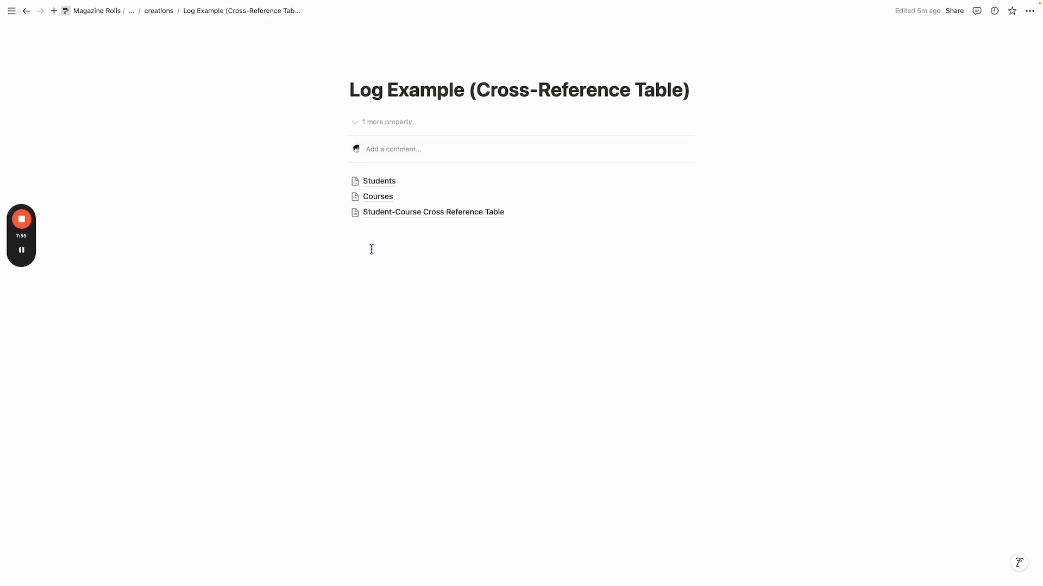
click(397, 219)
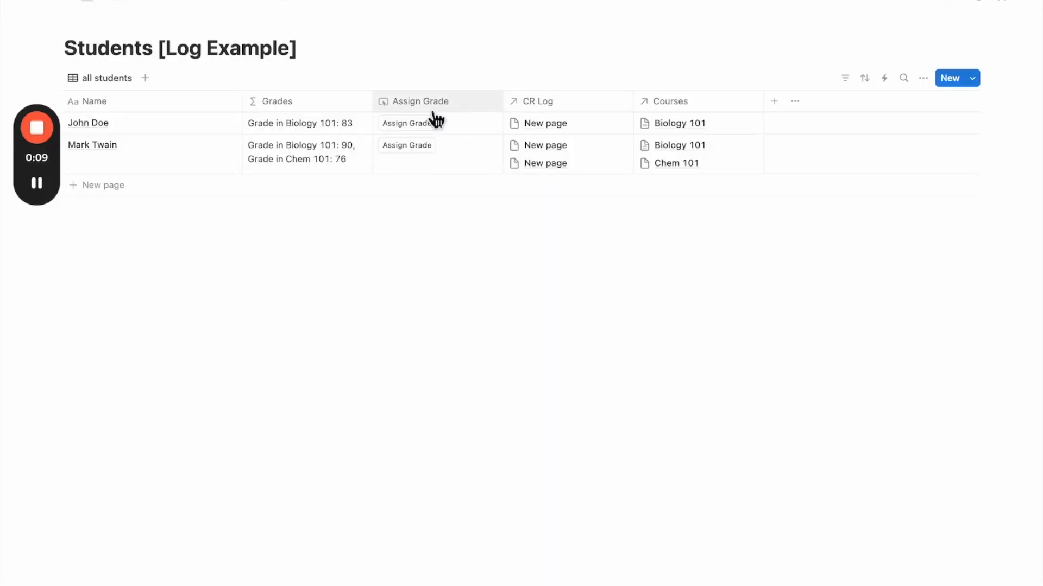
Delete the Assign Grade button property from the Students [Log Example] table.
click(429, 109)
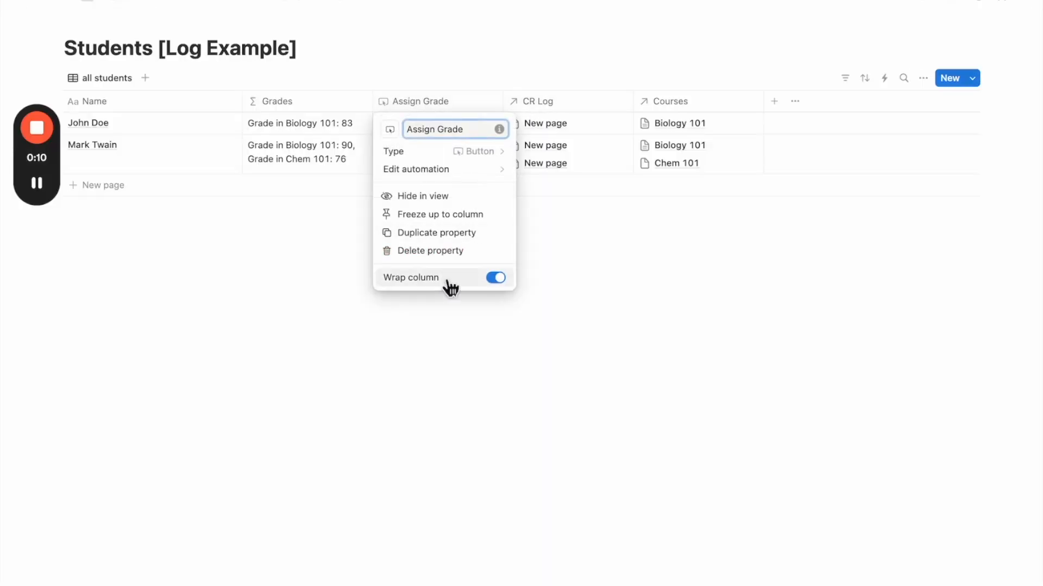
click(439, 250)
click(524, 310)
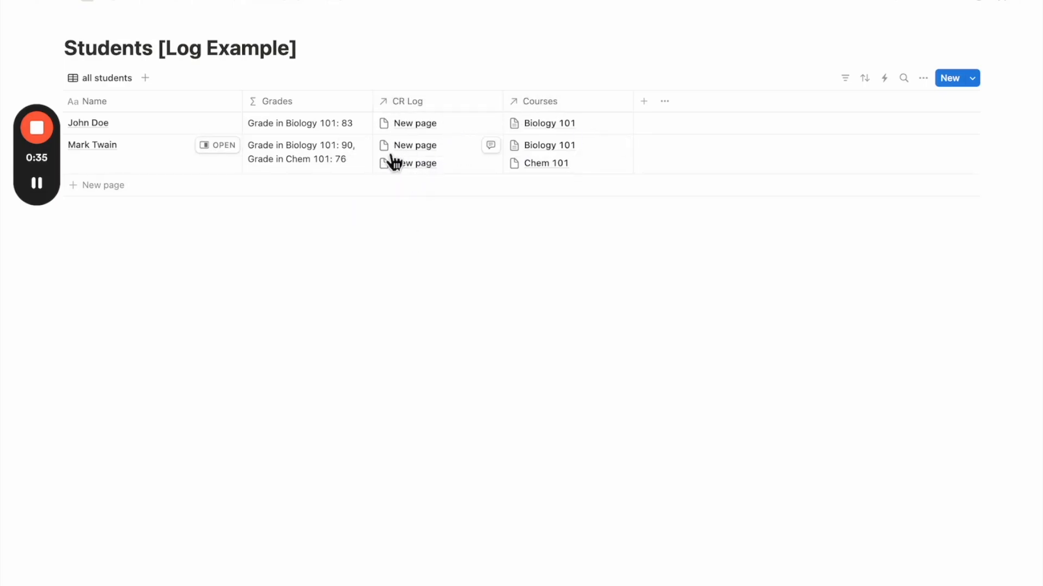
In the Student-Course Cross Reference Table [Log Example], narrow the Grade column and add a Formula property named "Alert".
click(217, 10)
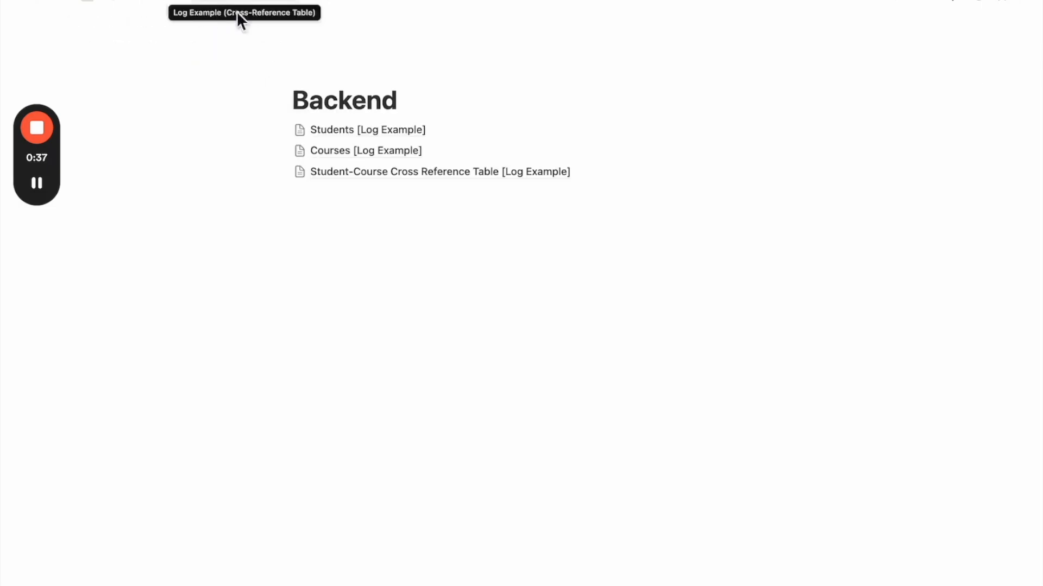
mouse_move(398, 166)
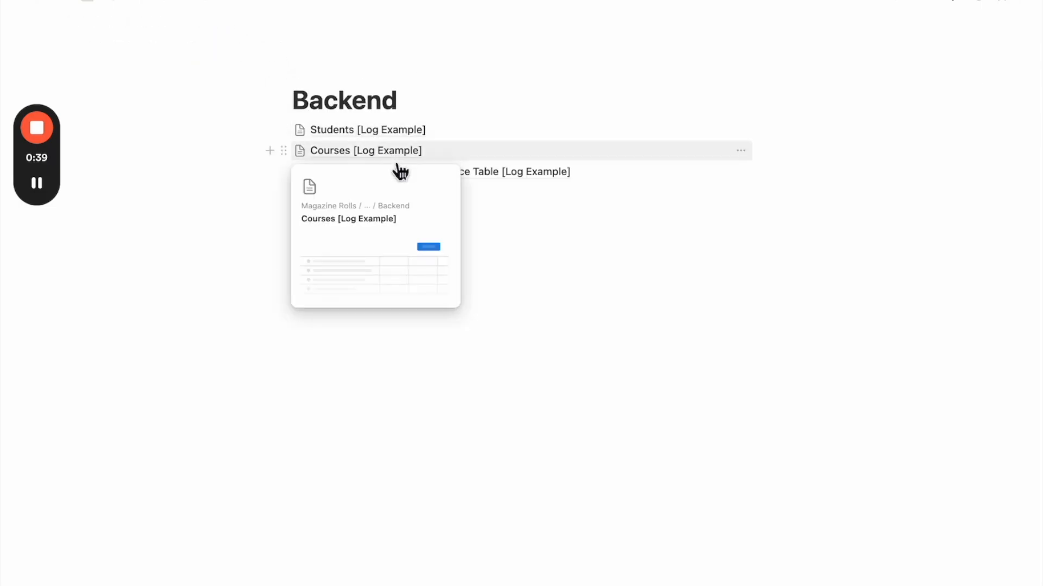
click(520, 174)
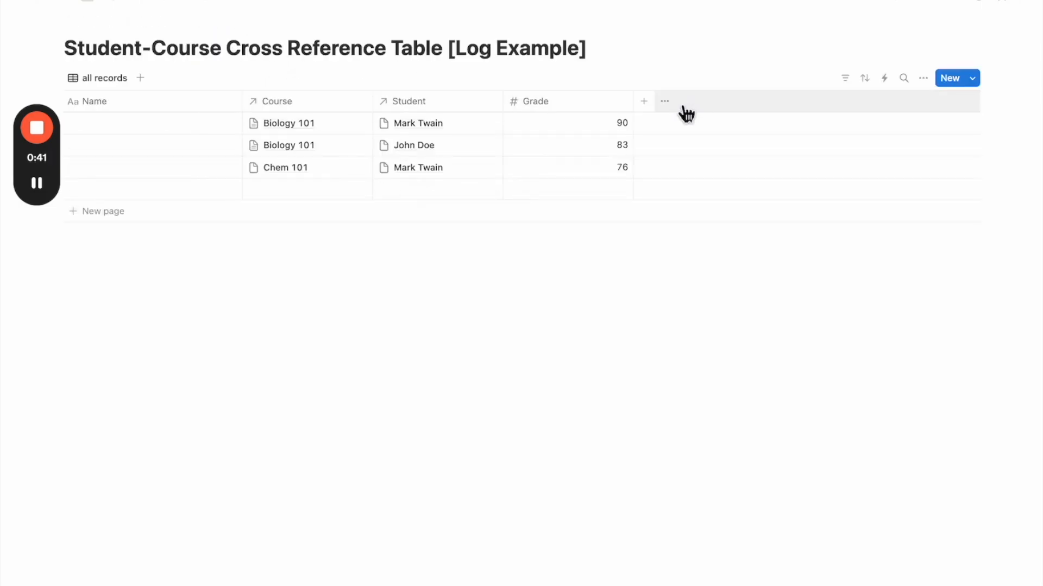
click(645, 102)
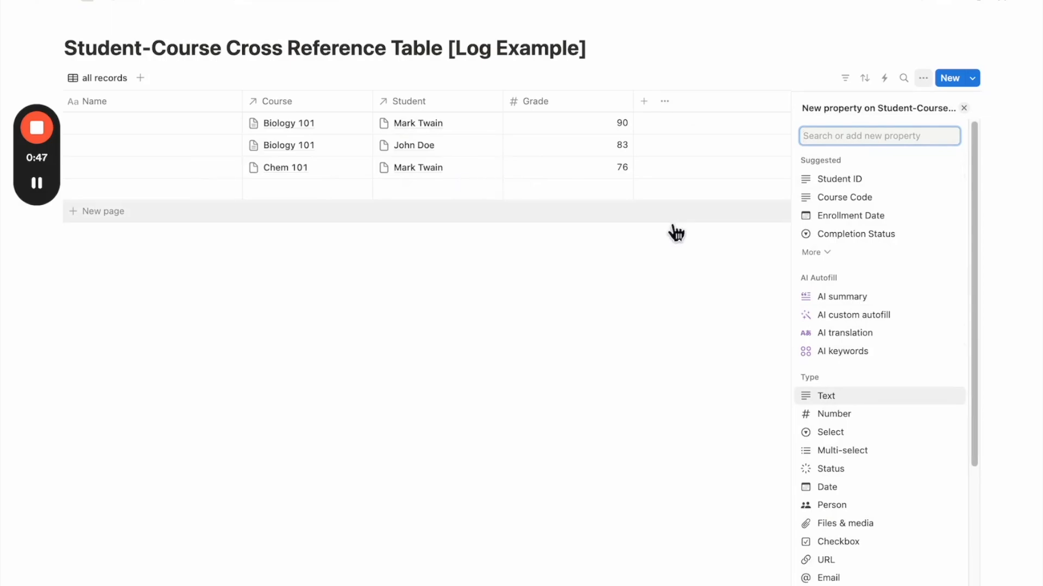
drag(633, 102, 571, 103)
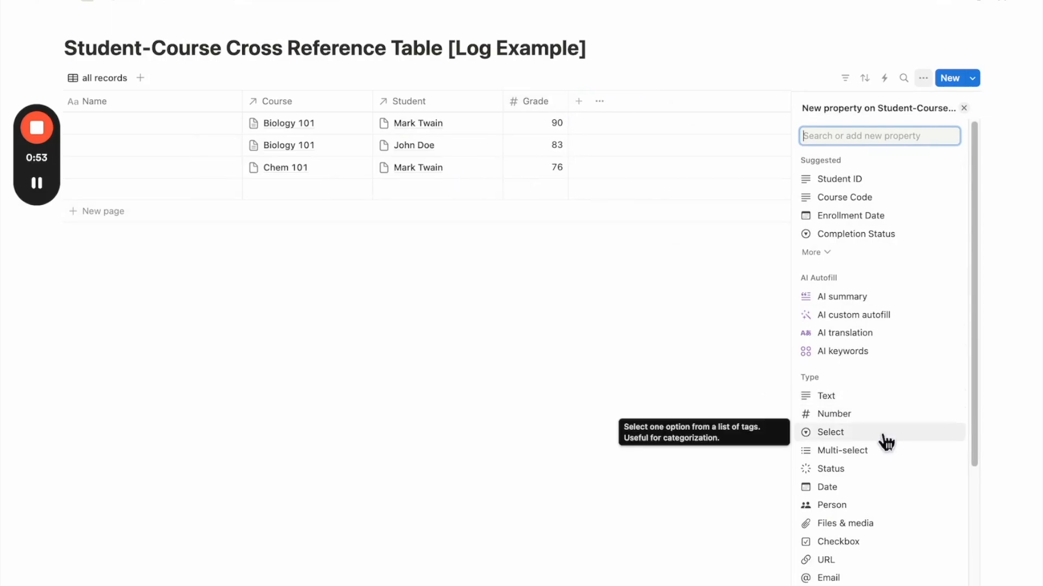
scroll(887, 448, down, 3)
click(840, 548)
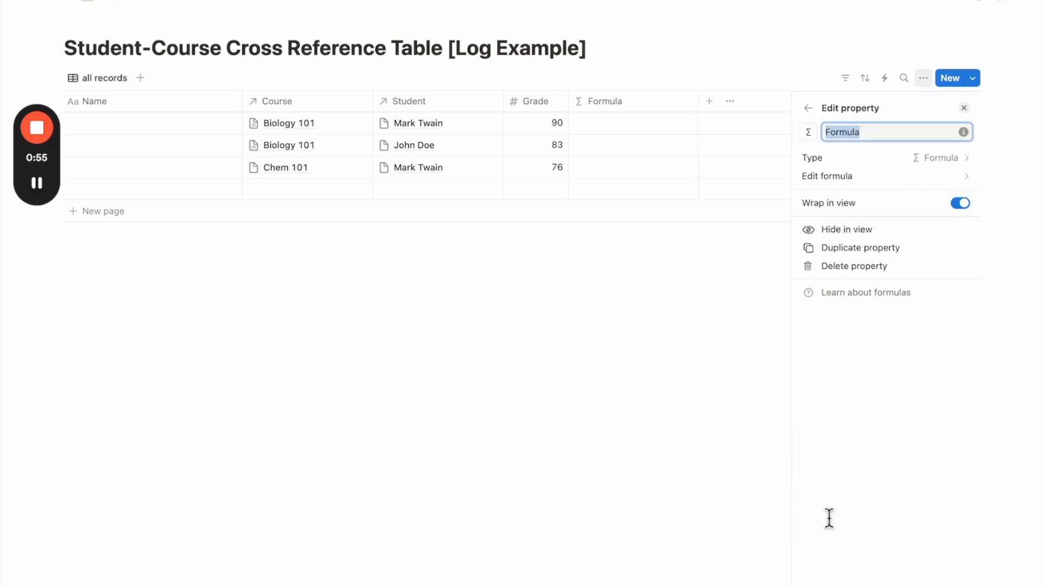
text(Alert)
Enter map(Course, current.Students) as the Alert property's formula, using the Course relation and the courses' Students property.
click(858, 179)
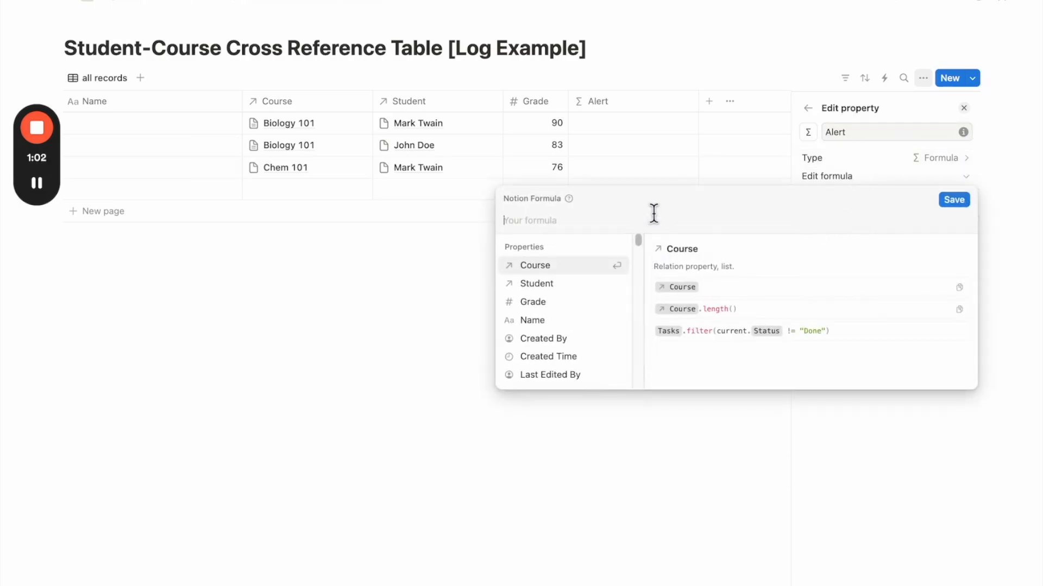
text(map)
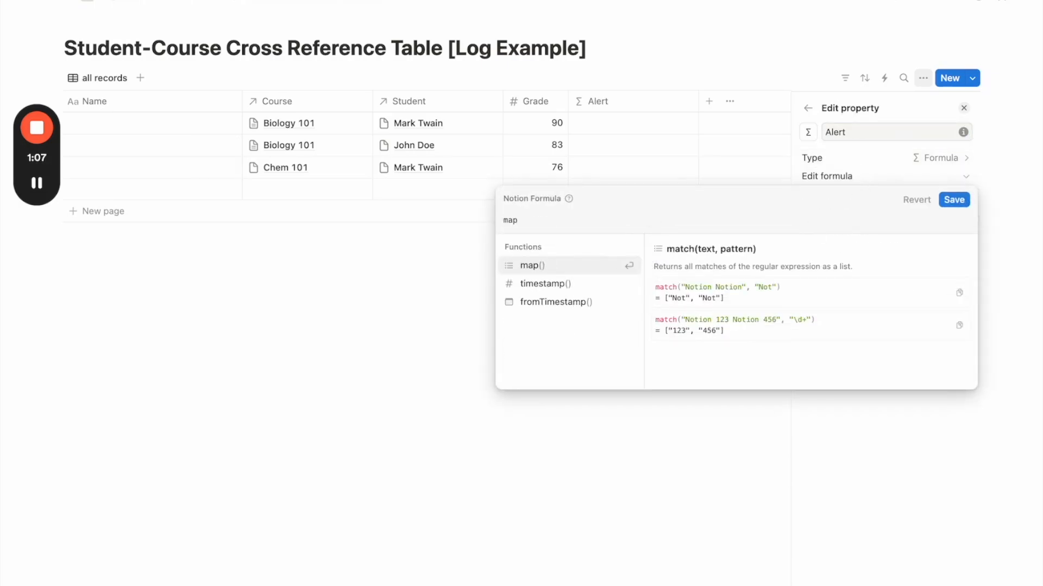
text((Cour)
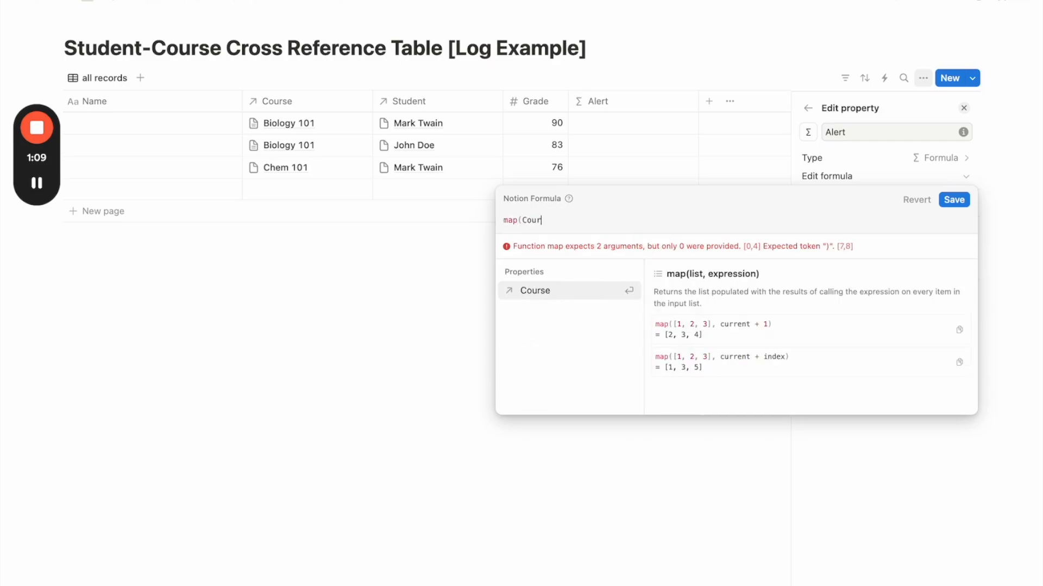
key(Return)
text(.)
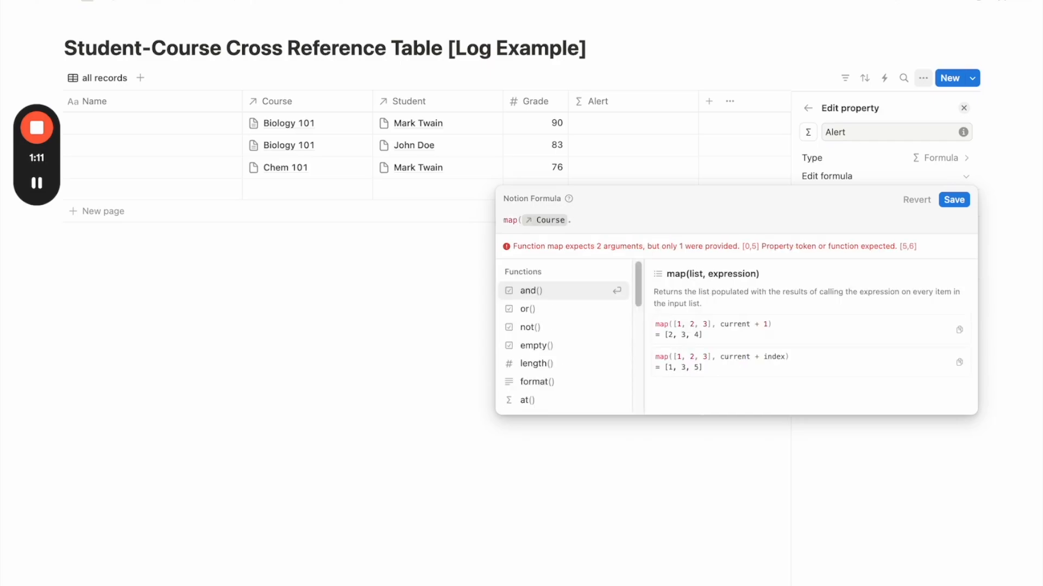
key(BackSpace)
text(, cu)
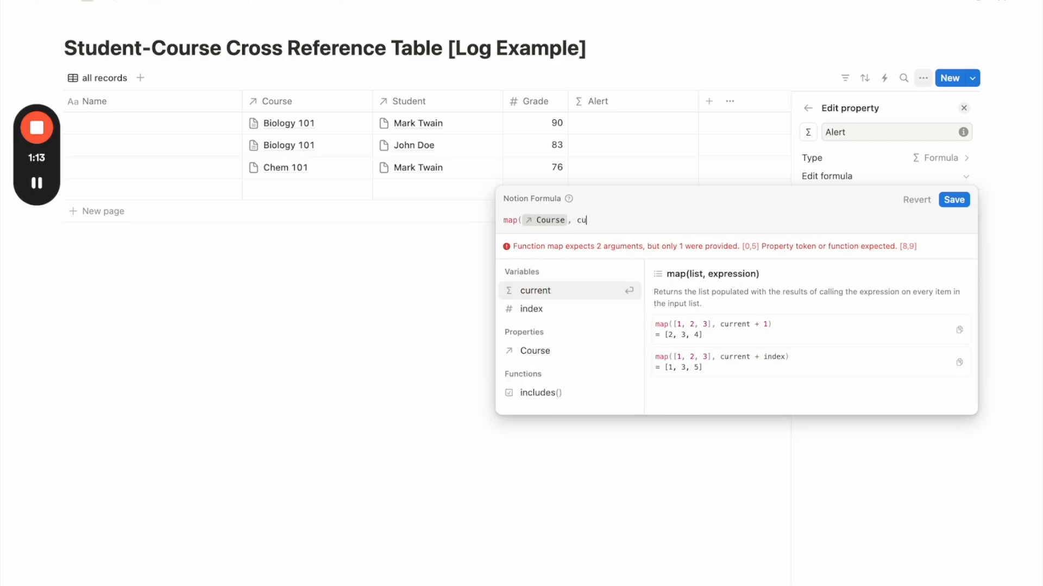
text(rrent.)
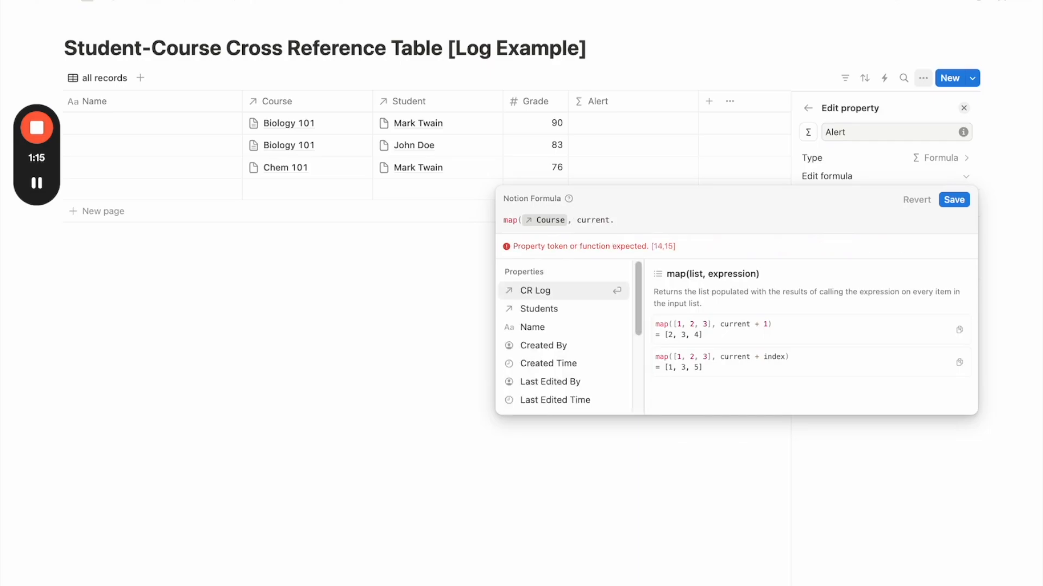
click(567, 307)
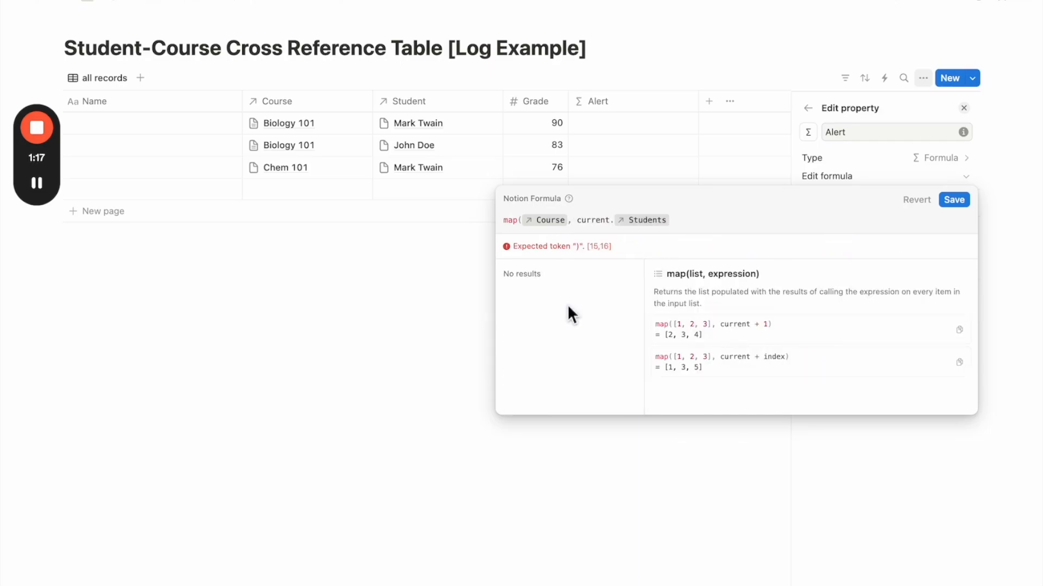
text())
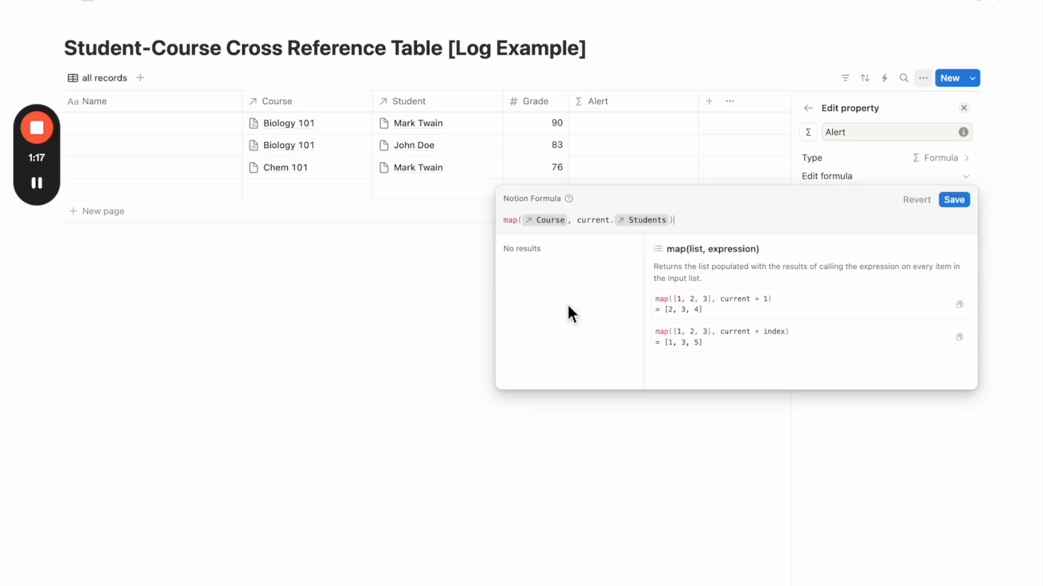
Wrap the Alert formula as contains(map(Course, current.Students), Student) and save it.
click(502, 221)
text(contains)
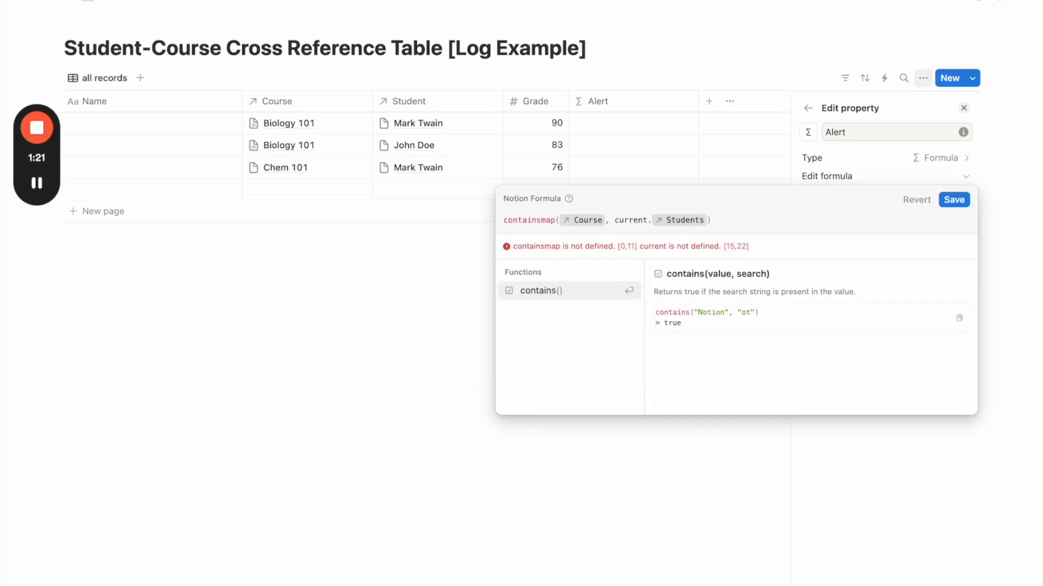
text(()
click(801, 230)
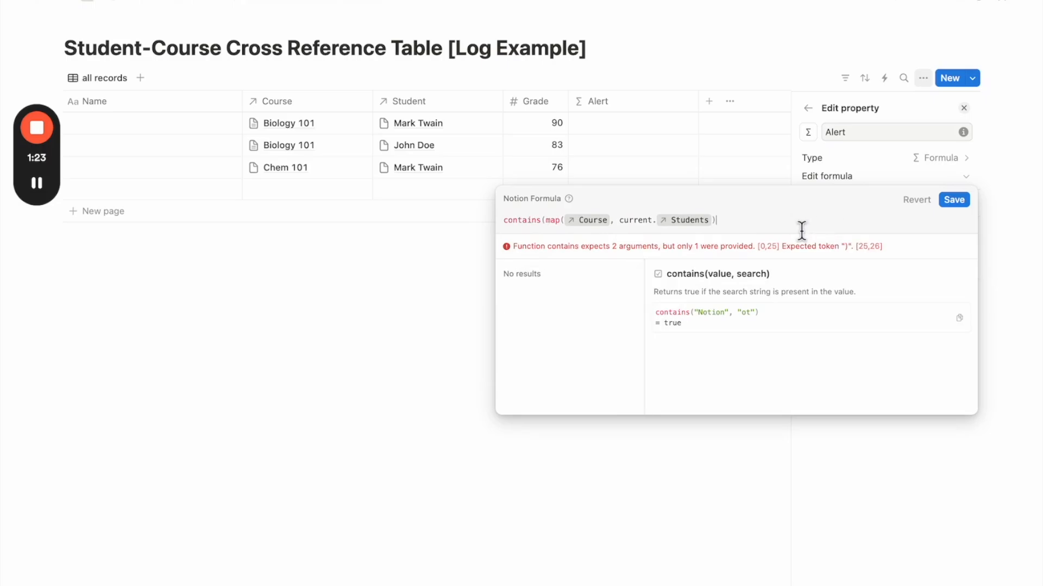
text(,)
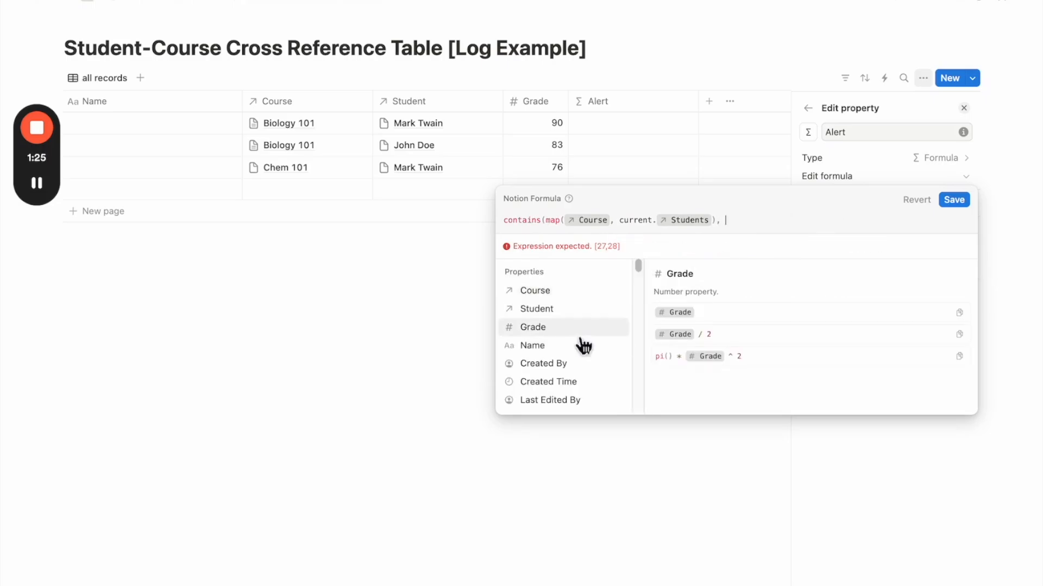
click(562, 314)
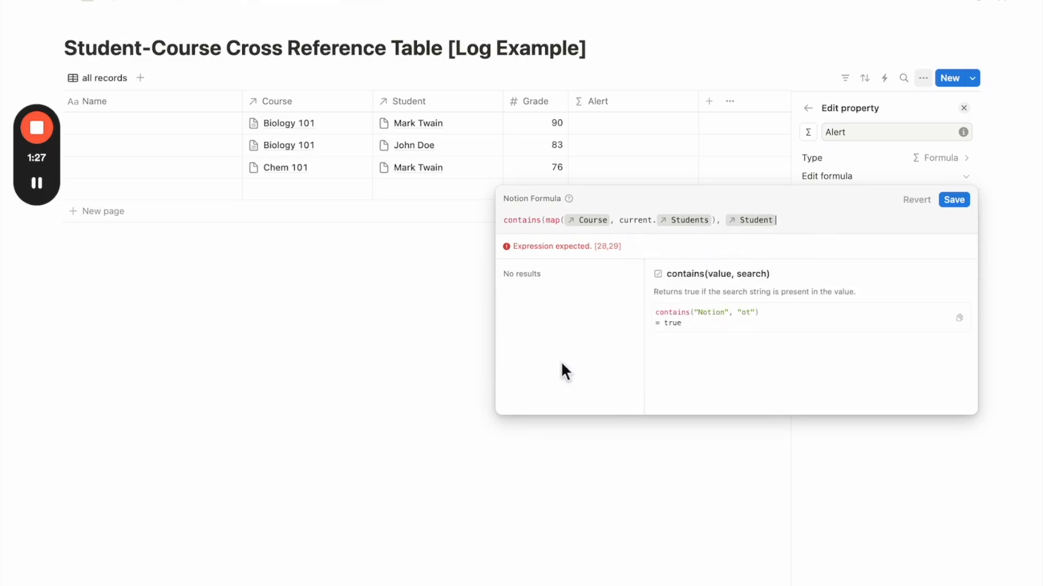
click(955, 201)
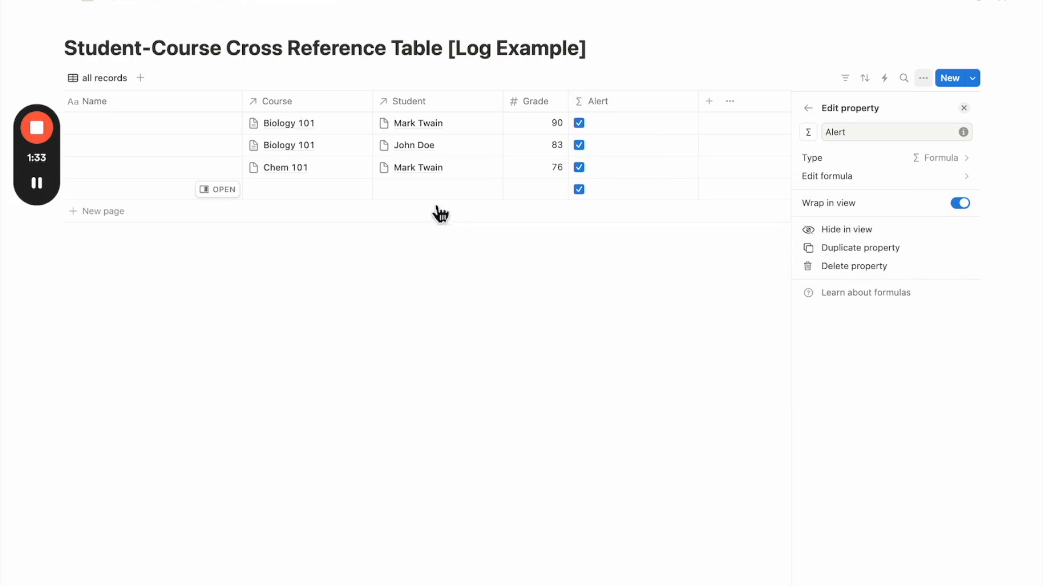
Close the open student page and fill the empty record with course Chem 101 and the same student as the second record.
mouse_move(48, 160)
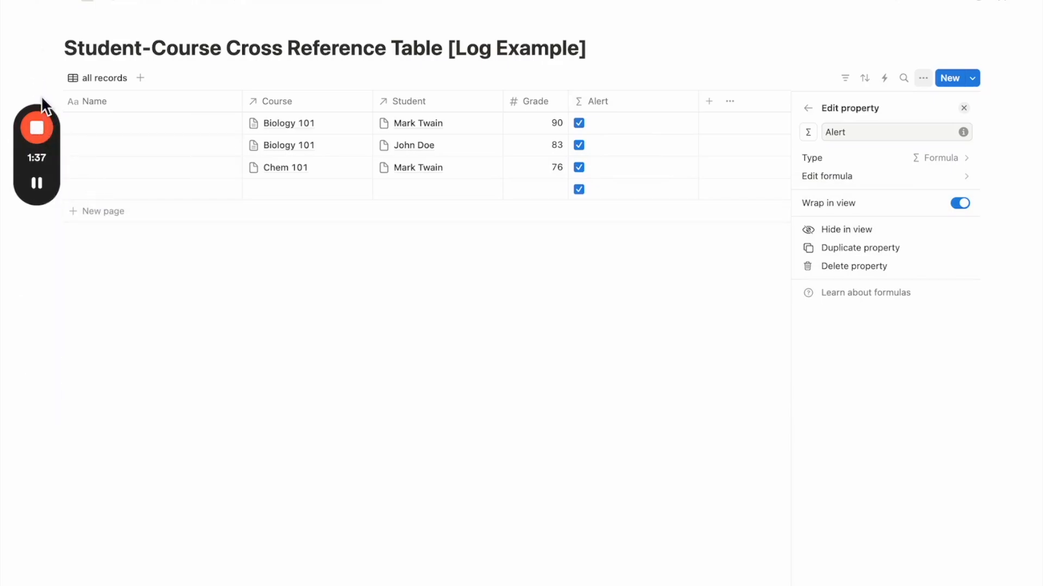
drag(25, 154, 26, 283)
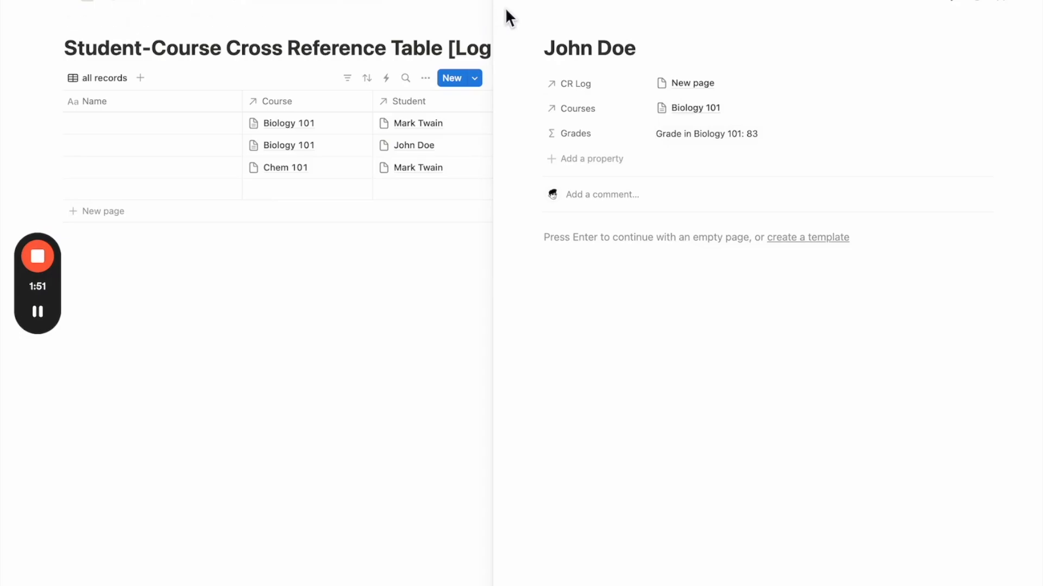
click(513, 12)
click(306, 190)
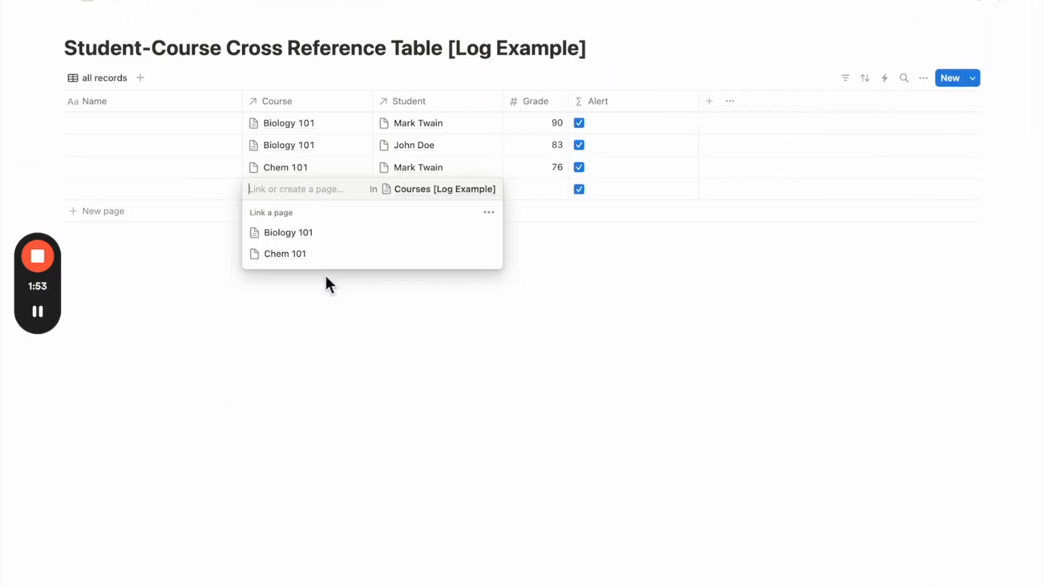
click(326, 258)
click(472, 191)
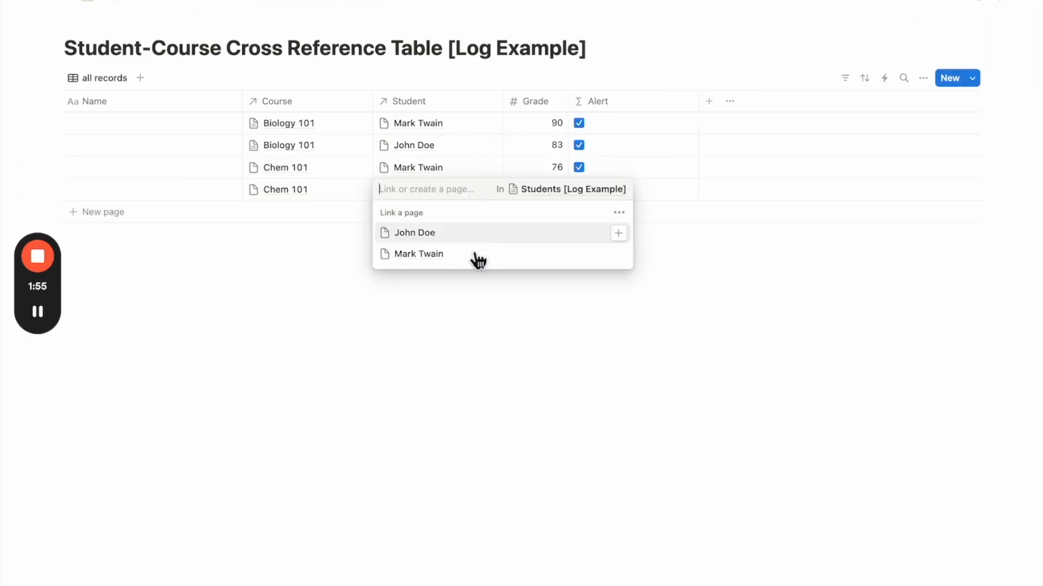
click(470, 242)
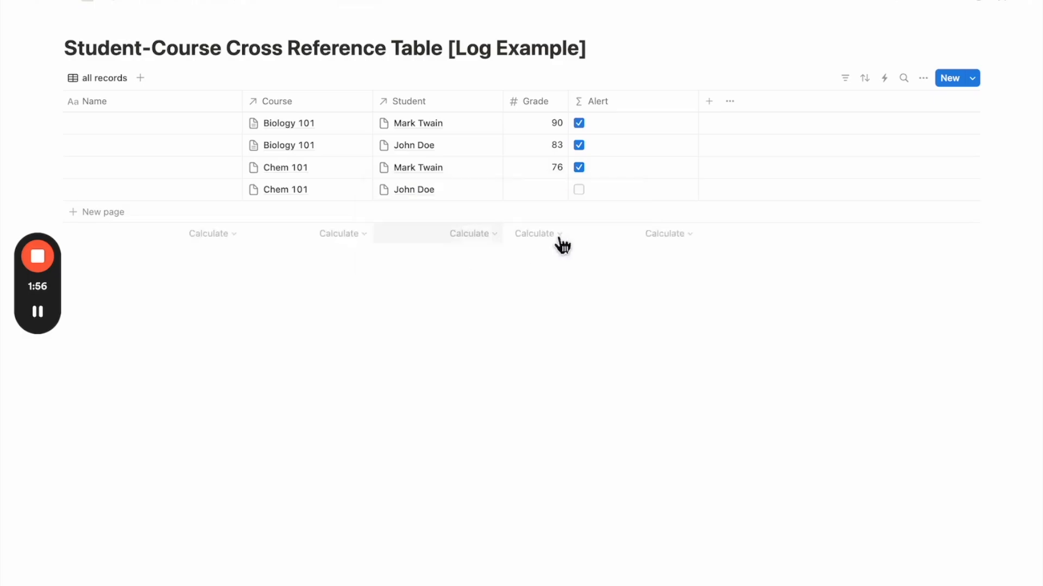
Wrap the Alert formula in an if() that returns "" when true and "ALERT: Student not in course." when false, and save it.
click(633, 122)
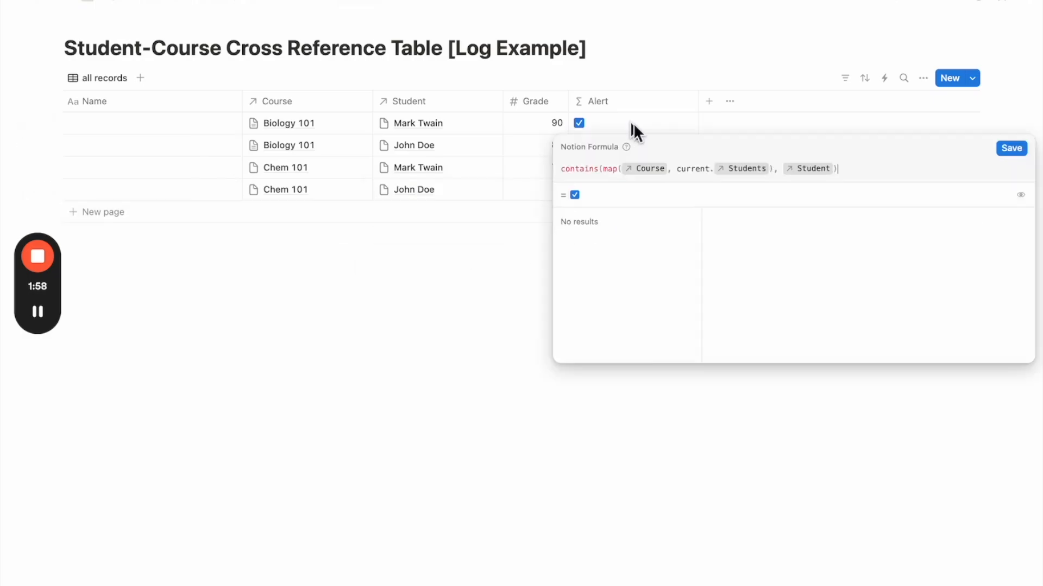
click(564, 175)
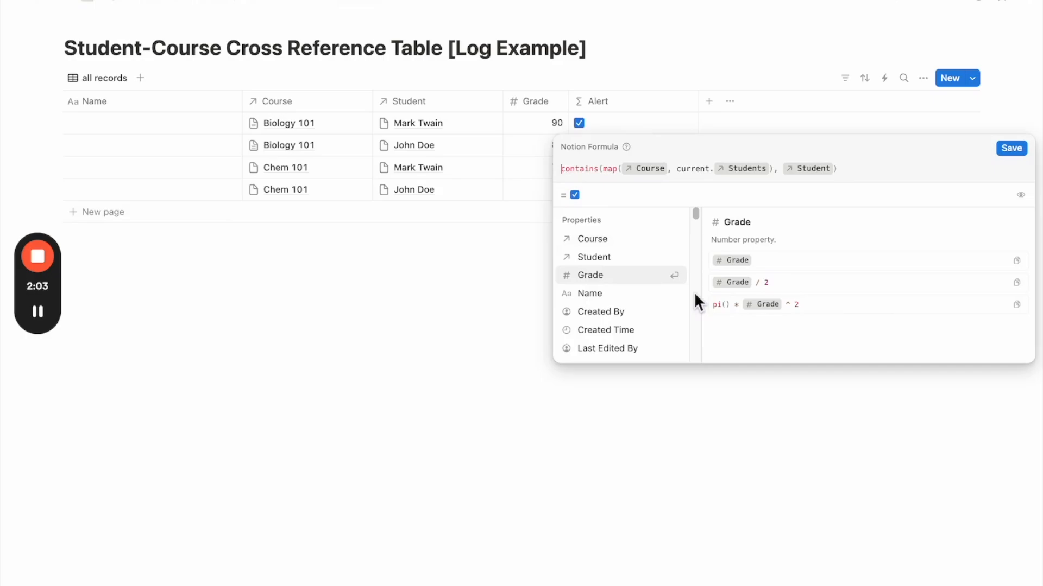
text(if()
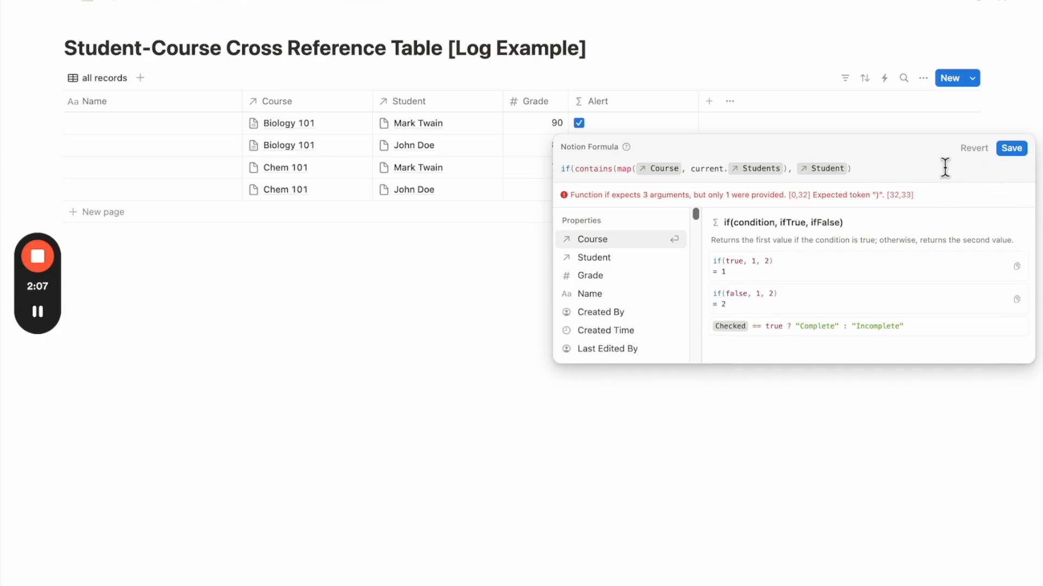
text(, "", "ALERT)
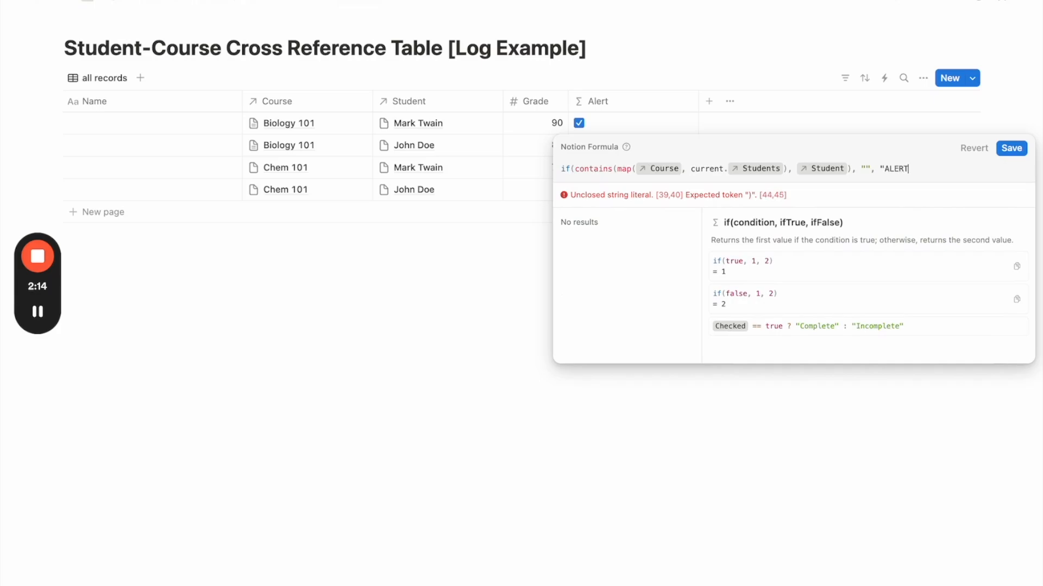
text(: Student not in course")
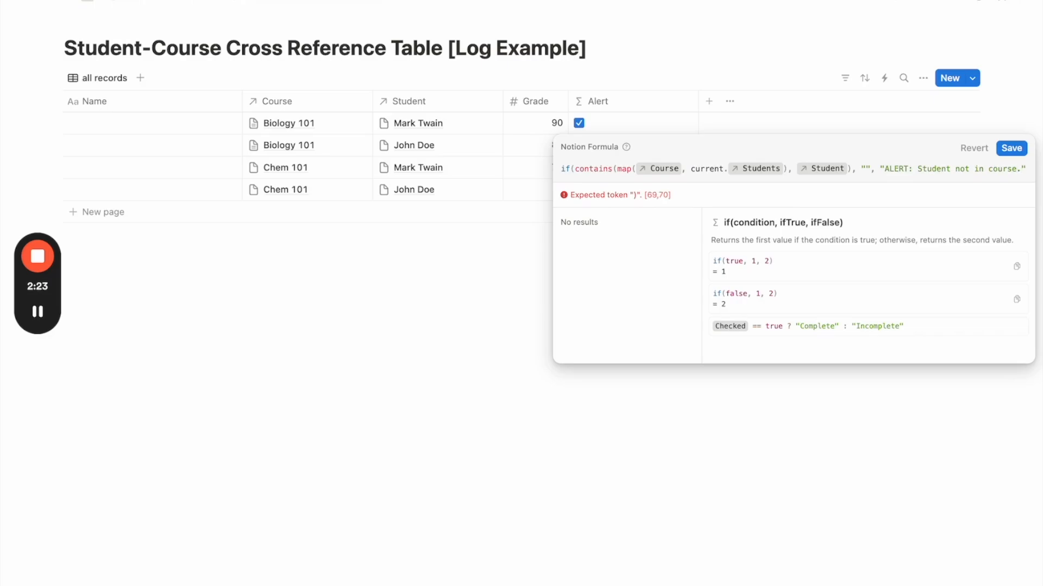
text())
click(998, 155)
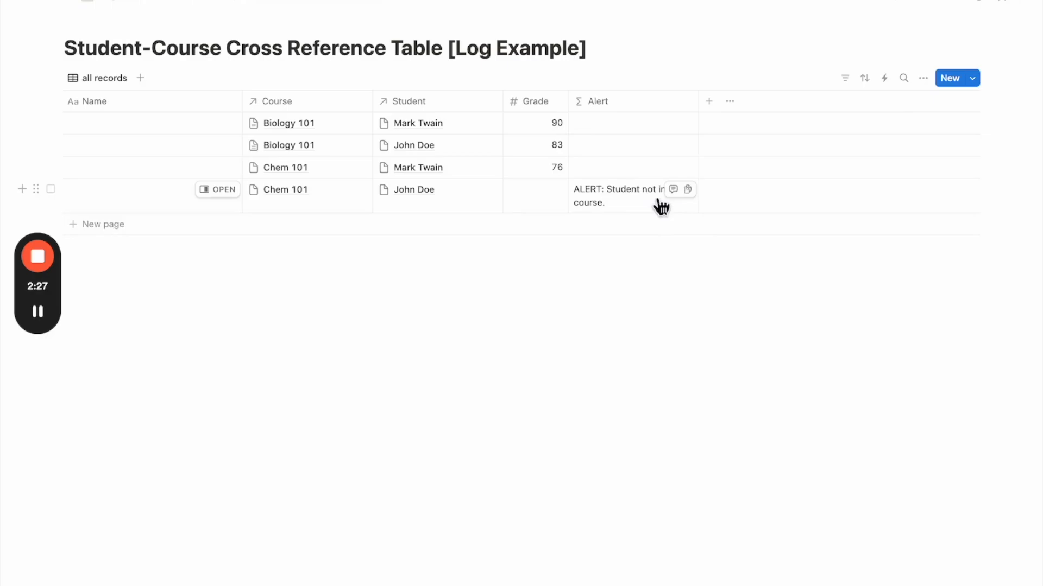
Delete the fourth record, which has no grade, and open the Courses [Log Example] database from the Backend page.
click(39, 189)
click(103, 177)
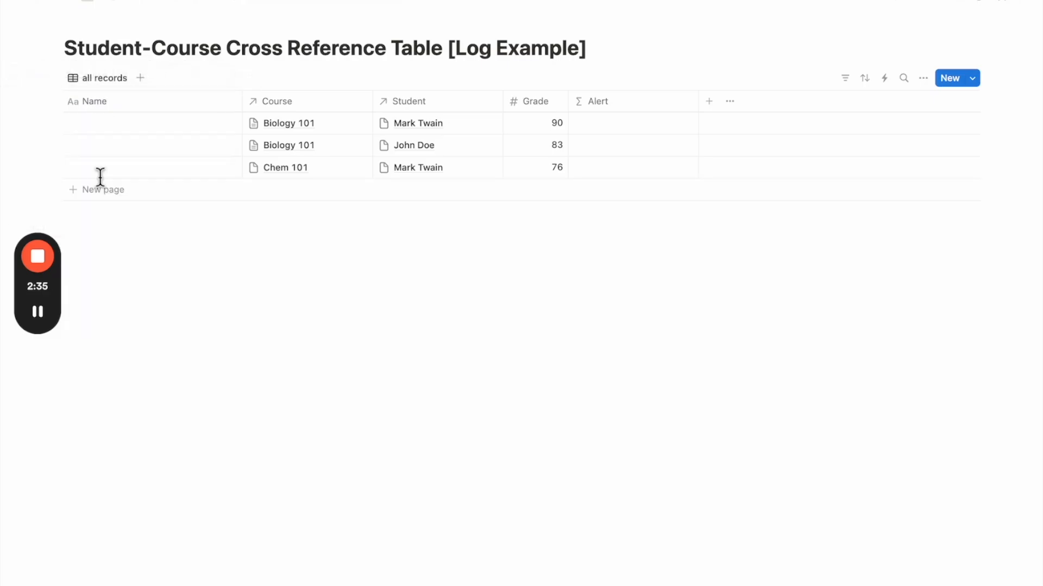
click(225, 9)
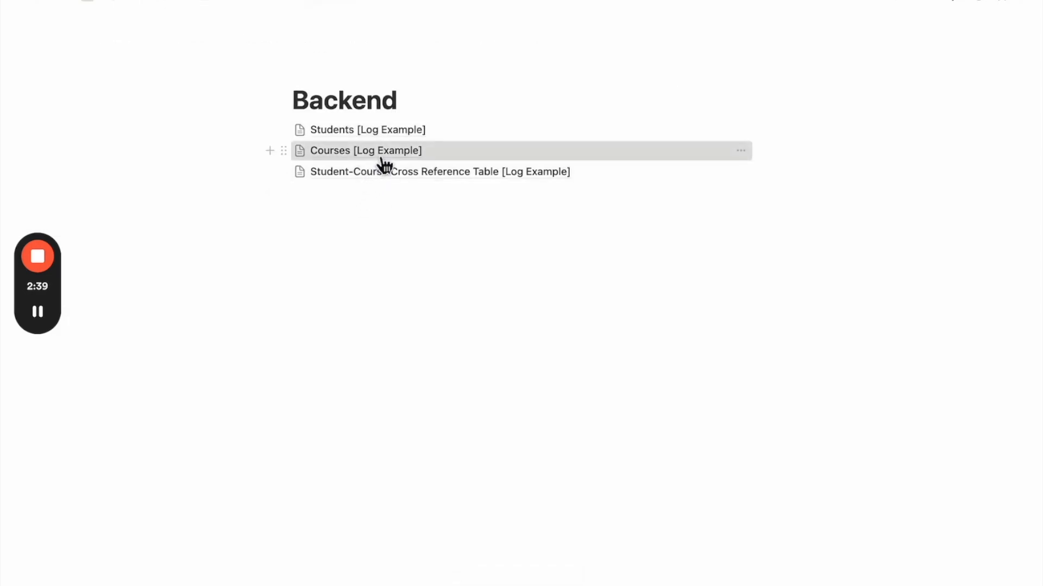
click(380, 151)
Create a new page template for Courses [Log Example] and start its empty body.
click(973, 80)
click(1010, 169)
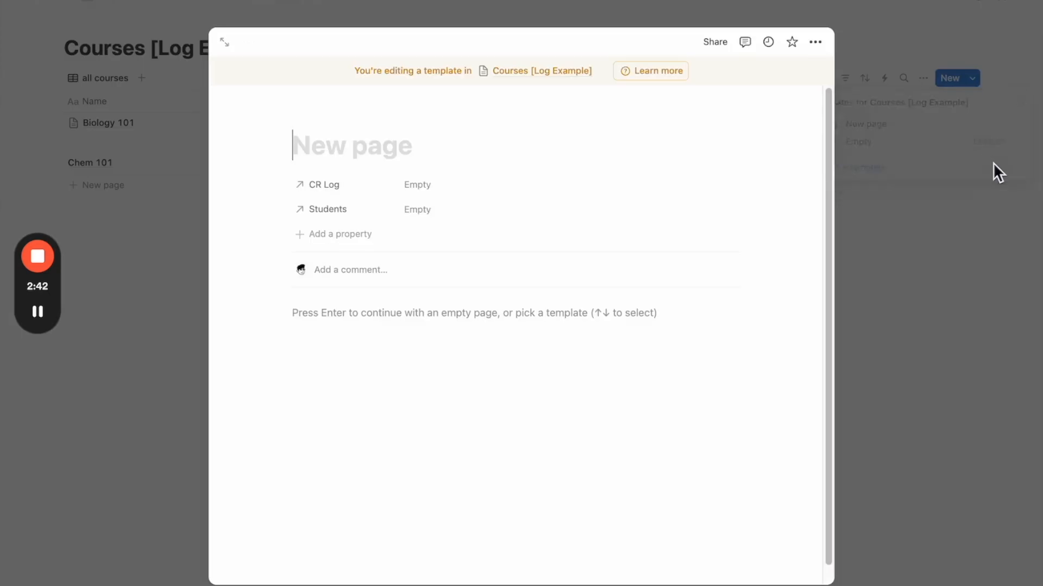
click(427, 321)
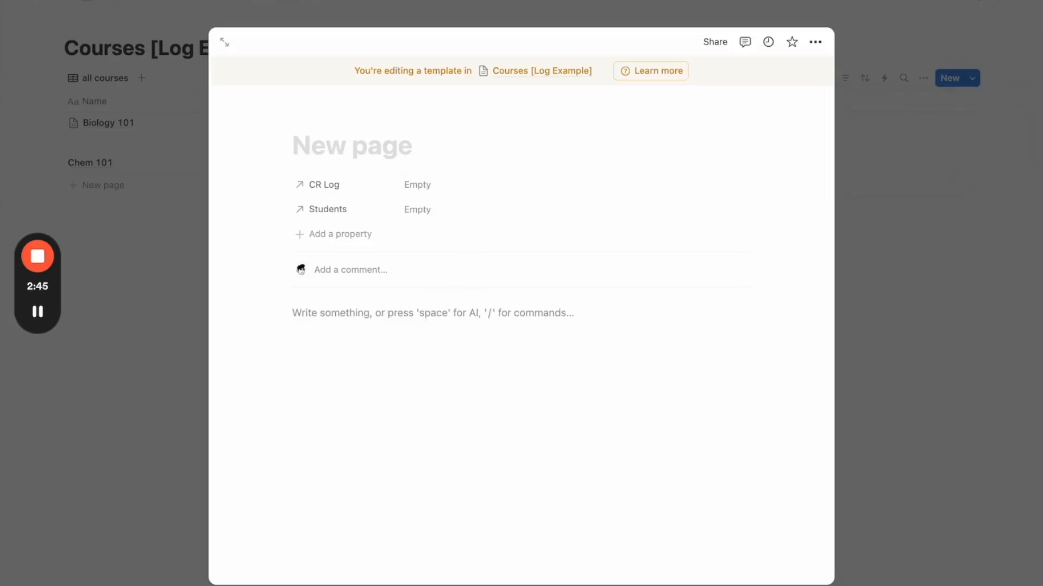
Insert a linked database view of the Student-Course Cross Reference Table into the template body.
text(/)
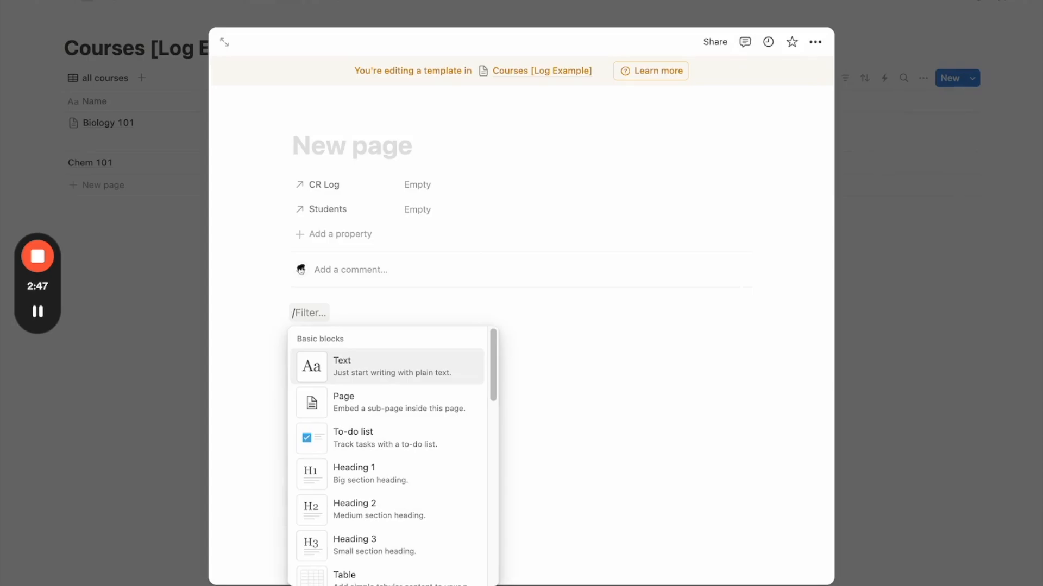
text(linked)
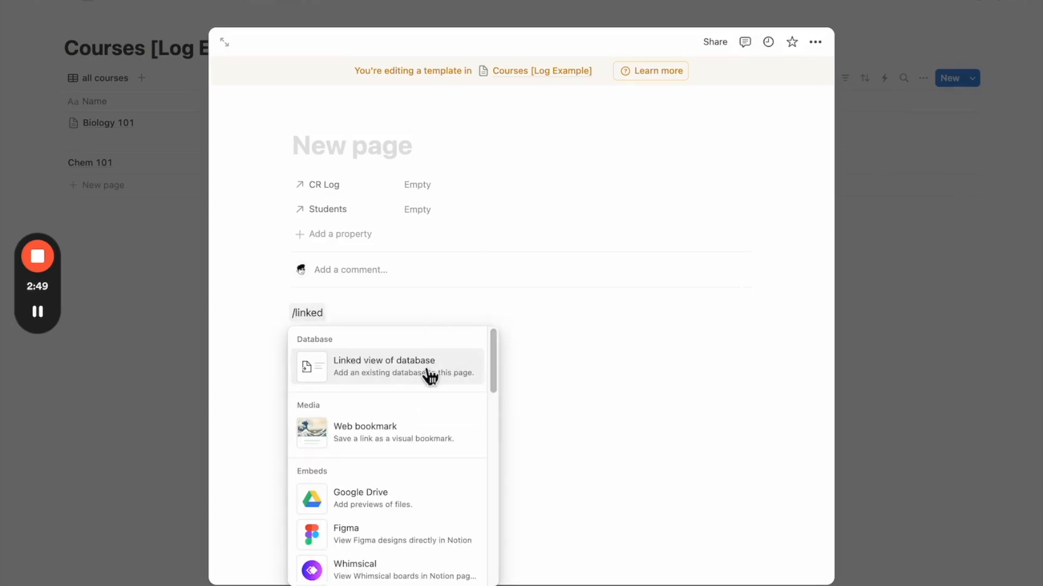
click(423, 370)
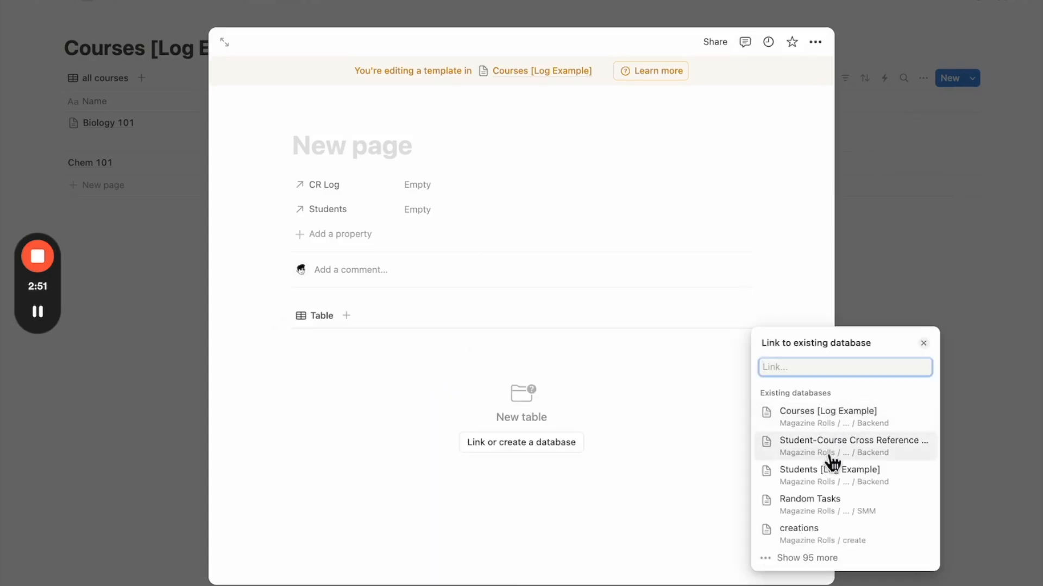
click(832, 453)
click(682, 347)
click(679, 345)
click(679, 414)
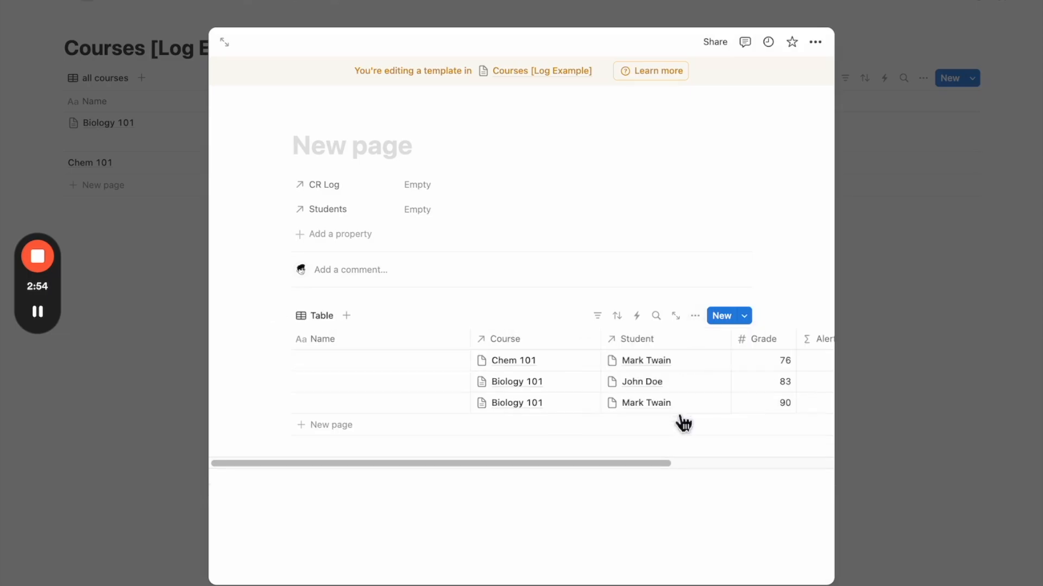
Rename the template's linked table view to "grades".
click(324, 318)
click(342, 343)
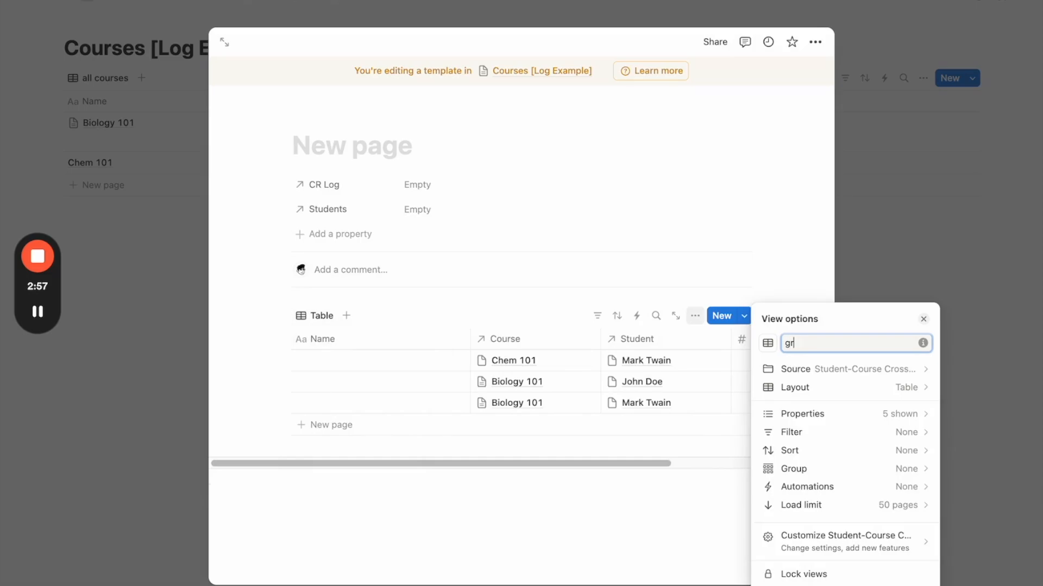
text(grades)
click(422, 318)
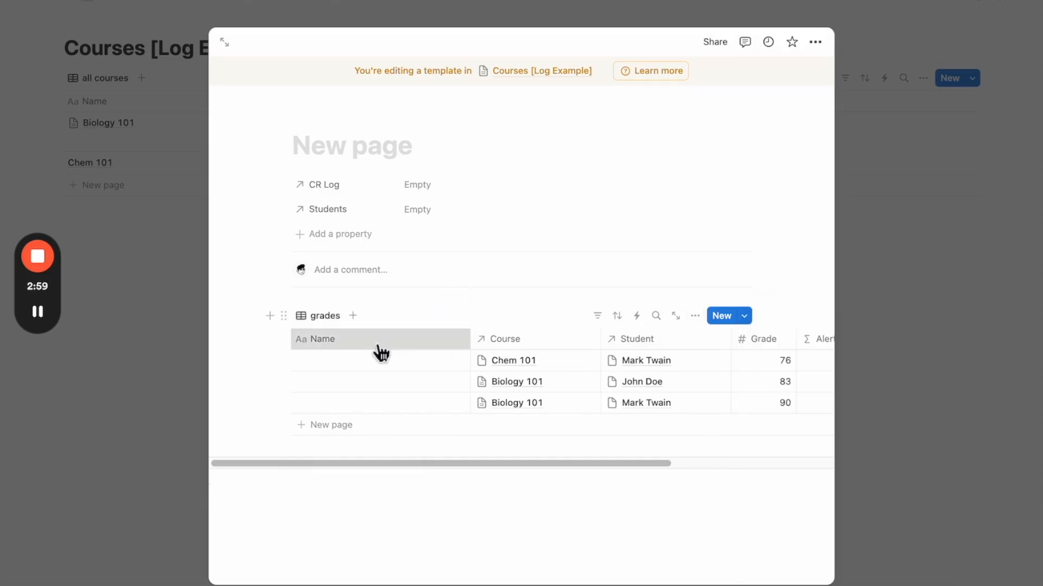
click(374, 341)
click(413, 328)
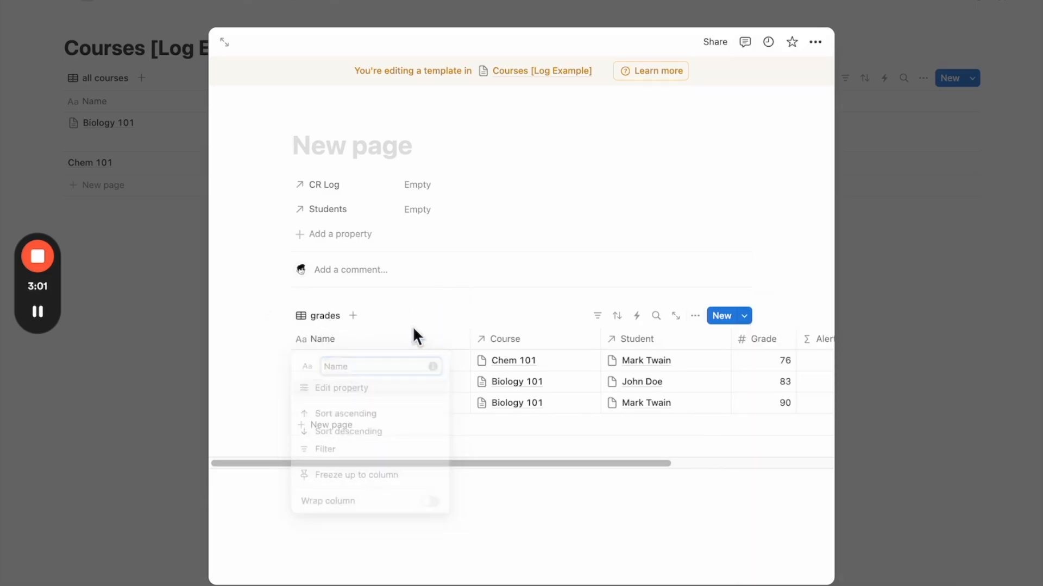
Narrow the Name column and hide the Course column in the template's grades view.
drag(473, 343, 248, 340)
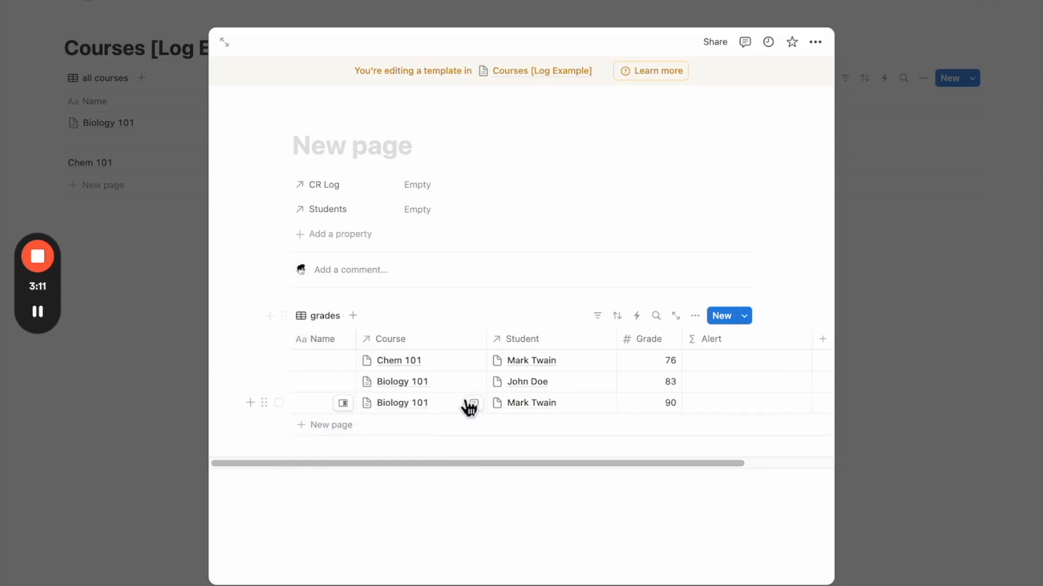
click(401, 340)
click(401, 334)
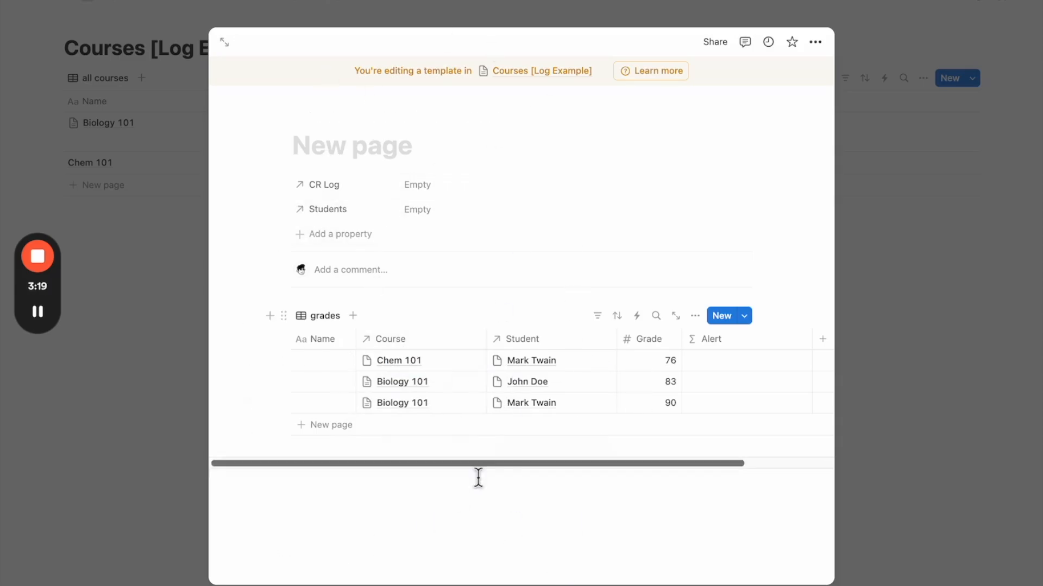
click(407, 341)
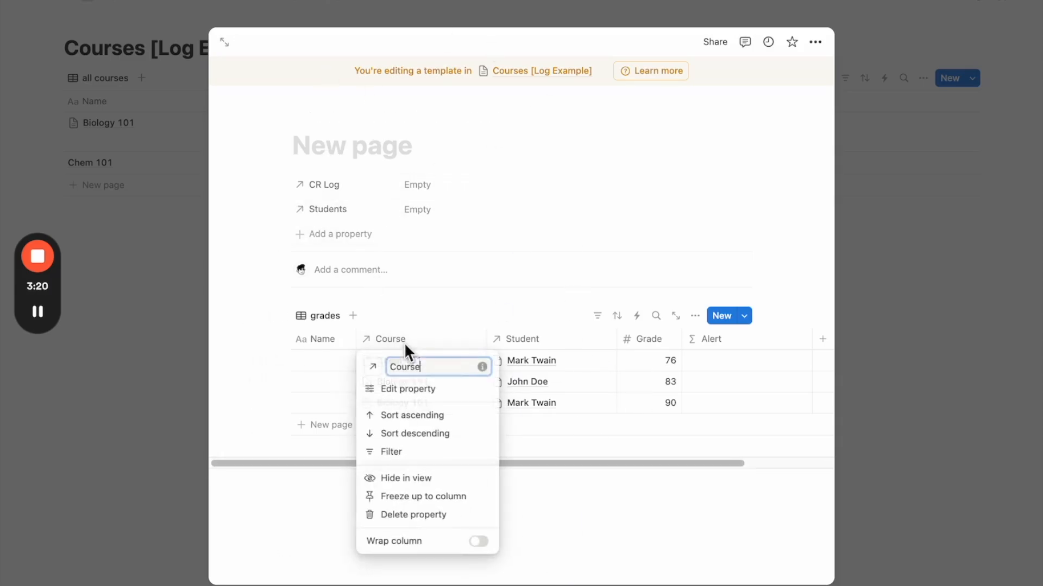
click(419, 480)
Filter the grades view to rows whose Course contains the New page template, and save the filter for everyone.
click(598, 316)
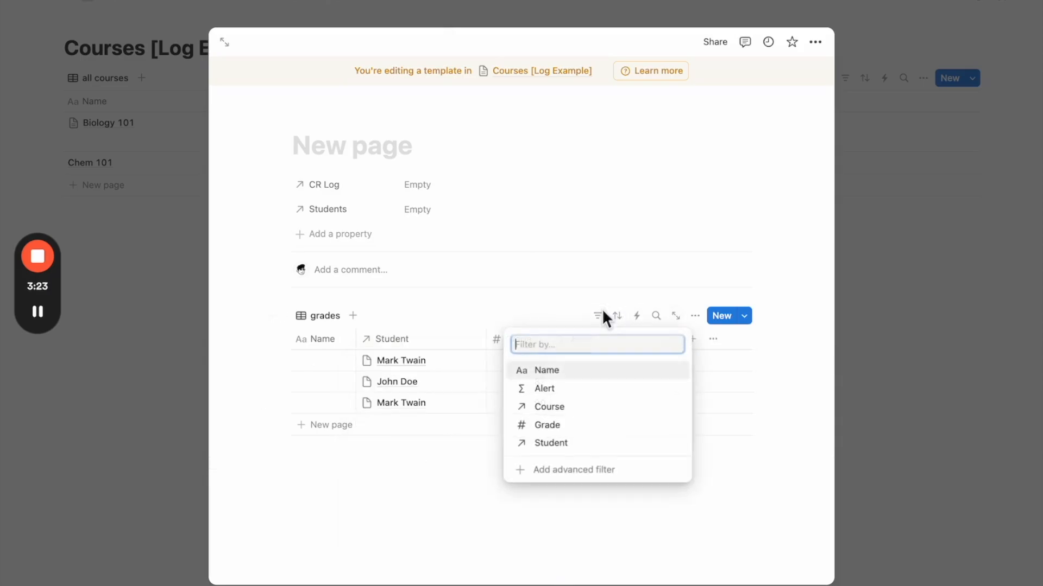
click(549, 411)
click(293, 414)
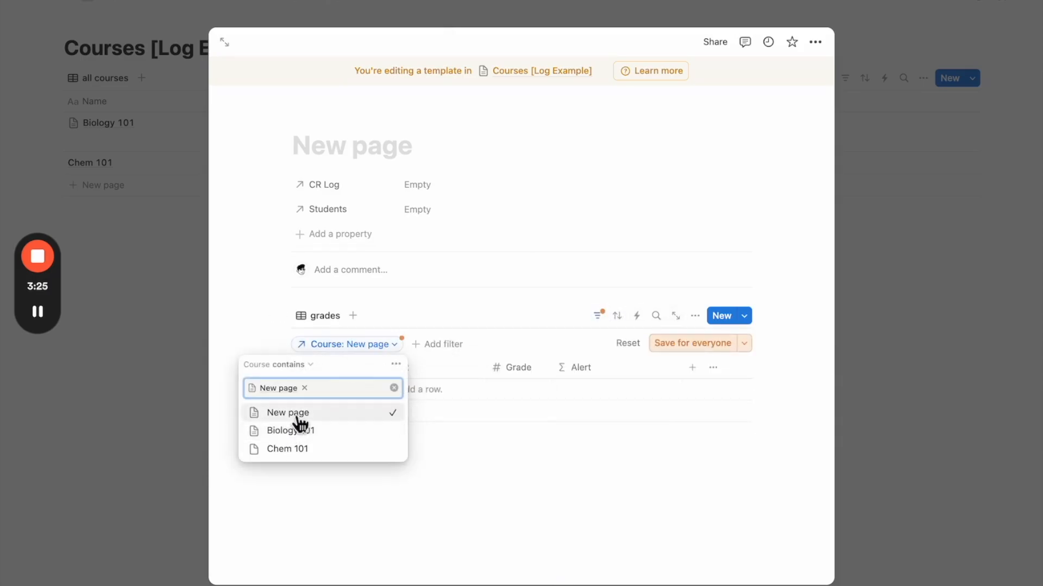
click(692, 348)
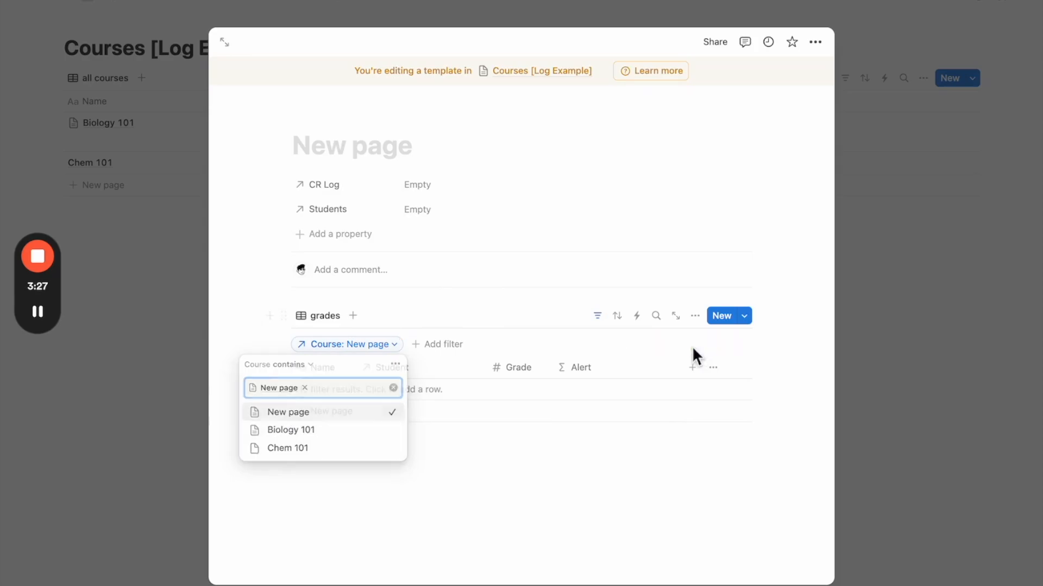
click(597, 316)
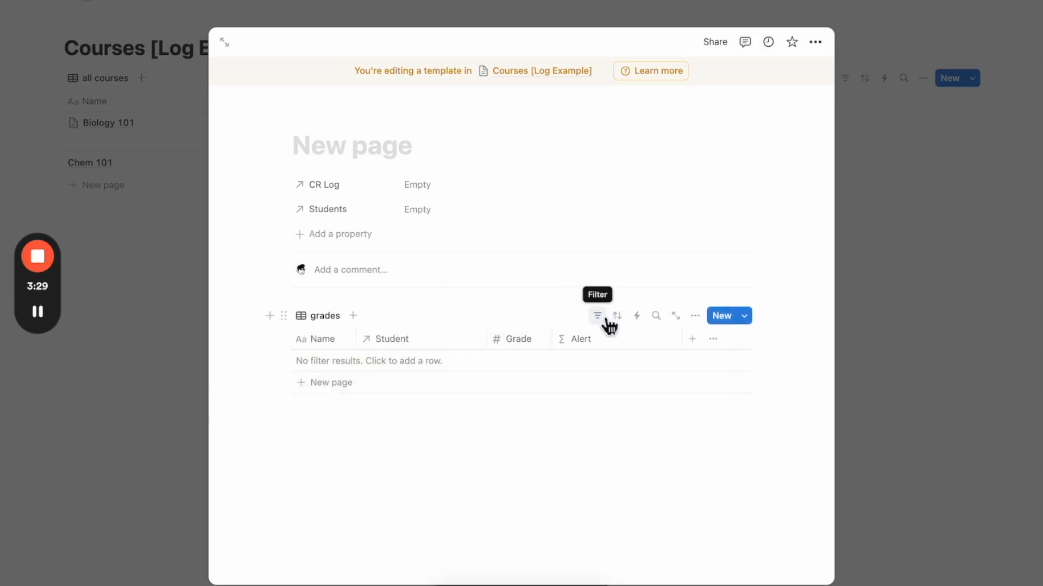
Remove the New page value from the grades view's Course filter.
click(607, 320)
click(385, 347)
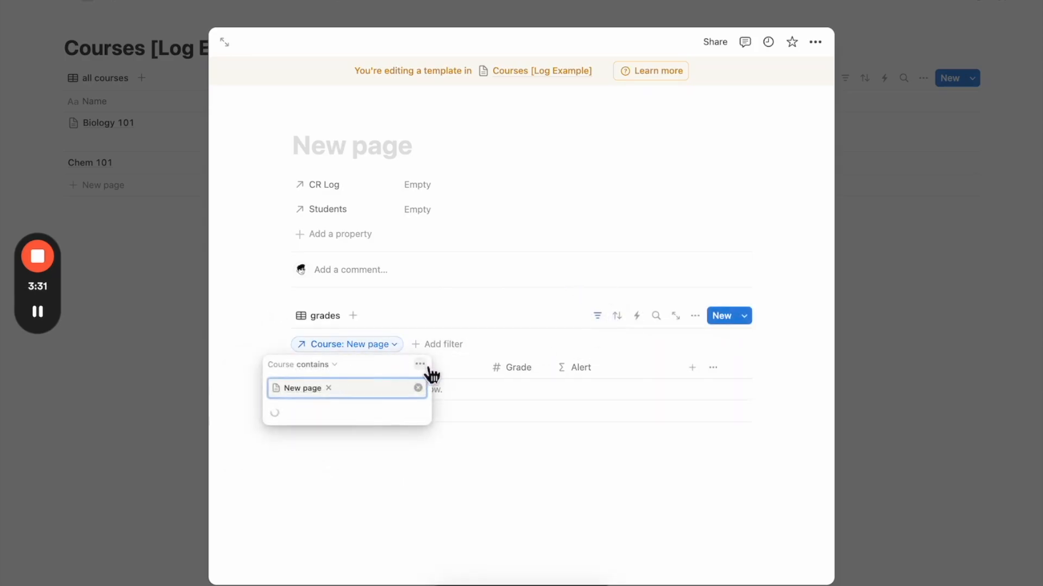
click(328, 387)
click(509, 309)
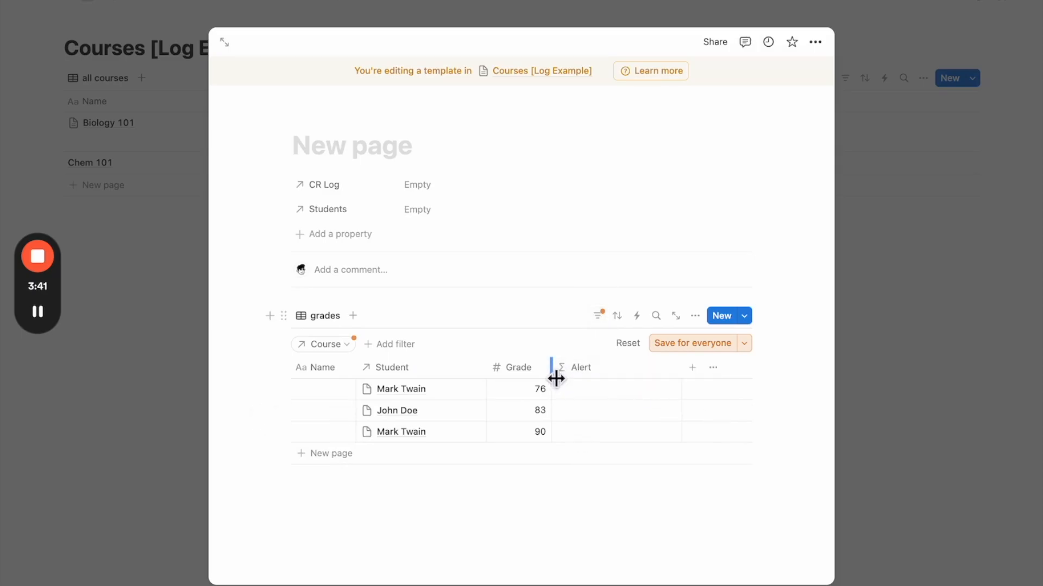
Widen the Grade column, reapply the Course contains New page filter for everyone, and close the template.
drag(554, 377, 582, 378)
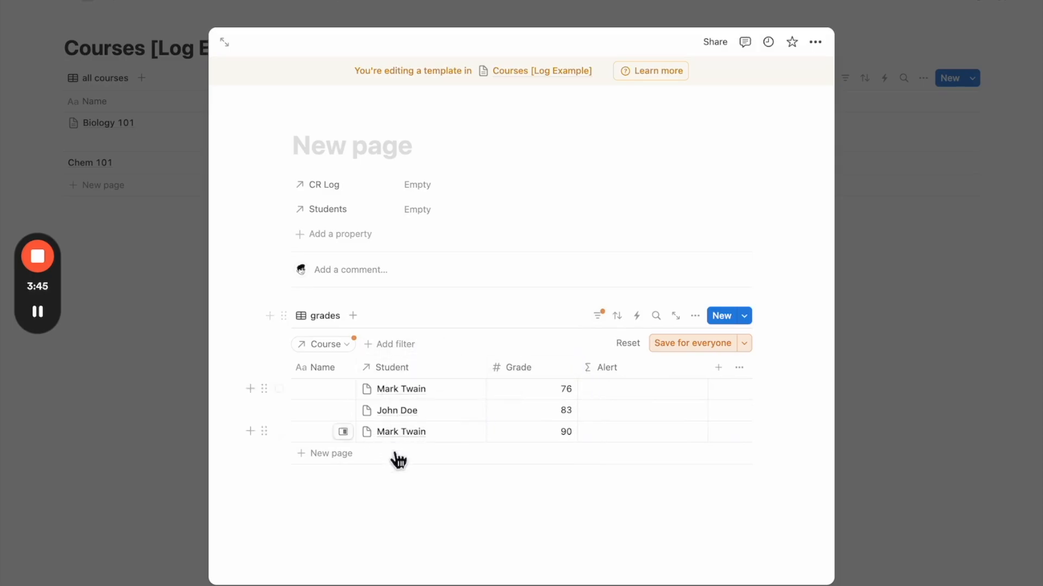
click(341, 348)
click(350, 414)
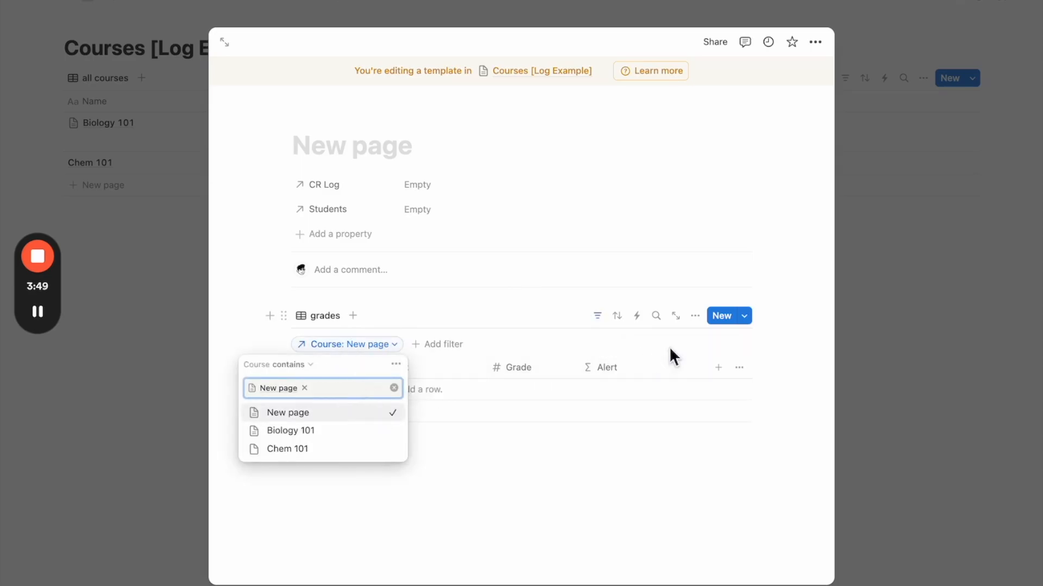
click(604, 322)
click(914, 328)
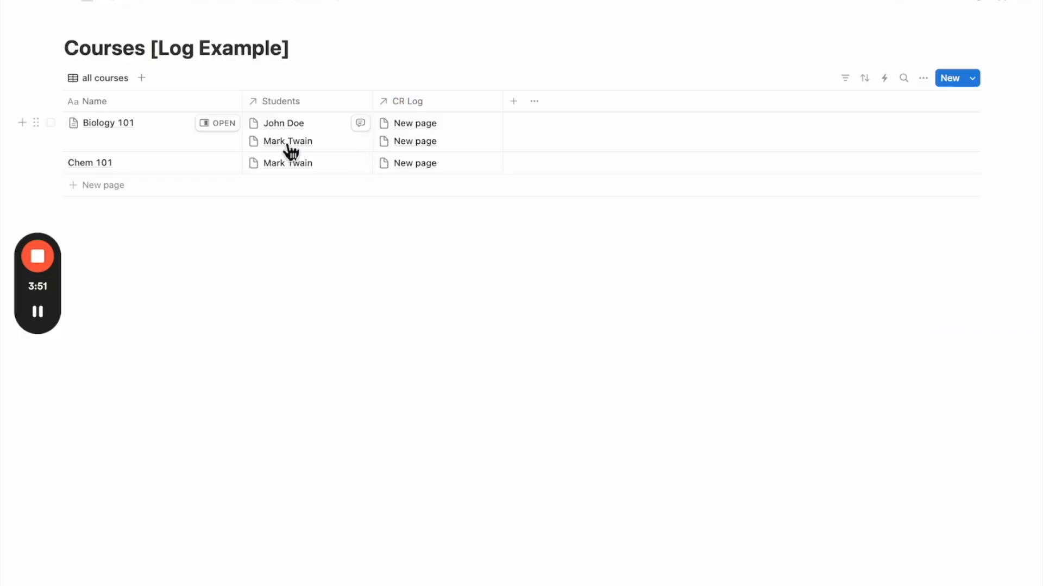
Open the Biology 101 course page and delete the grade students table from its body.
click(223, 124)
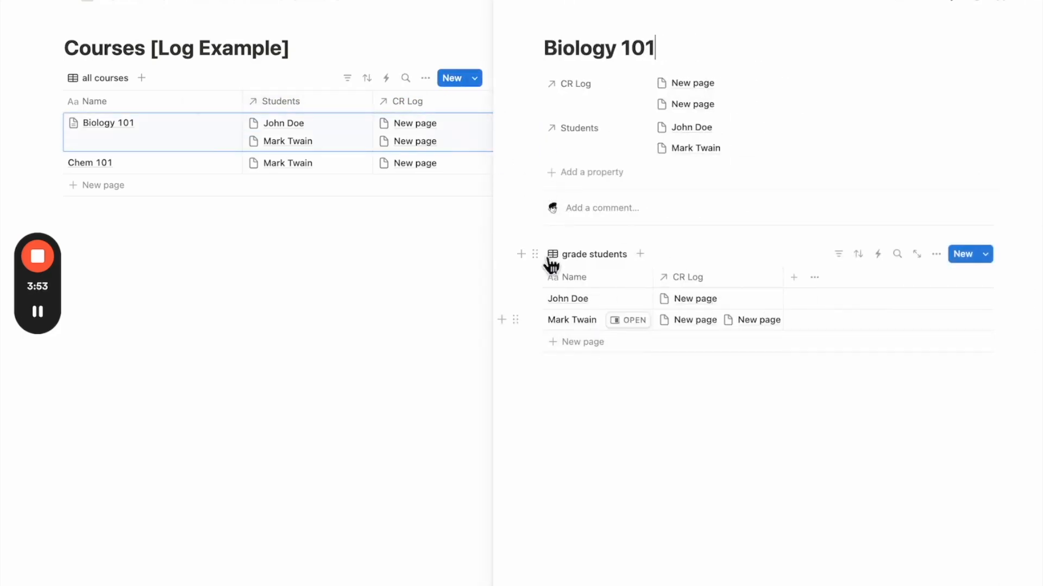
drag(562, 465, 539, 282)
key(BackSpace)
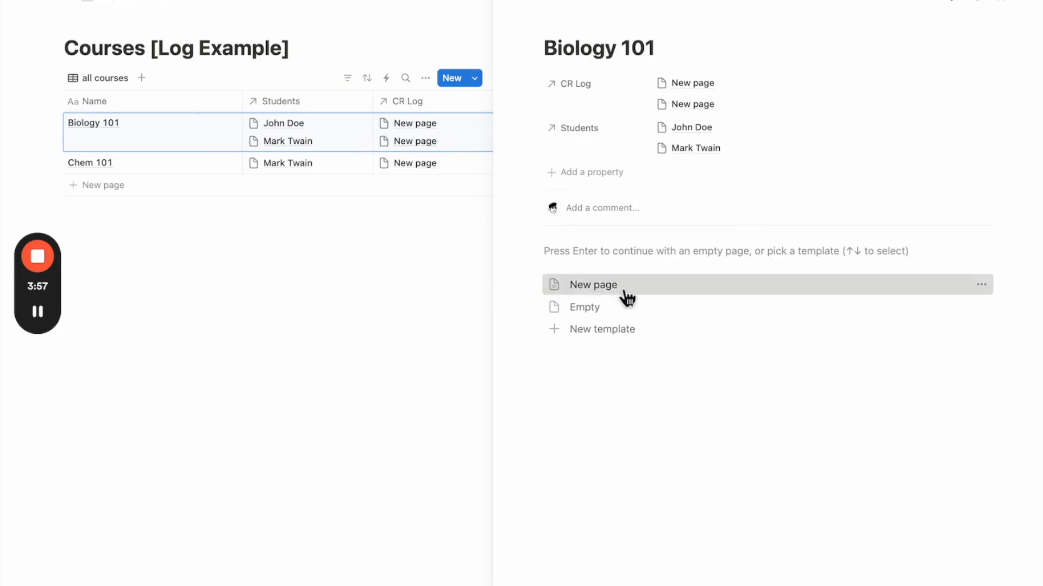
Apply the New page template to the Biology 101 and Chem 101 course pages and close the page preview.
click(622, 290)
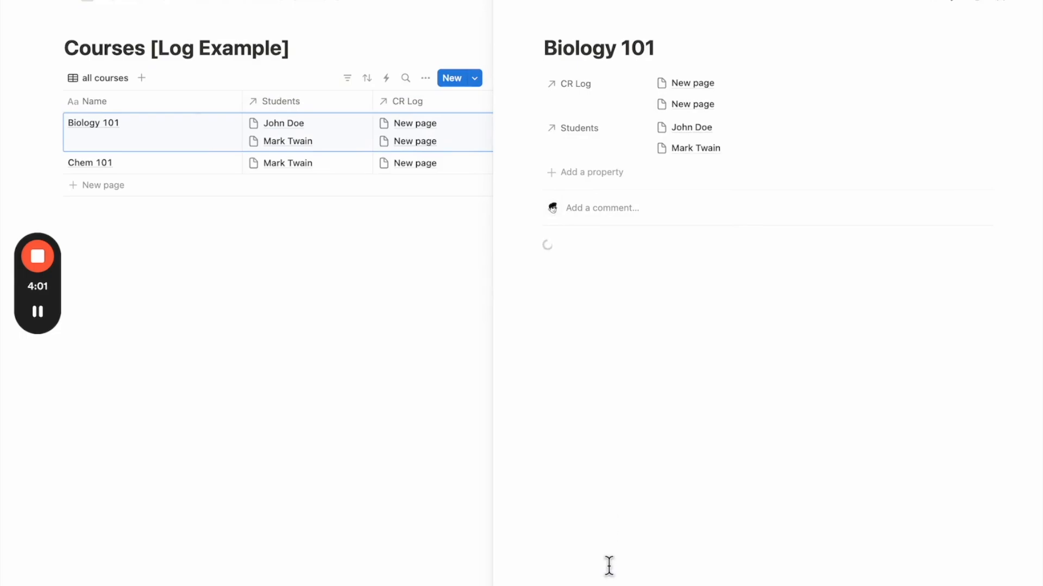
key(Down)
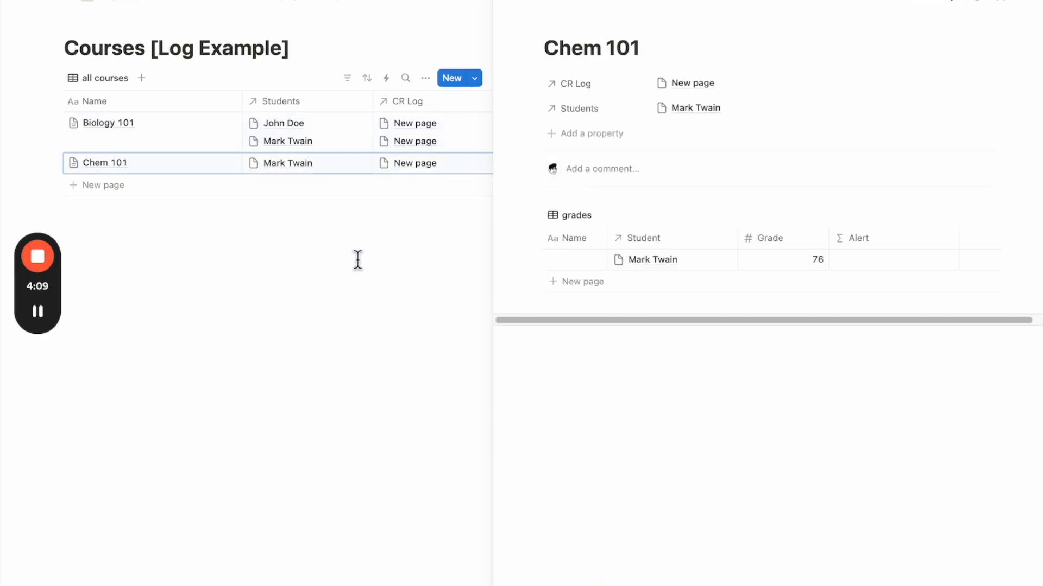
mouse_move(235, 142)
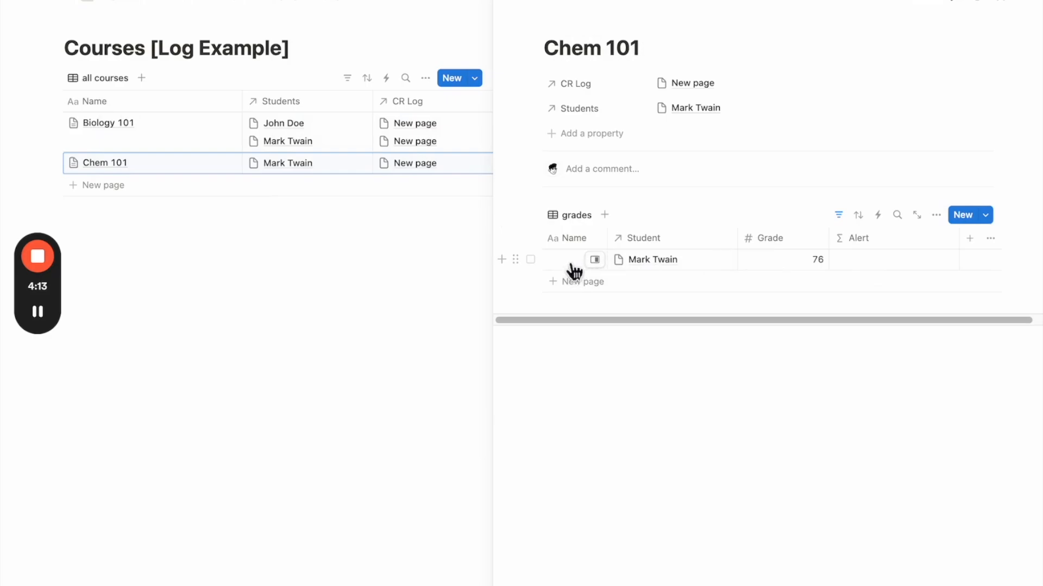
click(515, 7)
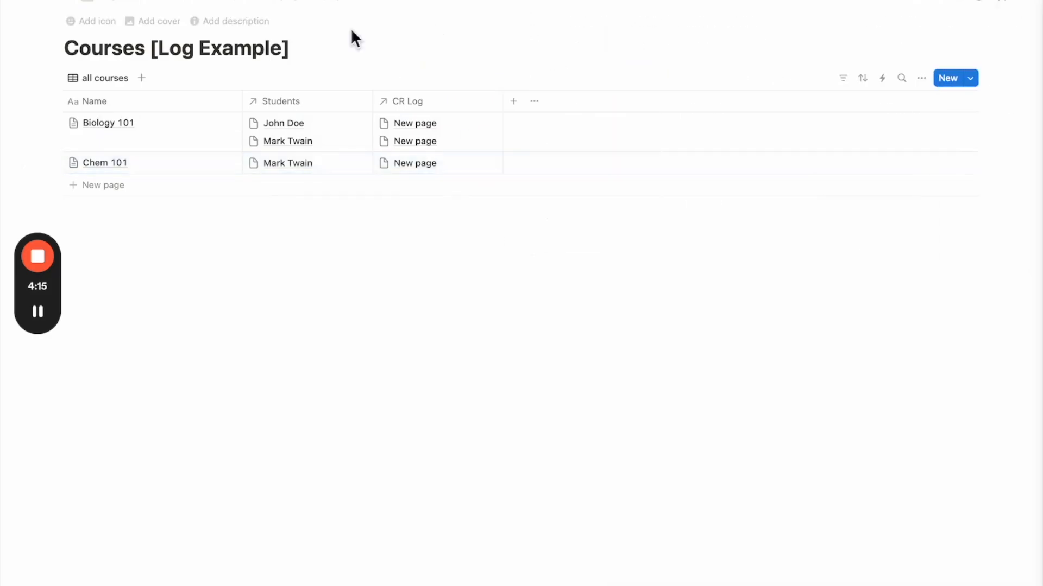
Return to the Log Example (Cross-Reference Table) page and open the Biology 101 course linked to the first student.
click(209, 5)
click(221, 7)
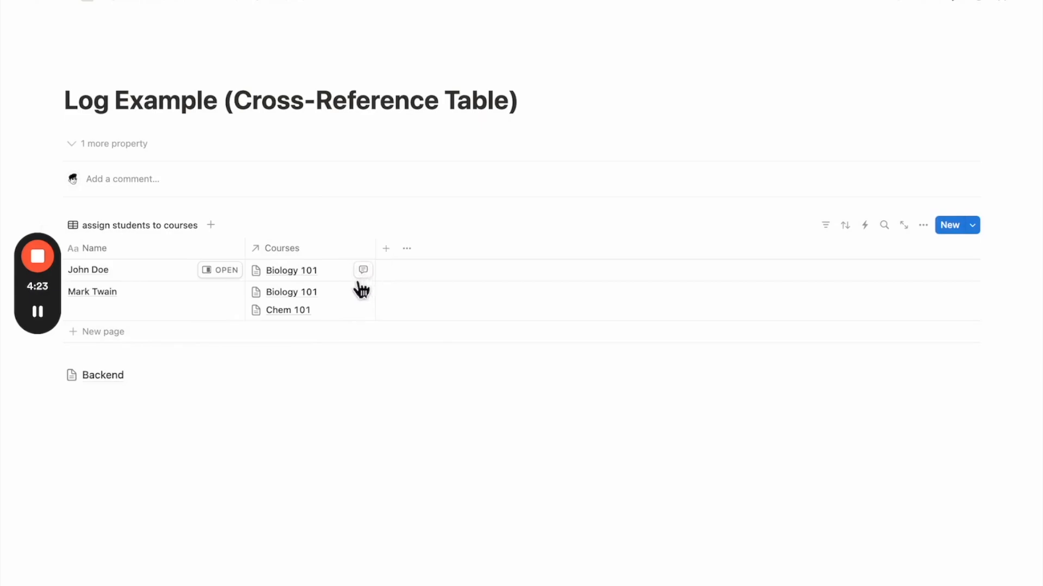
click(325, 271)
click(317, 323)
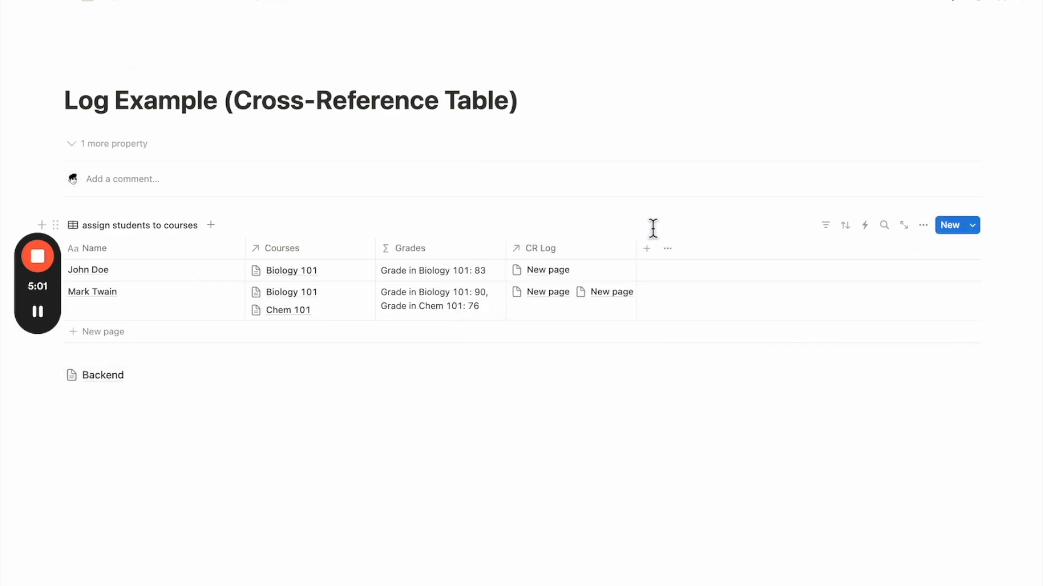
Add a formula property named Alert to the assign students to courses table.
click(651, 253)
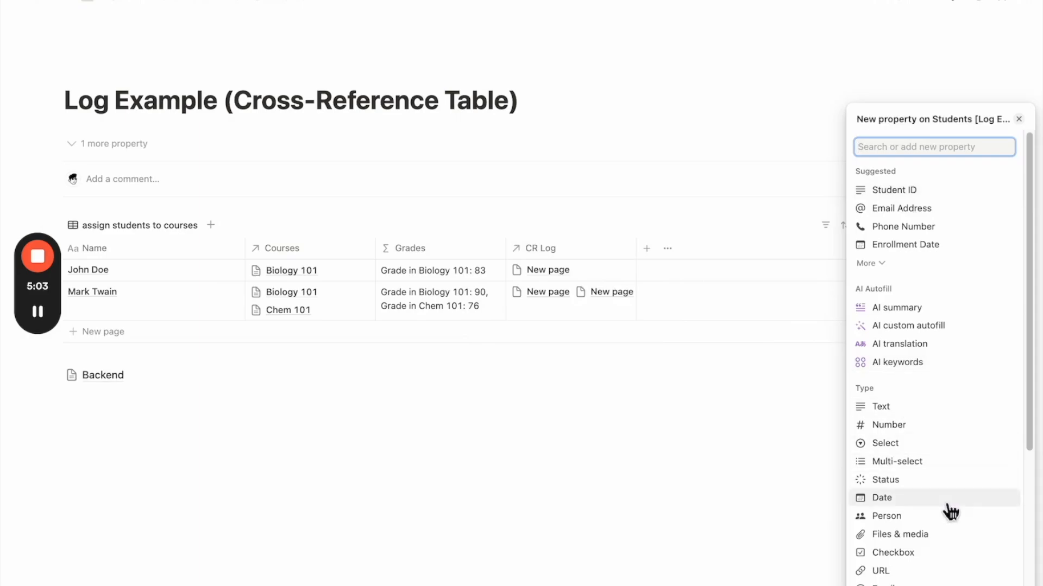
scroll(928, 537, down, 2)
click(910, 573)
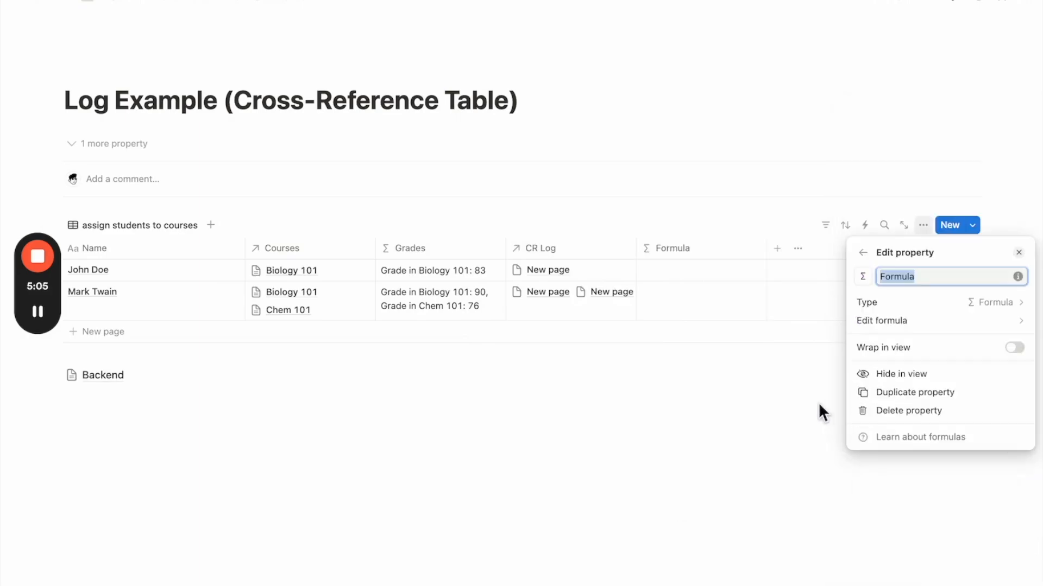
text(Alert)
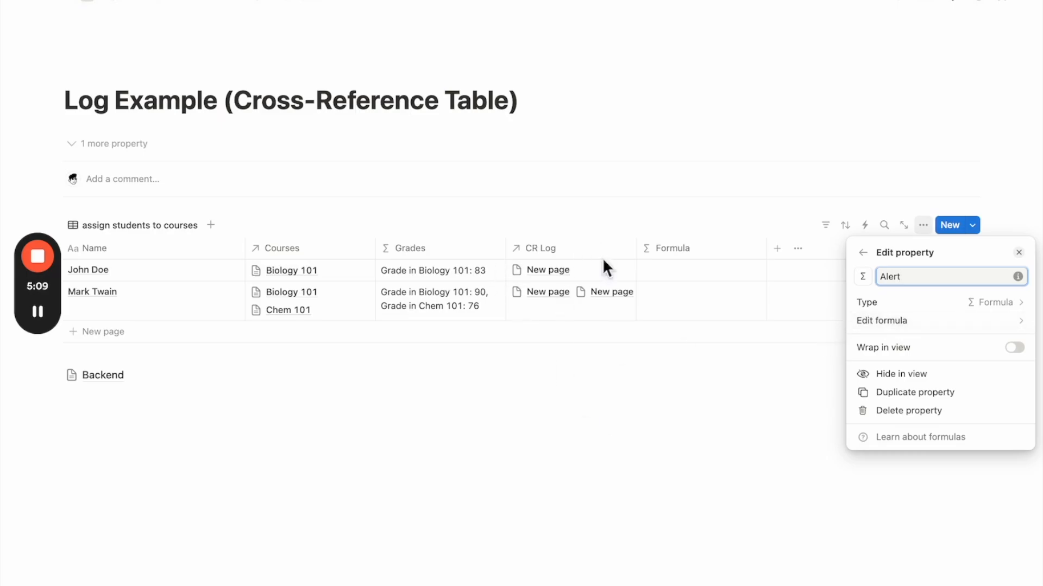
Set the Alert property's formula to unique(CR Log) == CR Log and save it.
click(1005, 323)
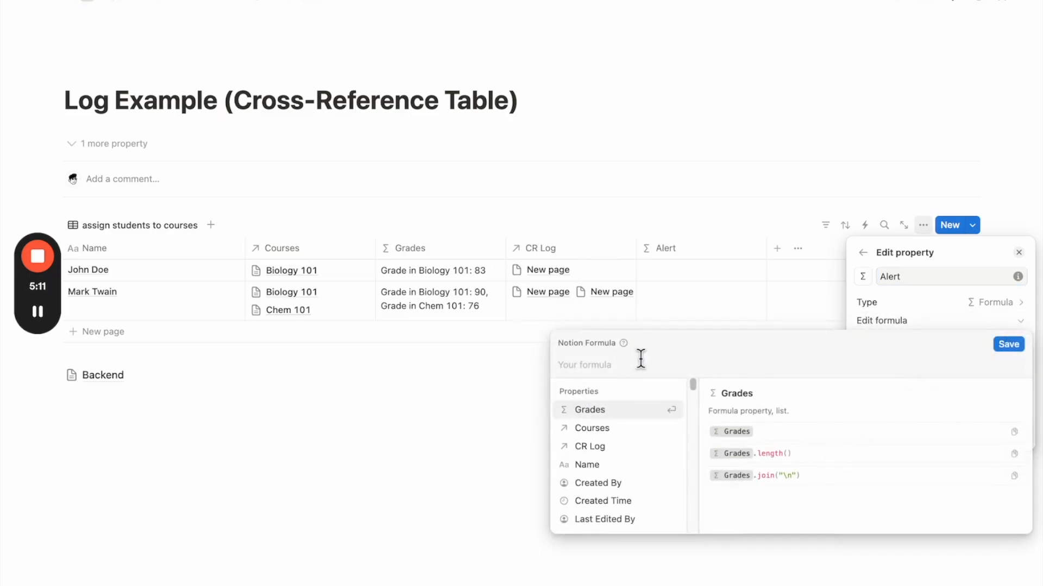
key(super+t)
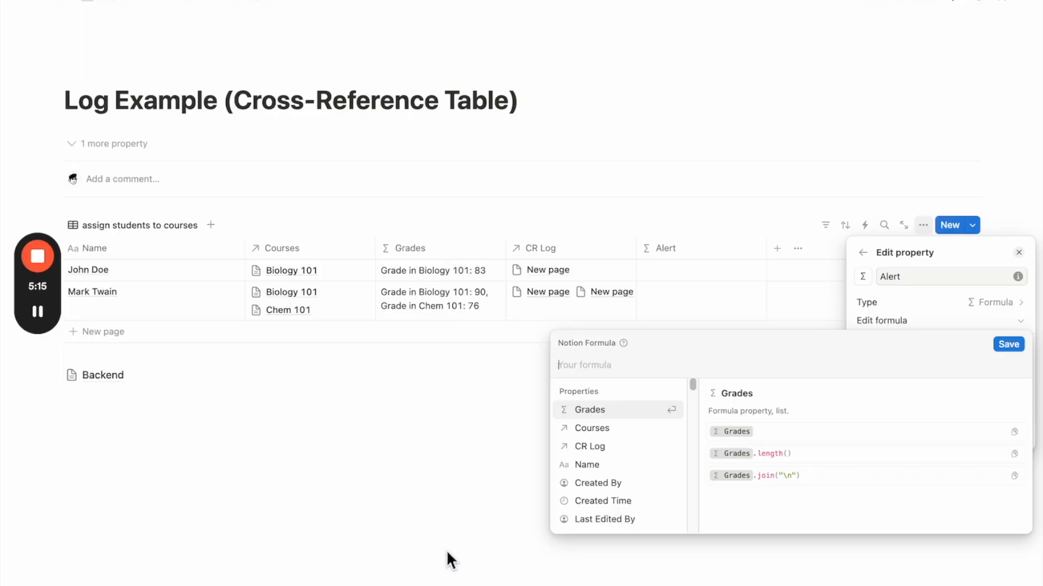
text(uniqu)
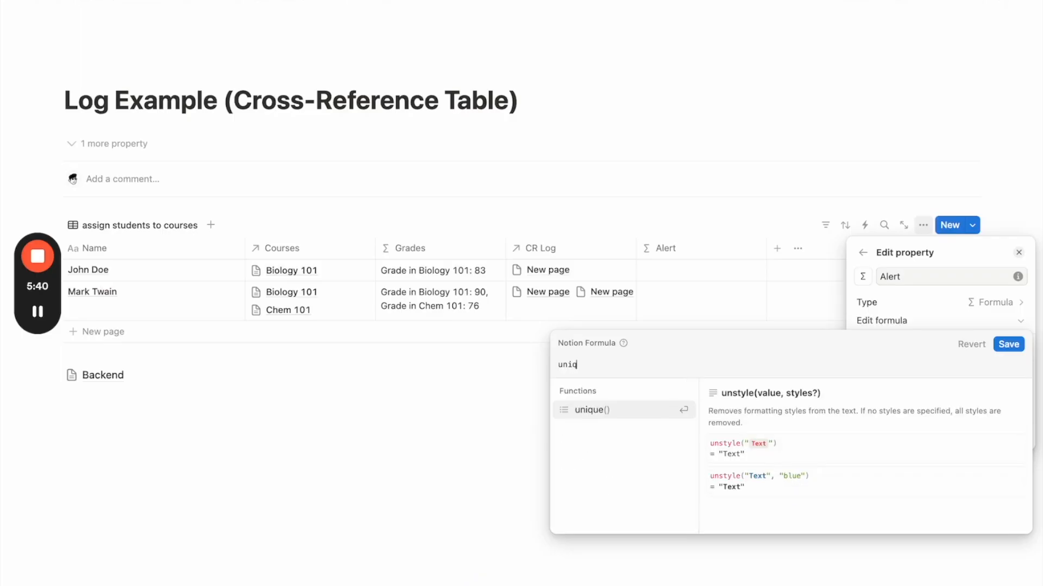
text(e)
text())
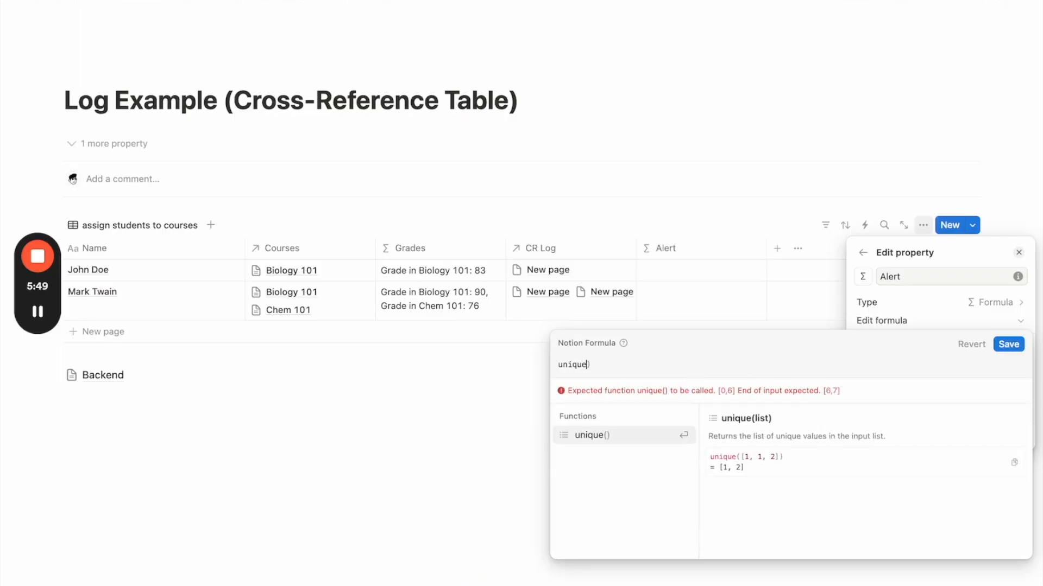
text(()
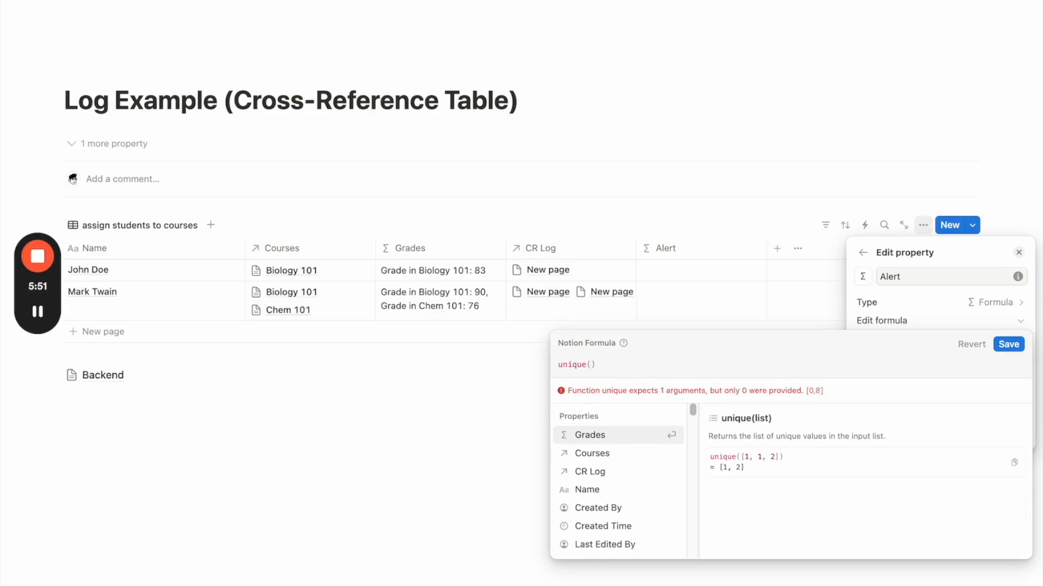
click(638, 478)
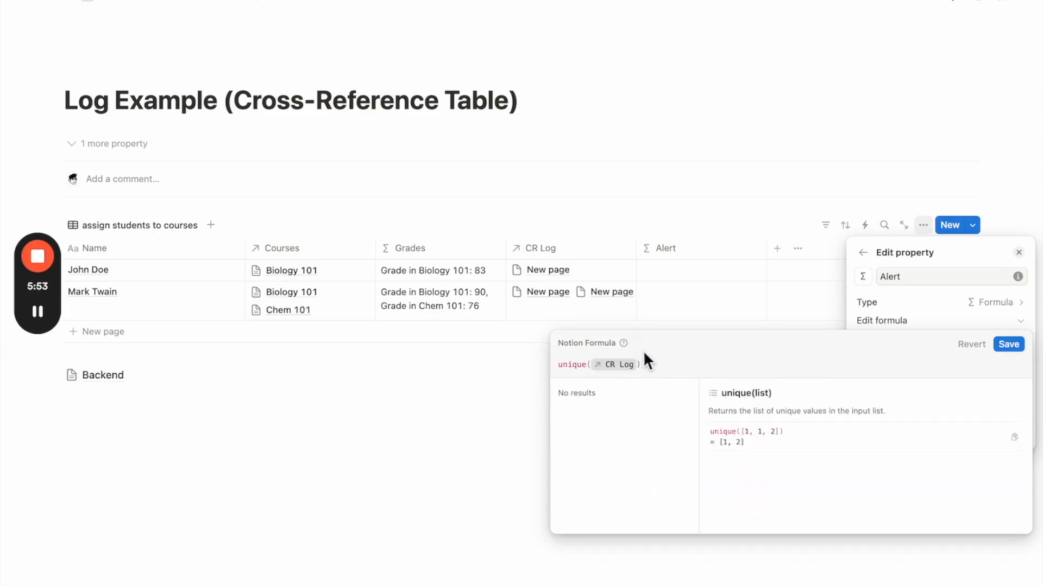
text(==)
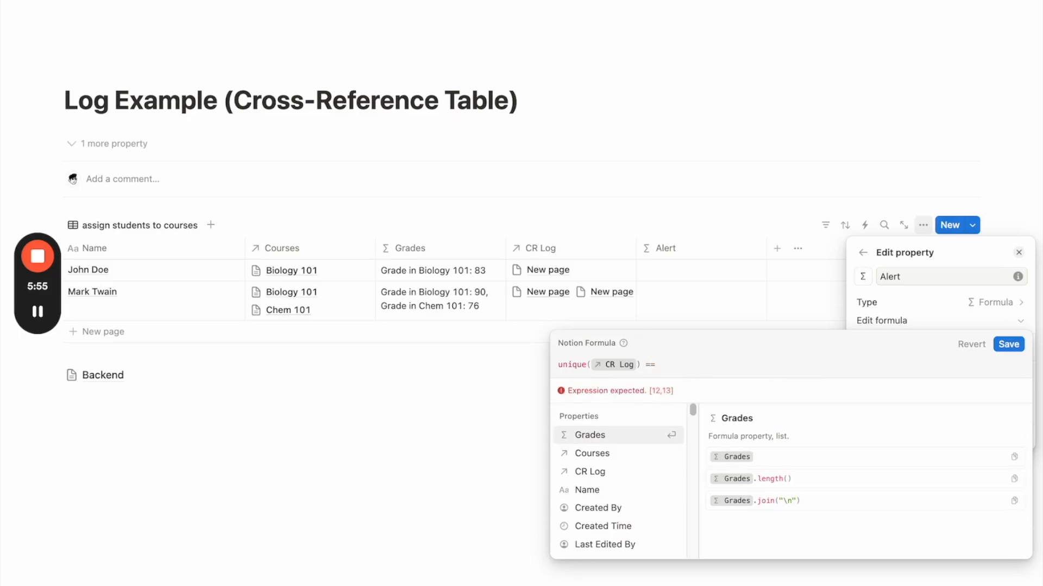
click(597, 473)
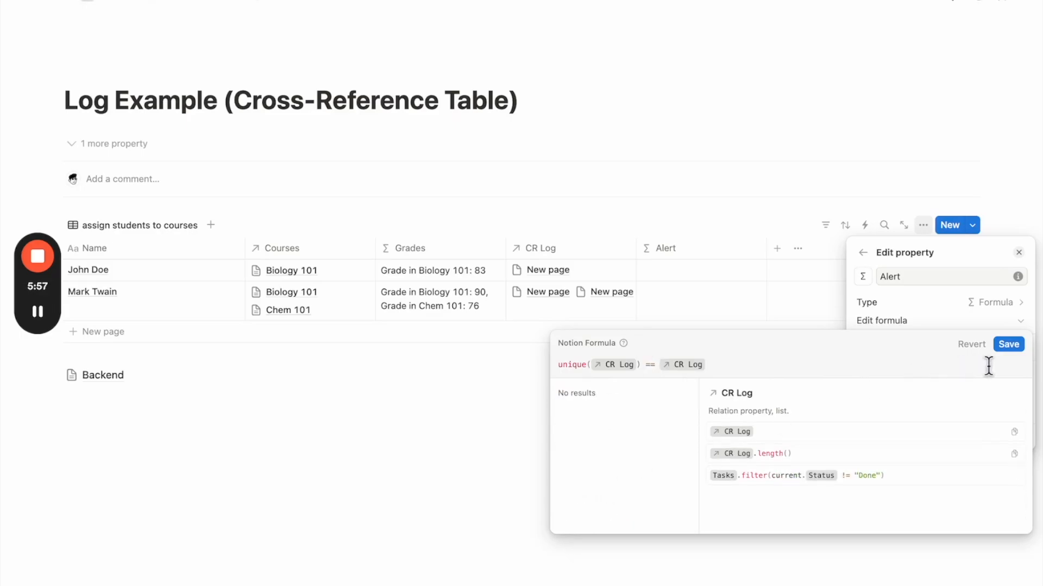
click(1008, 346)
click(706, 429)
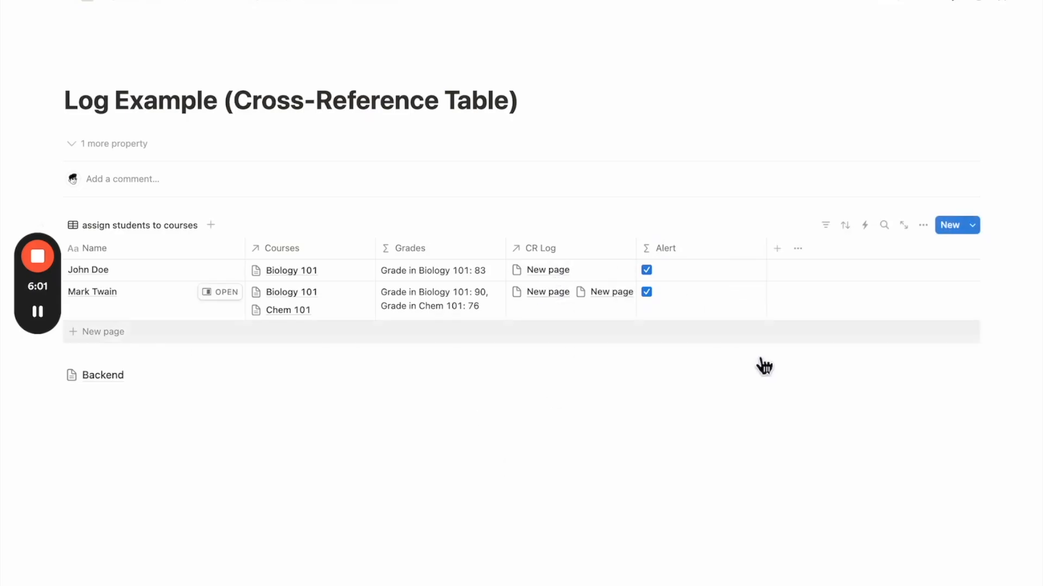
Change the argument of unique in the Alert formula to map(CR Log, current.Course), without its closing parenthesis for unique.
click(584, 270)
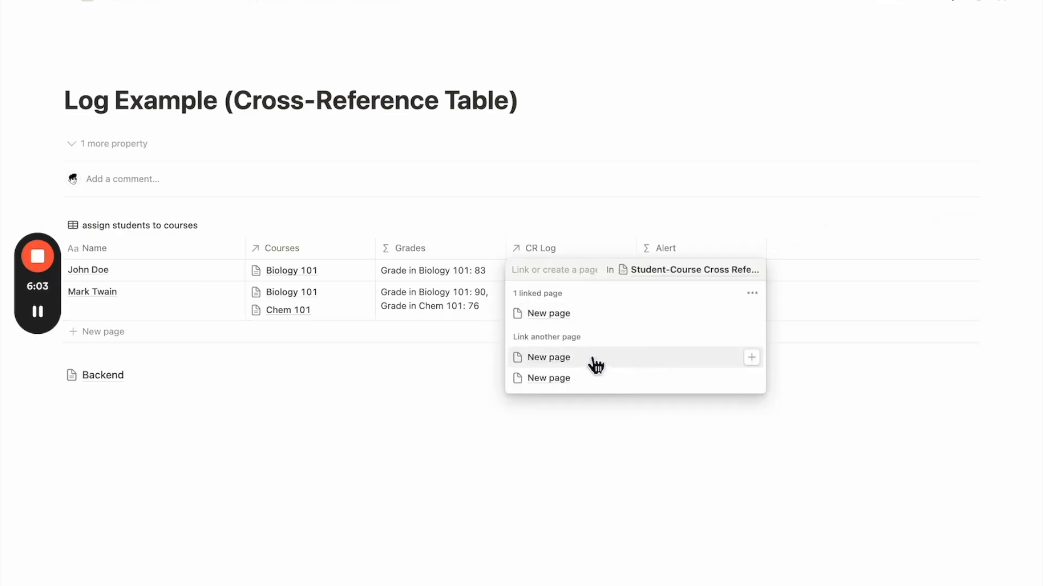
key(Escape)
click(731, 266)
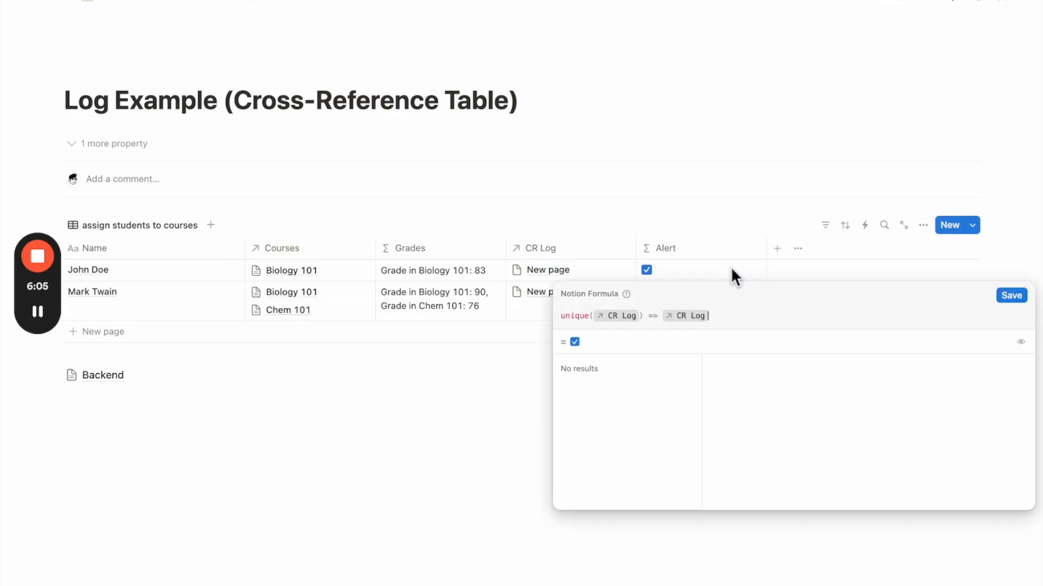
click(645, 321)
text(.)
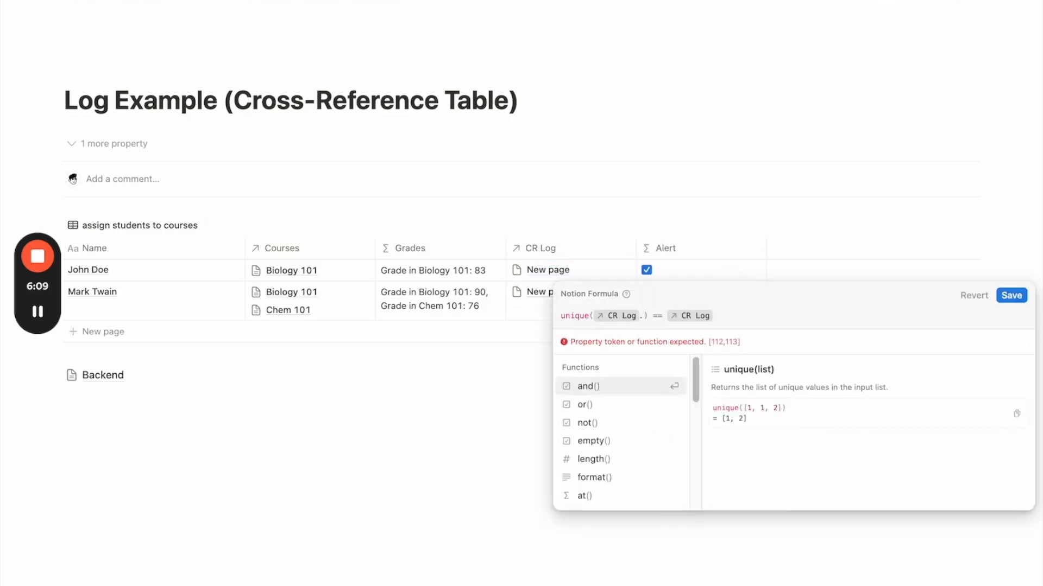
key(BackSpace)
key(Left)
text(map()
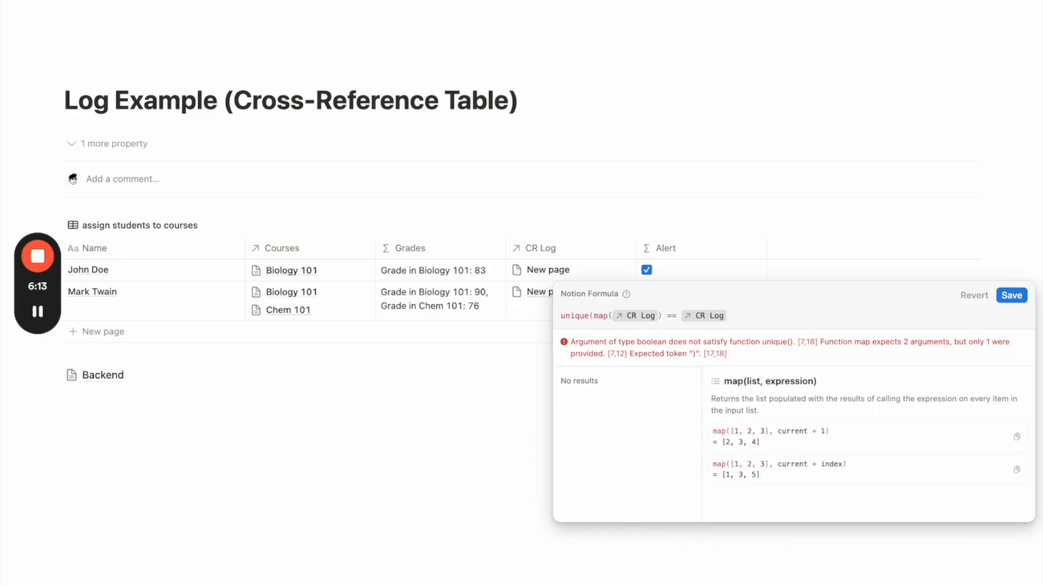
text(,)
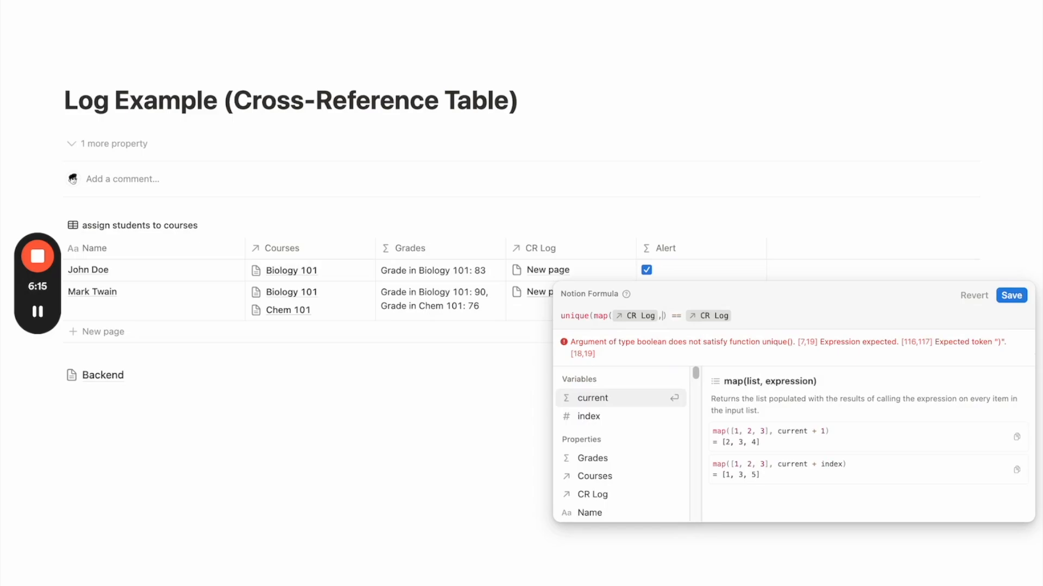
key(Return)
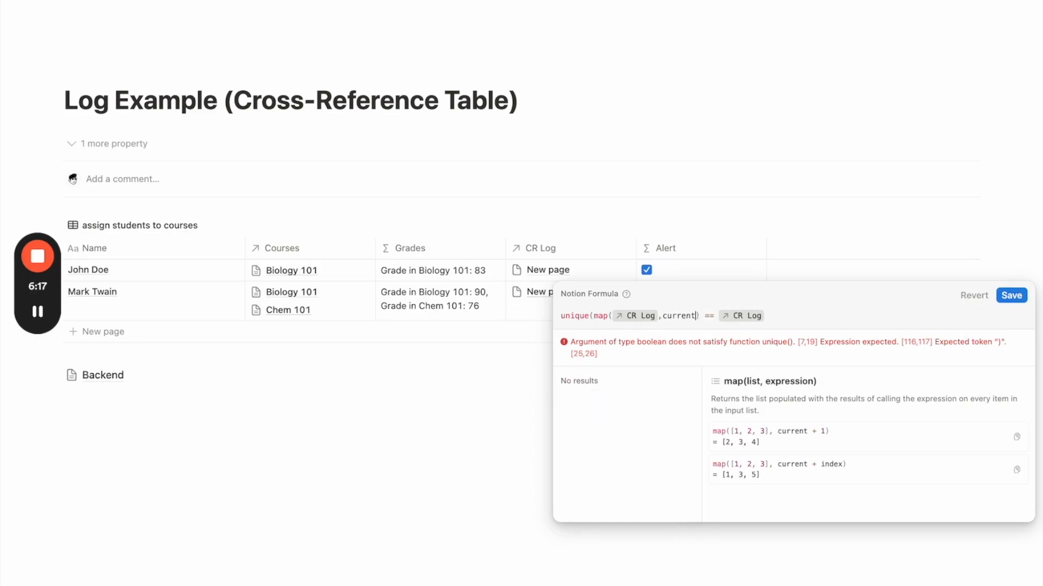
text(.)
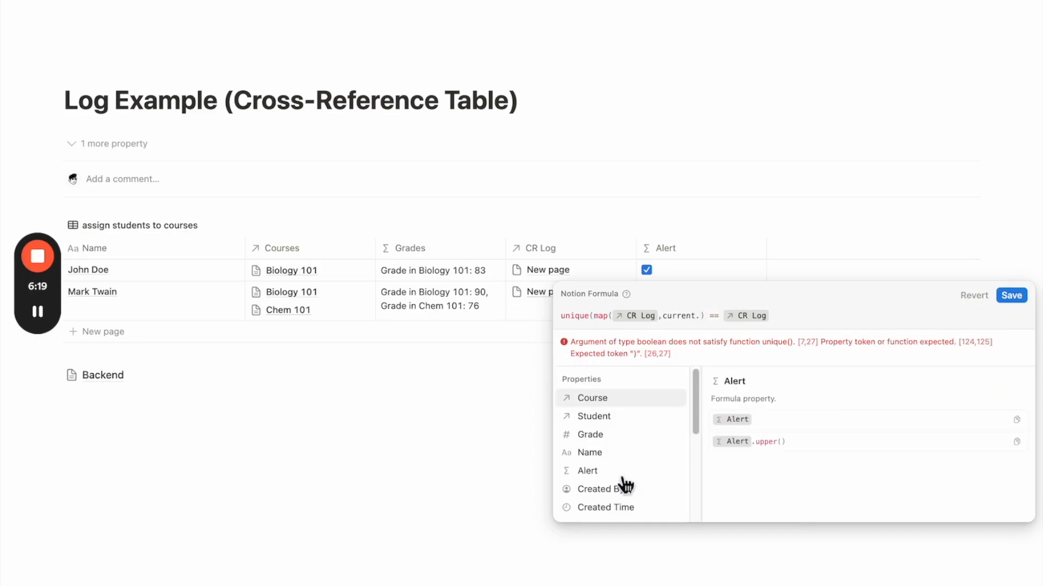
click(625, 395)
click(831, 320)
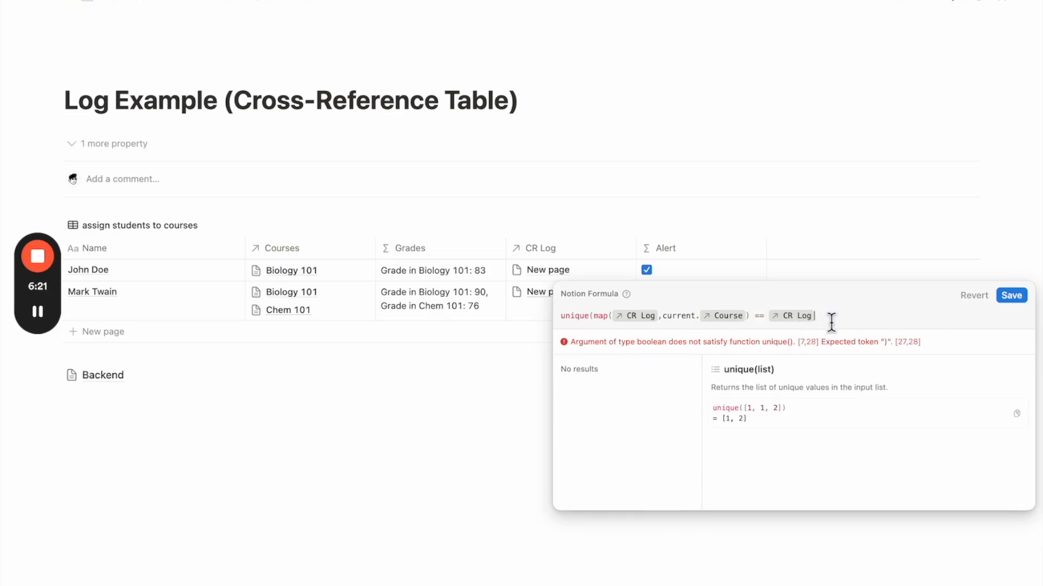
Replace the Alert formula's right-hand side with map(CR Log,current.Course), close the unique call on the left, and save.
click(768, 315)
text(map()
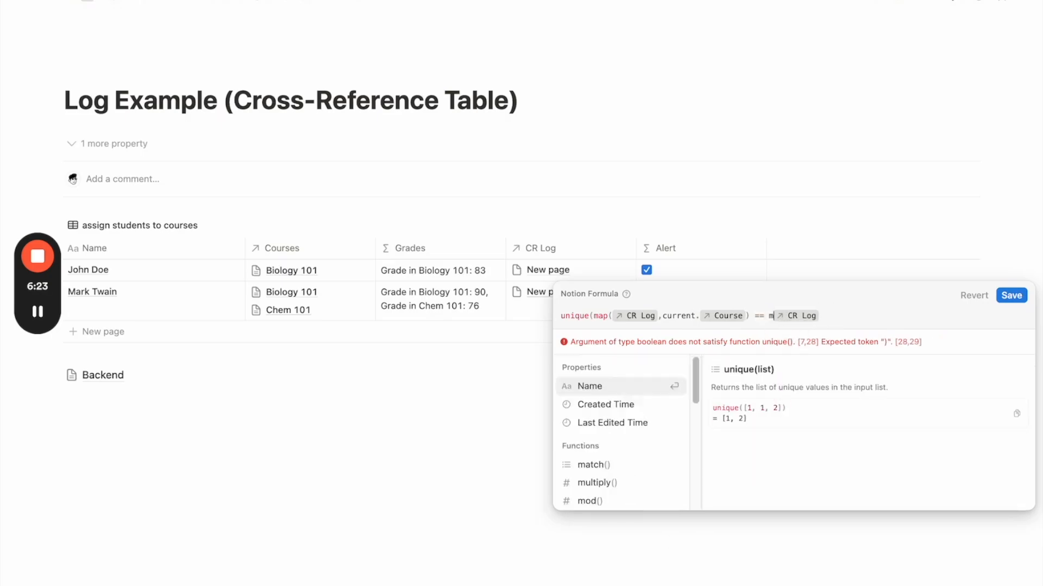
click(894, 324)
text(,)
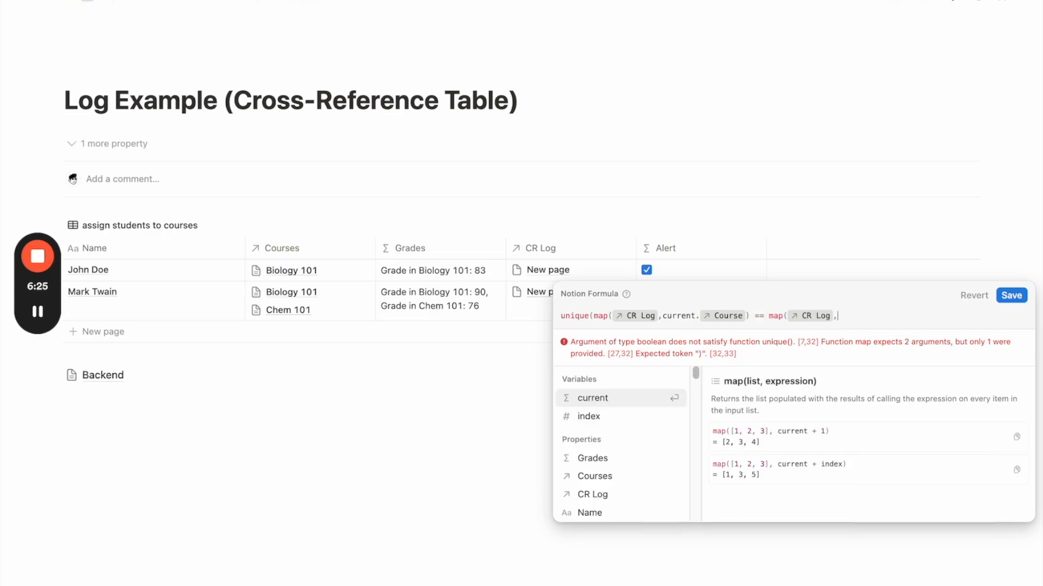
click(619, 390)
text(.co)
key(Return)
text())
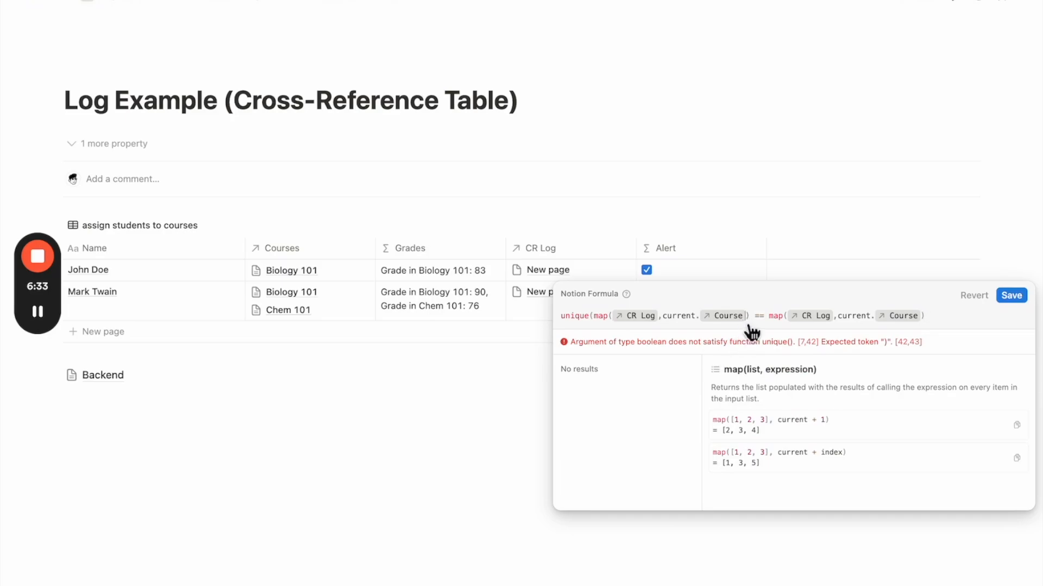
text())
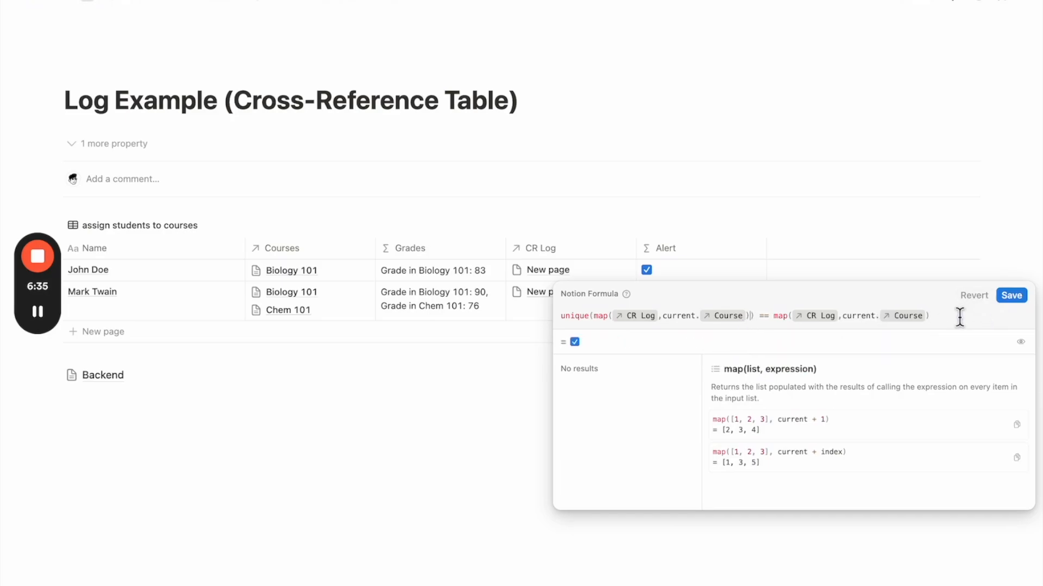
click(1014, 296)
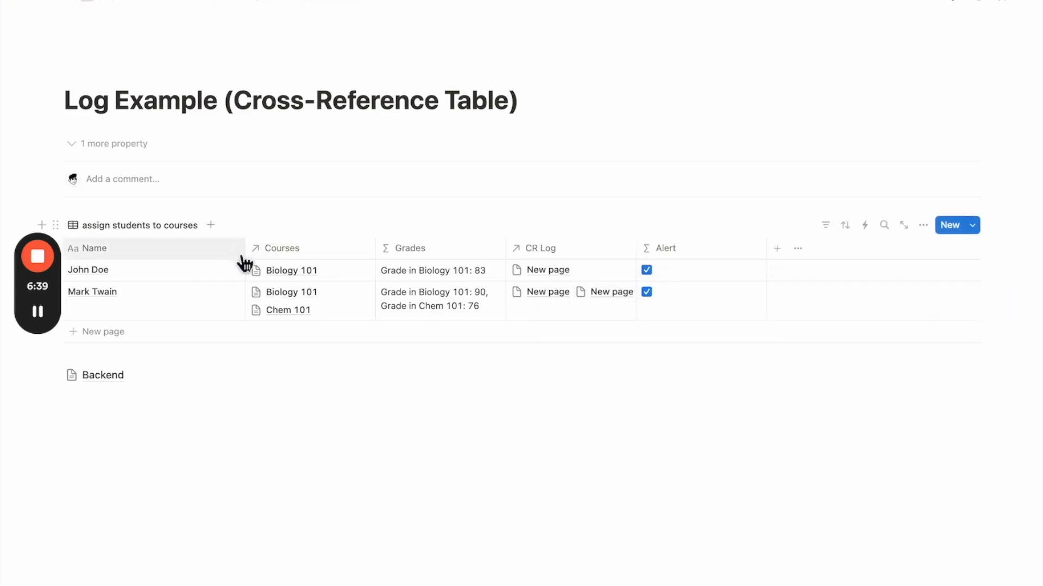
Open the Biology 101 page from the first student's Courses relation and examine its grades table.
click(296, 274)
click(329, 311)
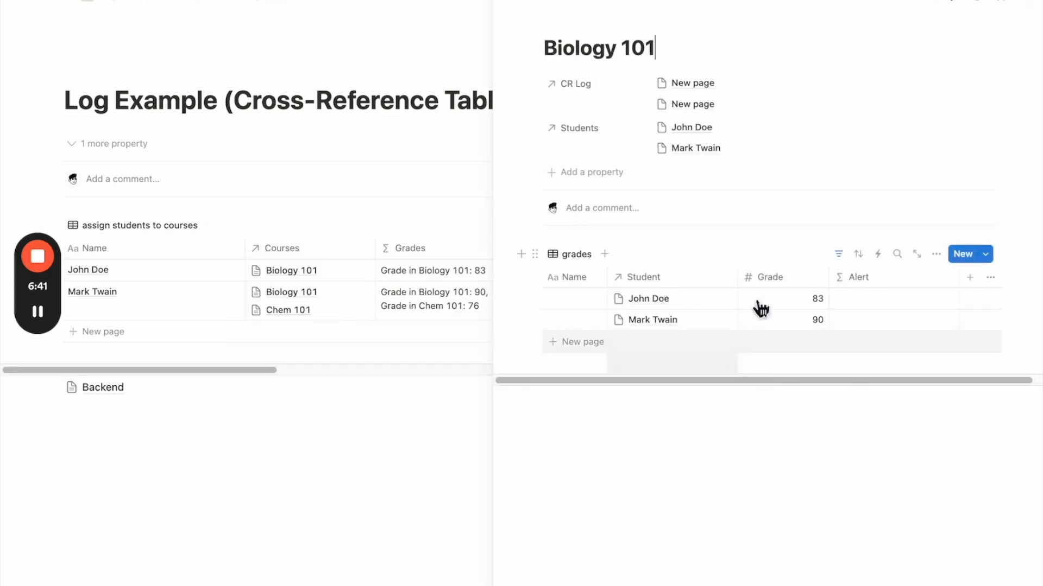
click(512, 4)
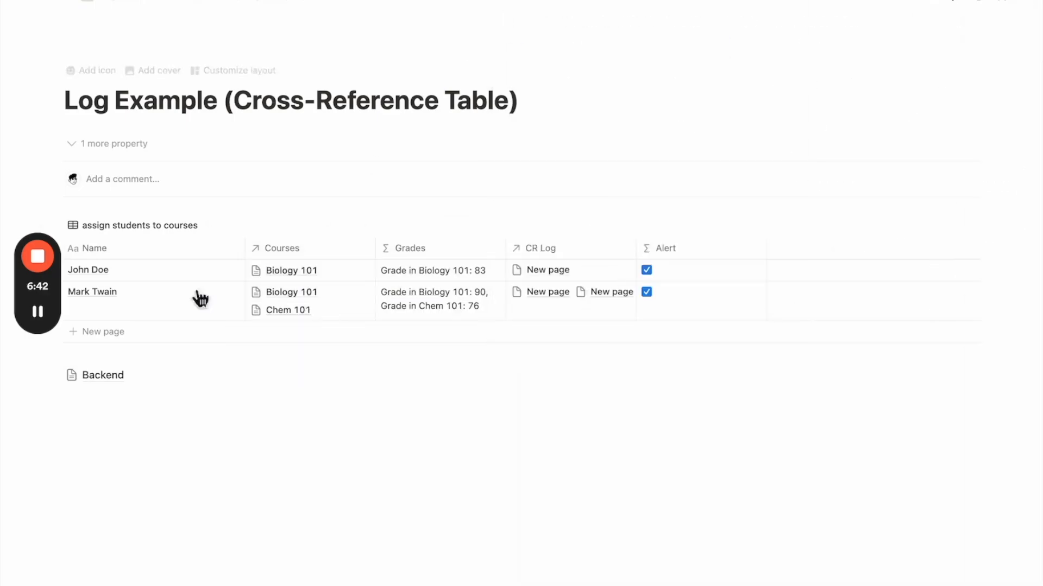
click(98, 399)
click(347, 278)
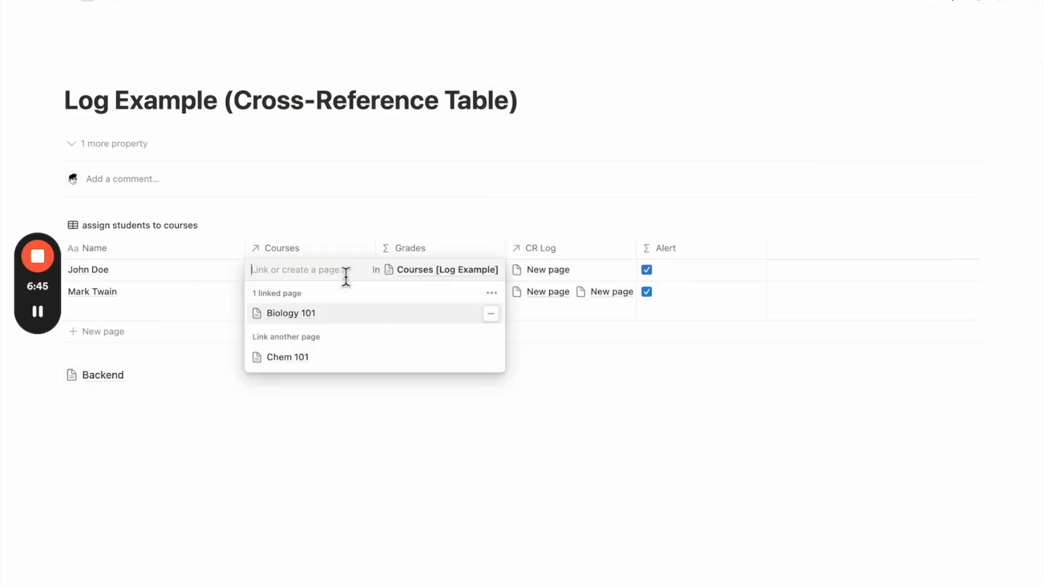
click(391, 324)
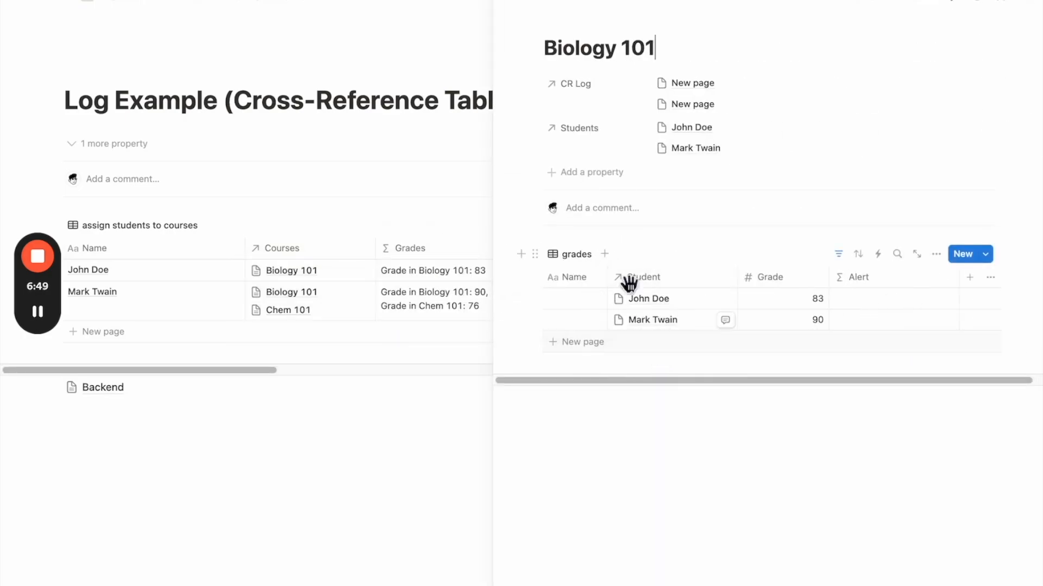
Add a second grade entry of 91 for the second student in Biology 101's grades table, and close the course page.
click(686, 349)
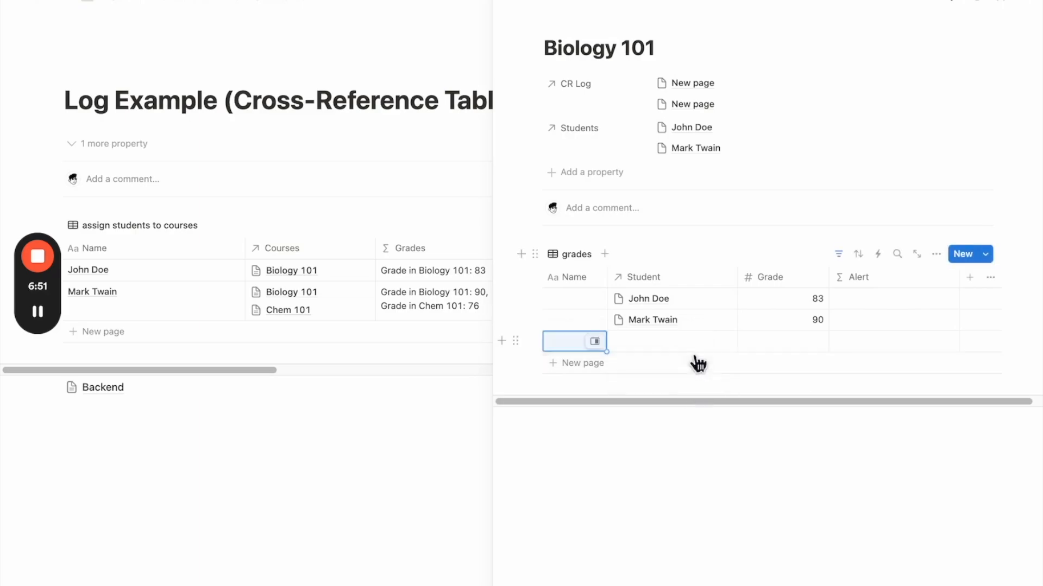
click(689, 344)
click(679, 403)
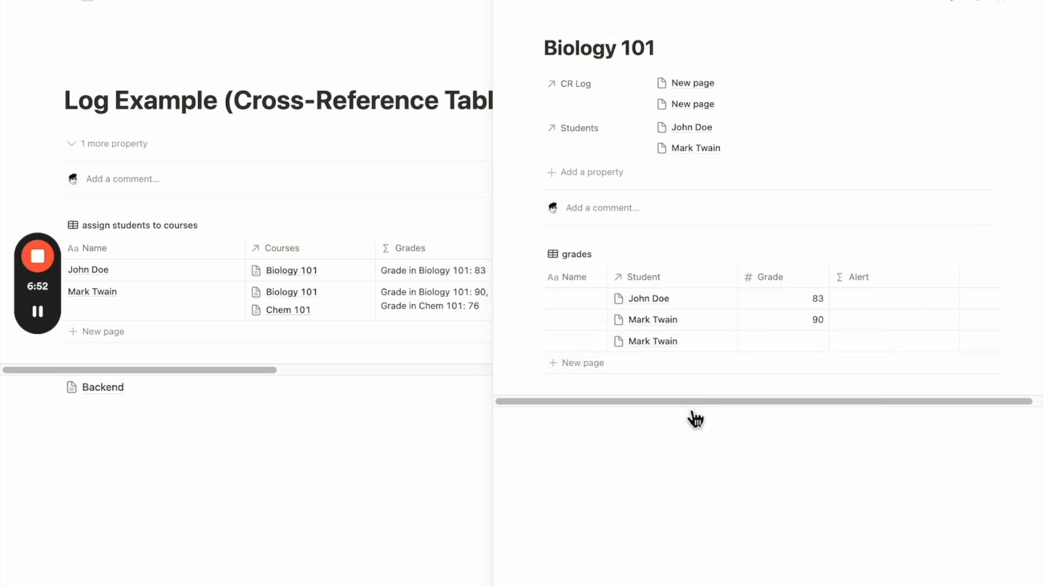
click(779, 337)
text(91)
key(Return)
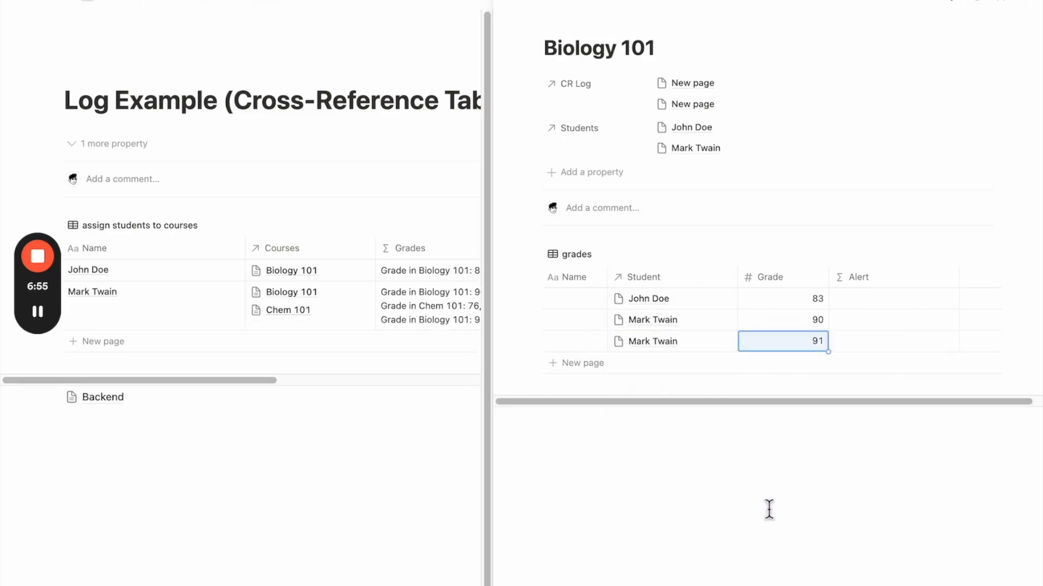
click(426, 517)
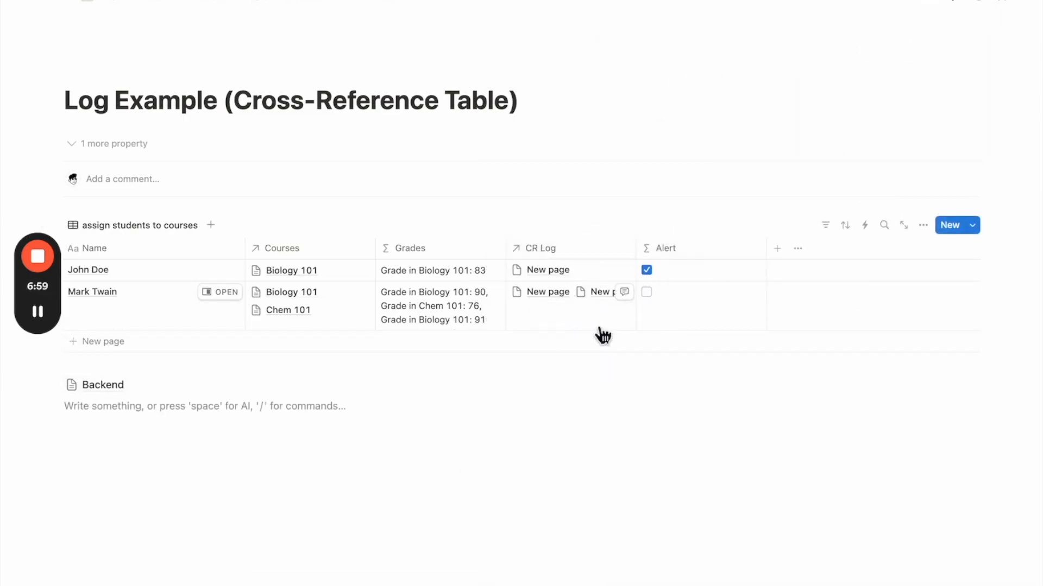
Wrap the Alert formula's comparison in an if that returns "" when true and "ALERT: Multiple grades for same student." otherwise, and save.
click(698, 323)
click(565, 372)
text(if()
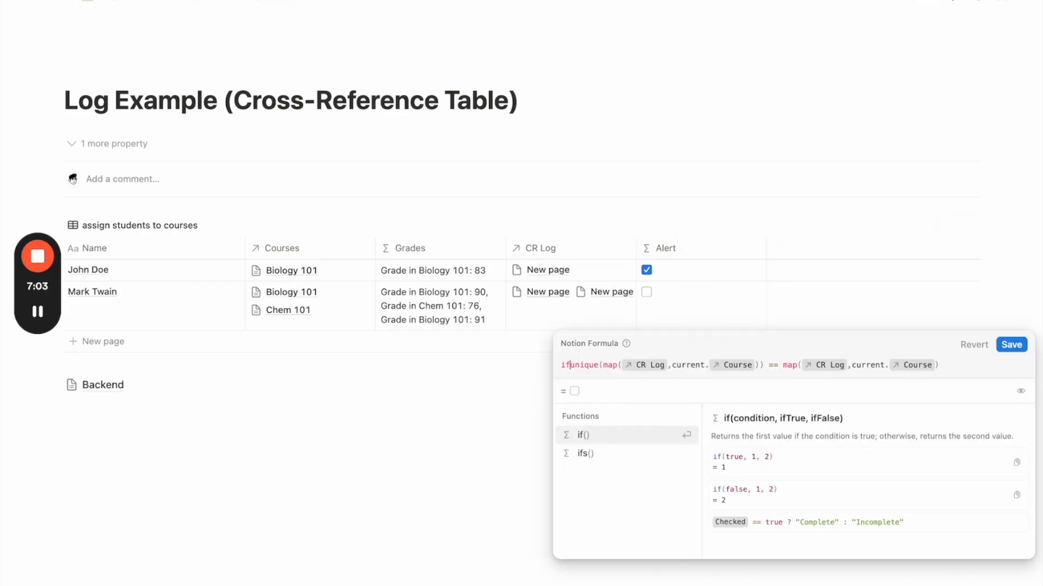
click(973, 364)
text(, ")
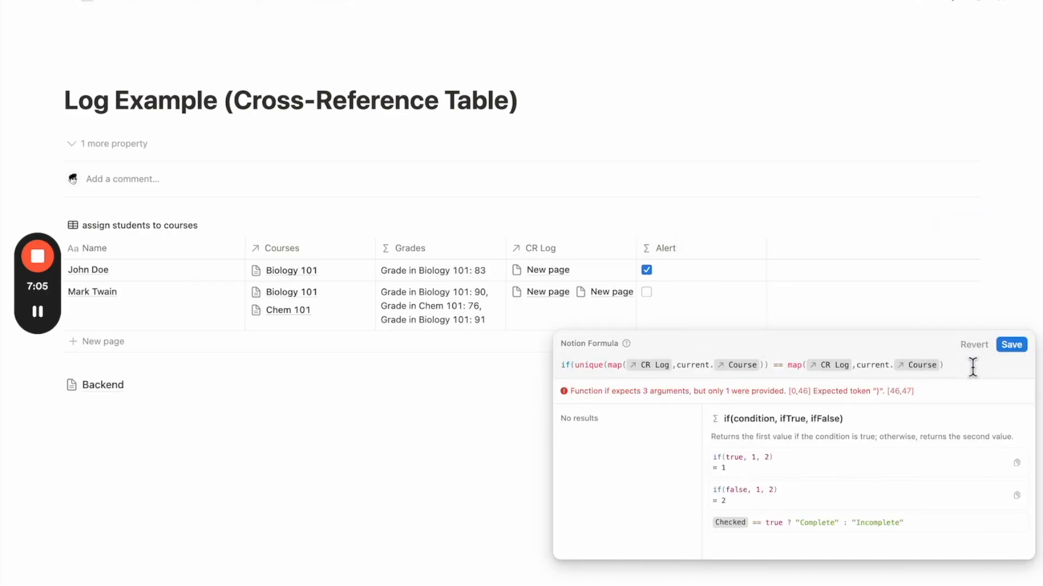
text(", "ALERT: Mul)
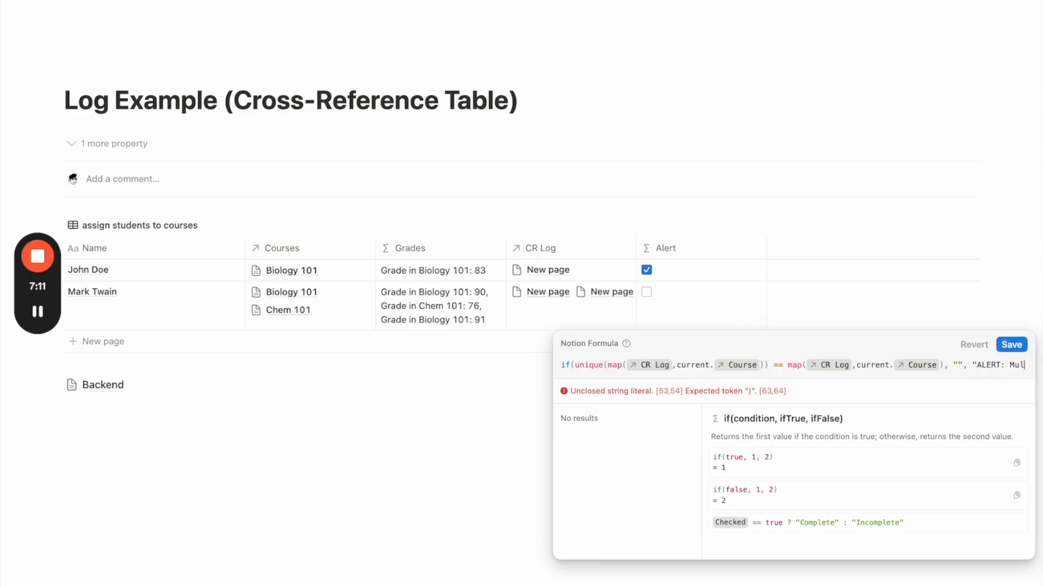
text(tiple grades for)
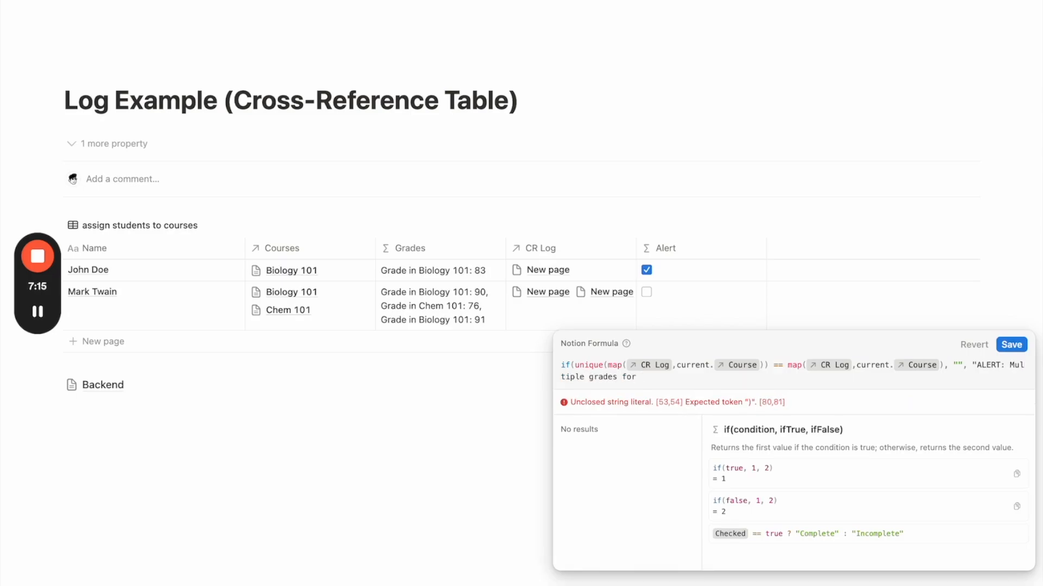
text(")
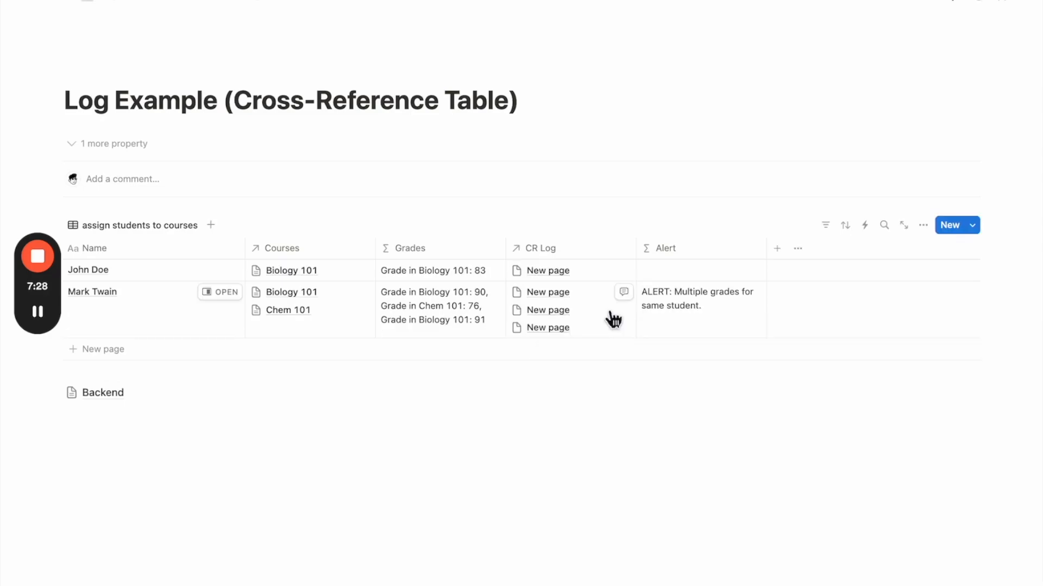
Check the second student's page, close it, and create a new template for the Students [Log Example] database.
click(216, 295)
click(511, 13)
click(976, 231)
click(993, 310)
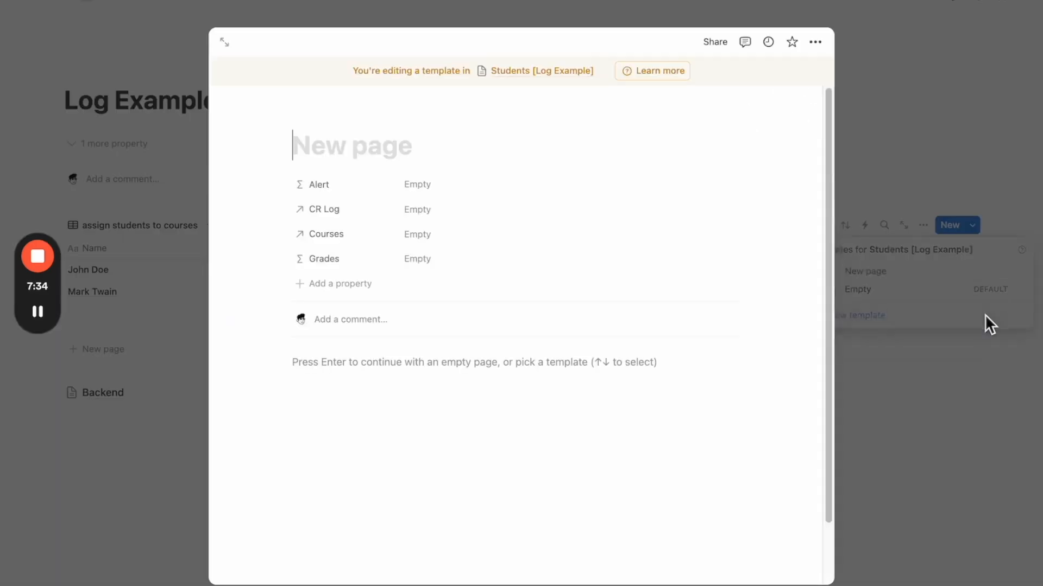
Insert a linked view of the Student-Course Cross Reference Table [Log Example] in the template body and hide its database title.
click(476, 369)
text(/)
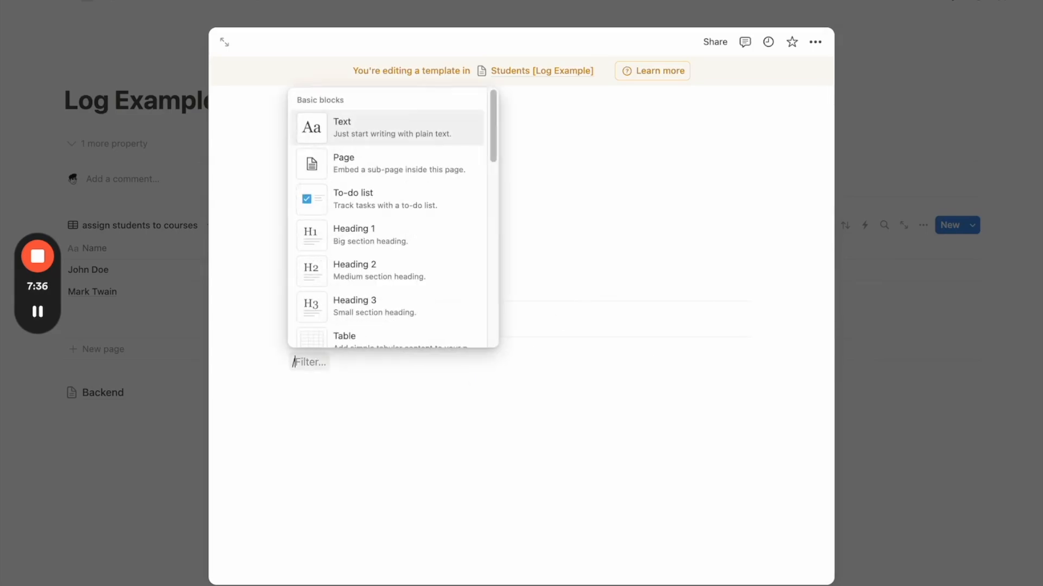
text(linked)
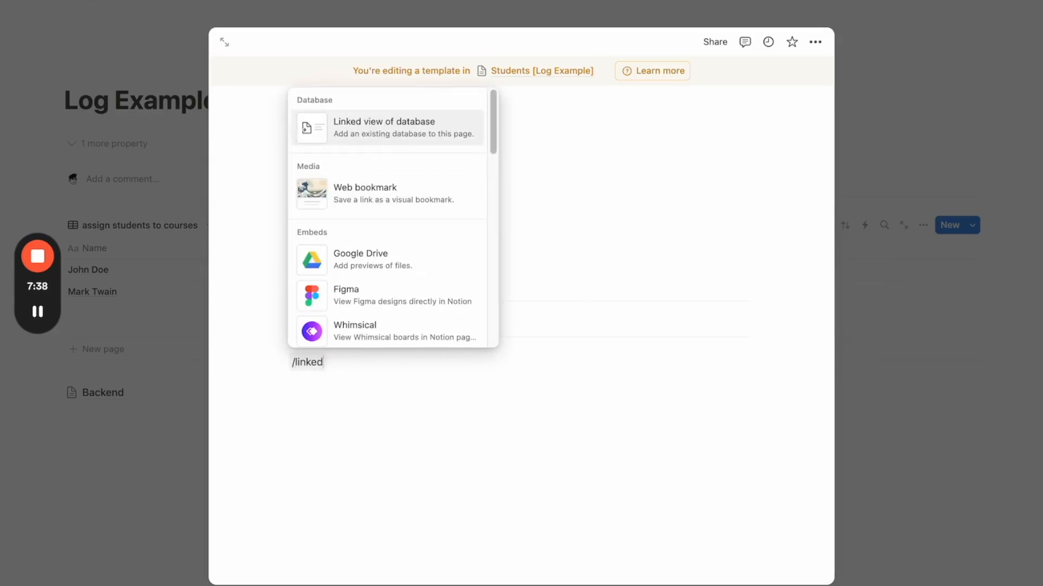
key(Return)
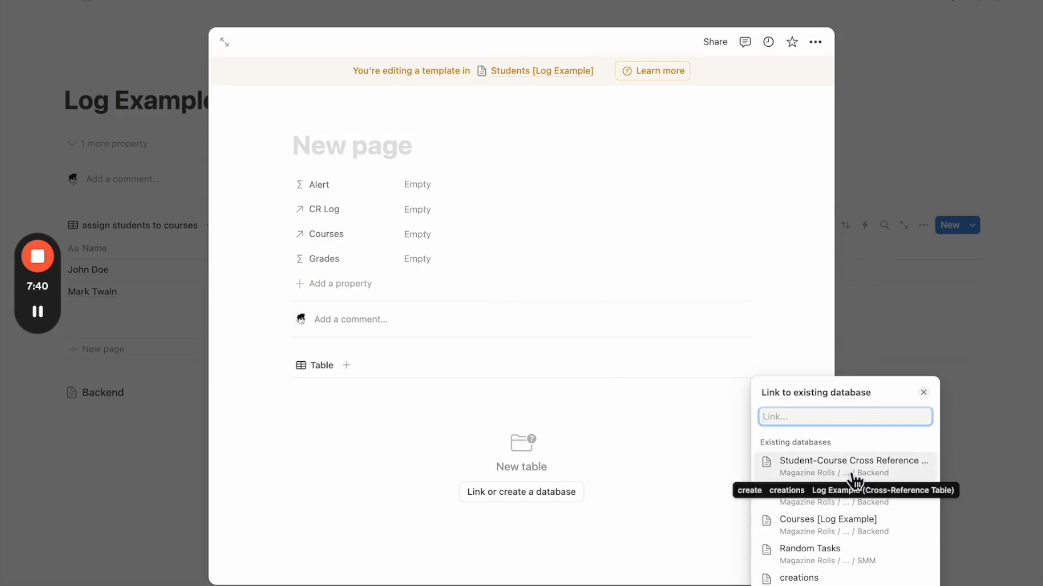
click(852, 476)
click(679, 393)
click(680, 395)
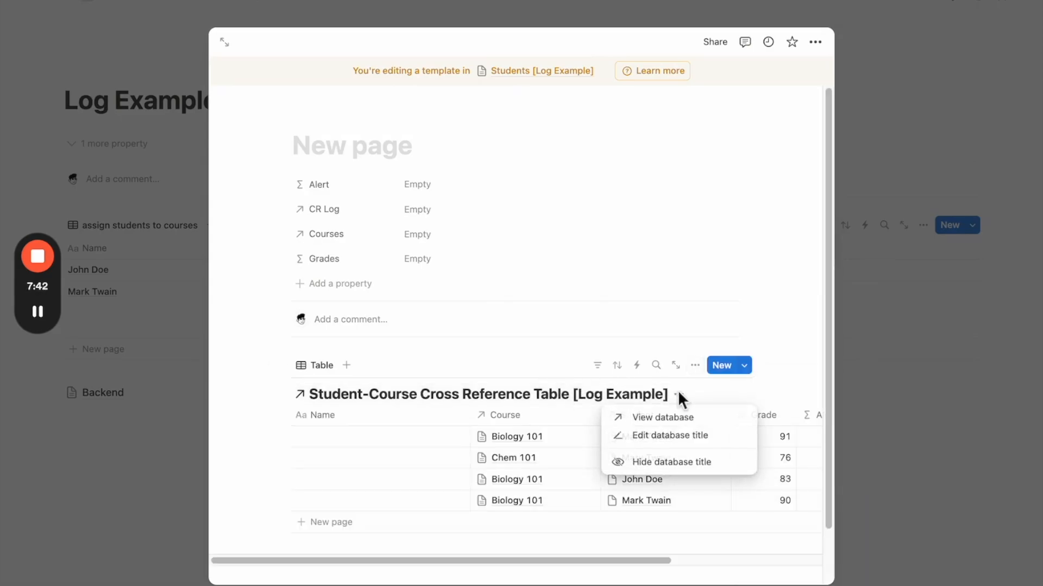
click(679, 472)
Change the linked view's layout to Gallery, trying None for the card preview before setting it back to Page content.
click(695, 366)
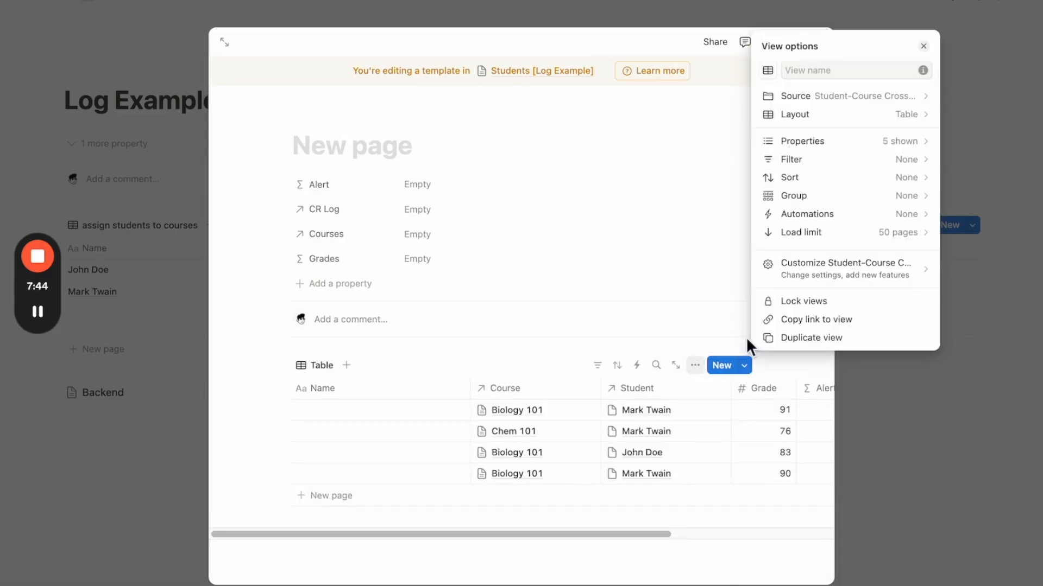
click(806, 142)
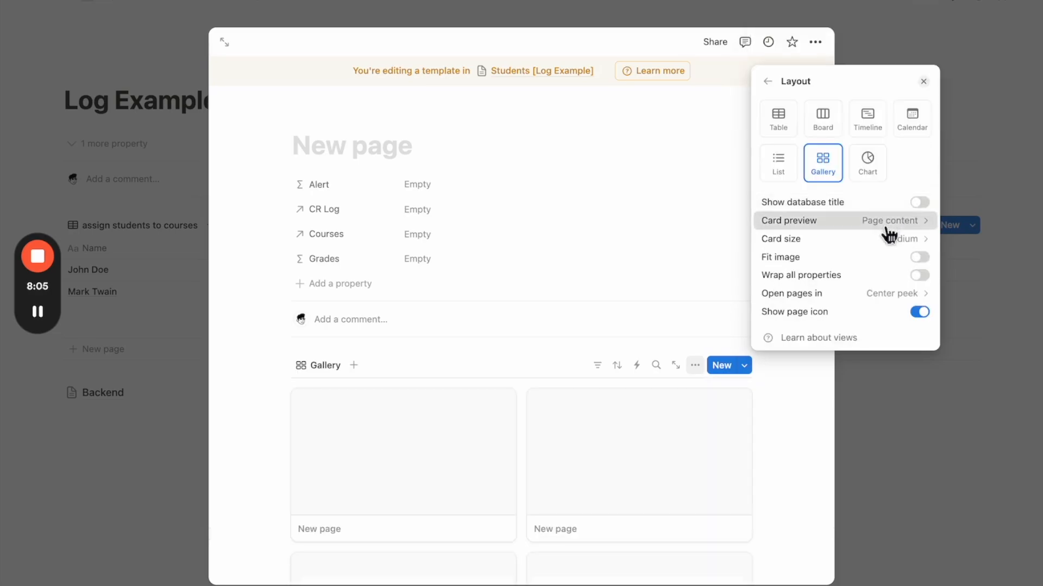
click(885, 224)
click(845, 245)
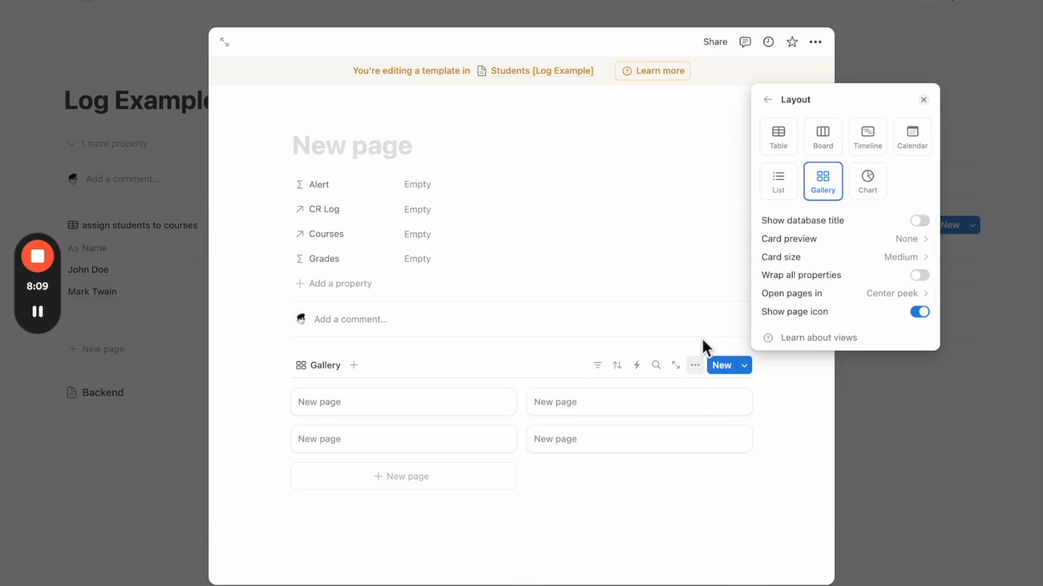
click(875, 240)
click(842, 297)
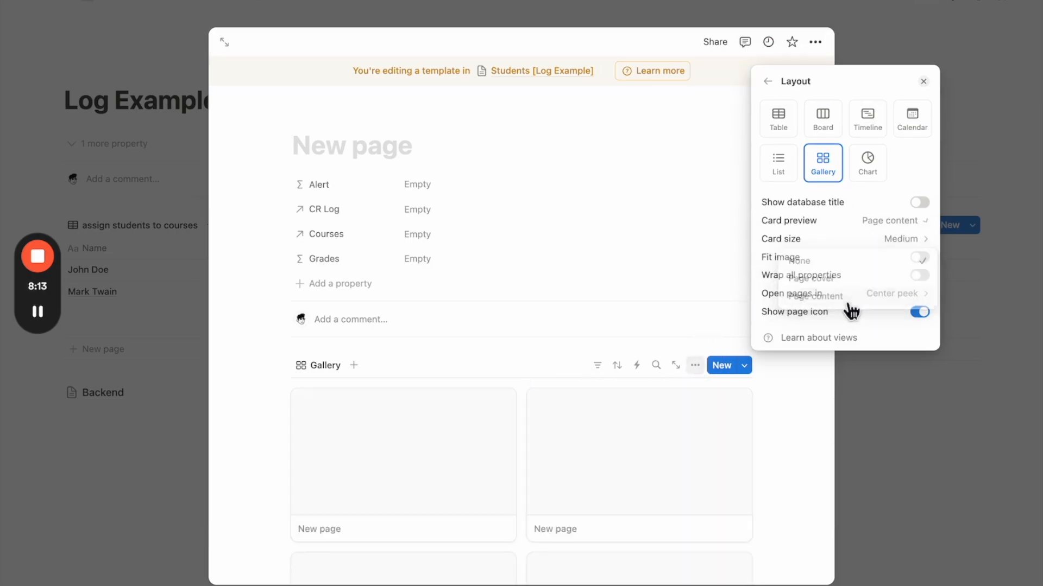
click(693, 298)
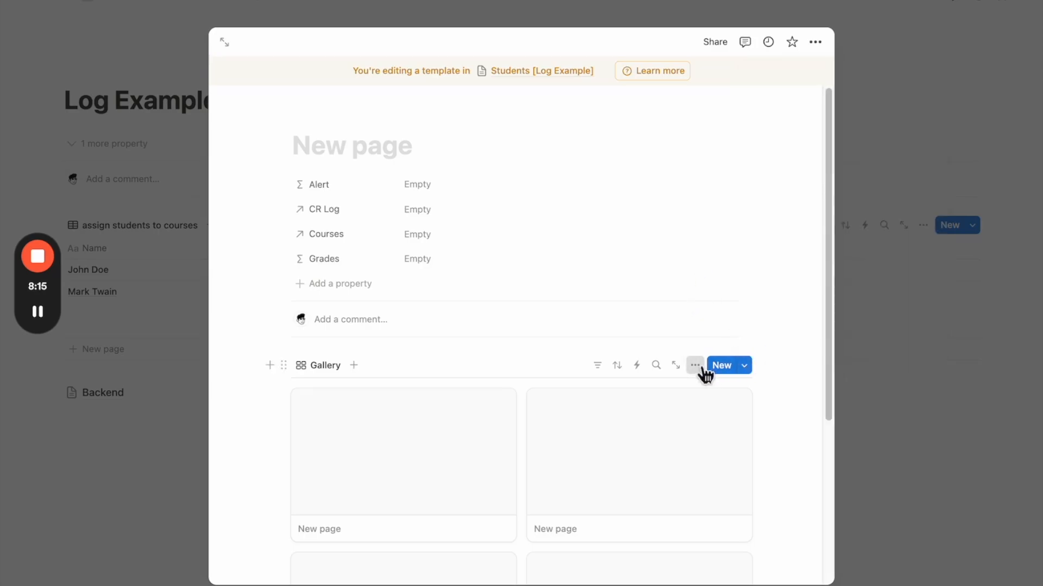
Hide the Name property on the gallery cards and show the Course and Grade properties.
click(696, 366)
click(851, 145)
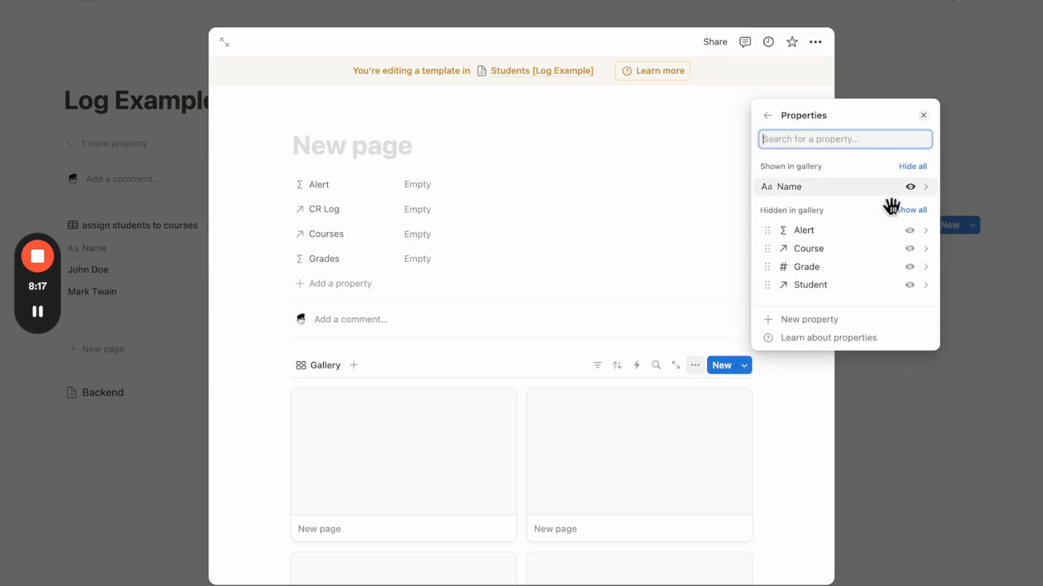
click(909, 188)
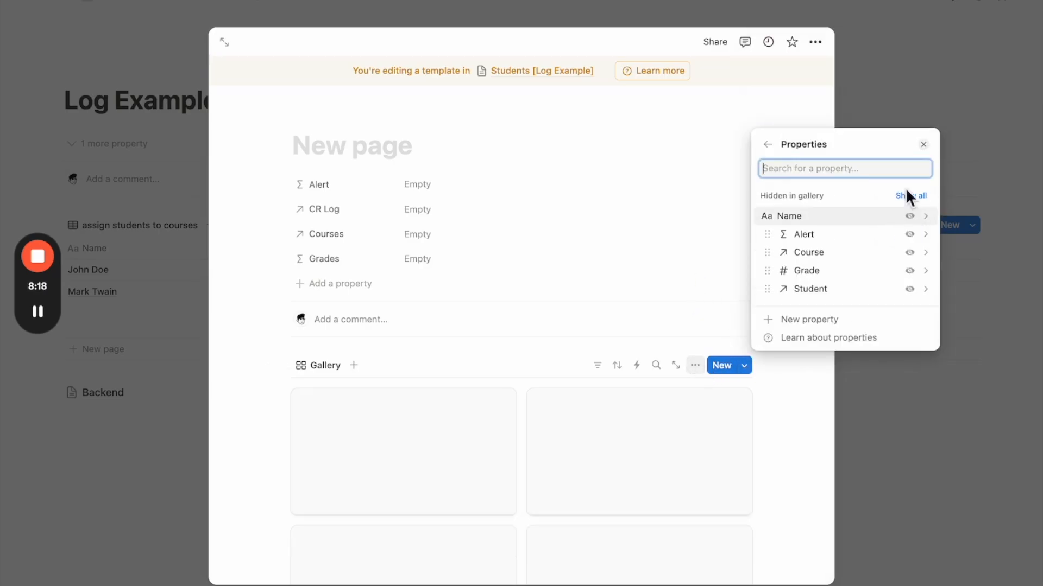
click(910, 253)
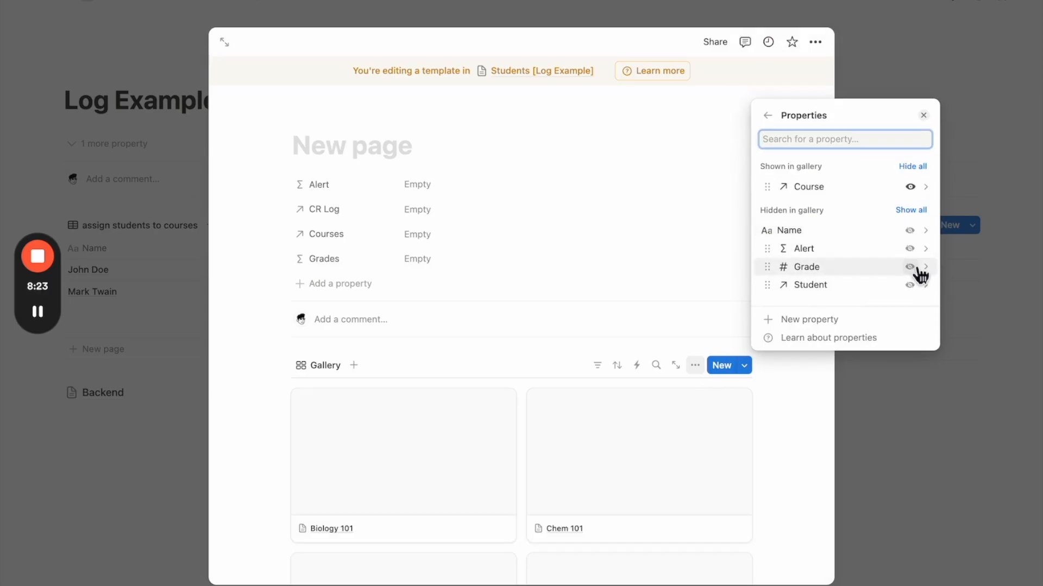
click(911, 267)
click(586, 337)
scroll(586, 336, down, 3)
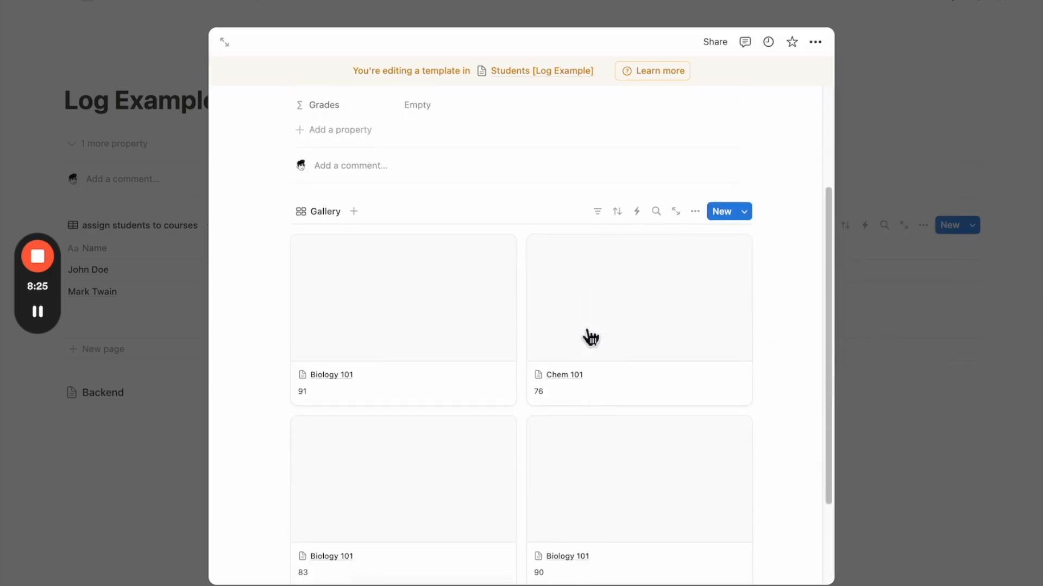
Set the gallery's card size to Small.
click(695, 212)
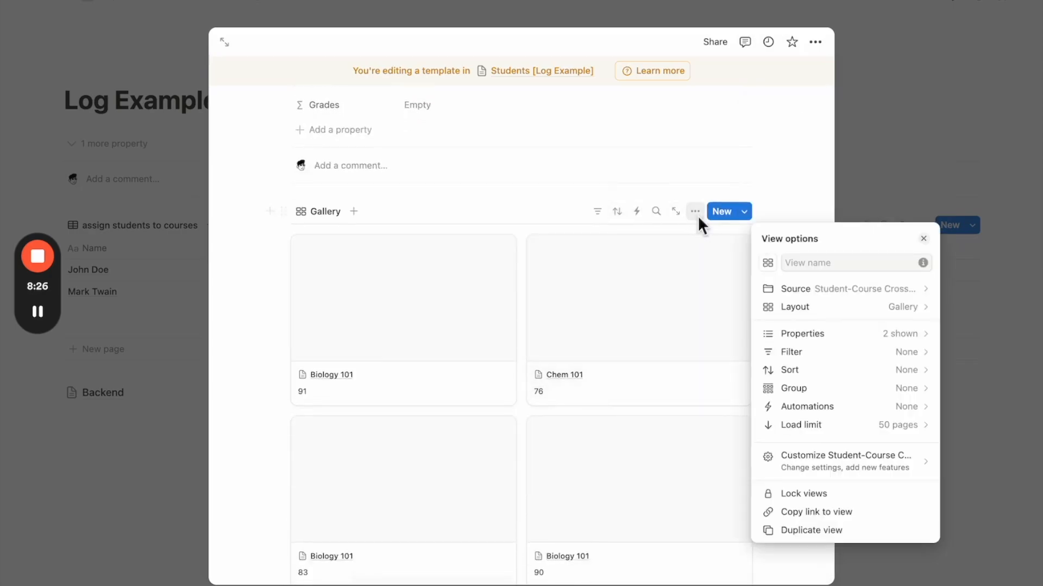
click(807, 307)
click(845, 379)
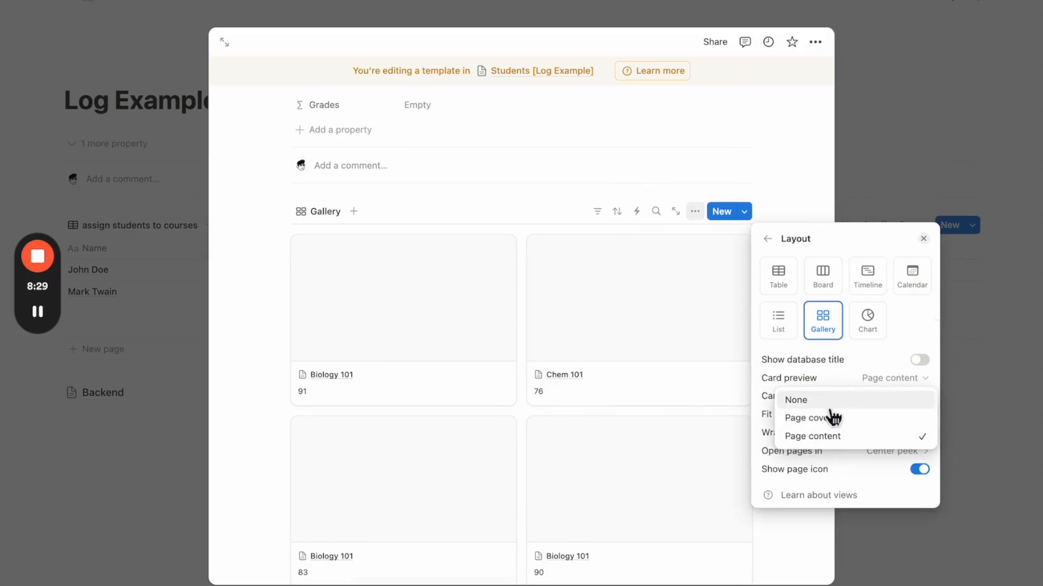
click(839, 375)
click(847, 399)
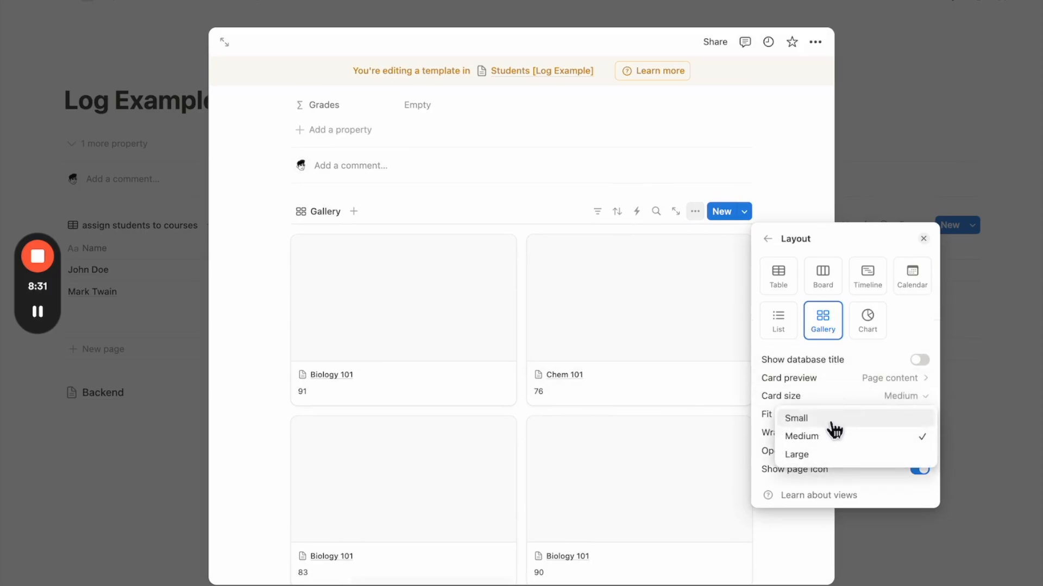
click(831, 418)
Try None for the gallery's card preview, set it to Page cover, and close the view settings.
click(855, 378)
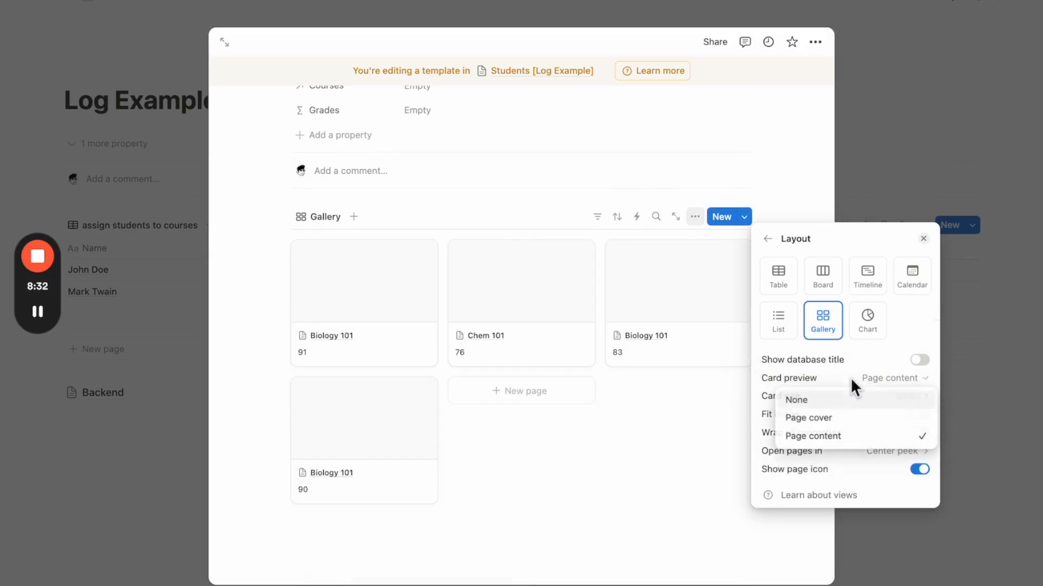
click(837, 407)
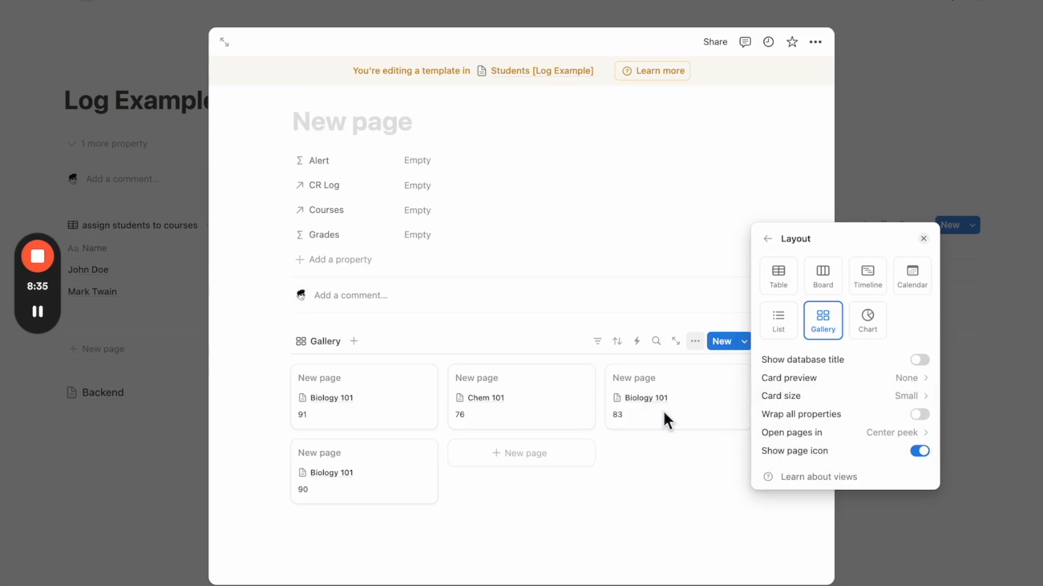
click(879, 380)
click(832, 422)
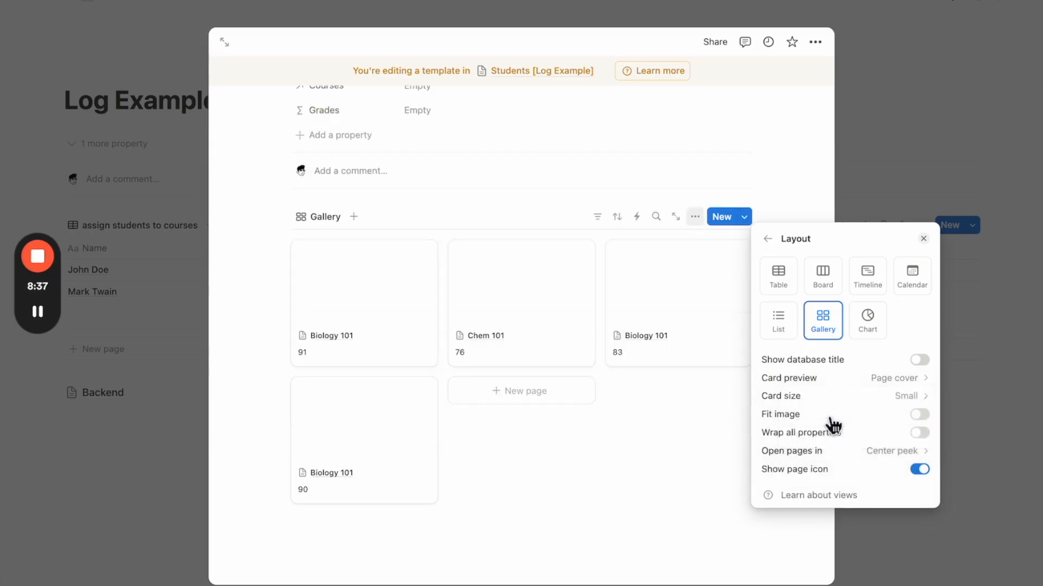
click(568, 424)
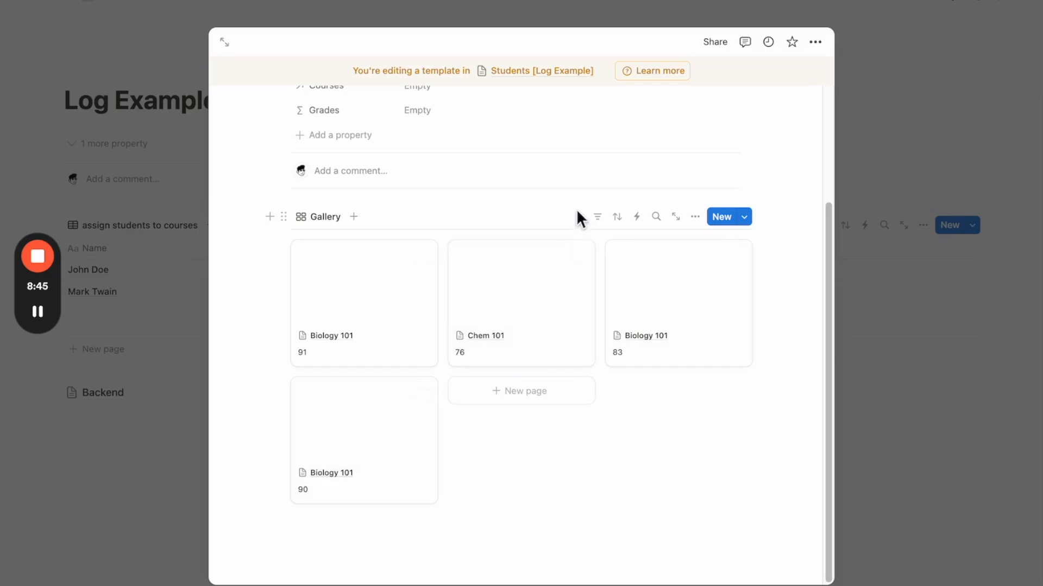
Filter the gallery to entries whose Student contains the template's New page, save the filter for everyone, and hide the filter bar.
click(597, 216)
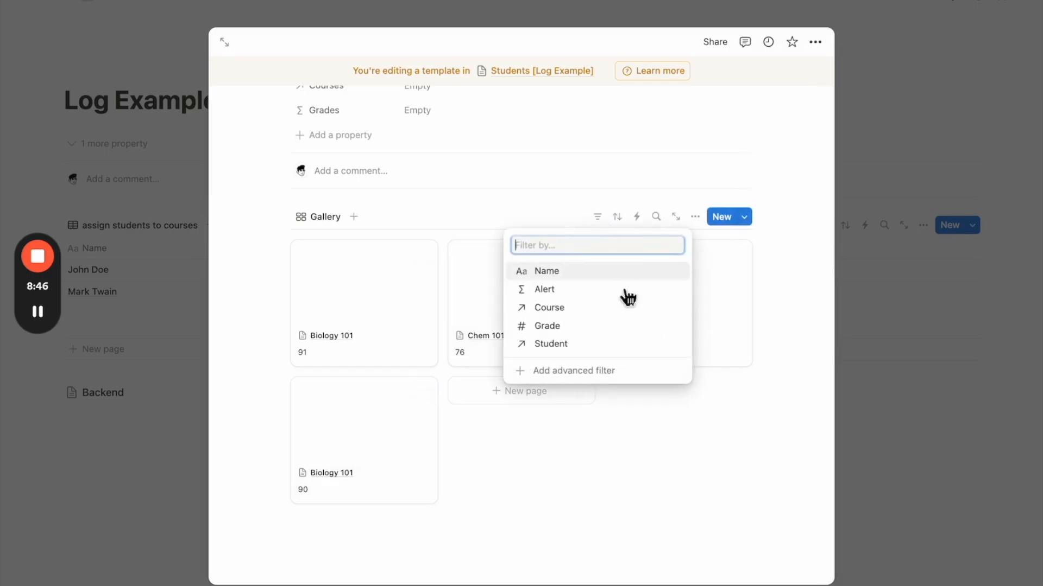
click(576, 347)
click(323, 312)
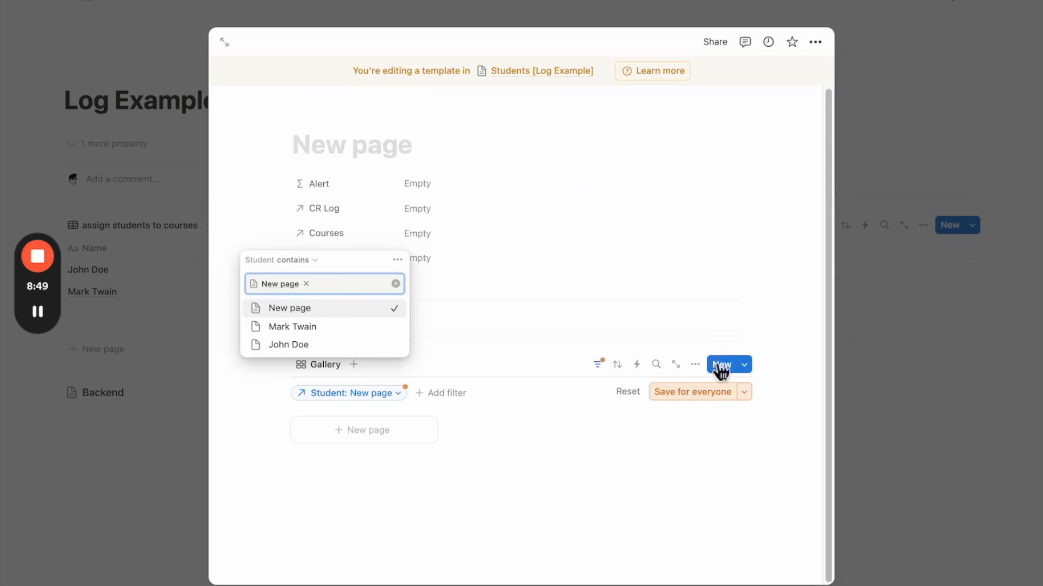
click(688, 395)
click(598, 365)
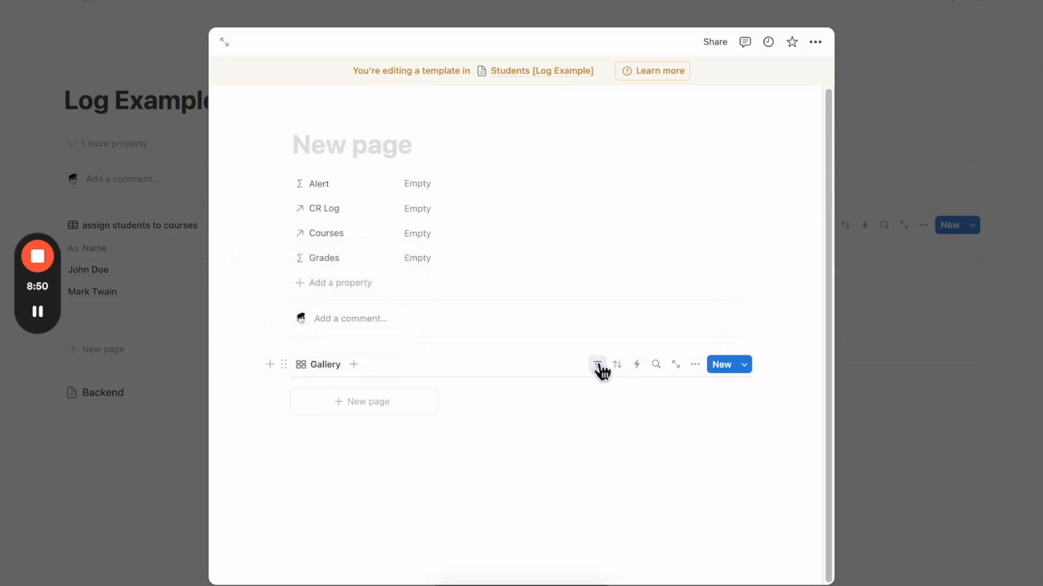
Rename the gallery view to "all grades".
click(321, 365)
click(343, 389)
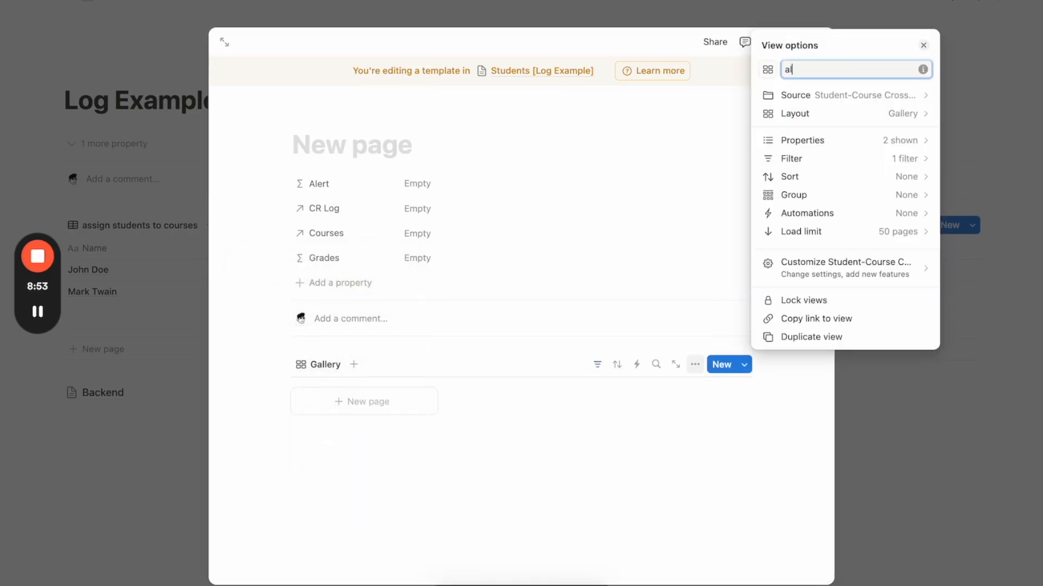
text(all grades)
key(Return)
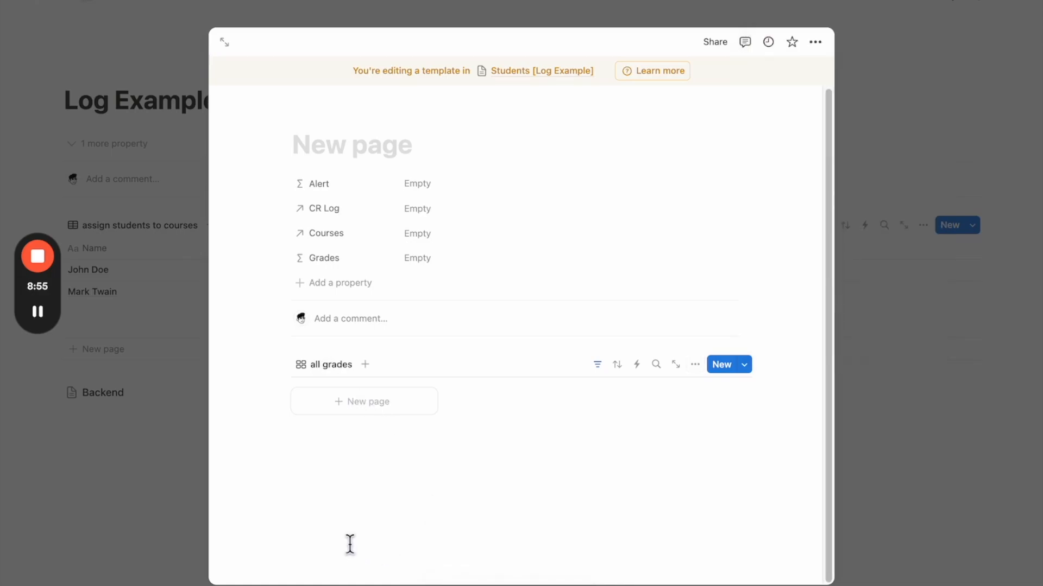
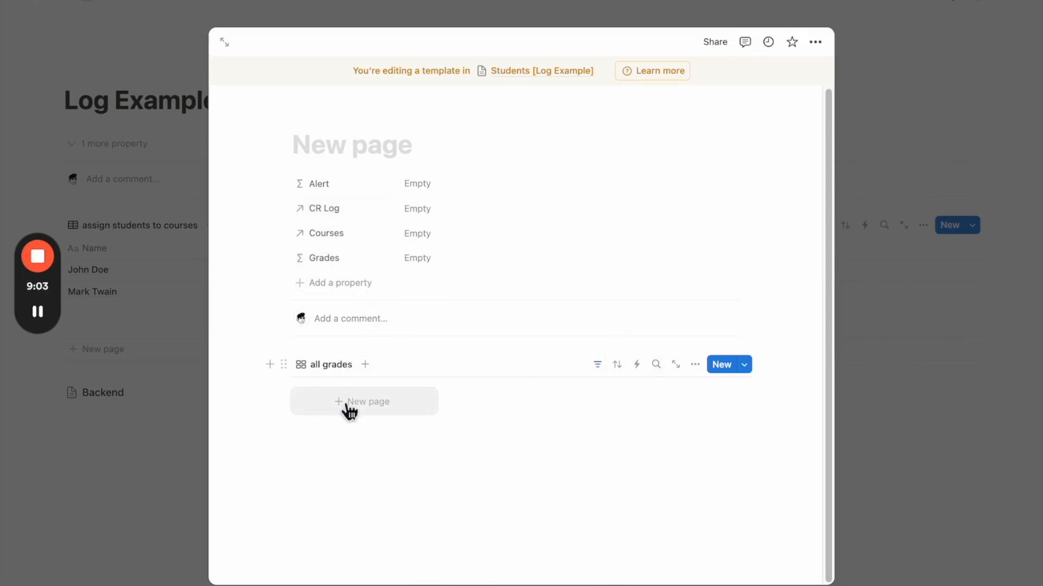
Close the student template and insert a linked database view on the main page, between the students table and Backend.
click(933, 367)
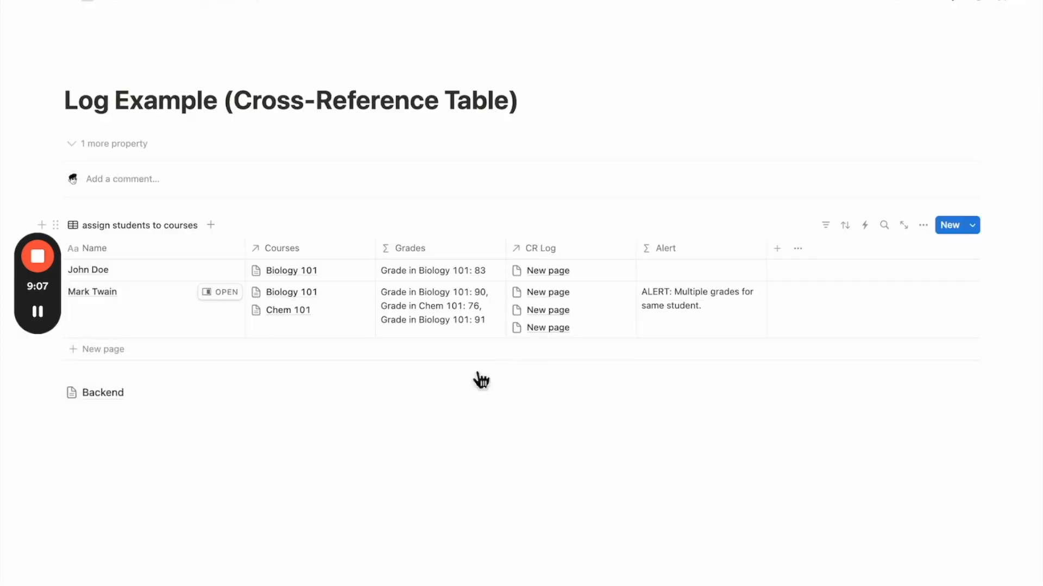
drag(35, 234, 37, 428)
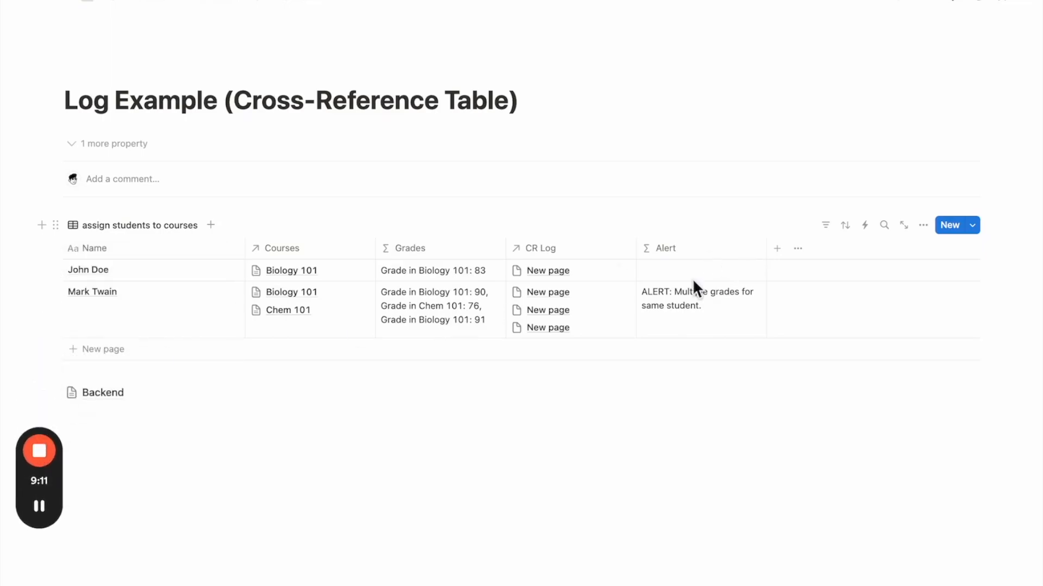
click(40, 225)
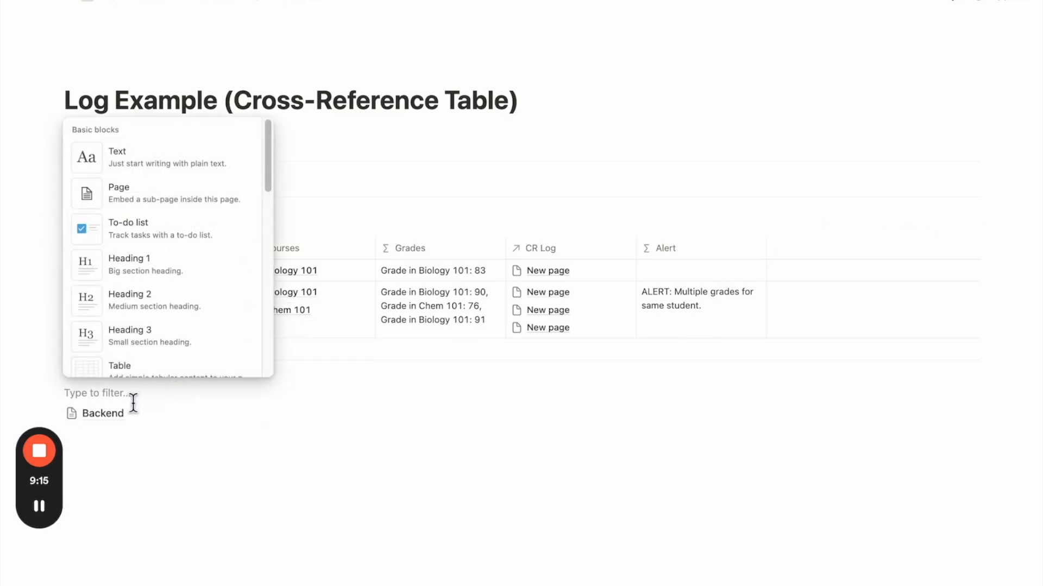
text(linked)
key(Return)
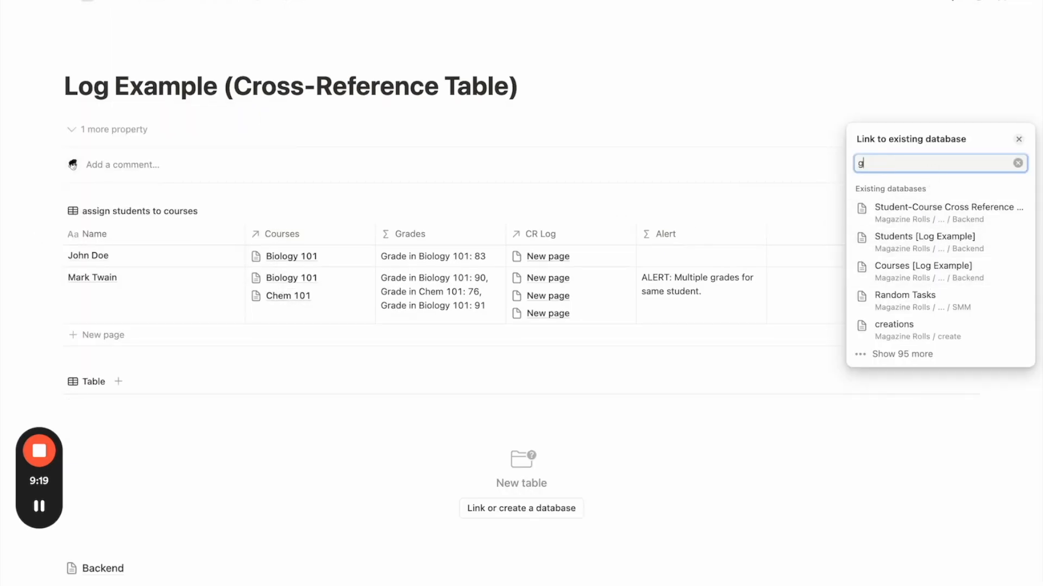
Link the new block to the Students [Log Example] database using its existing all students view.
key(BackSpace)
key(BackSpace)
key(BackSpace)
key(BackSpace)
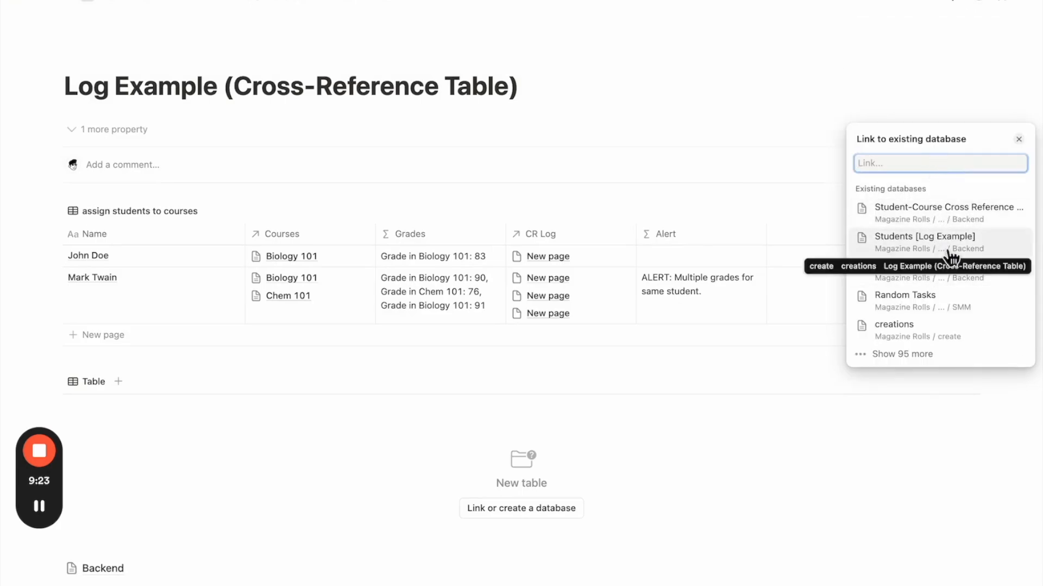
click(890, 242)
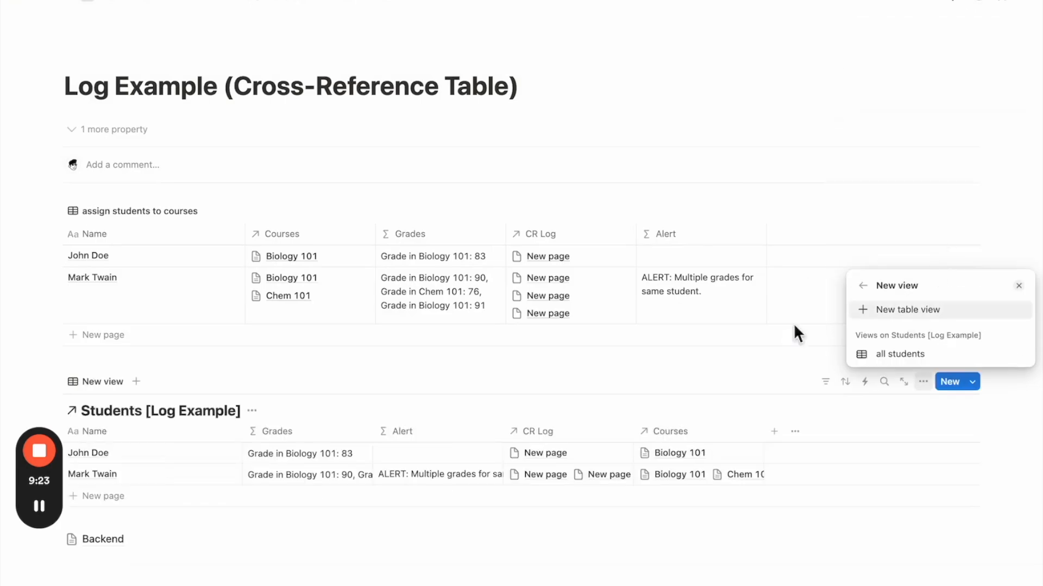
click(863, 285)
click(949, 227)
click(937, 359)
Change the linked all students view to a Gallery layout with the database title hidden and card preview set to None.
click(958, 139)
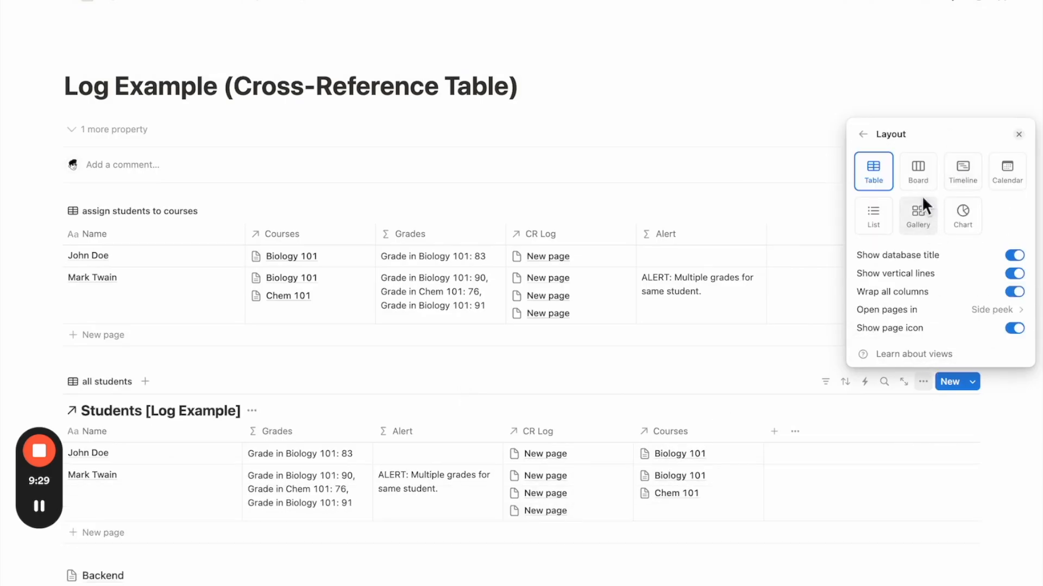
click(919, 220)
click(923, 220)
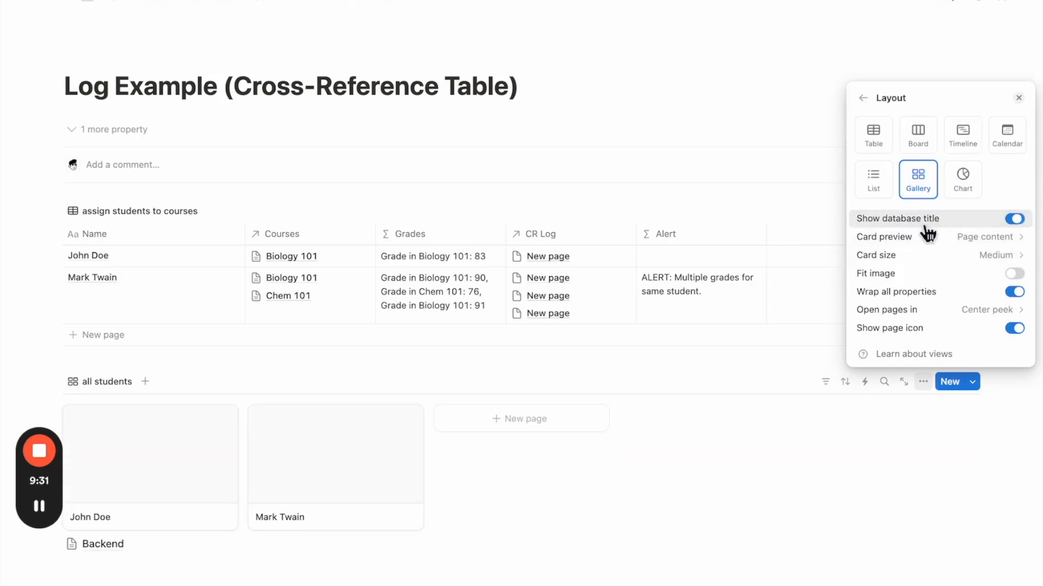
click(945, 239)
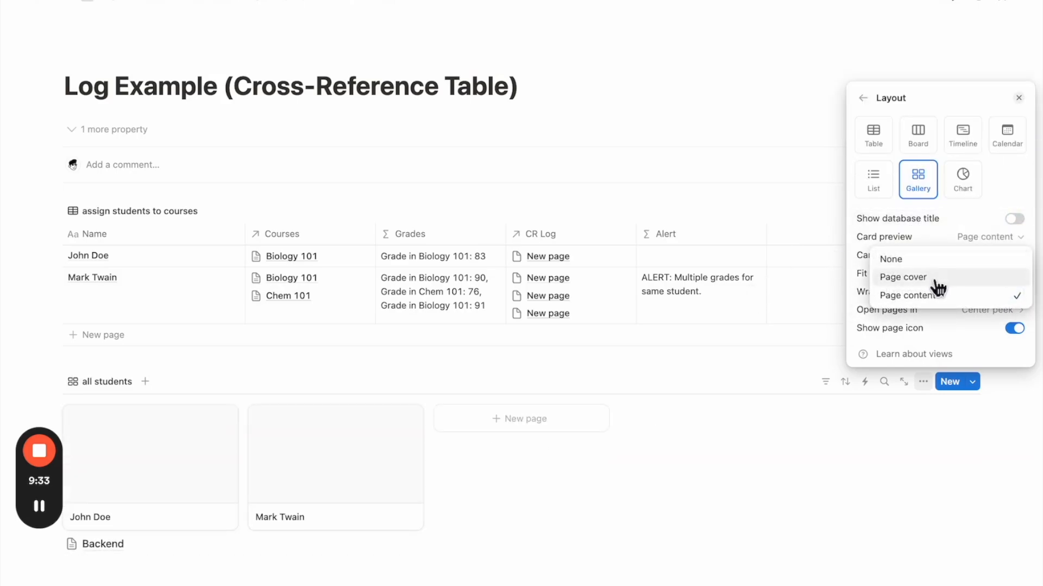
click(937, 260)
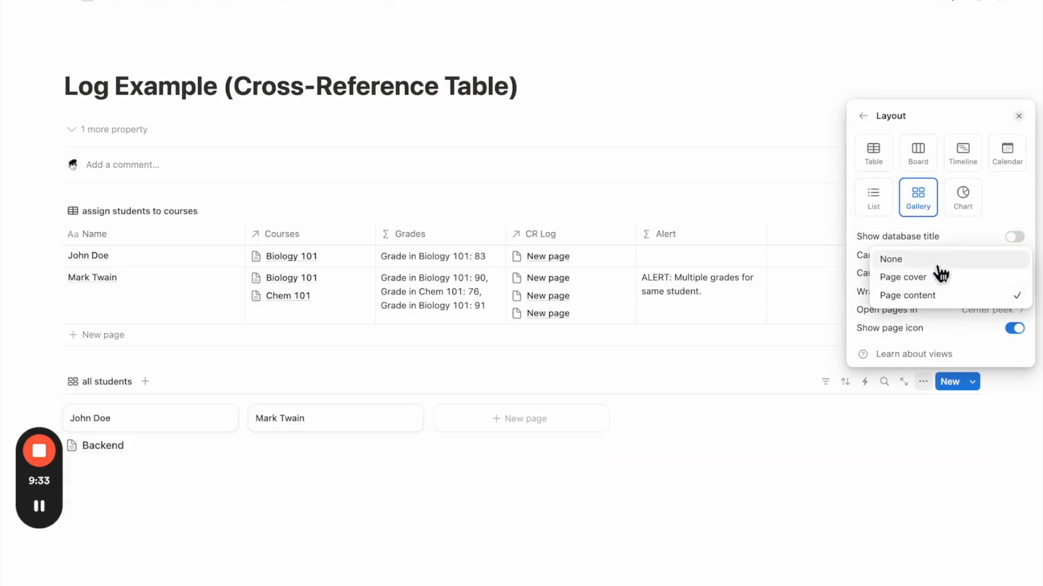
Show Courses, Grades and Alert on the all students gallery cards, with Courses ordered before Grades.
click(862, 115)
click(908, 159)
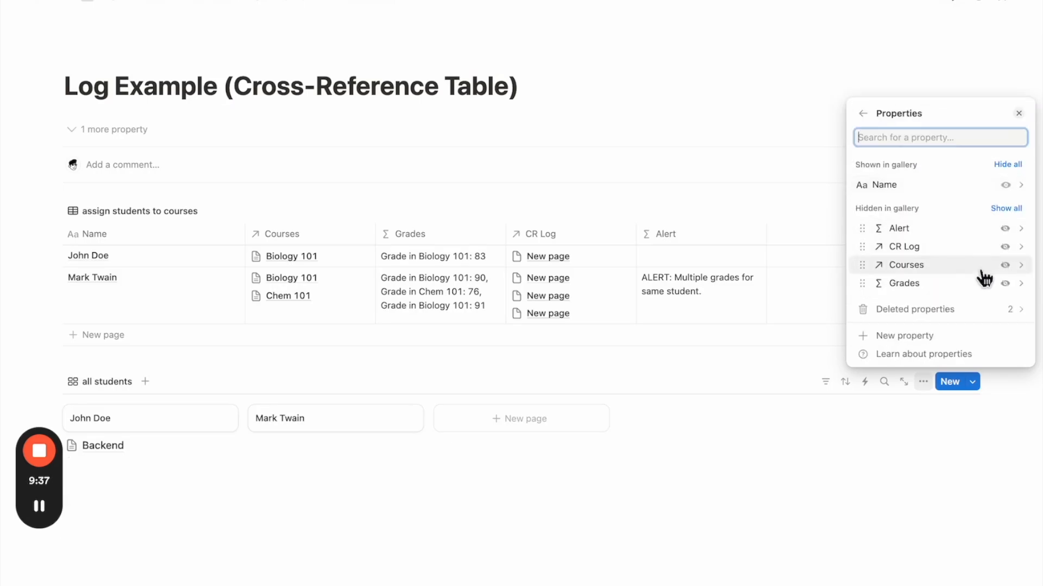
click(1006, 283)
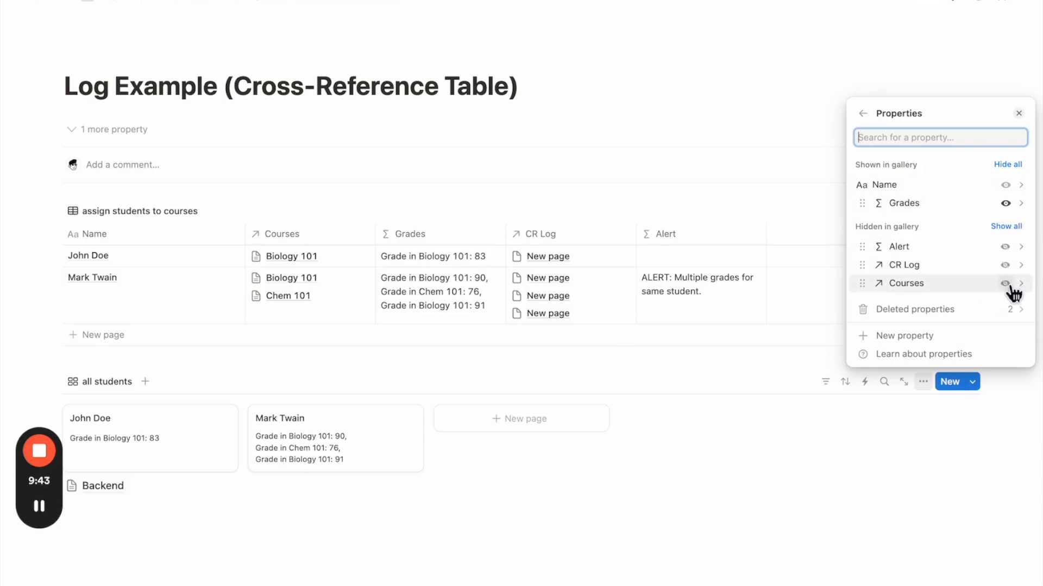
click(1005, 283)
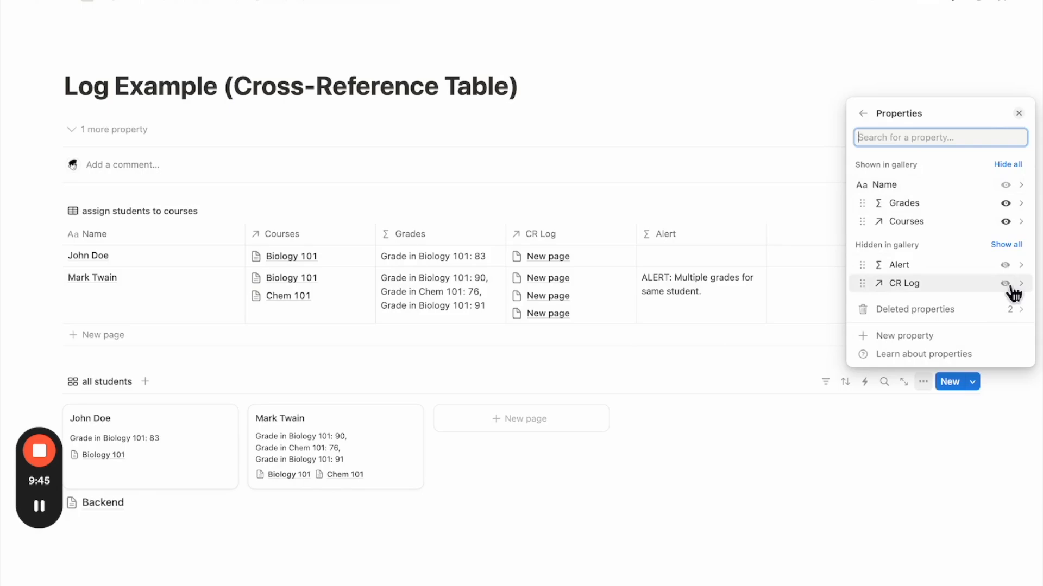
click(1005, 265)
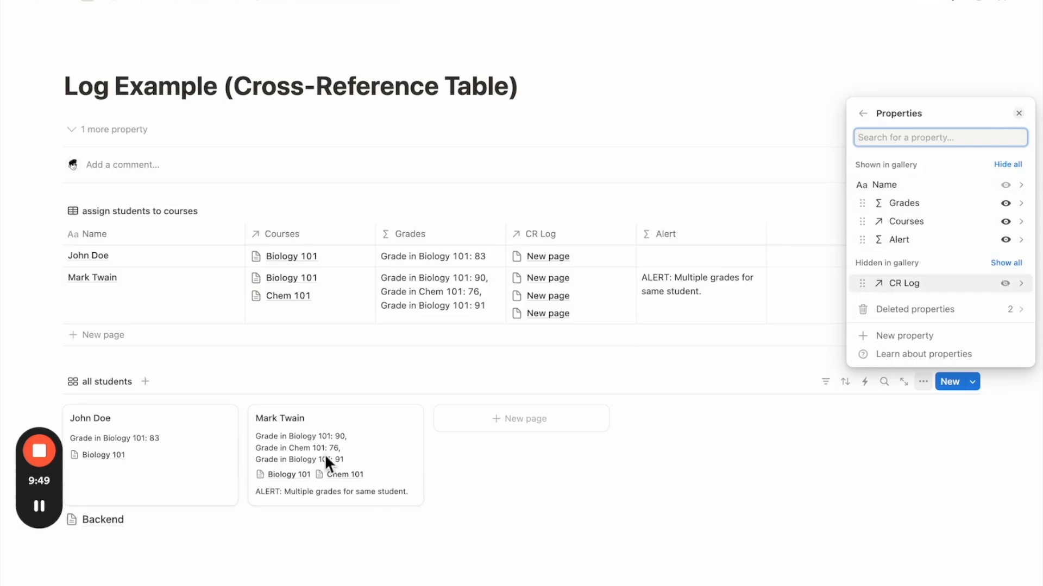
drag(942, 231, 943, 211)
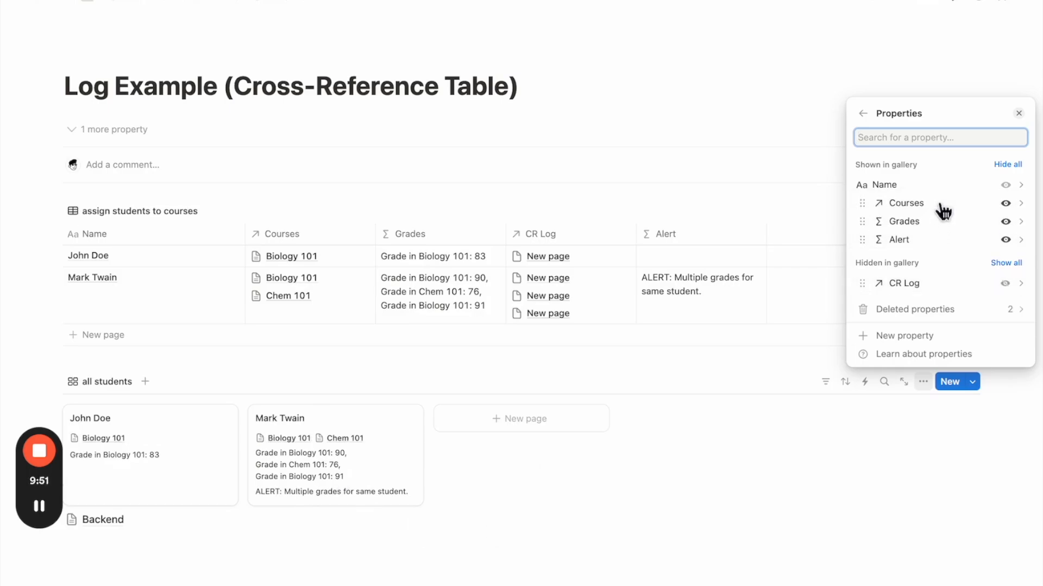
click(589, 482)
Move the all students gallery into a column beside the assign students to courses table.
scroll(590, 485, down, 3)
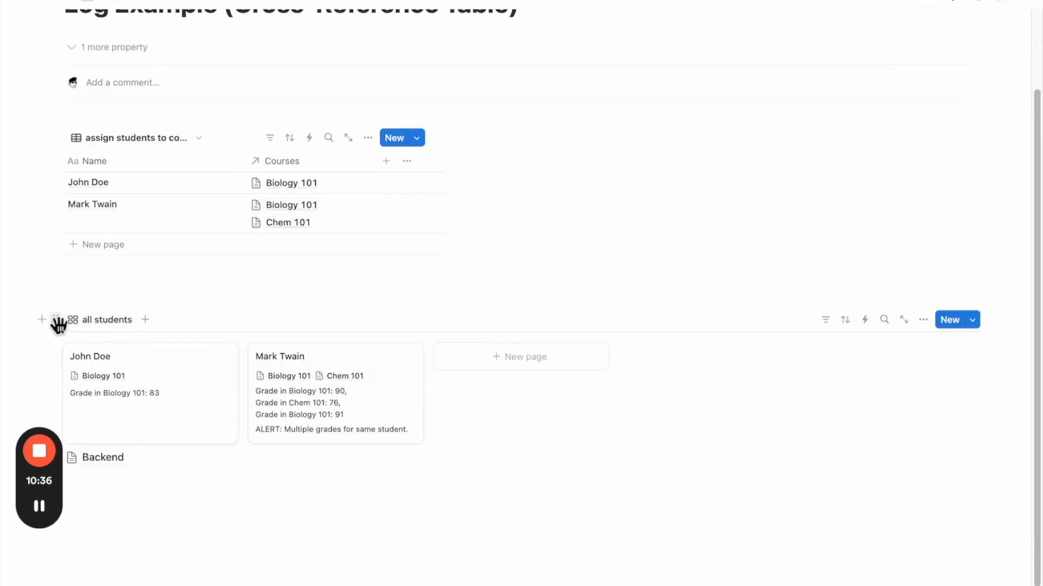
drag(58, 324, 612, 124)
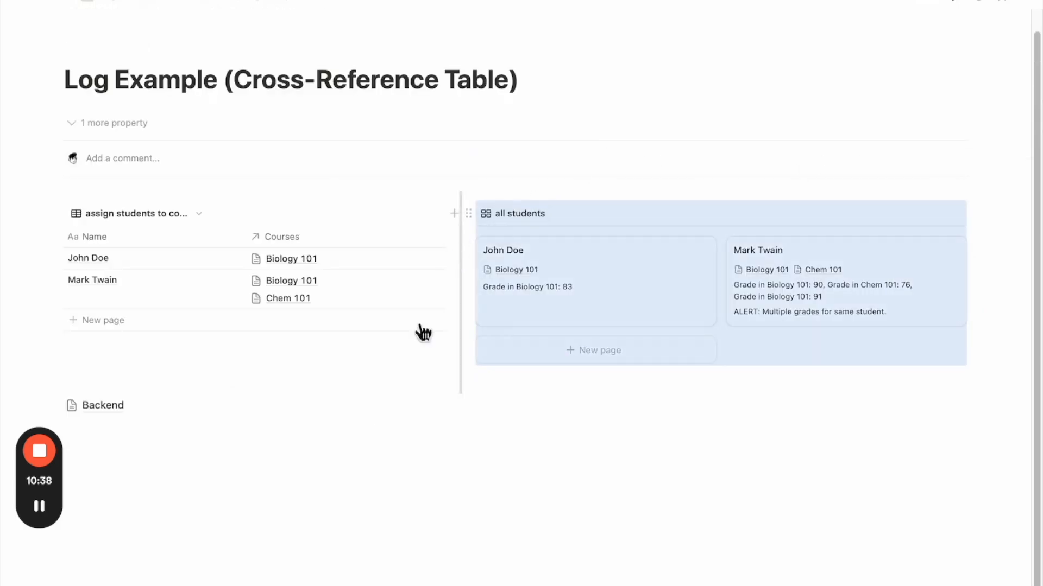
click(336, 374)
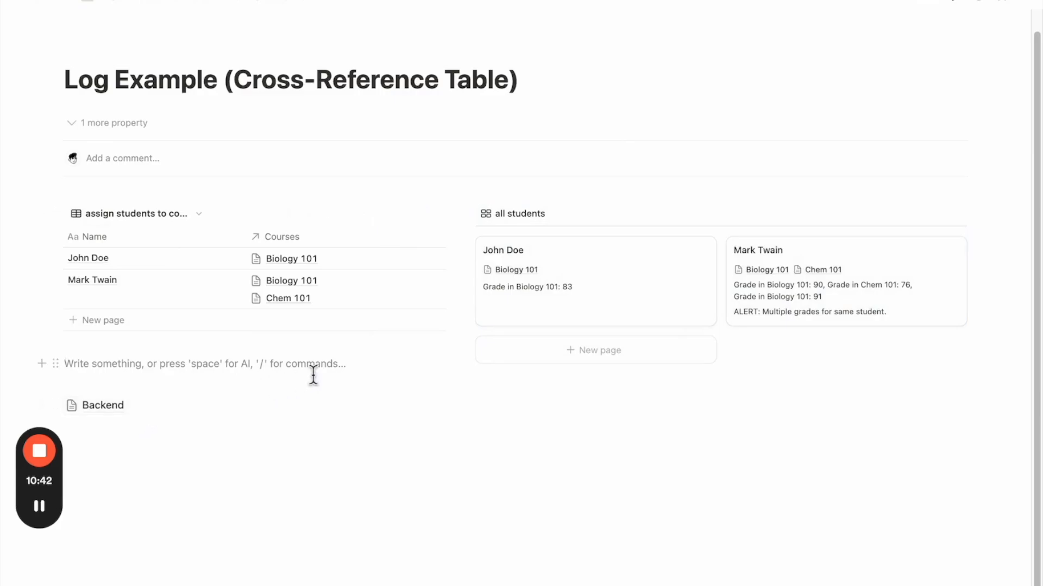
Add a linked all courses view of Courses [Log Example] below Backend and set its layout to List.
click(279, 451)
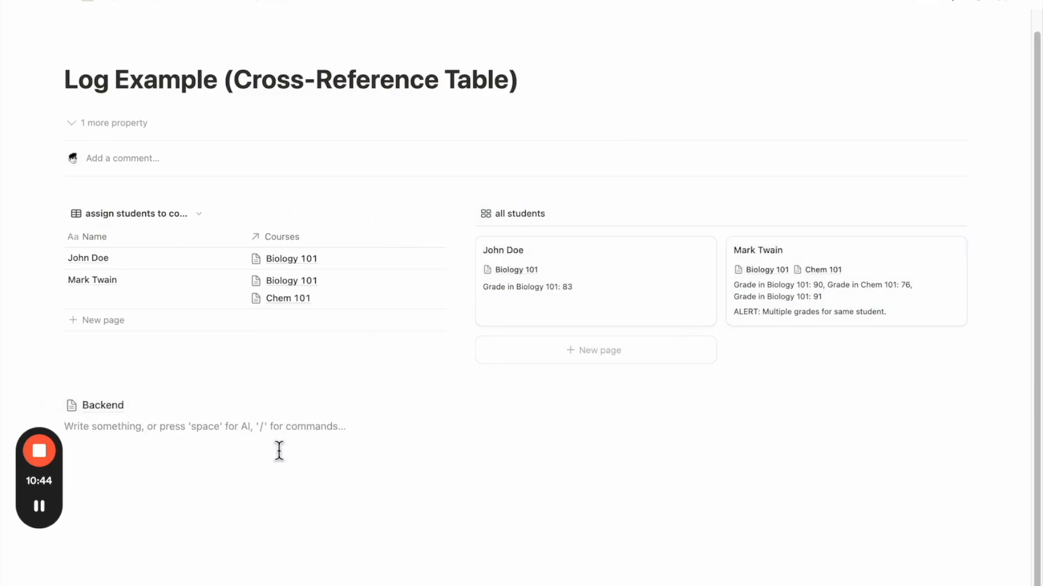
text(/linked)
key(Return)
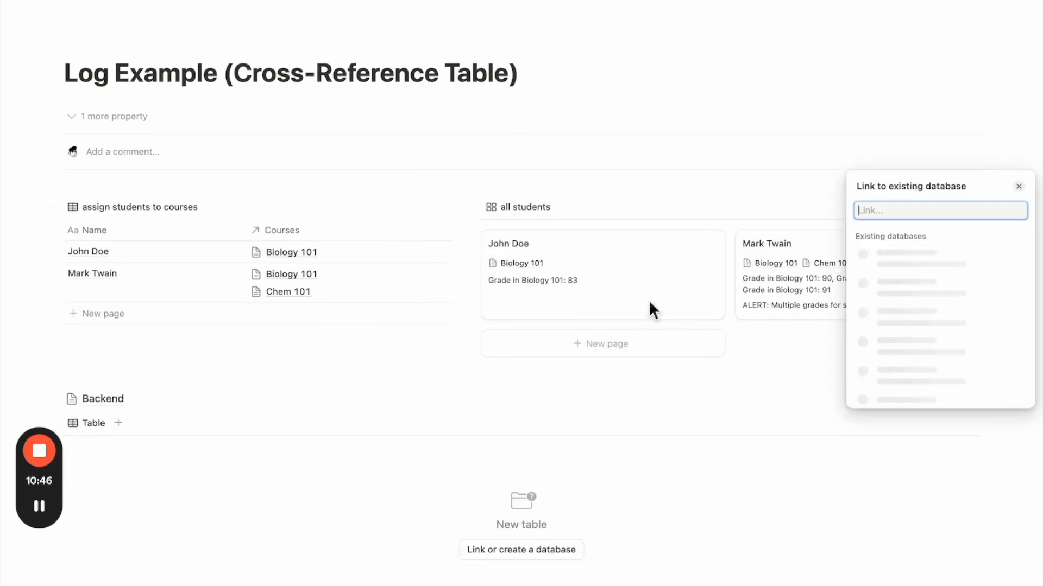
click(930, 312)
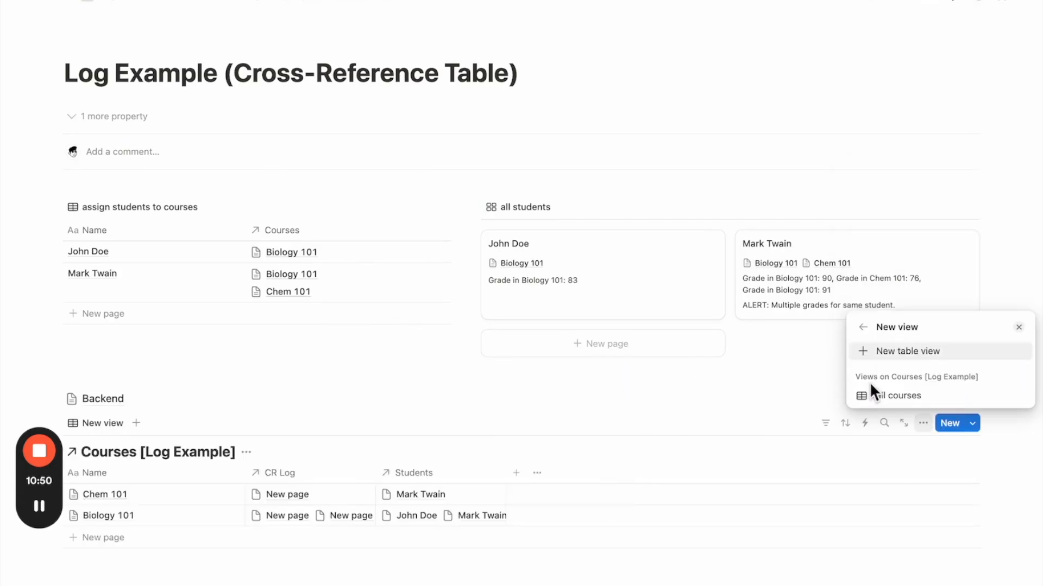
click(871, 392)
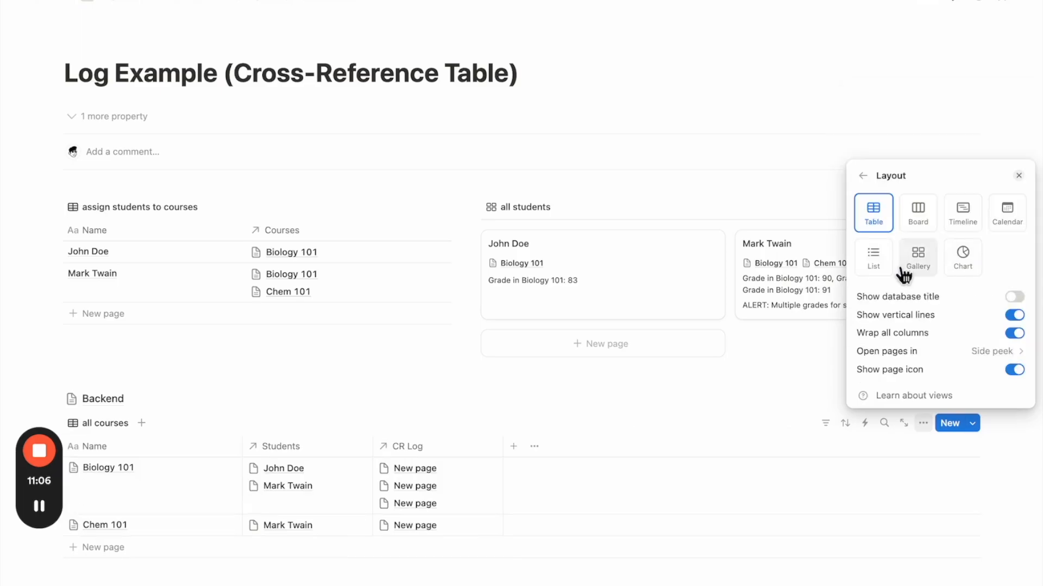
click(874, 264)
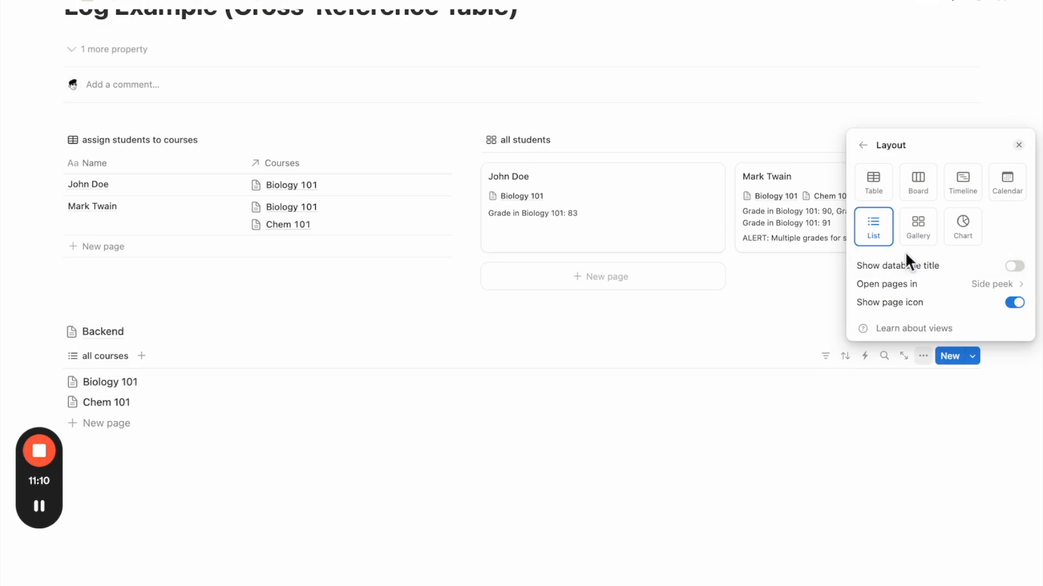
Try showing the Students property in the all courses list, hide it again, and close the view settings.
click(864, 146)
click(922, 132)
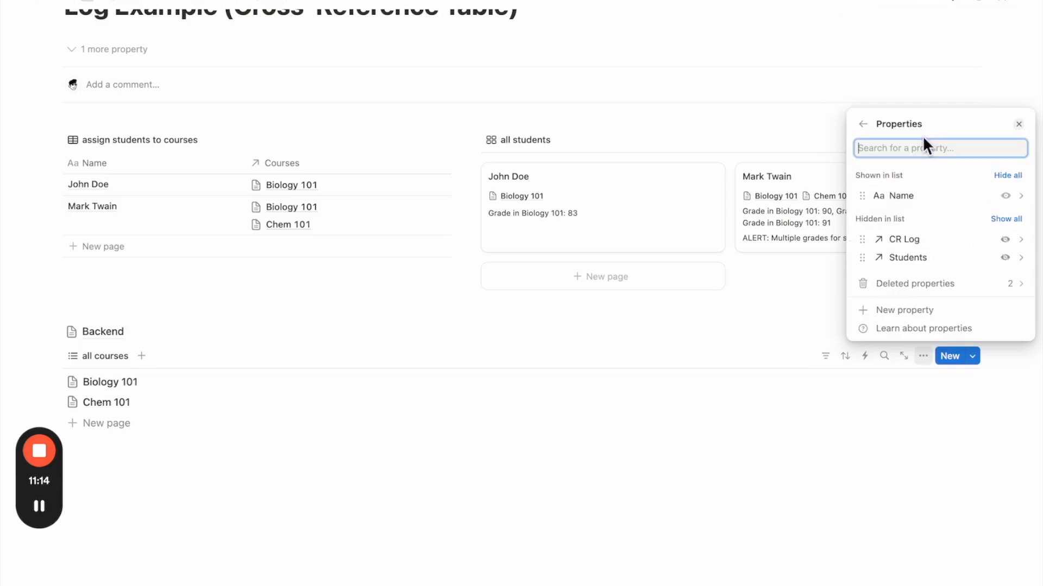
click(1005, 258)
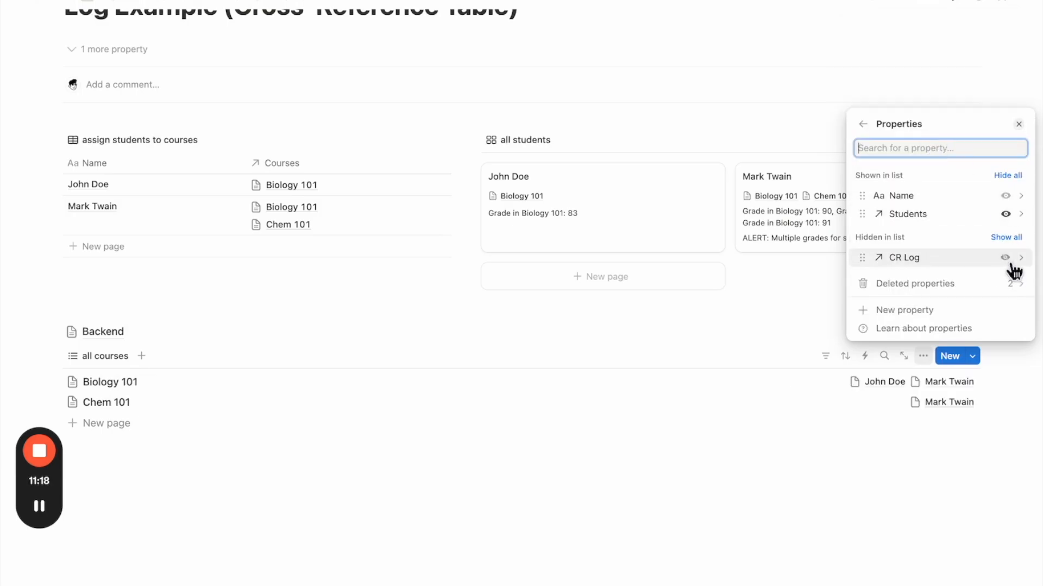
click(1006, 215)
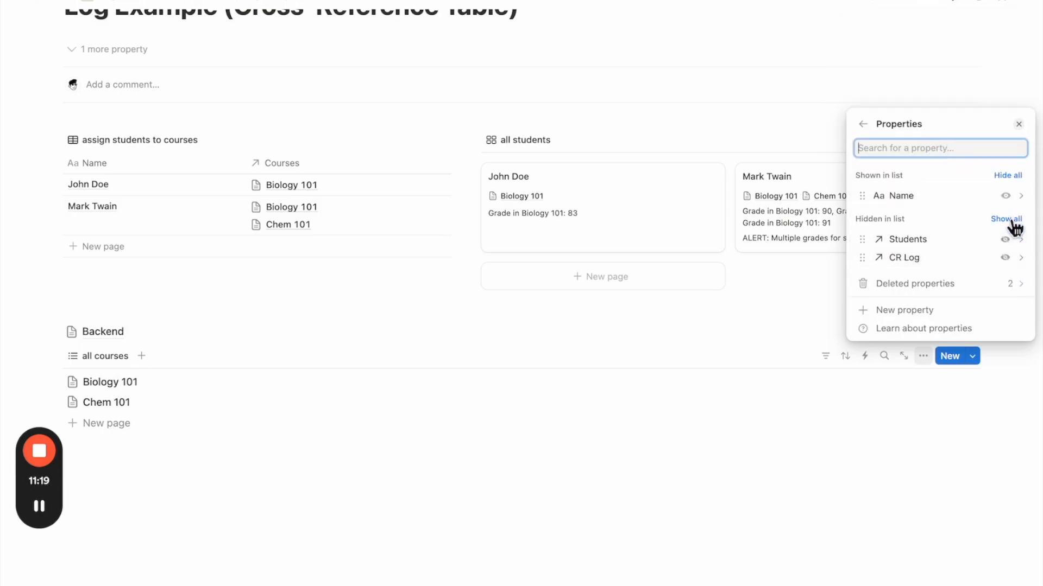
click(653, 470)
Stack the all courses list, the all students gallery and the Backend page in that order below the assign students to courses table.
drag(55, 356, 162, 318)
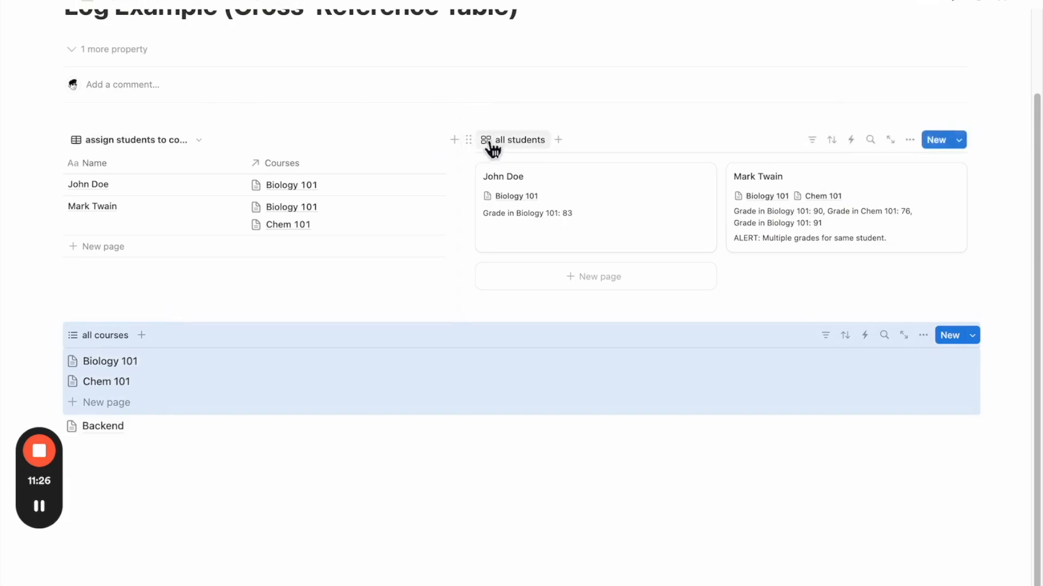
drag(468, 139, 431, 486)
drag(138, 423, 170, 571)
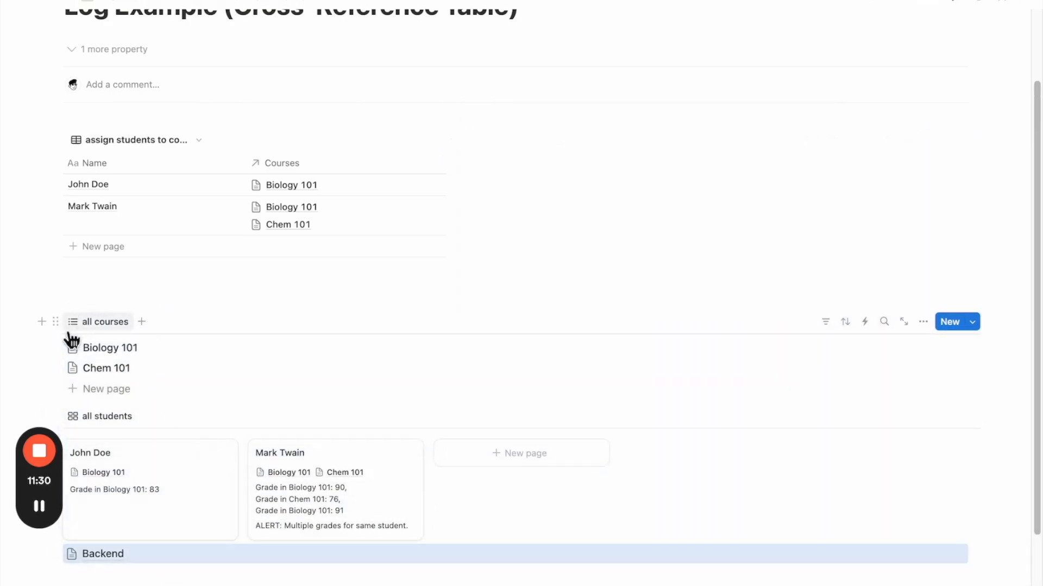
Place the all courses list in the first column and the assign students to courses table in the column beside it.
drag(56, 321, 125, 277)
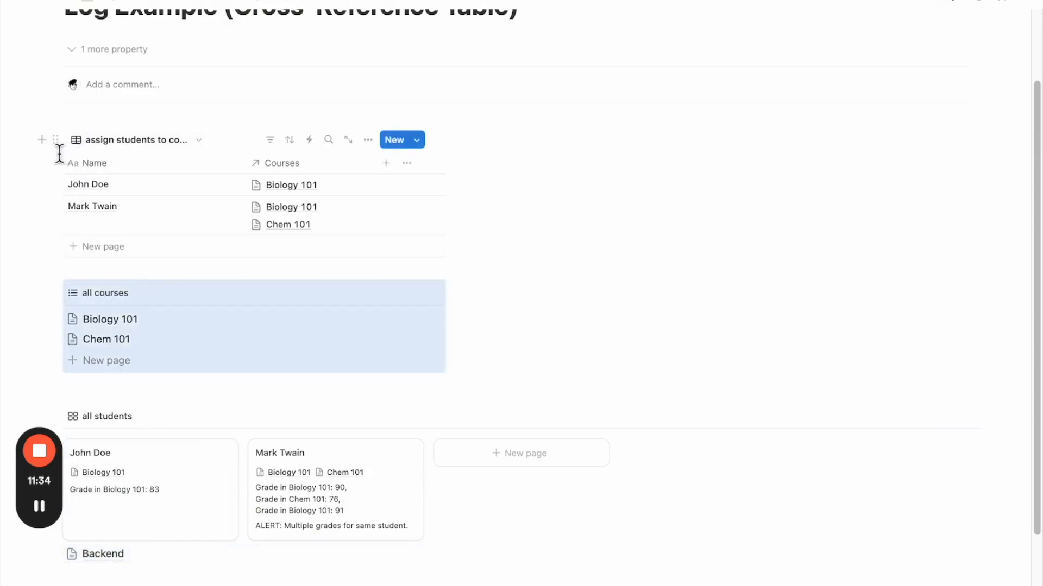
drag(56, 139, 519, 144)
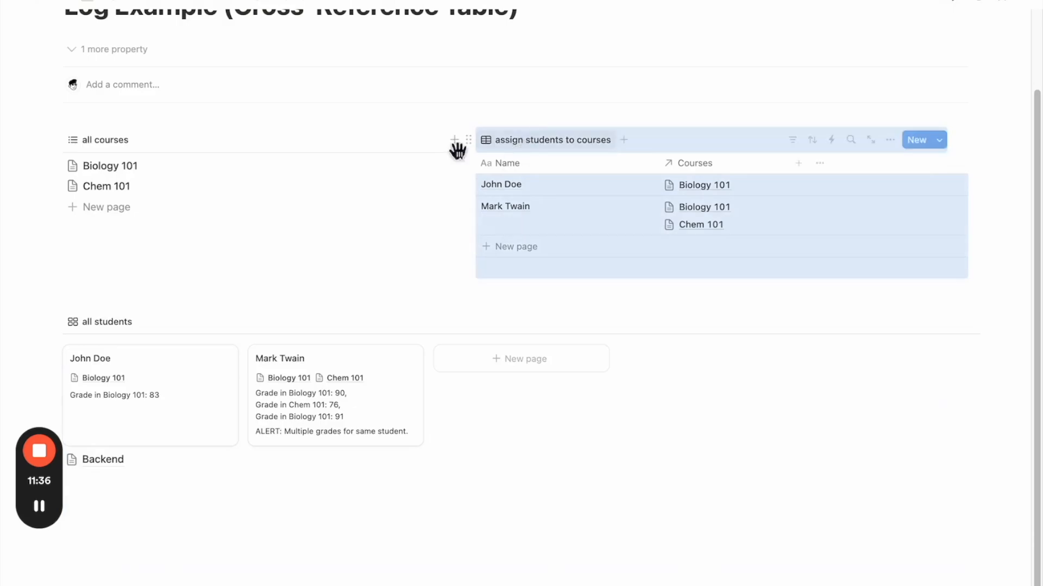
click(427, 285)
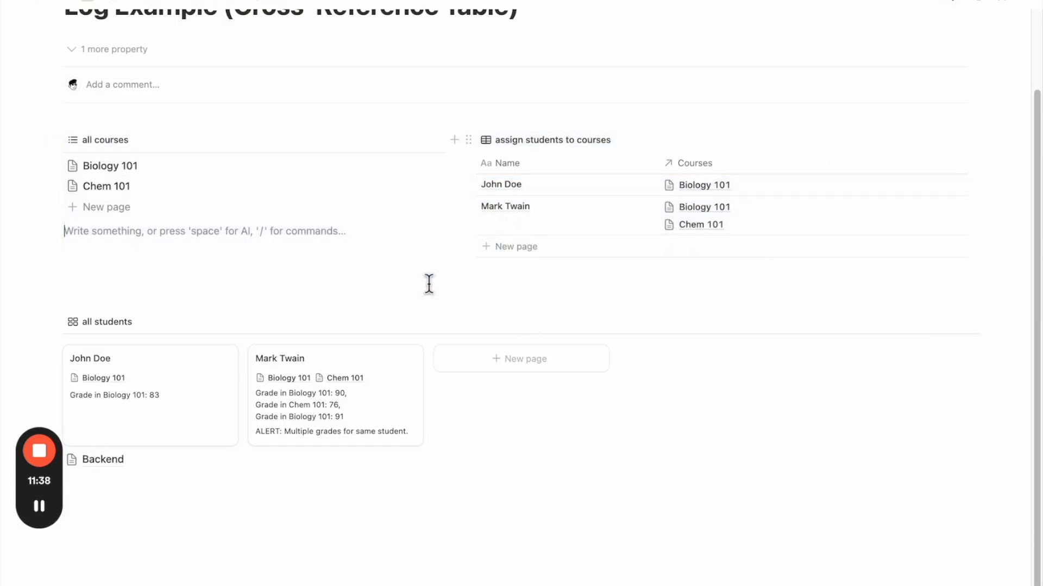
Add a new course named "Psychology 101" to the all courses list.
click(207, 212)
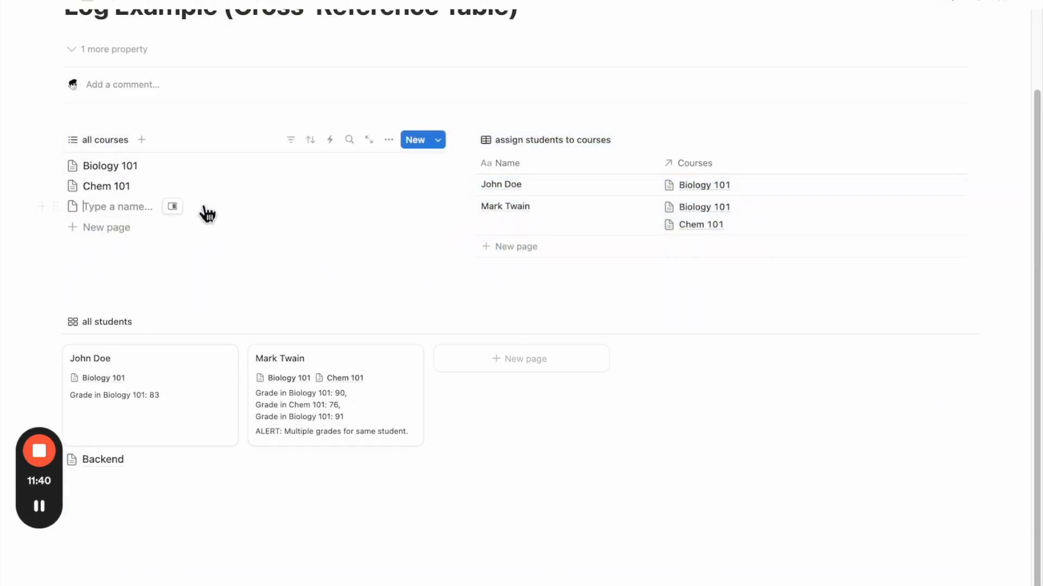
text(P)
text(ys)
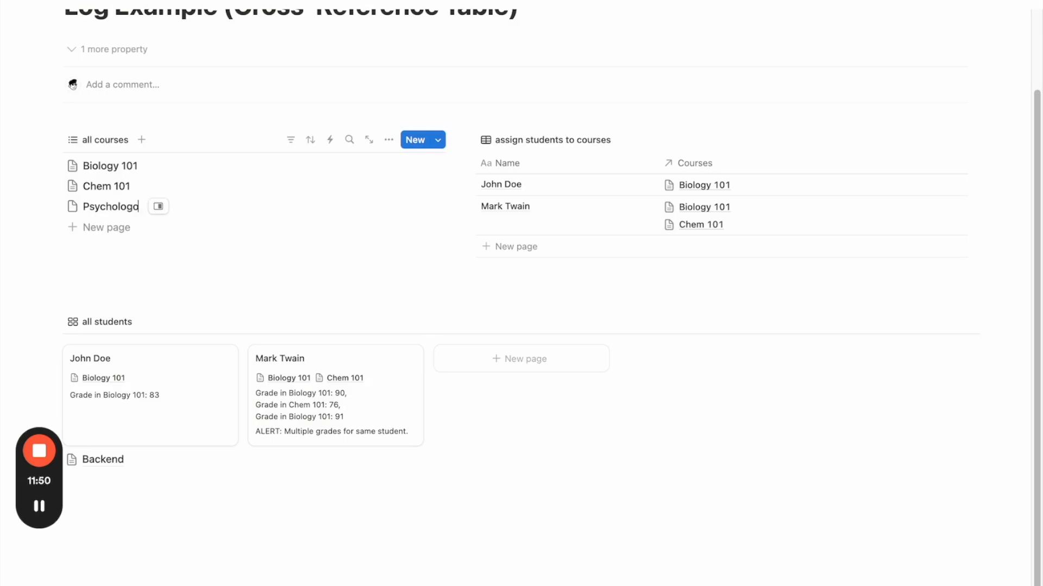
text(gu)
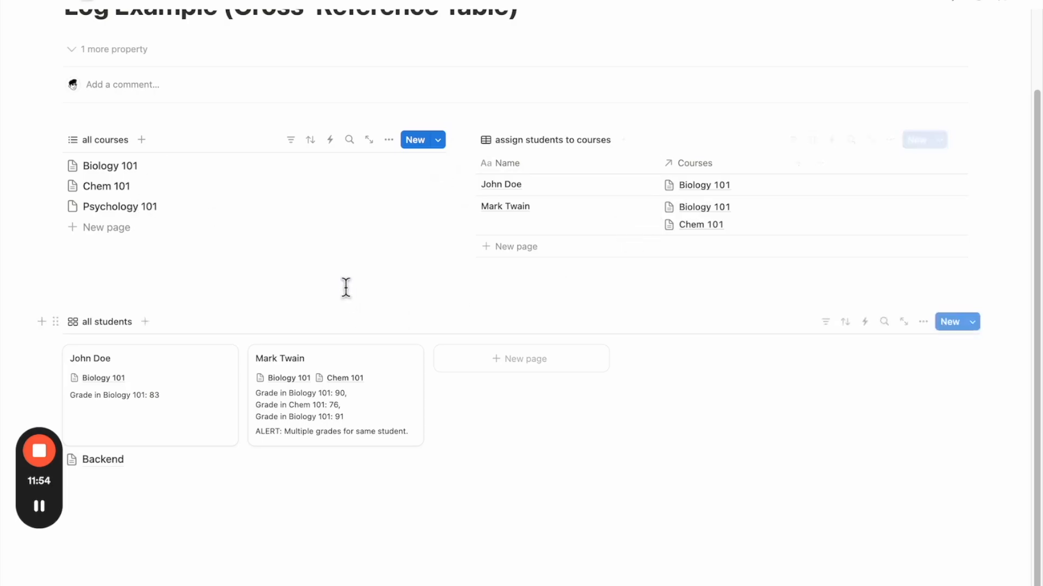
Add three new students by name to the assign students to courses table, below the existing two.
click(558, 247)
text(S)
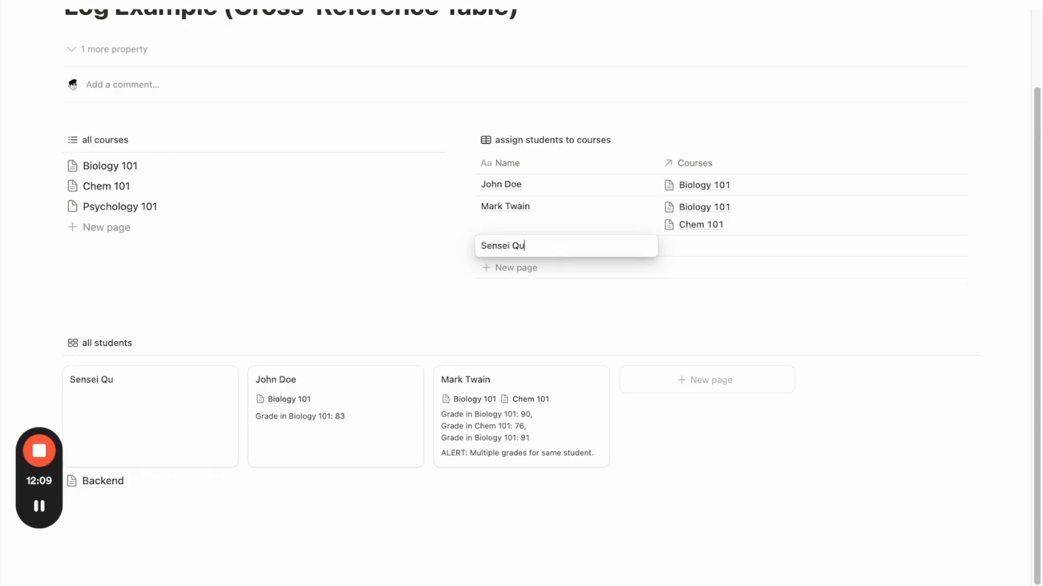
text(ensei Q)
key(BackSpace)
text(Wu)
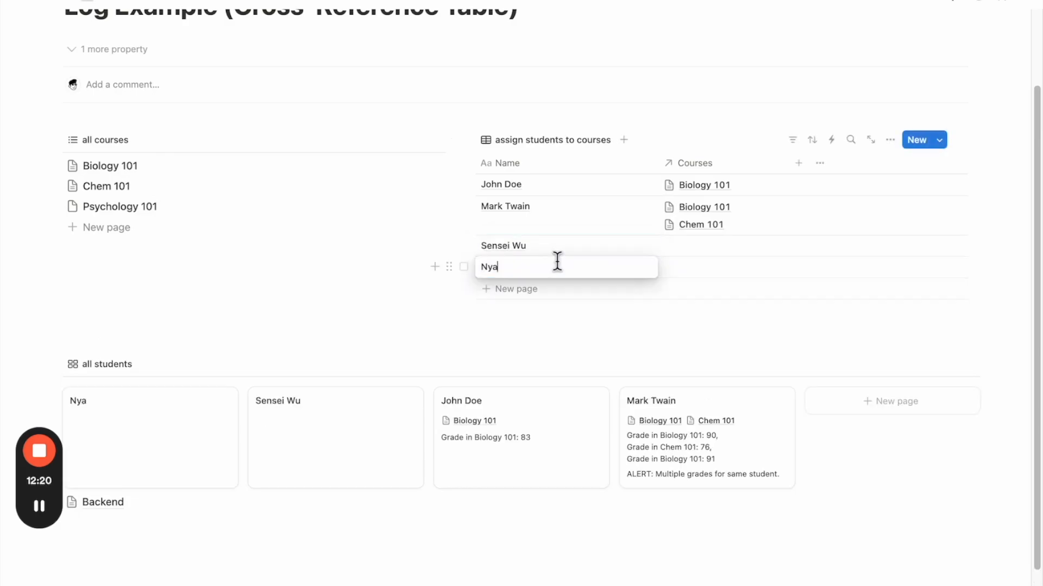
double_click(557, 261)
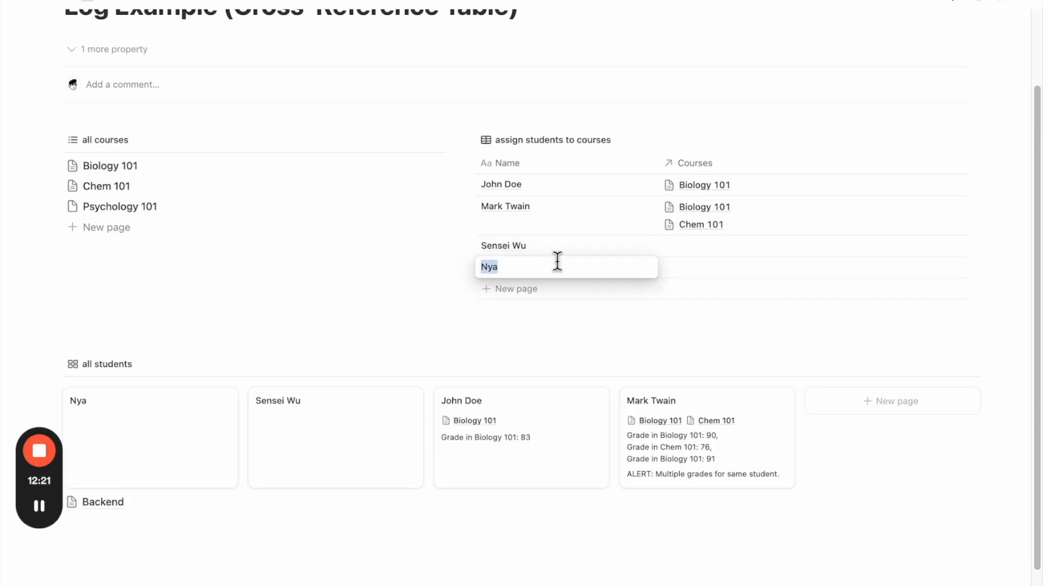
text(Lord Garmadon)
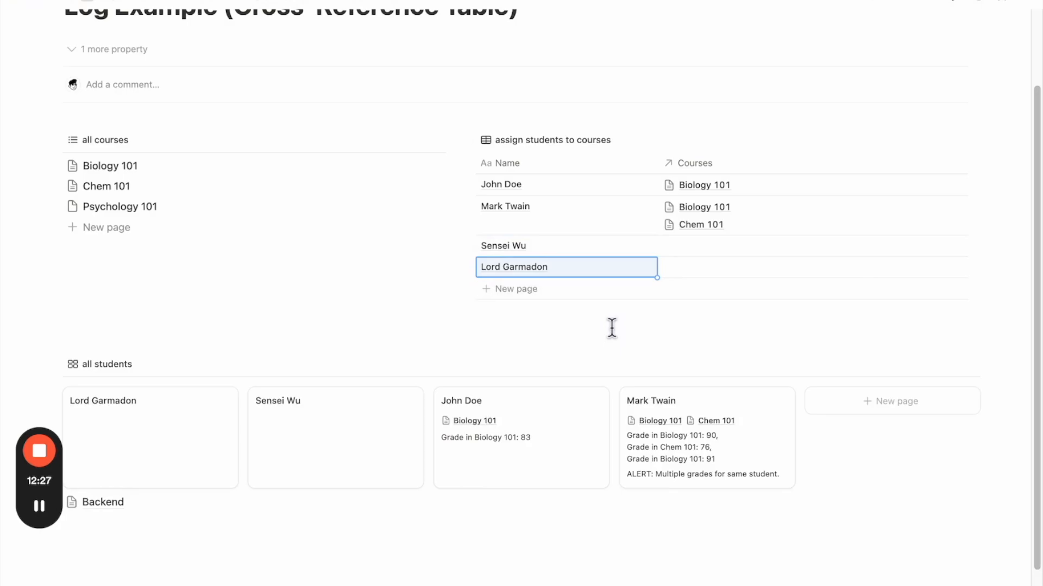
click(550, 292)
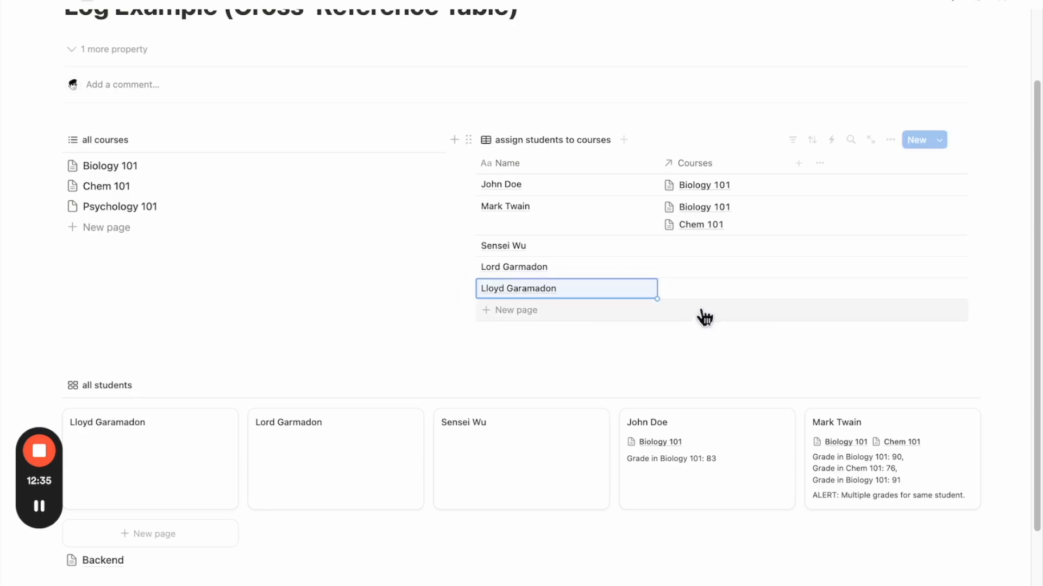
click(642, 84)
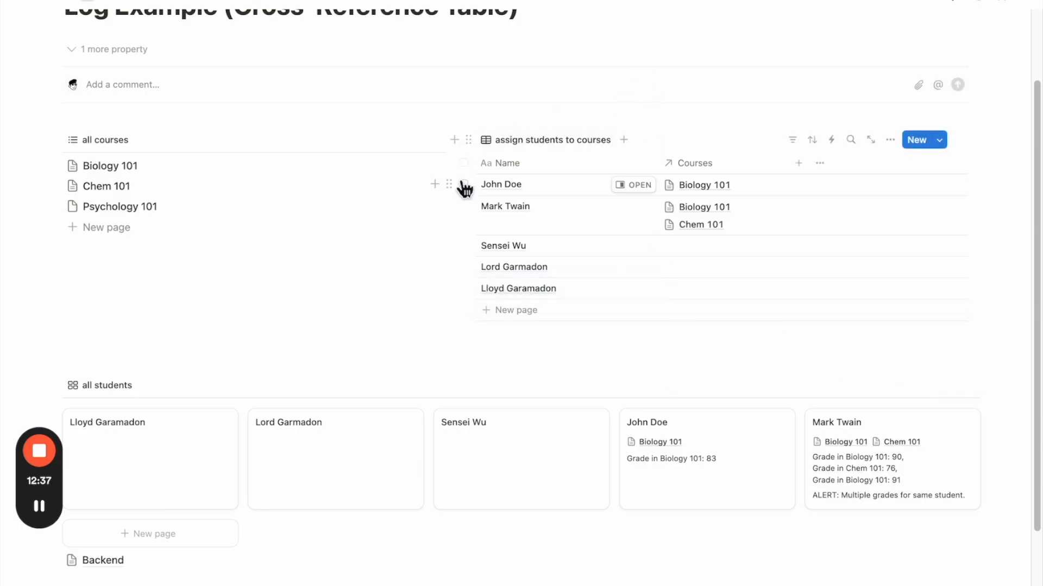
Assign the first and third newly added students together to the Psychology 101 course and clear the row selection.
click(463, 246)
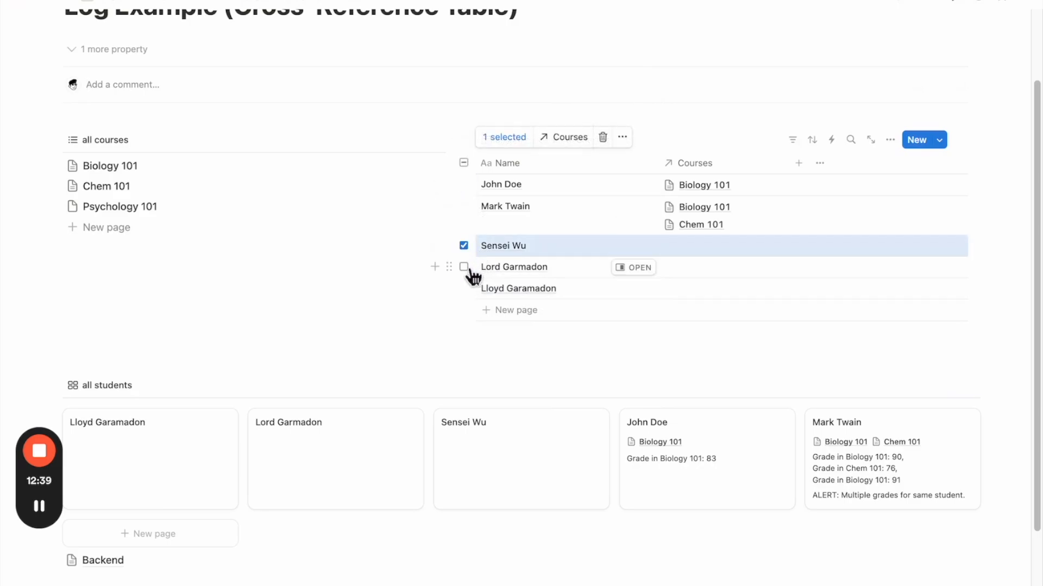
click(464, 288)
click(575, 151)
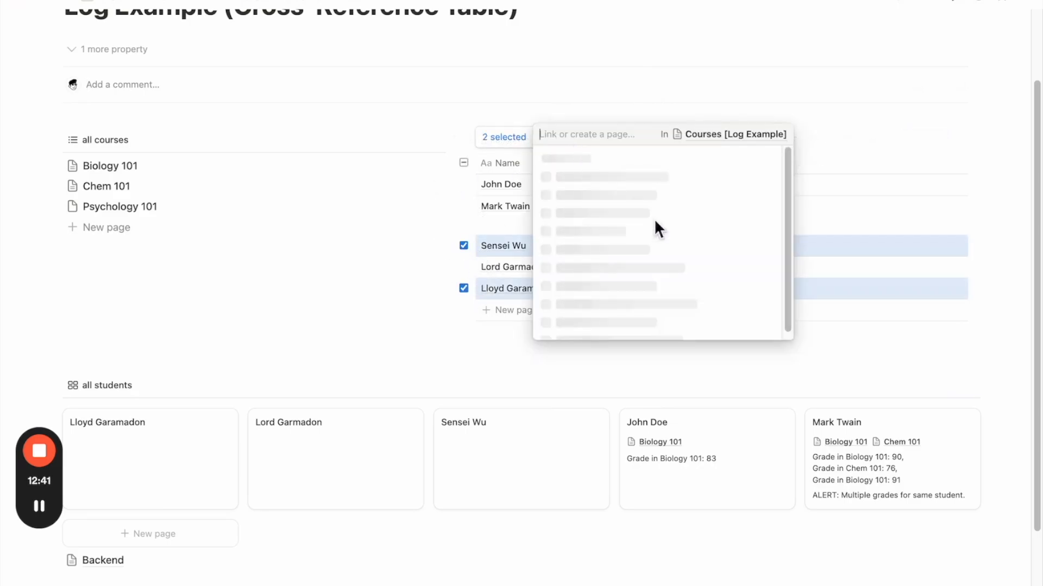
click(645, 220)
click(657, 75)
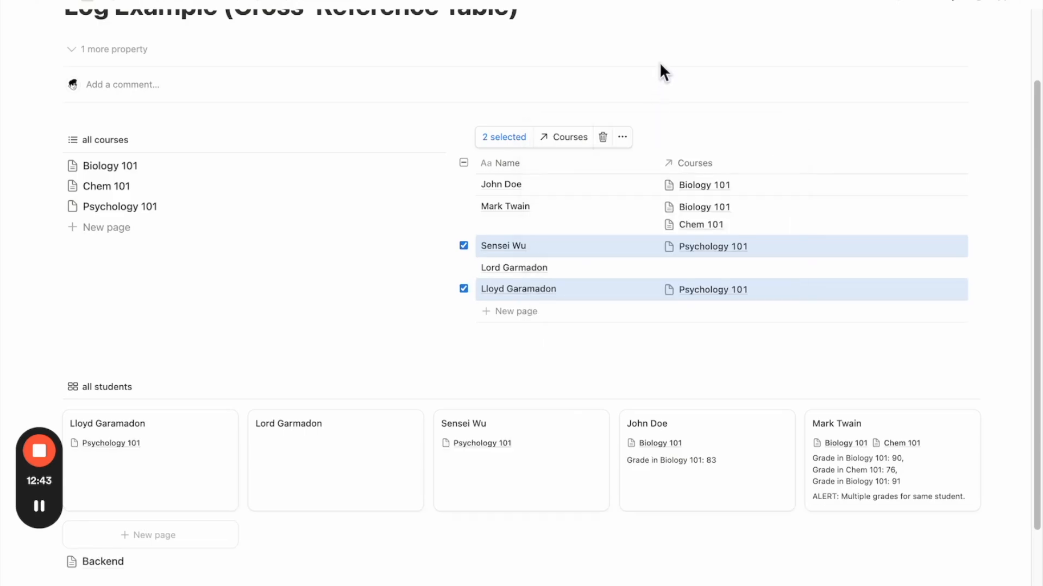
click(464, 245)
click(465, 289)
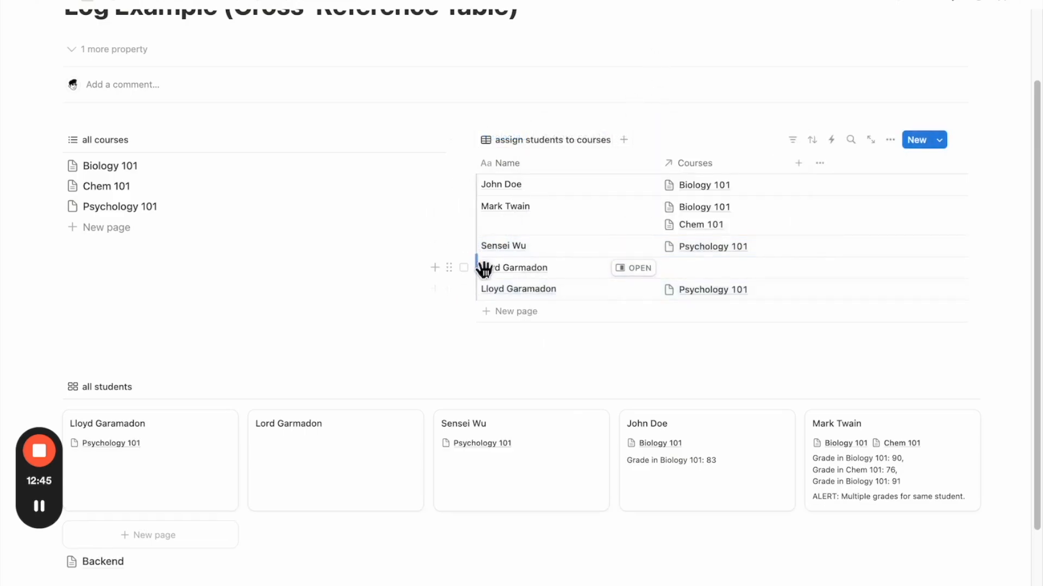
Assign the second newly added student to the Chem 101 course in the assign students to courses table.
click(464, 268)
click(583, 142)
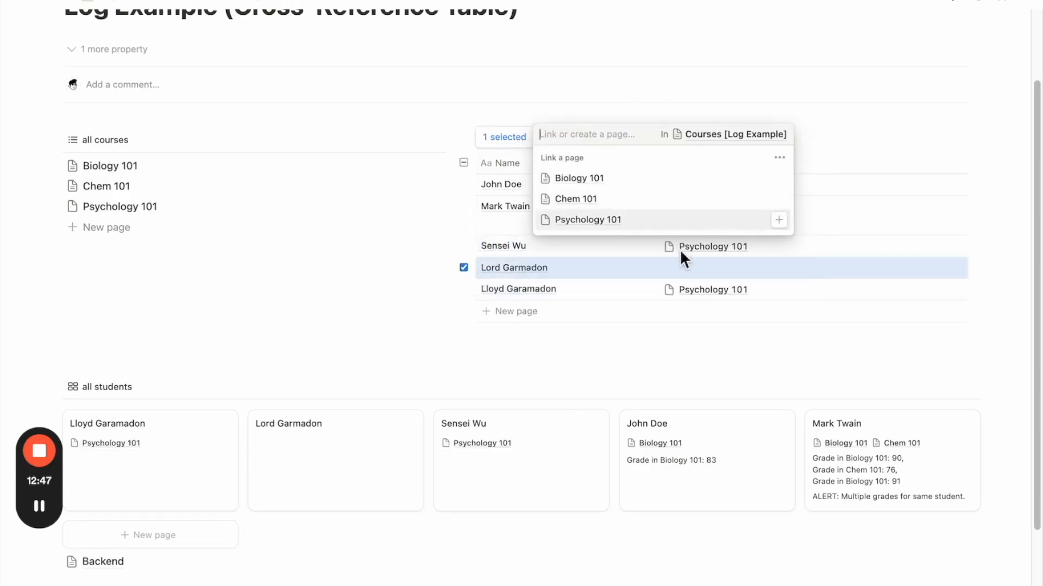
click(646, 197)
click(715, 366)
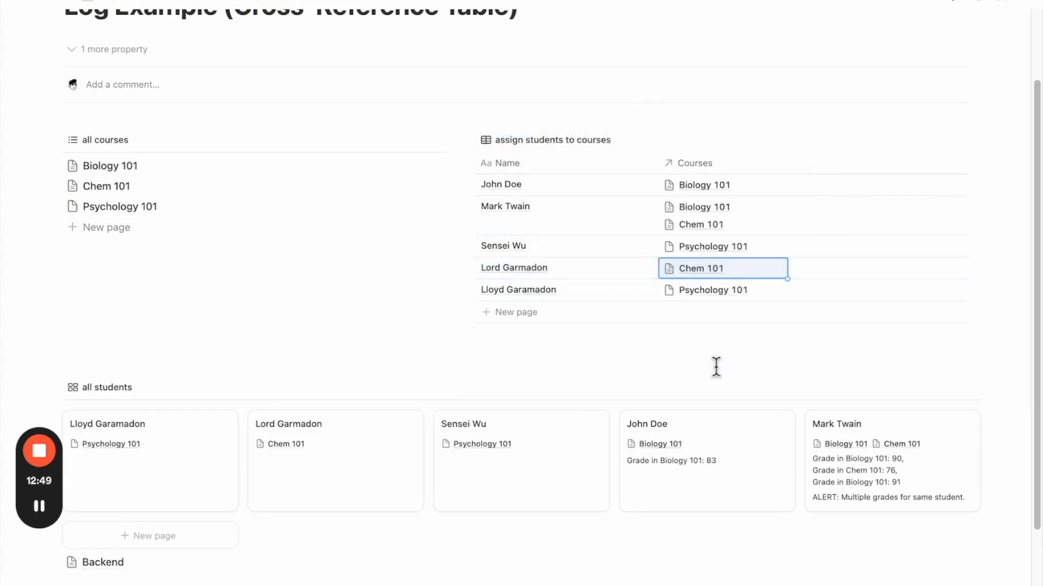
click(716, 367)
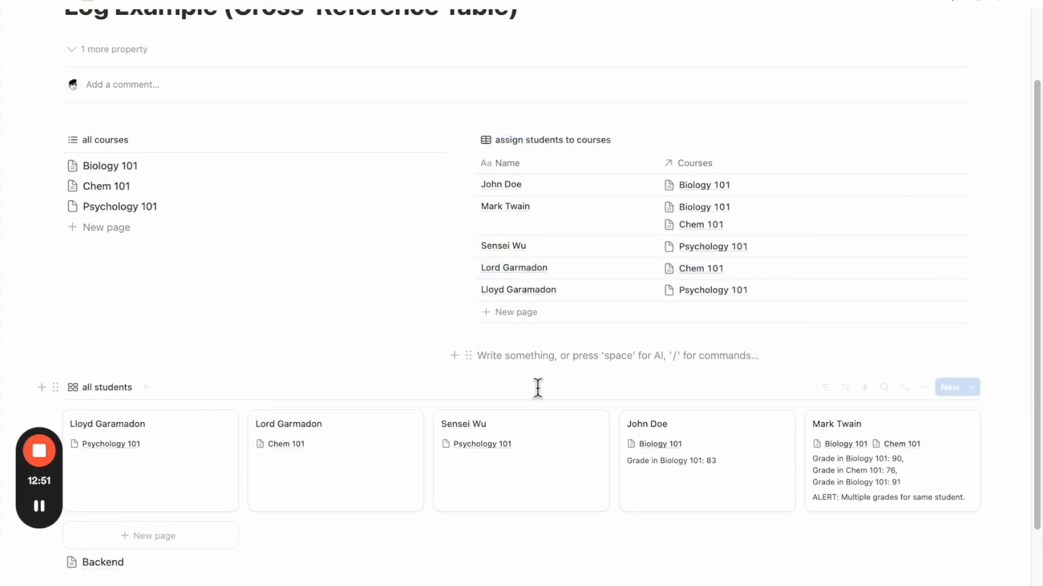
Delete the duplicate student's grade entry of 91 from the Biology 101 grades table and close the course page.
scroll(541, 393, down, 2)
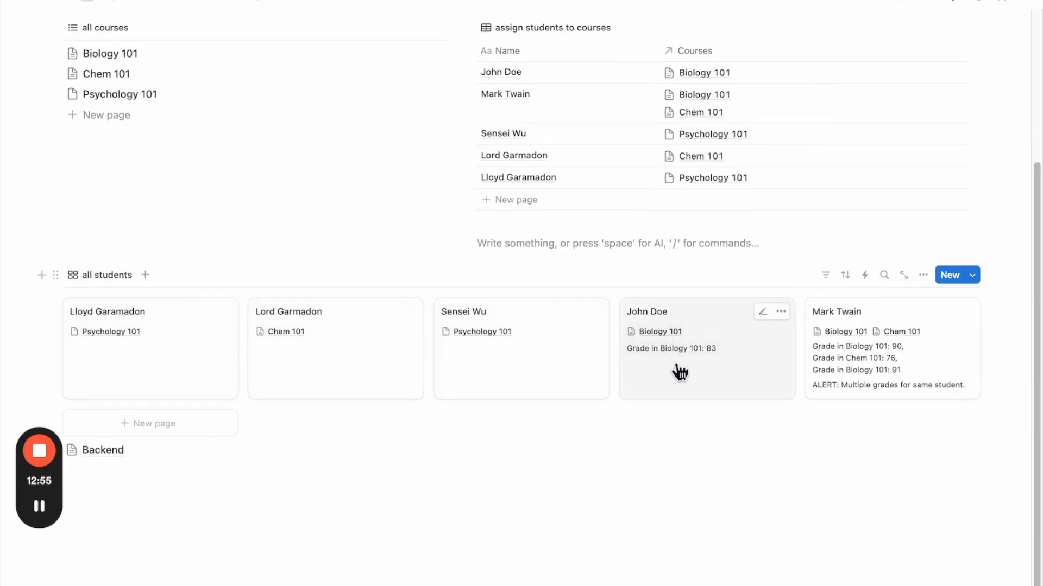
scroll(677, 368, up, 1)
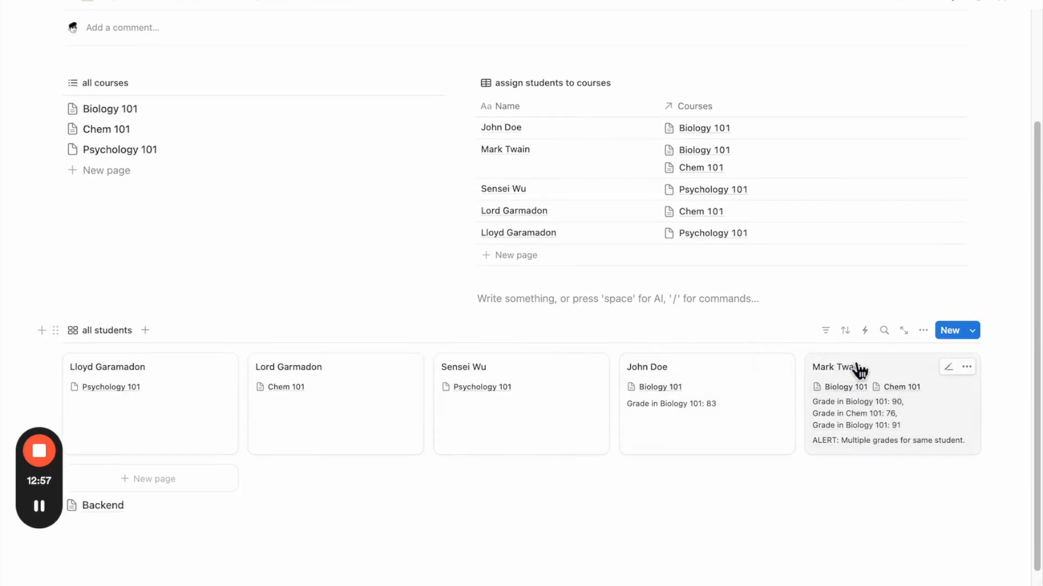
scroll(859, 370, down, 1)
scroll(864, 374, up, 3)
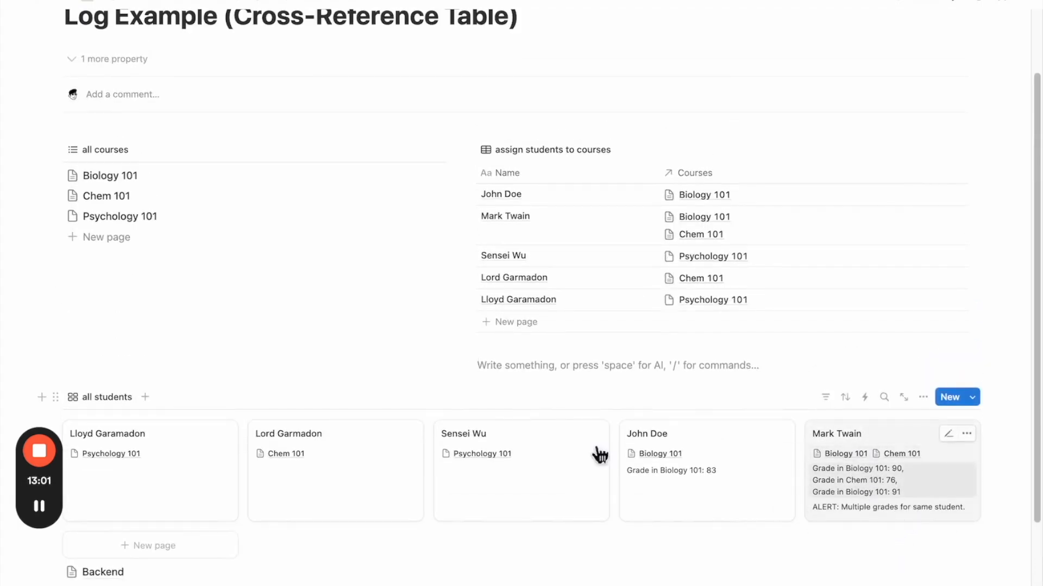
click(230, 183)
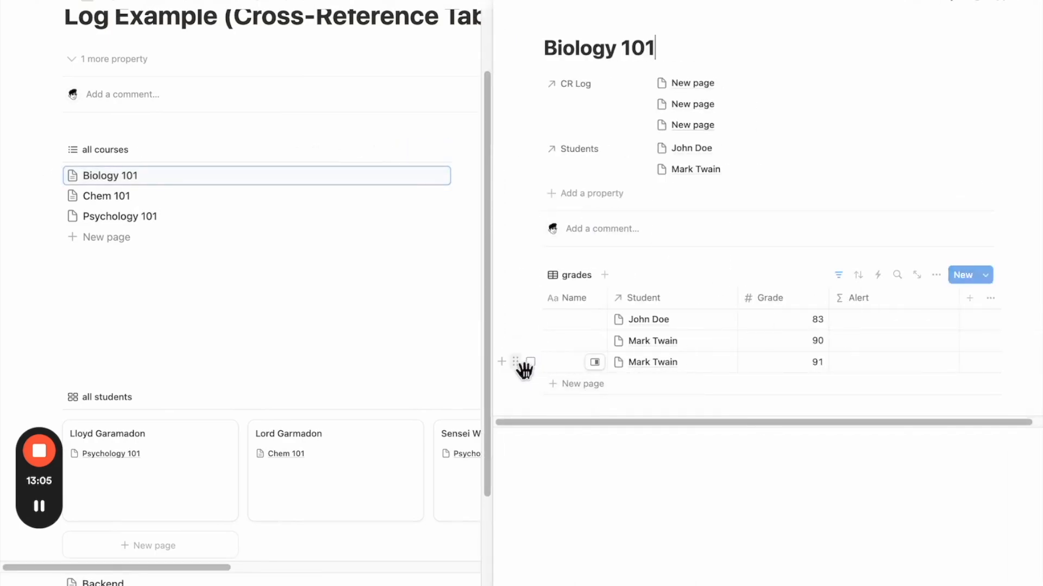
click(516, 362)
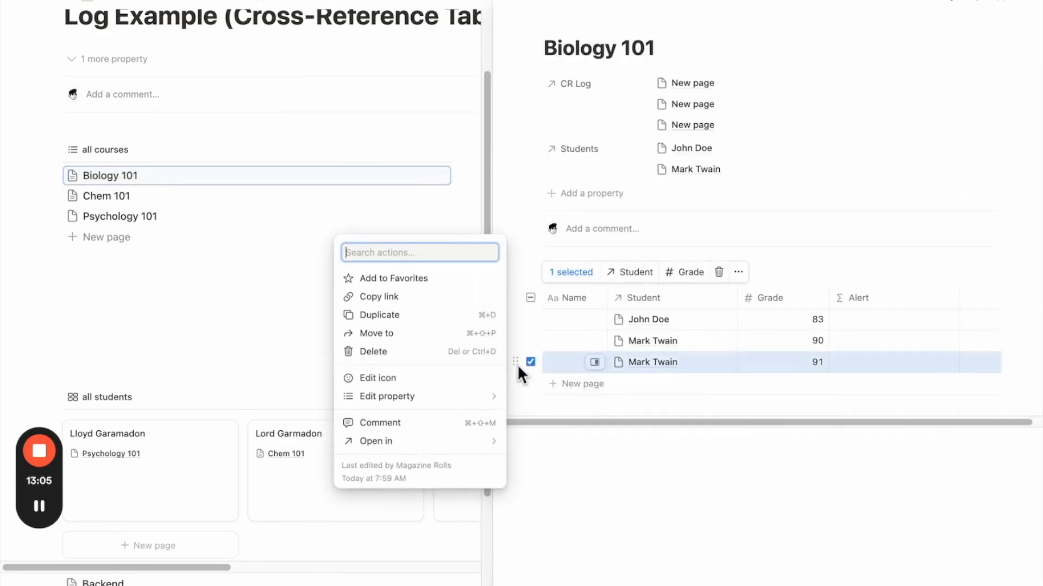
click(389, 352)
click(513, 10)
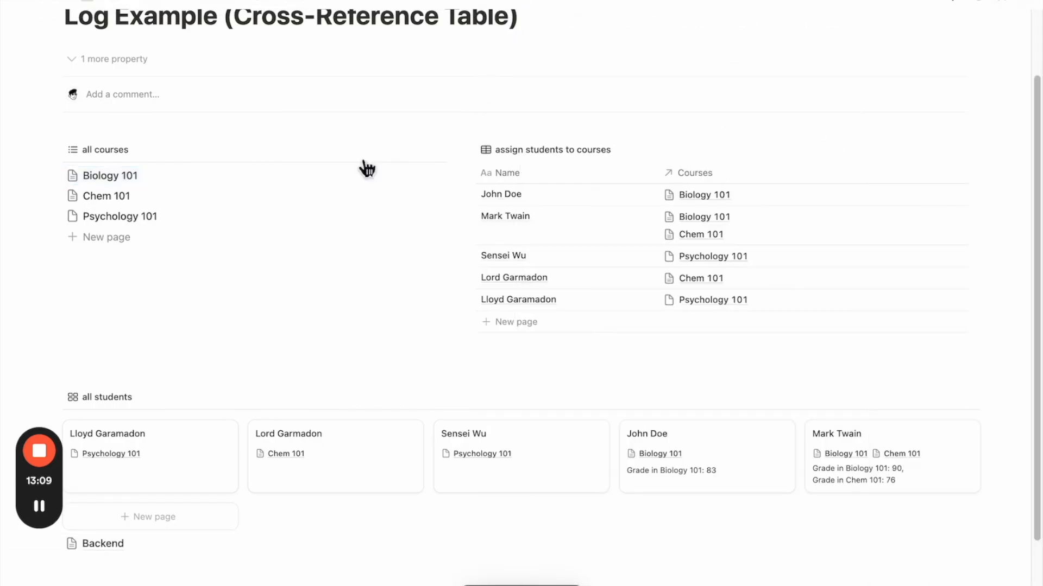
Add a formula property named "Count Students" to the Biology 101 course page.
click(293, 184)
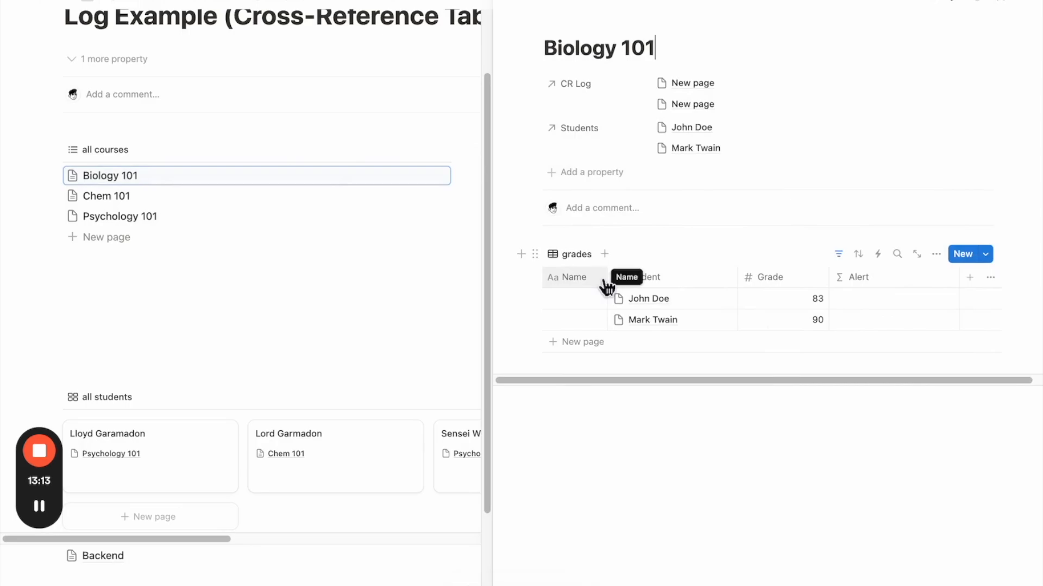
click(606, 180)
scroll(608, 326, down, 5)
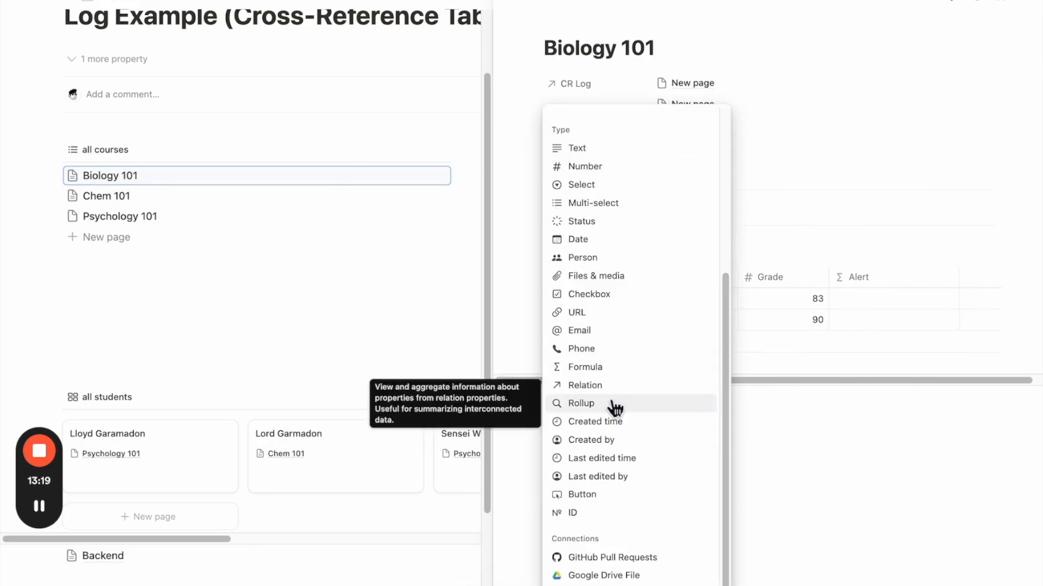
click(606, 367)
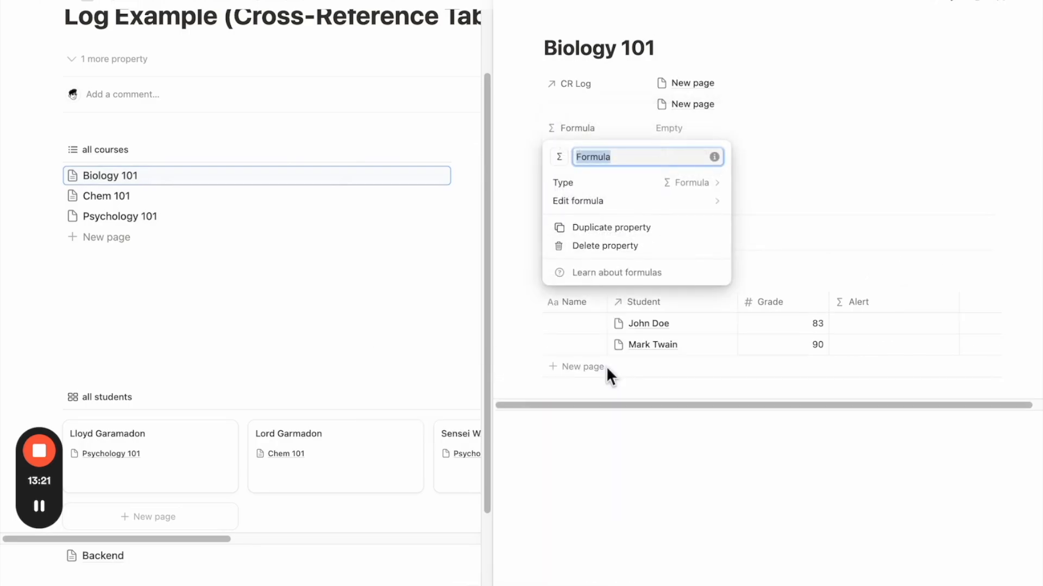
text(Coutn)
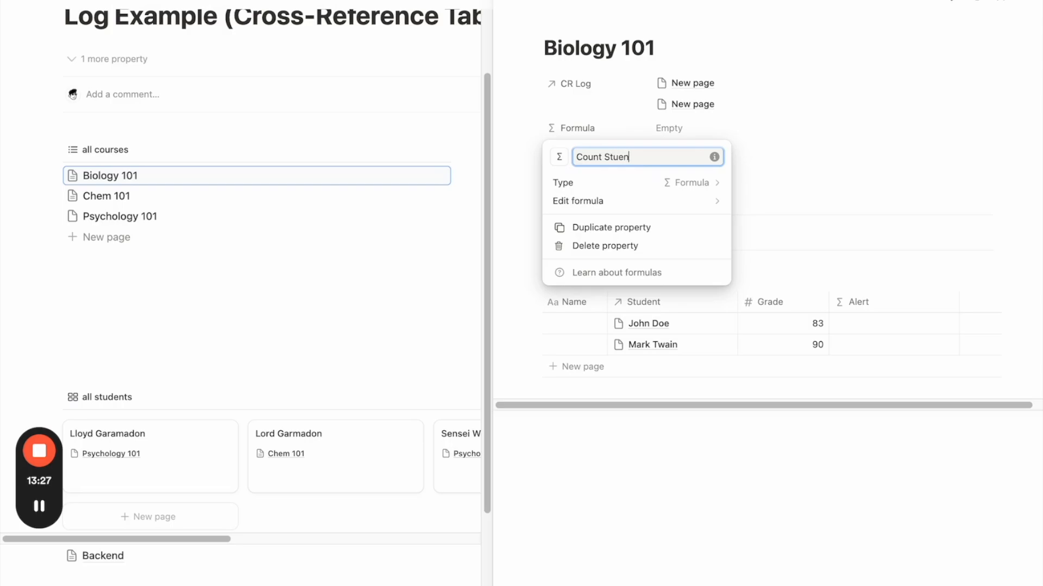
Set the Count Students formula to length(Students) + " students." and show the property in the all courses list.
click(646, 199)
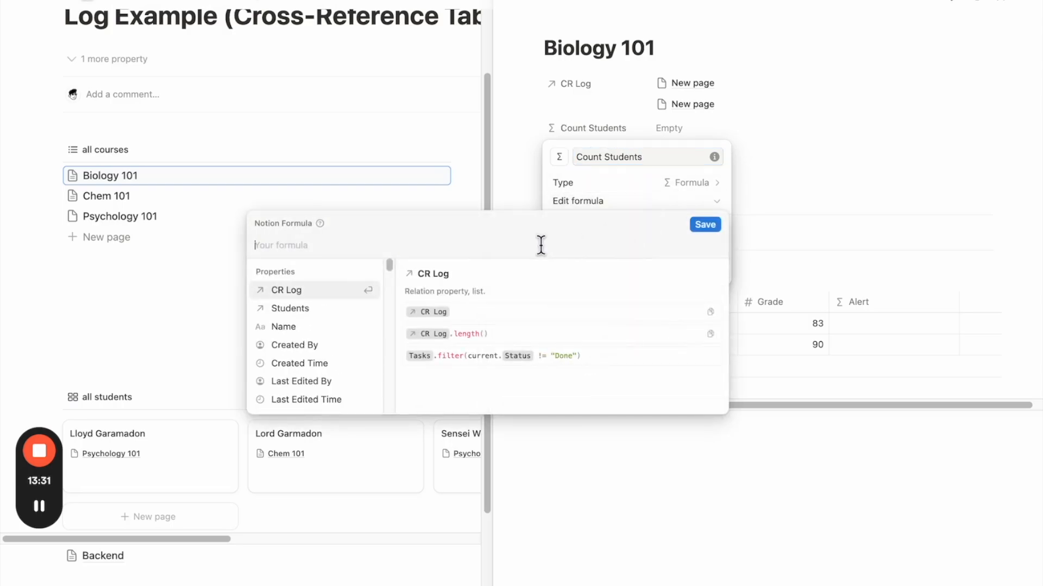
text(m)
key(BackSpace)
text(leng)
key(Return)
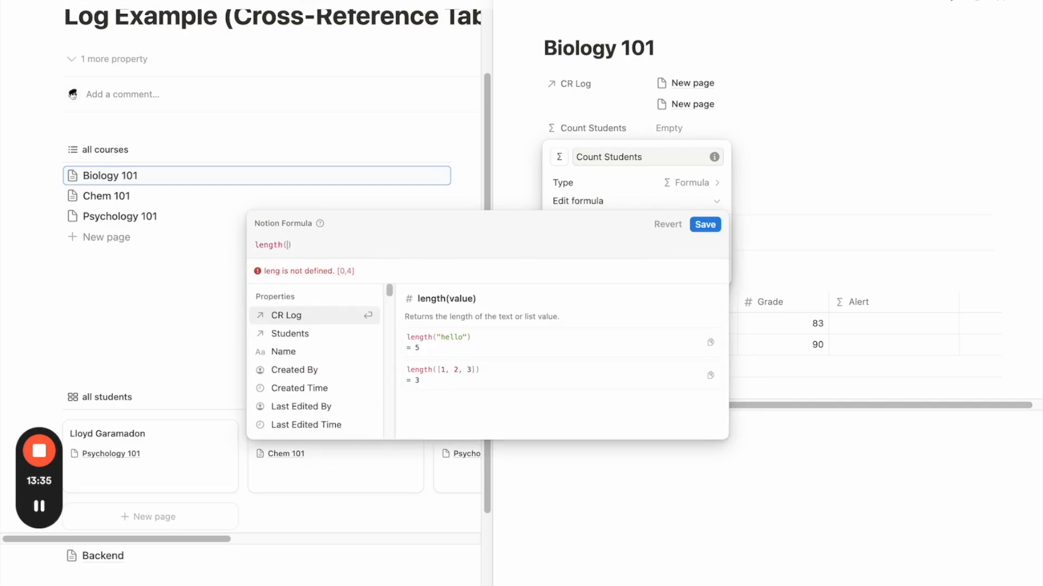
click(343, 334)
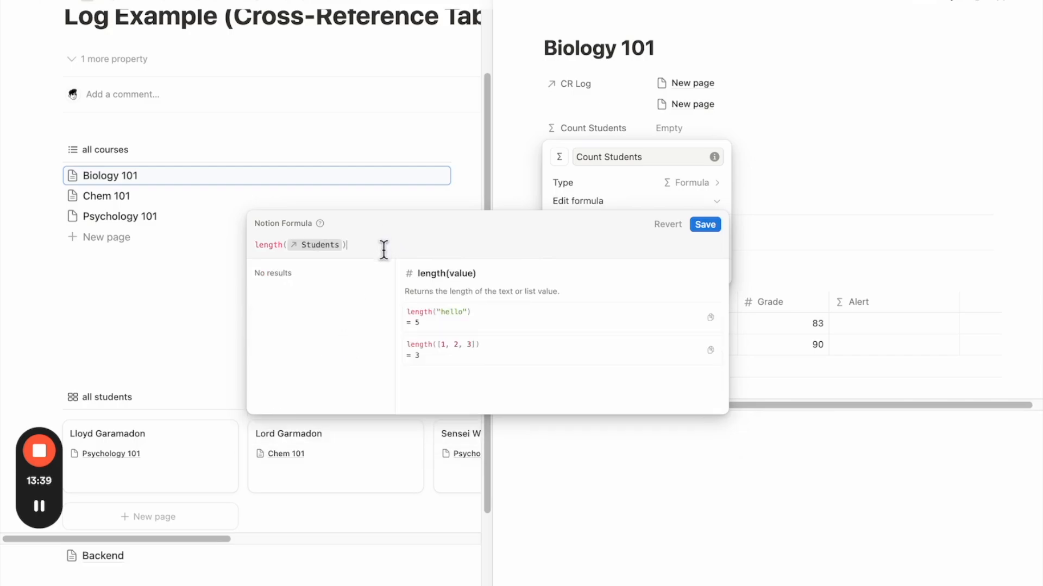
text(+ " student)
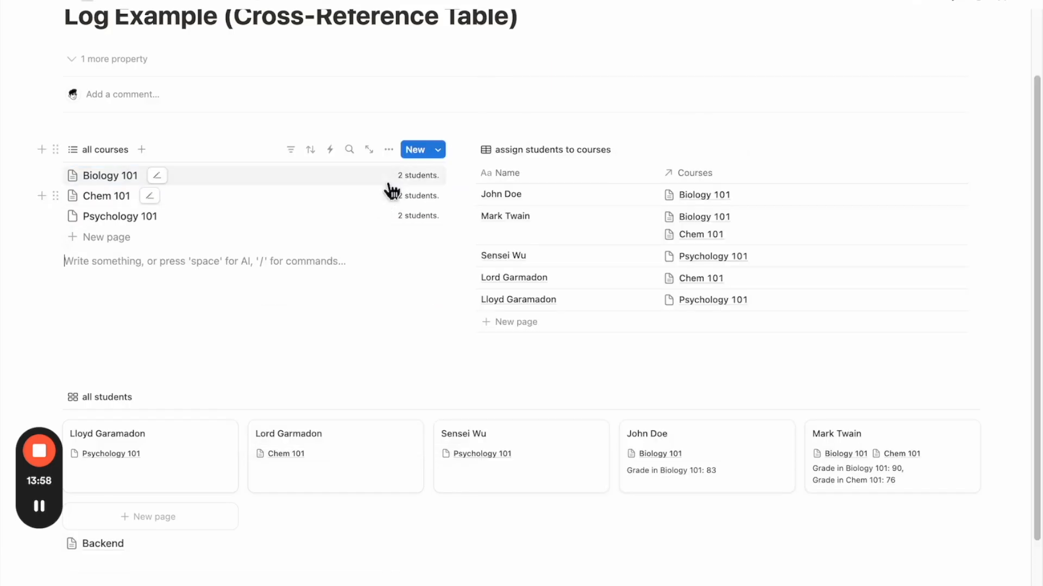
Reopen Biology 101 and remove the " students." suffix from the Count Students formula, saving it as length(Students).
click(356, 180)
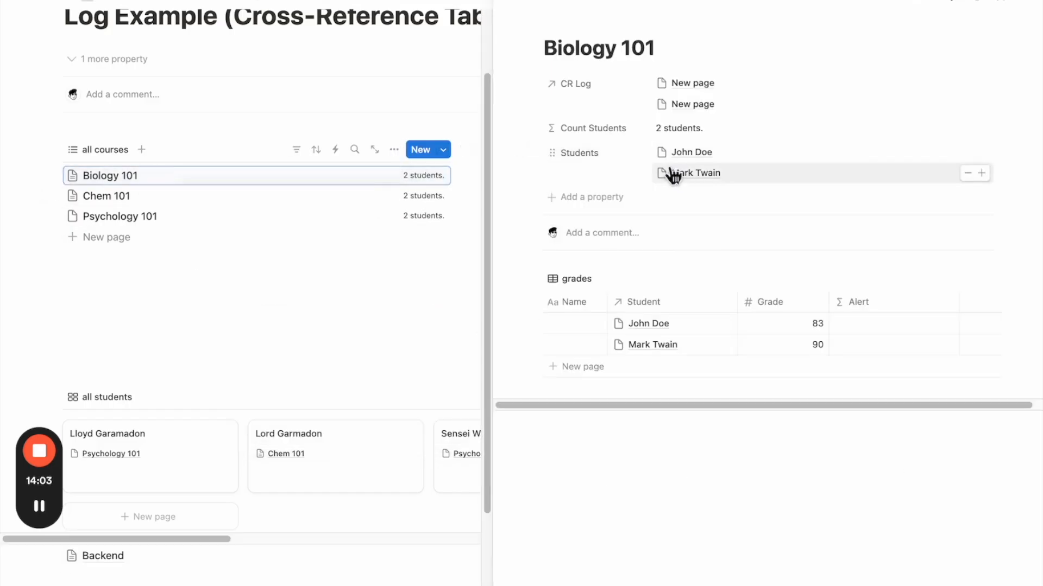
click(595, 129)
click(604, 172)
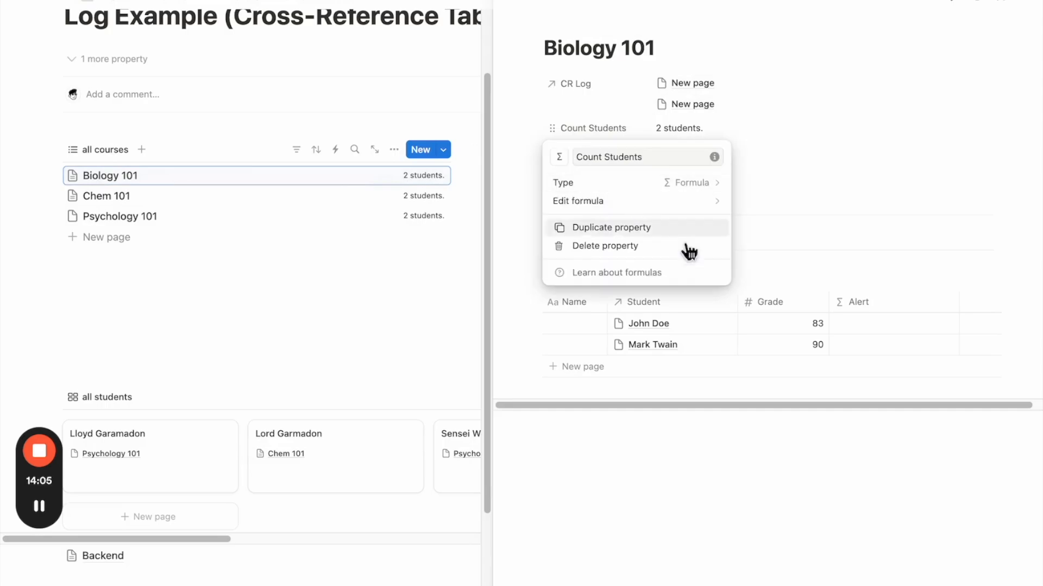
click(675, 205)
drag(419, 245, 347, 245)
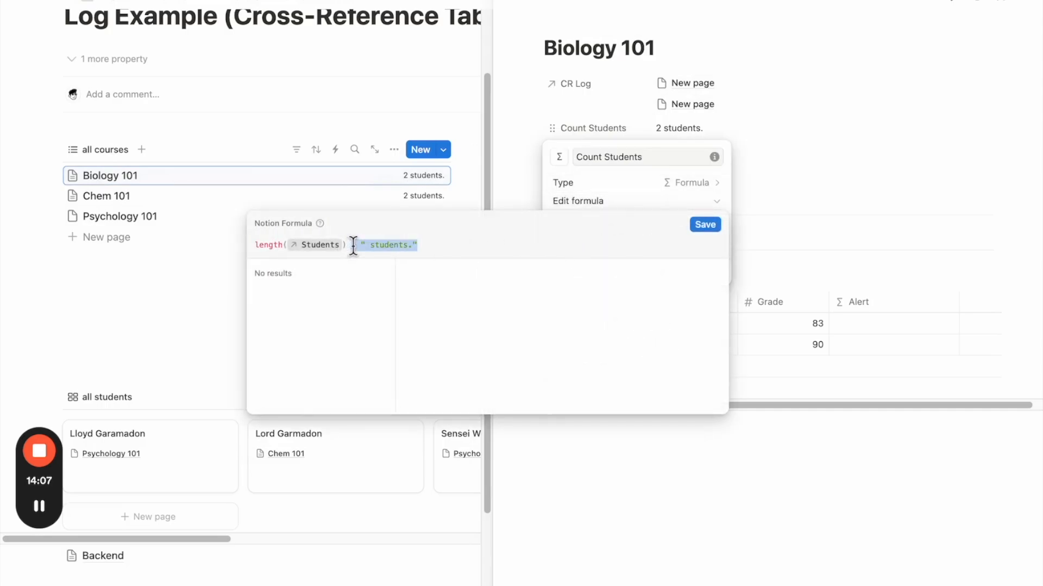
key(BackSpace)
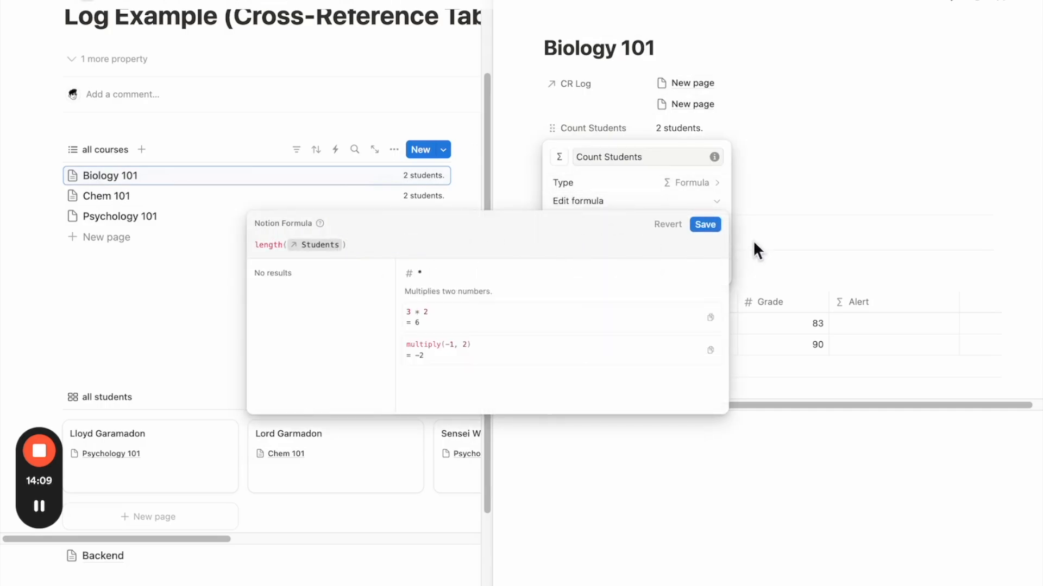
click(705, 225)
click(882, 173)
Try the bar display for the Count Students property, then show it as a ring and close its settings.
click(616, 131)
click(617, 170)
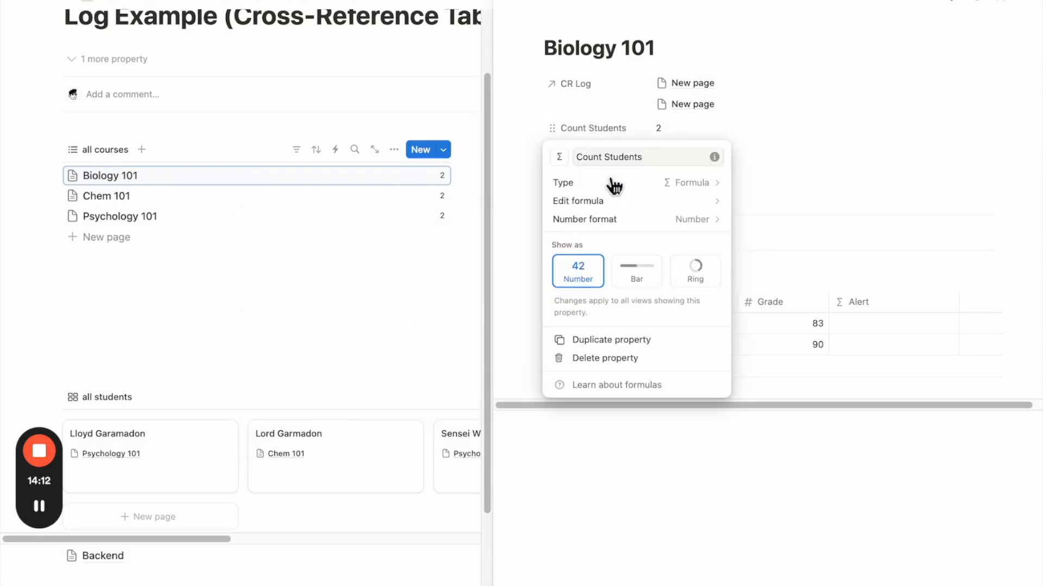
click(650, 282)
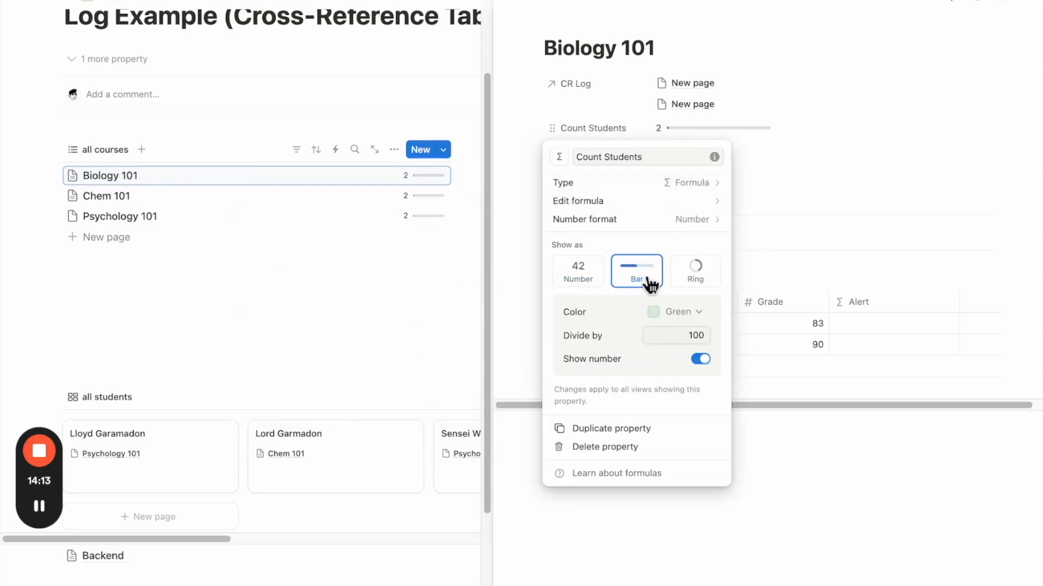
click(696, 274)
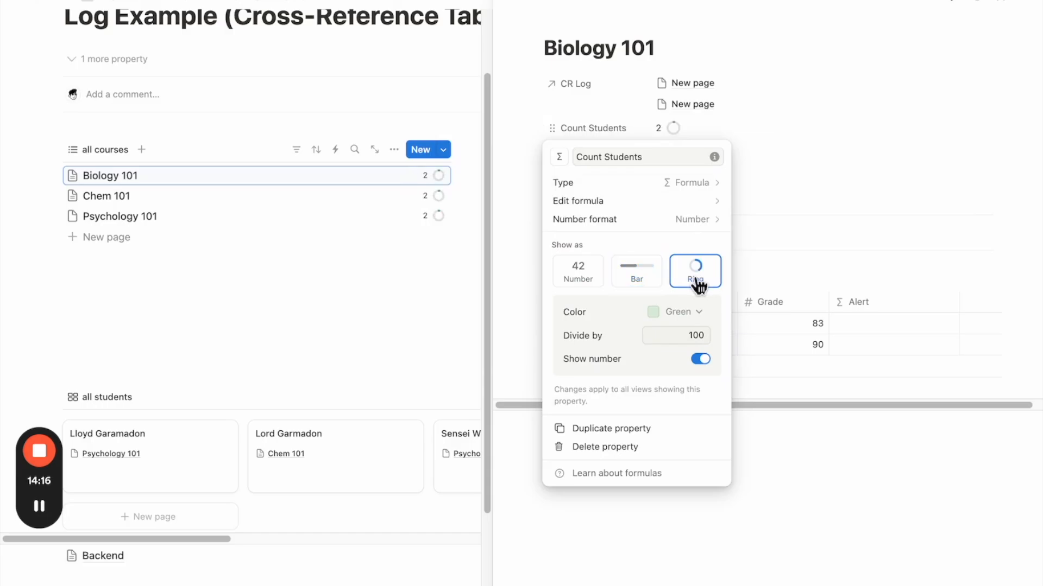
click(872, 143)
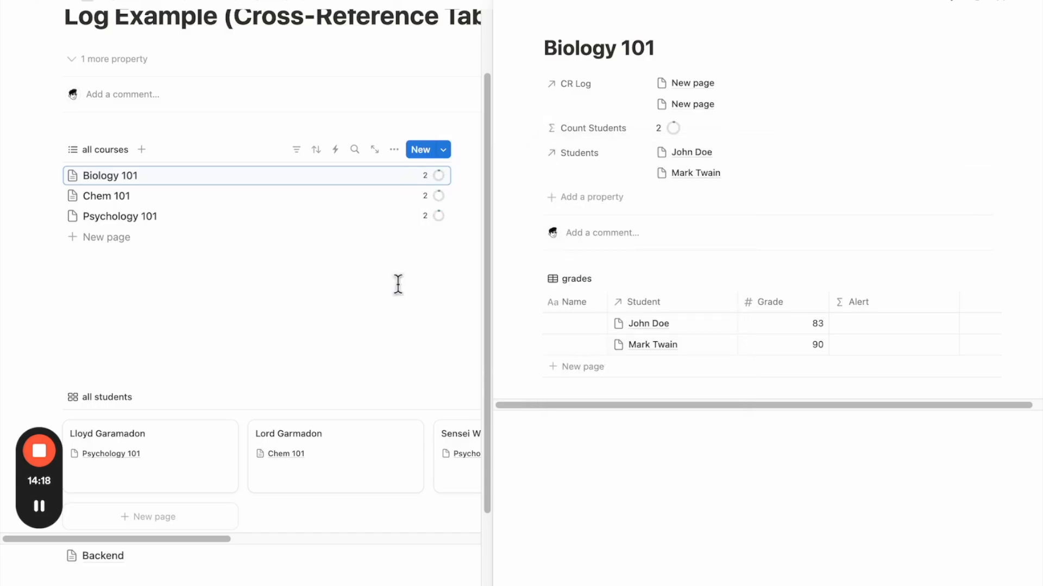
Add a formula property named "Alert" to the Biology 101 course page.
click(375, 307)
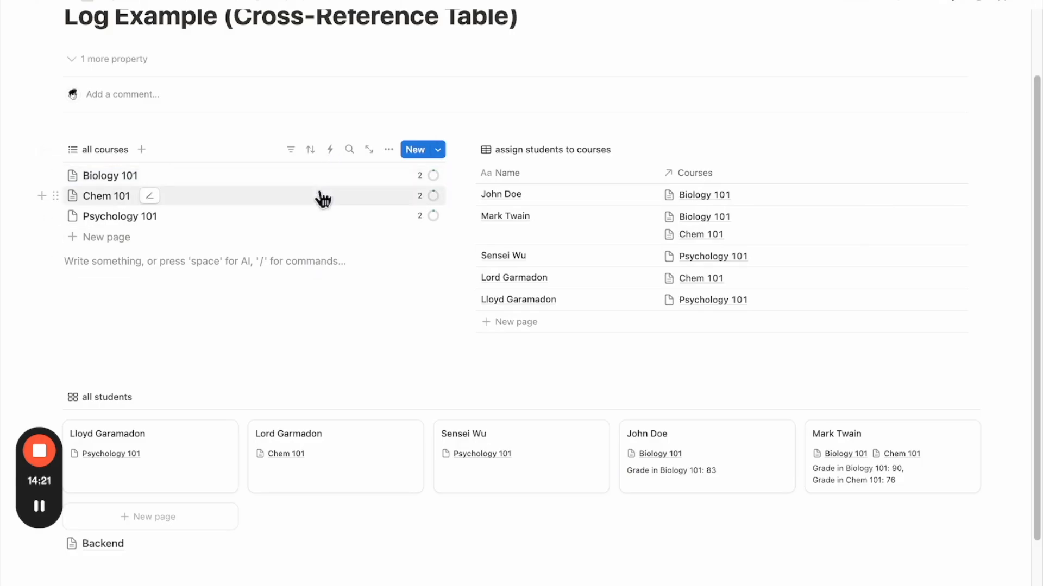
click(331, 176)
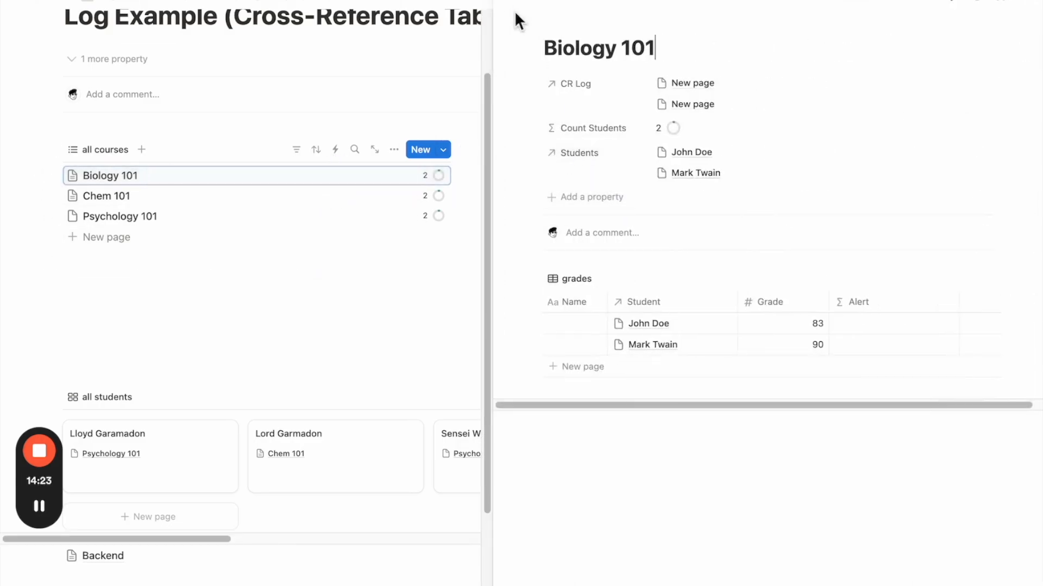
click(592, 198)
scroll(614, 374, down, 5)
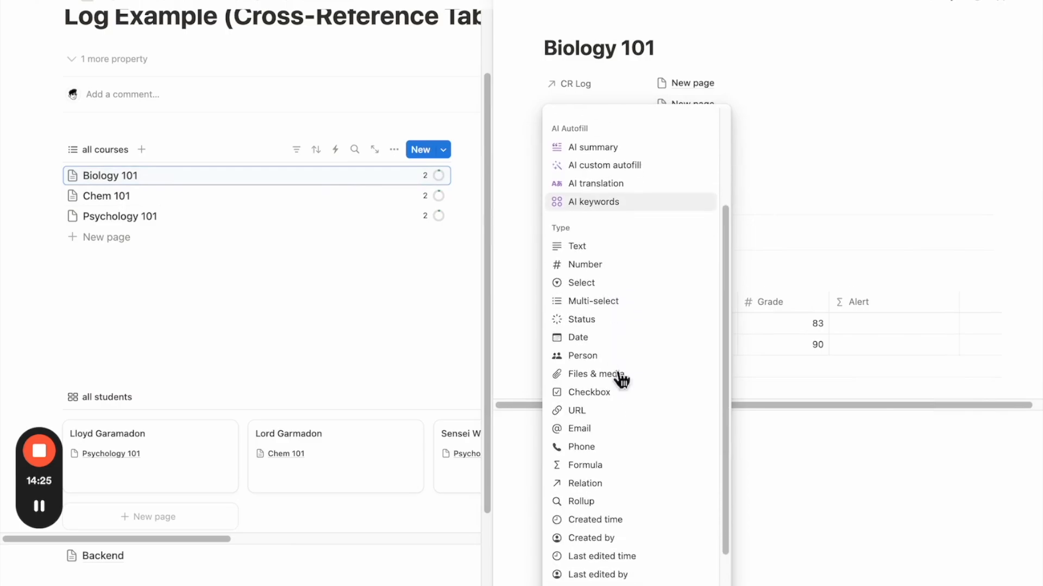
click(598, 466)
text(Alert)
Start the Alert formula as a comparison of unique(map(CR Log,current.Student) with the Students property, using ==.
click(642, 225)
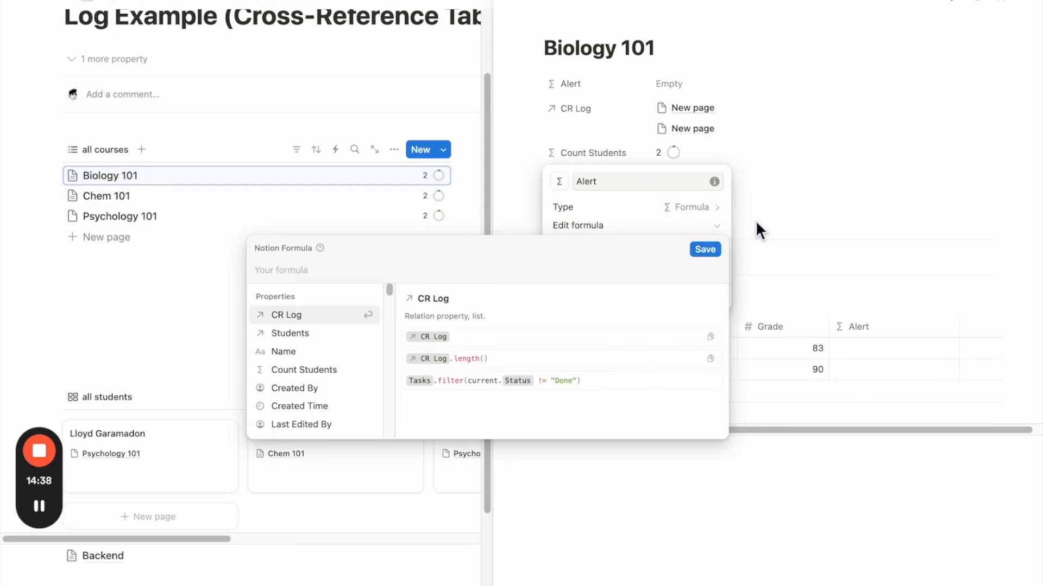
text(unique() == Students)
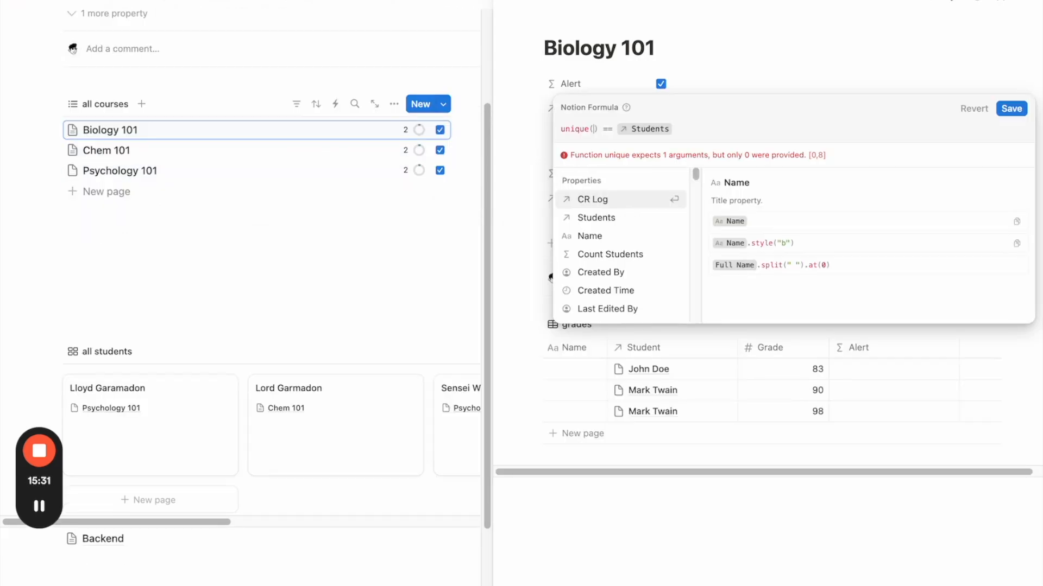
click(614, 205)
click(589, 129)
text(map()
key(Right)
text(,)
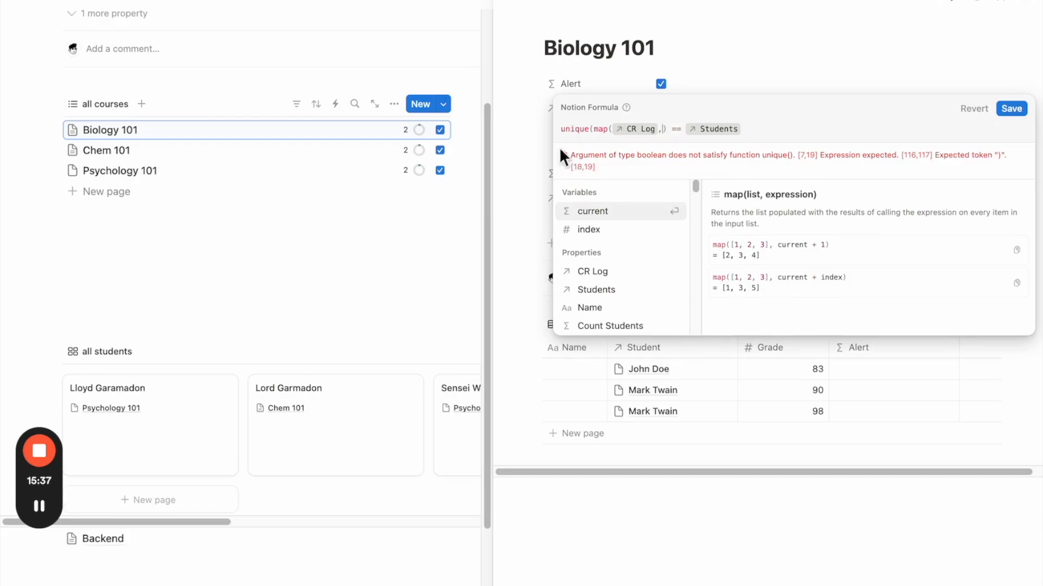
click(600, 211)
text(.s)
key(Return)
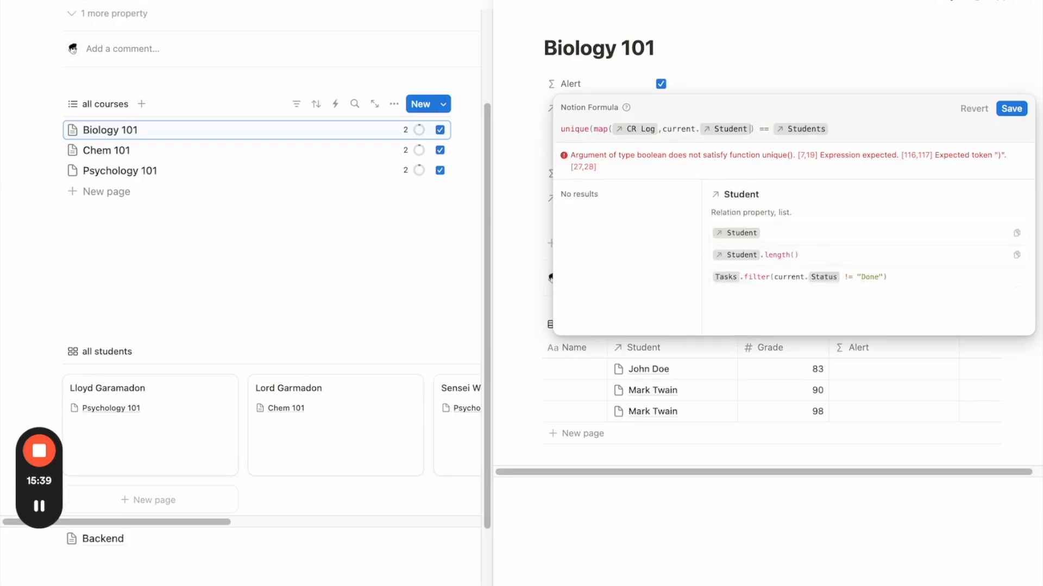
Complete and save the Alert formula as unique(map(CR Log,current.Student)) == map(CR Log,current.Student).
click(857, 130)
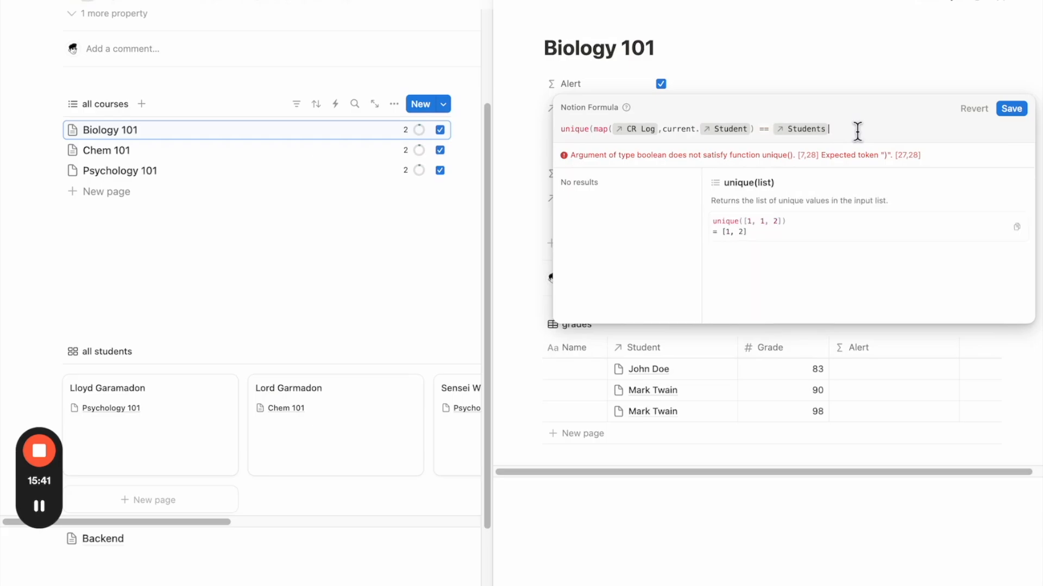
key(BackSpace)
text(map()
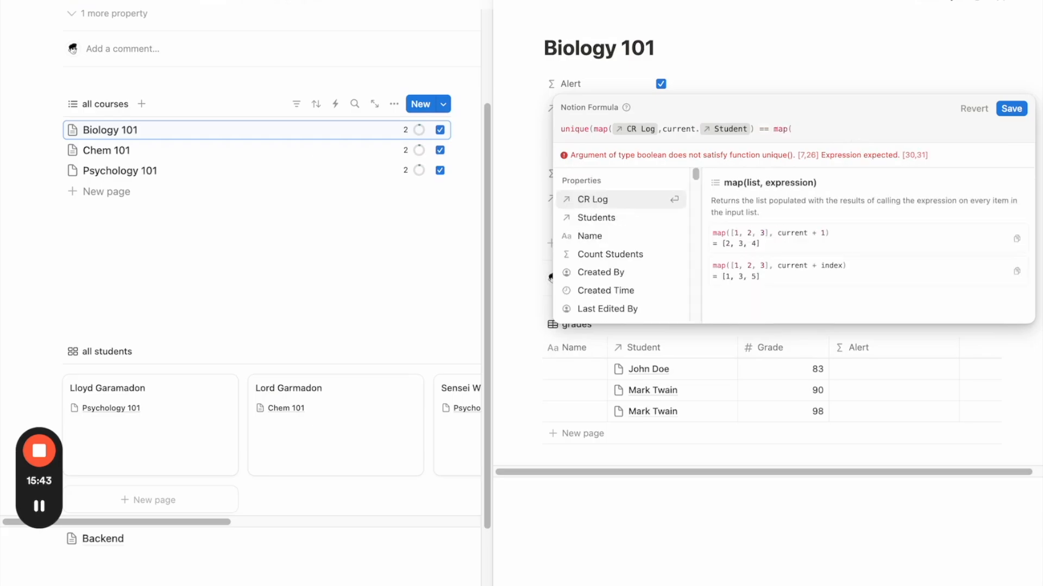
key(Return)
text(,cur)
key(Return)
text(.st)
key(Return)
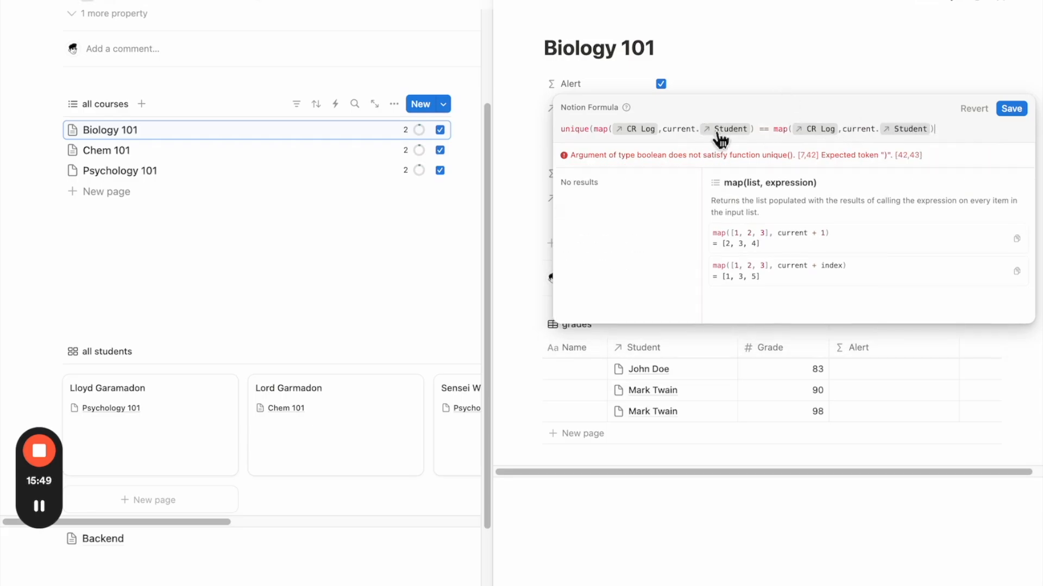
click(752, 129)
text())
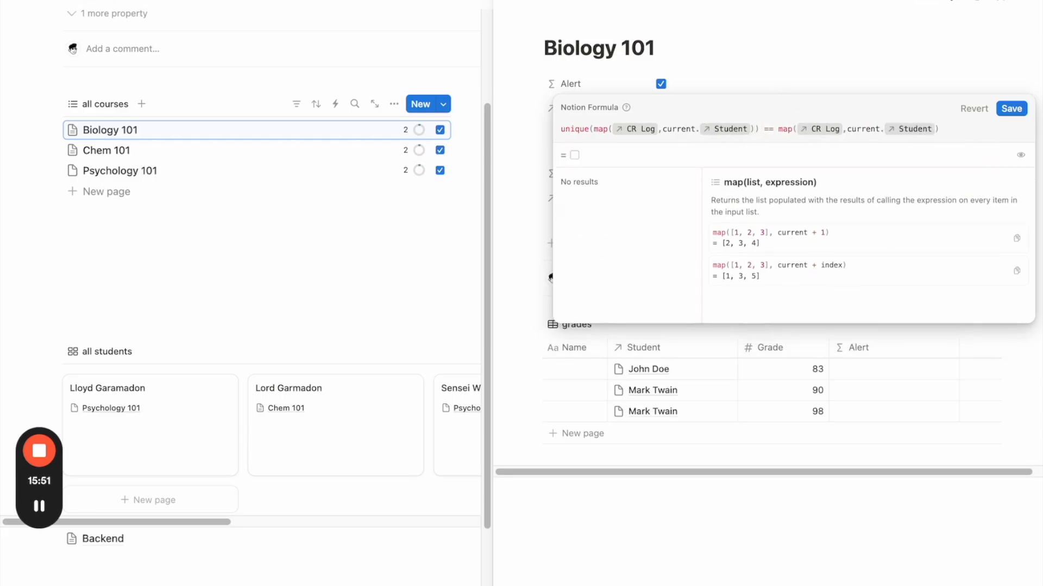
click(1012, 111)
Wrap the Alert comparison in an if that returns "" when true and "ALERT: Student given multiple grades." otherwise, save it and close Biology 101.
click(732, 93)
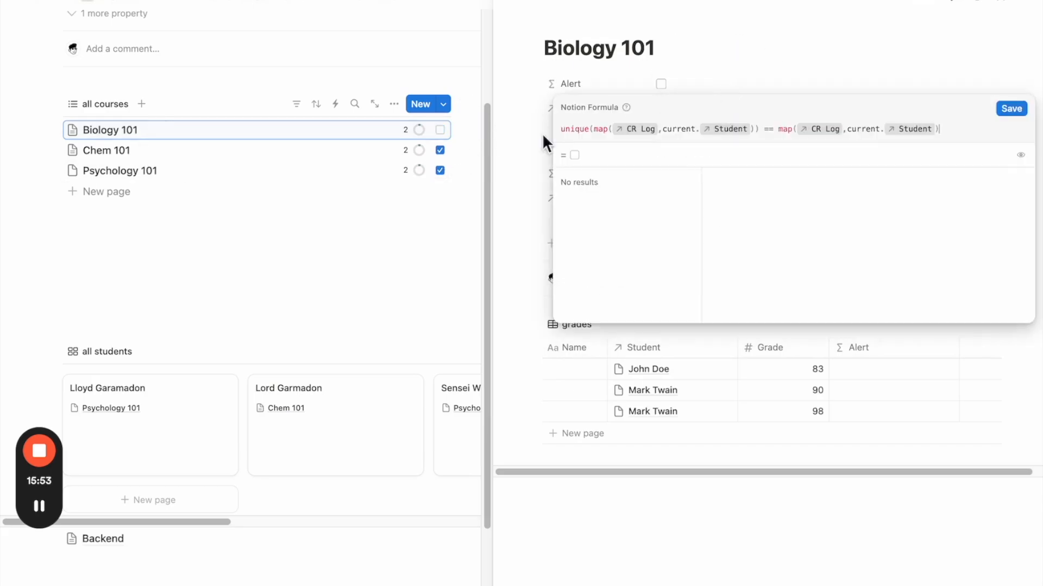
click(560, 130)
text(f)
key(BackSpace)
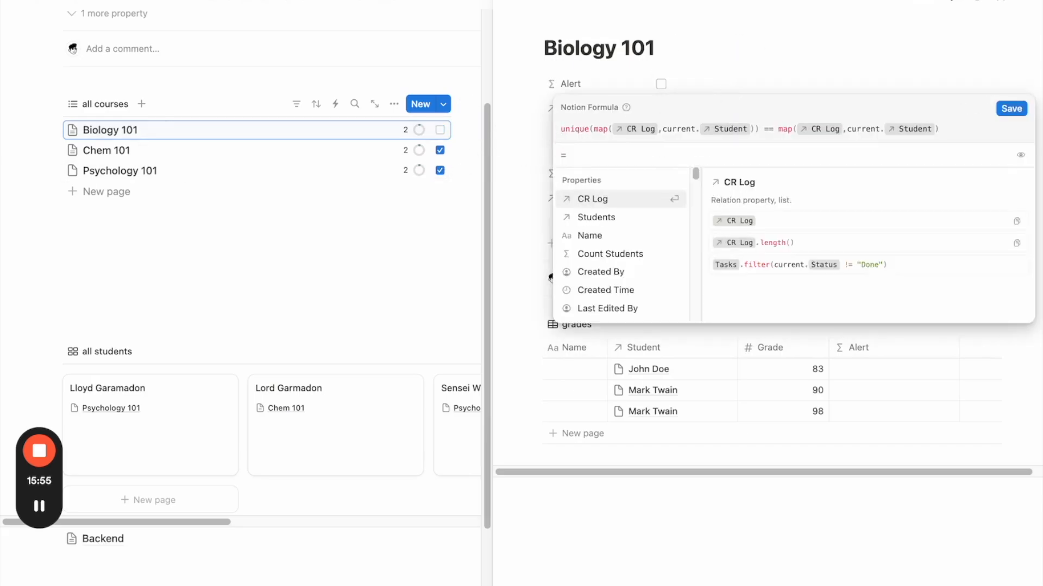
text(if()
click(986, 137)
text(, "", "ALERT:)
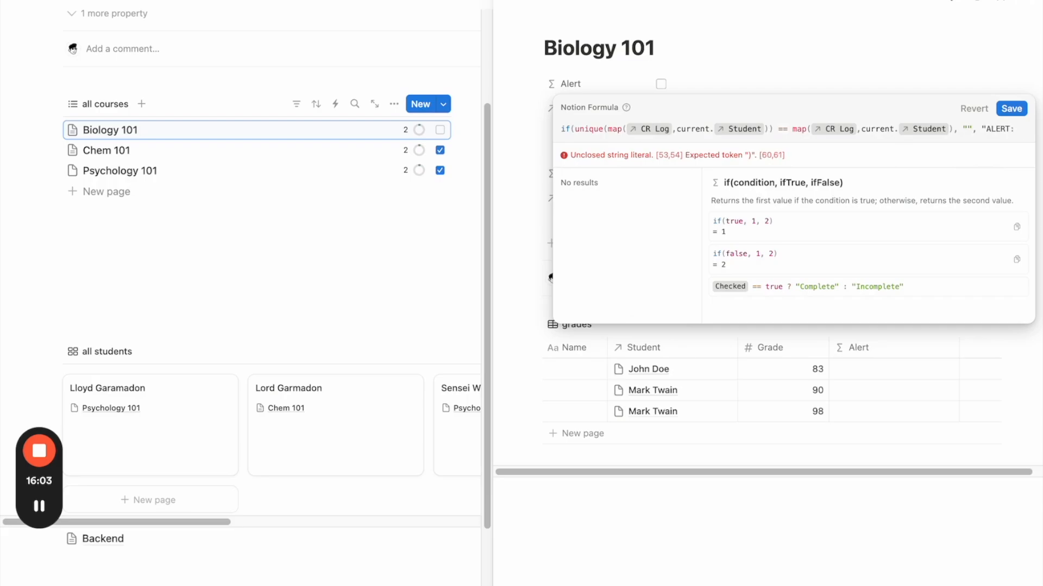
text(Student given multiple grades)
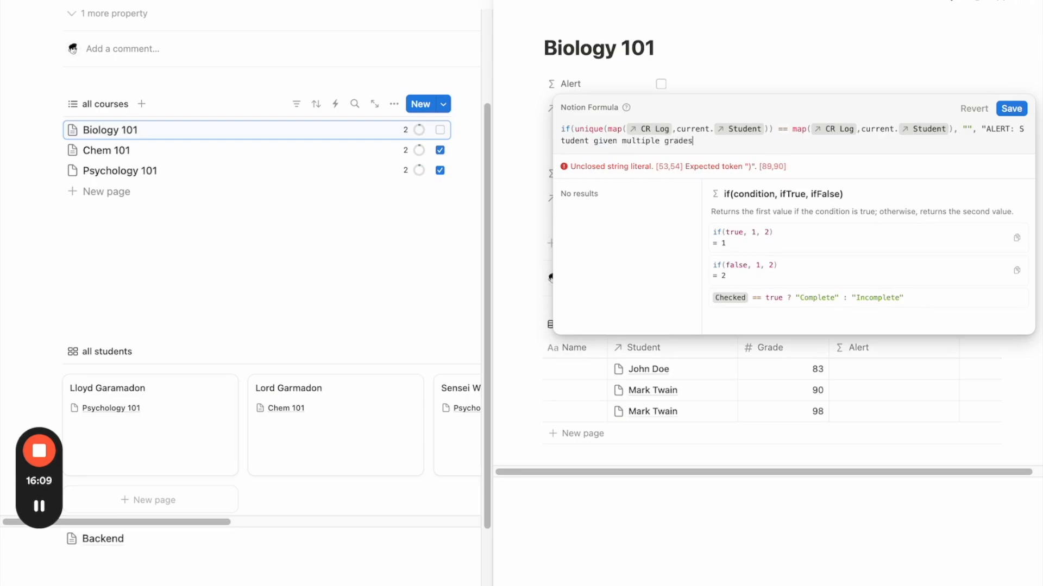
text("))
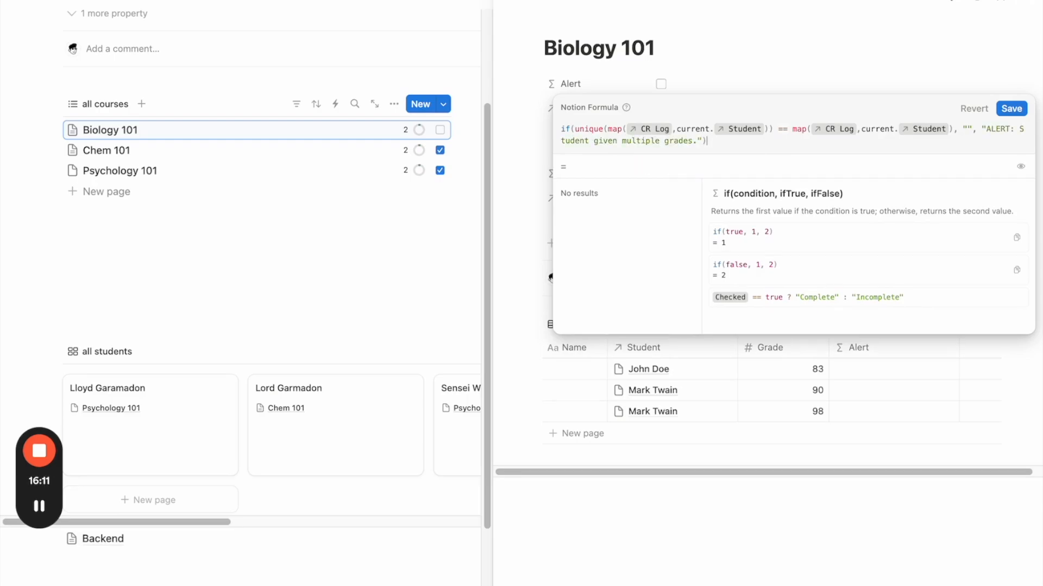
click(1018, 110)
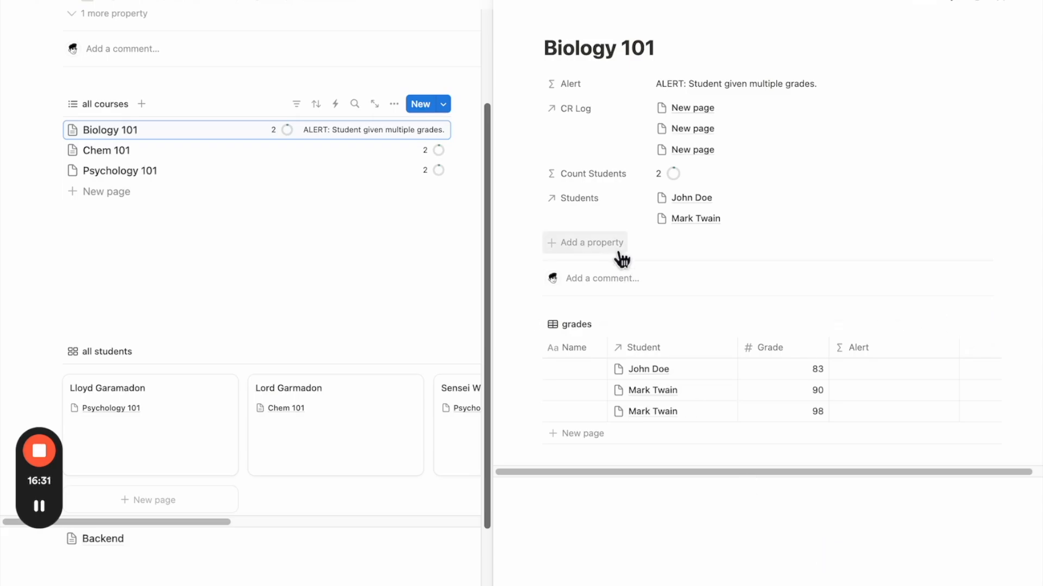
click(516, 3)
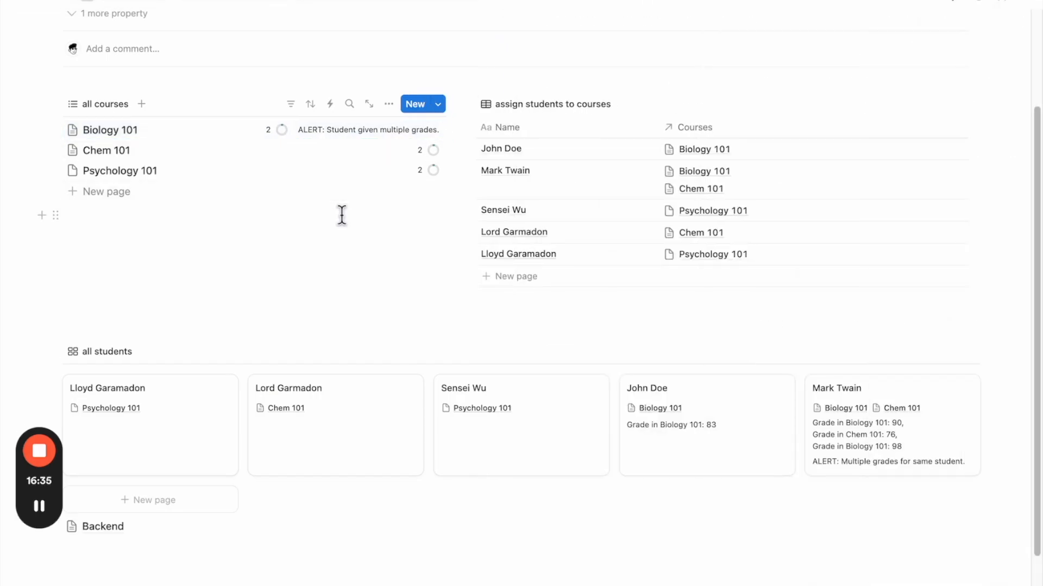
Reopen Biology 101, delete the duplicate grade entry of 98 from its grades table and close the page.
scroll(342, 215, down, 3)
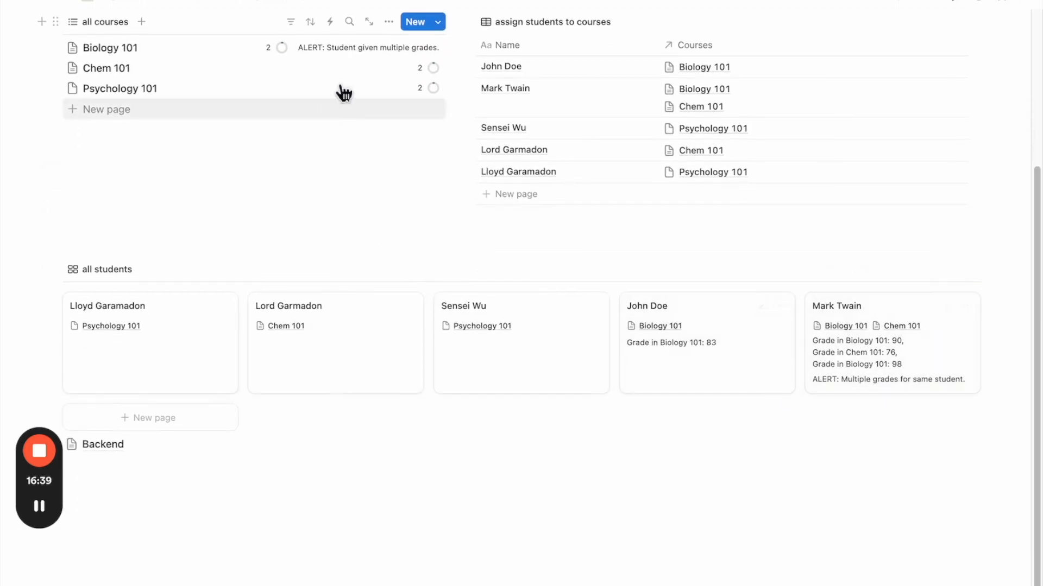
scroll(365, 67, up, 2)
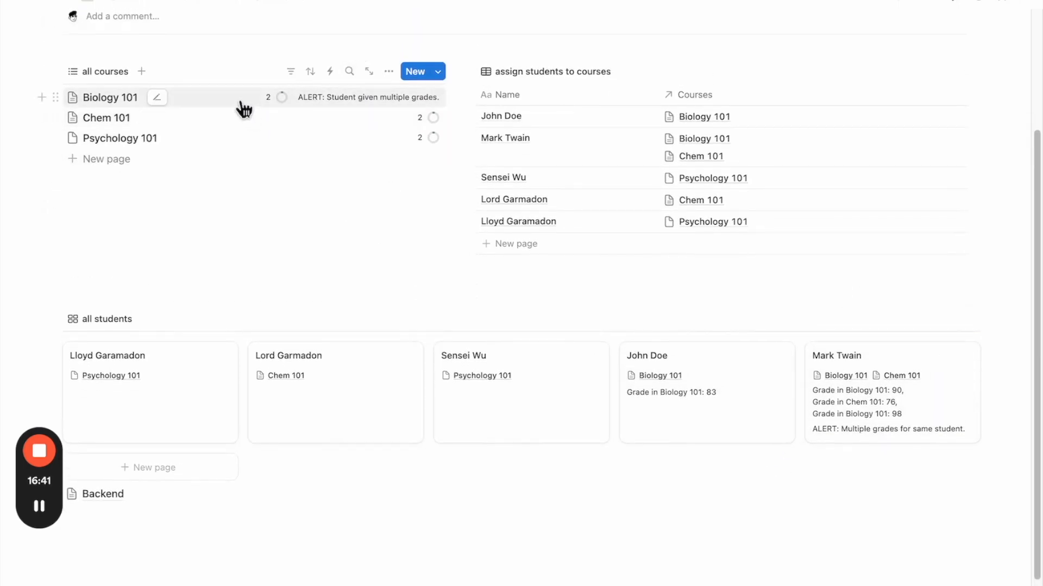
click(338, 99)
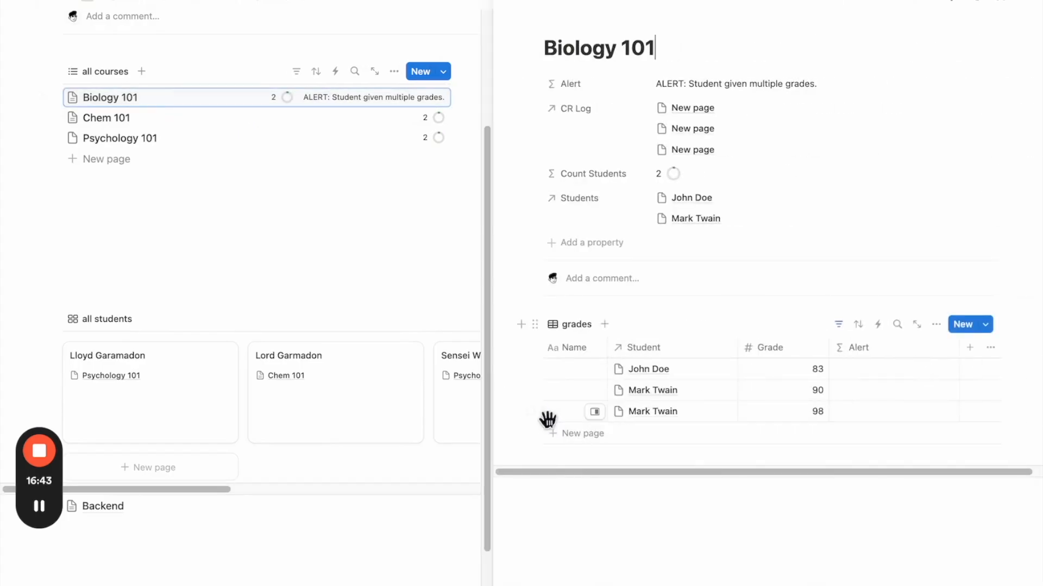
click(518, 414)
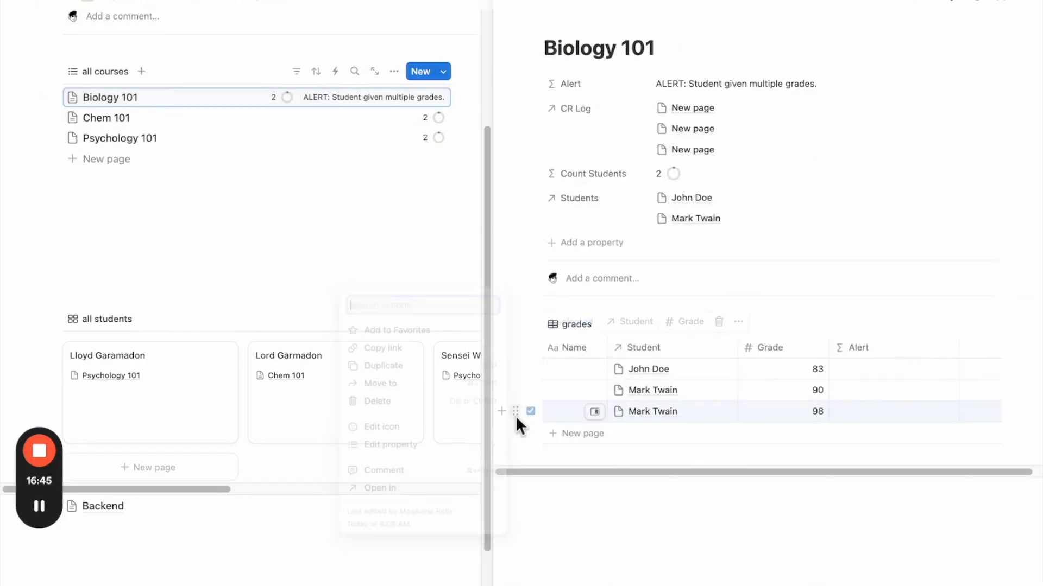
click(421, 412)
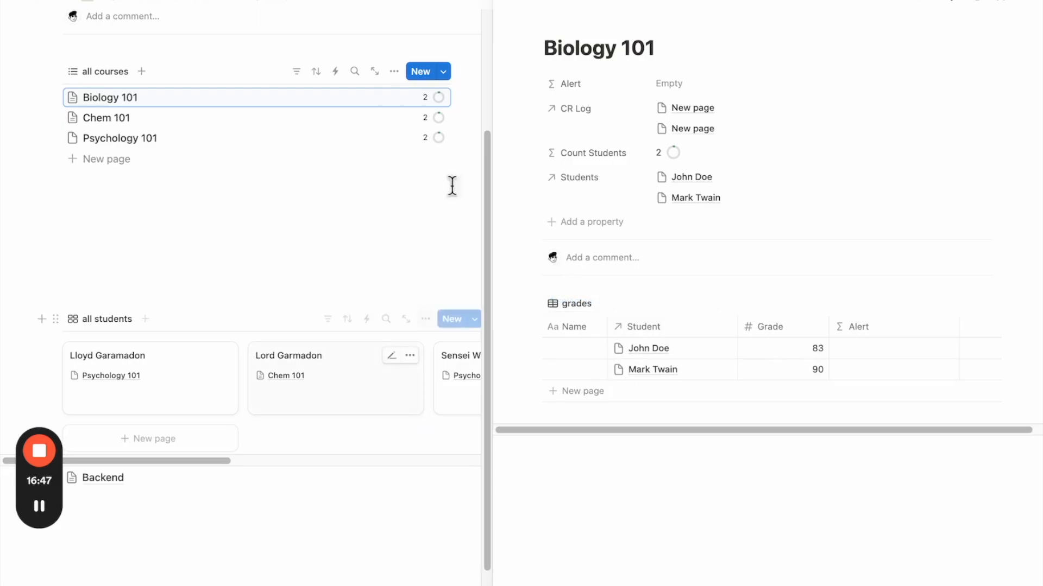
click(516, 7)
Move the Alert property below Students on the Biology 101 page and close the page.
scroll(326, 244, down, 2)
scroll(326, 243, up, 3)
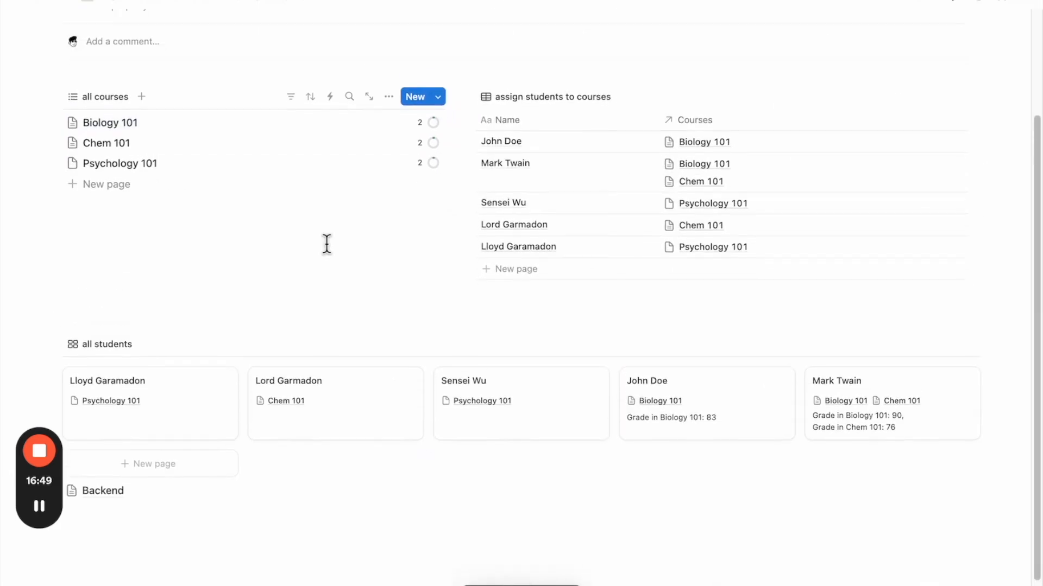
click(351, 134)
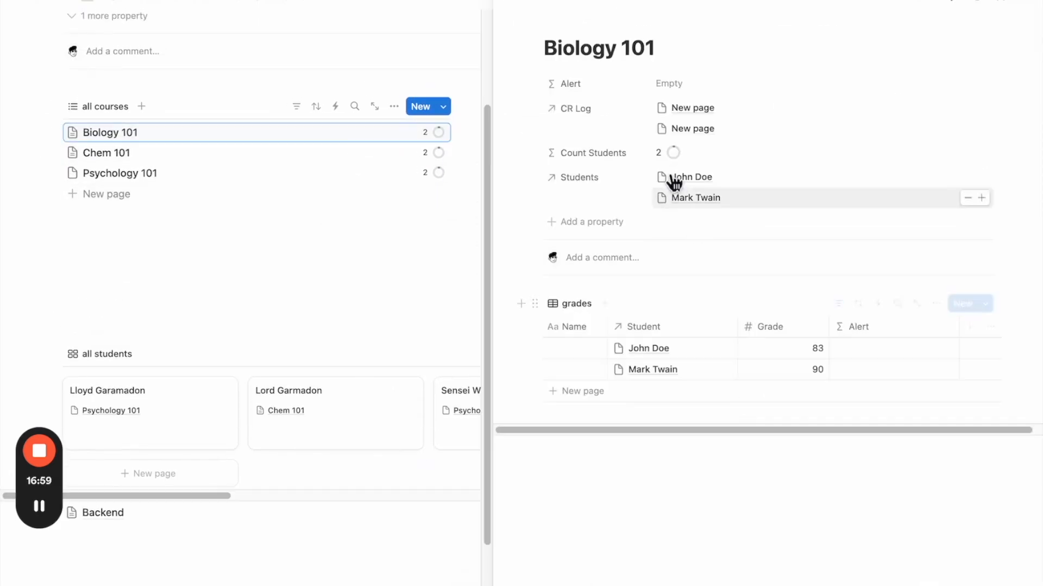
drag(615, 103, 616, 205)
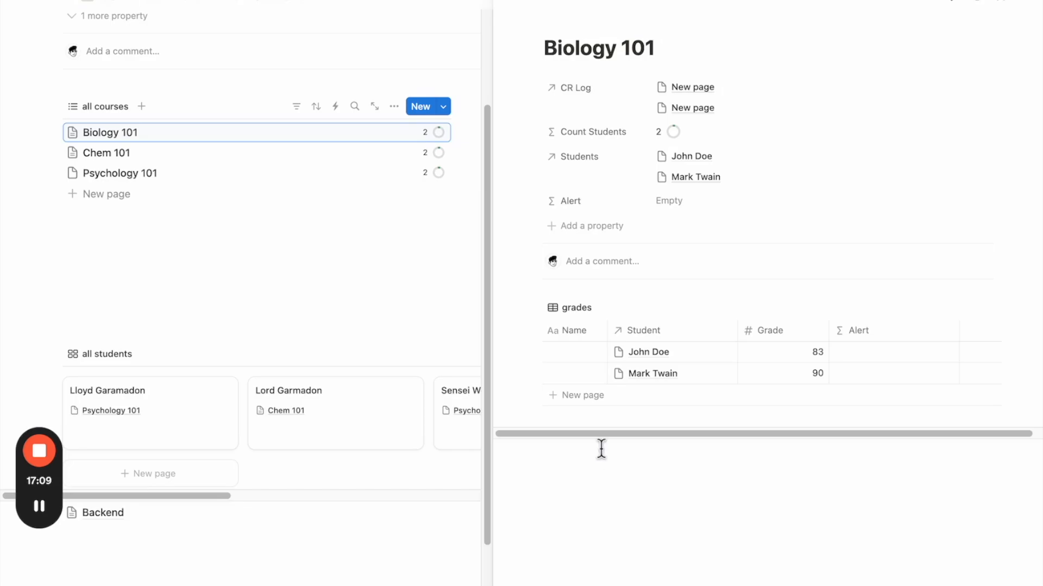
click(515, 7)
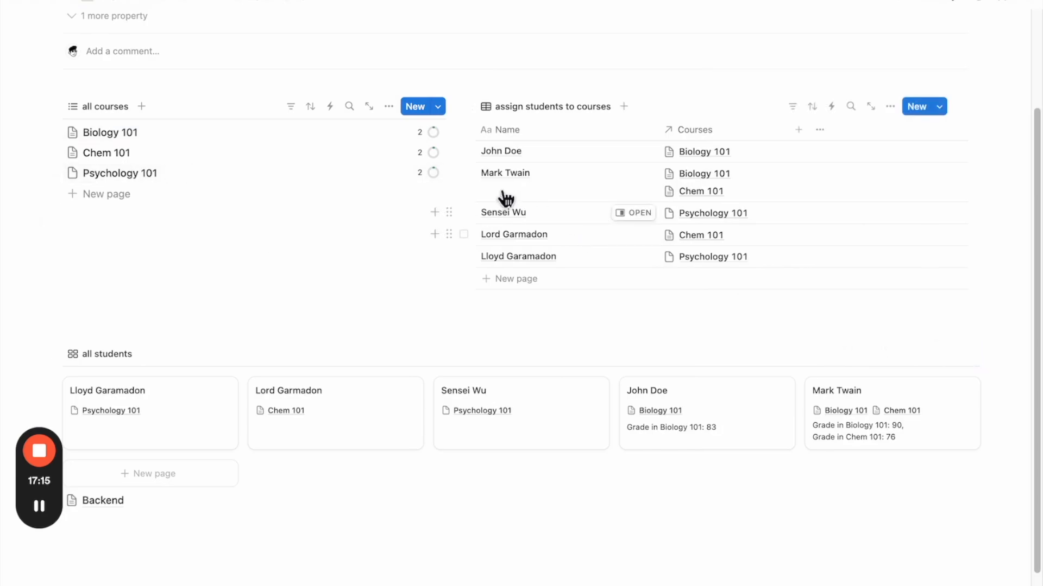
Apply the New page template to Psychology 101 and set that template as the default for the Courses database.
click(313, 186)
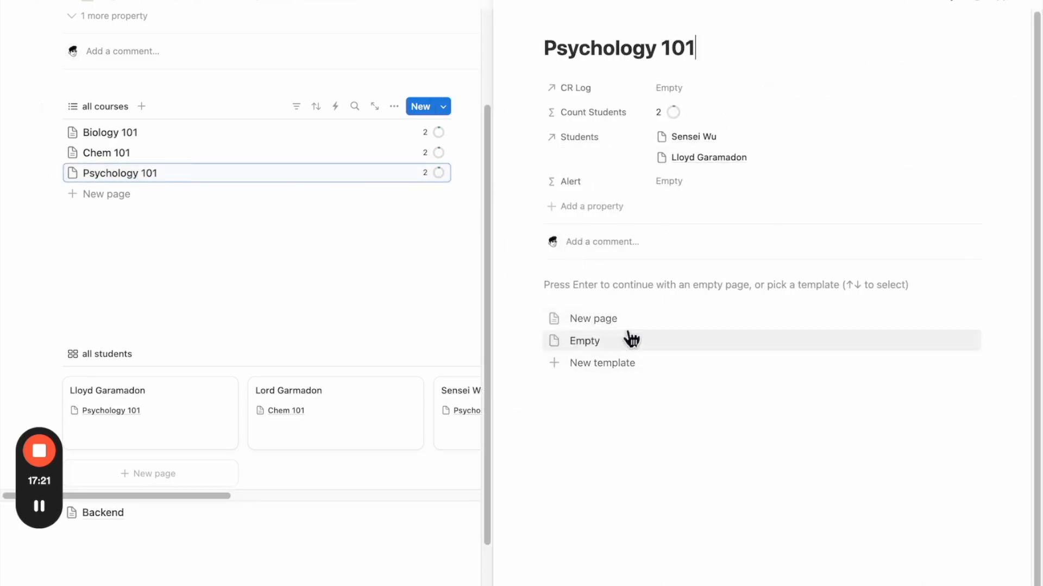
click(628, 340)
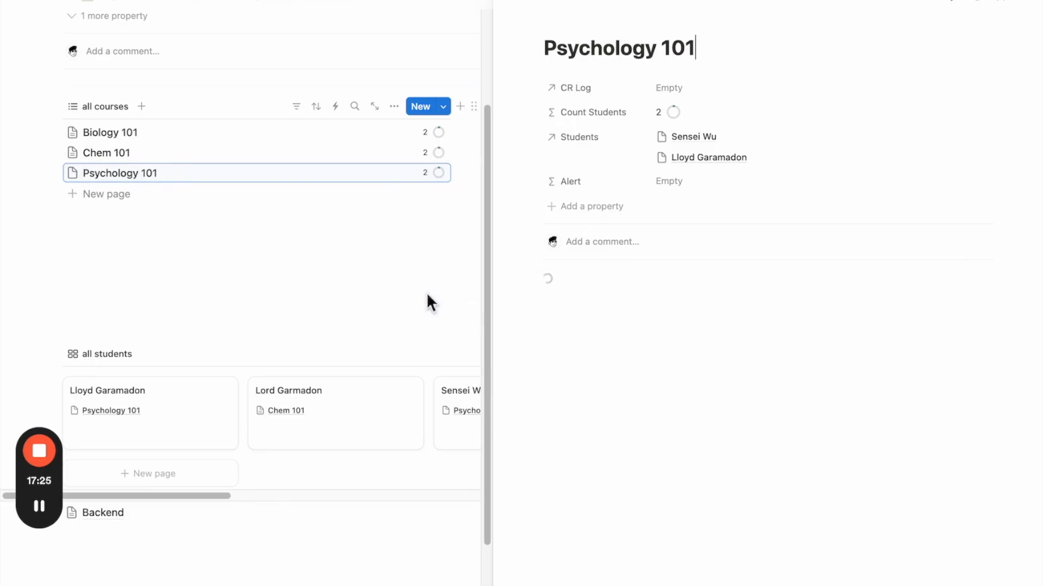
click(443, 107)
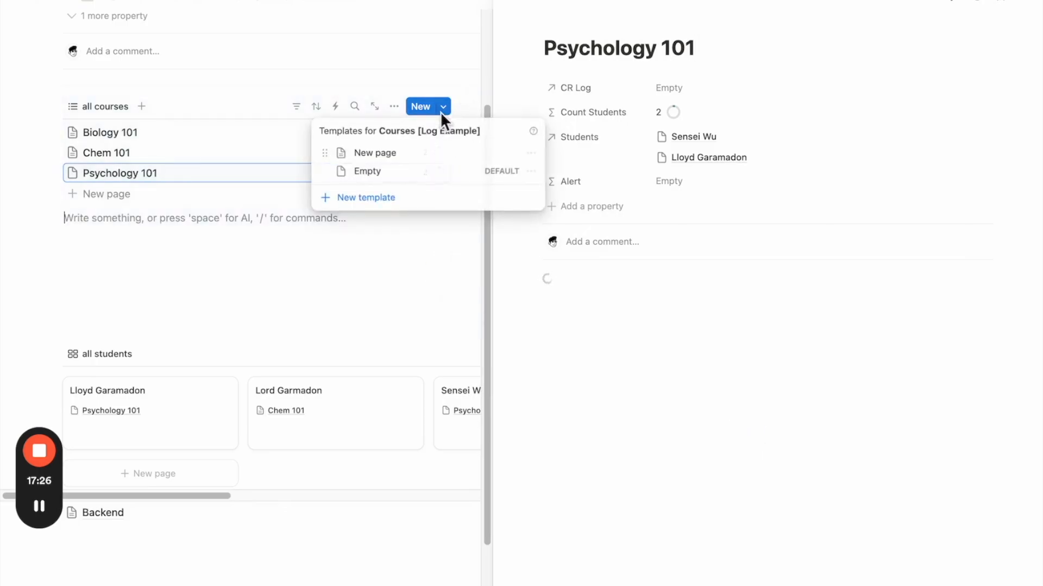
click(535, 171)
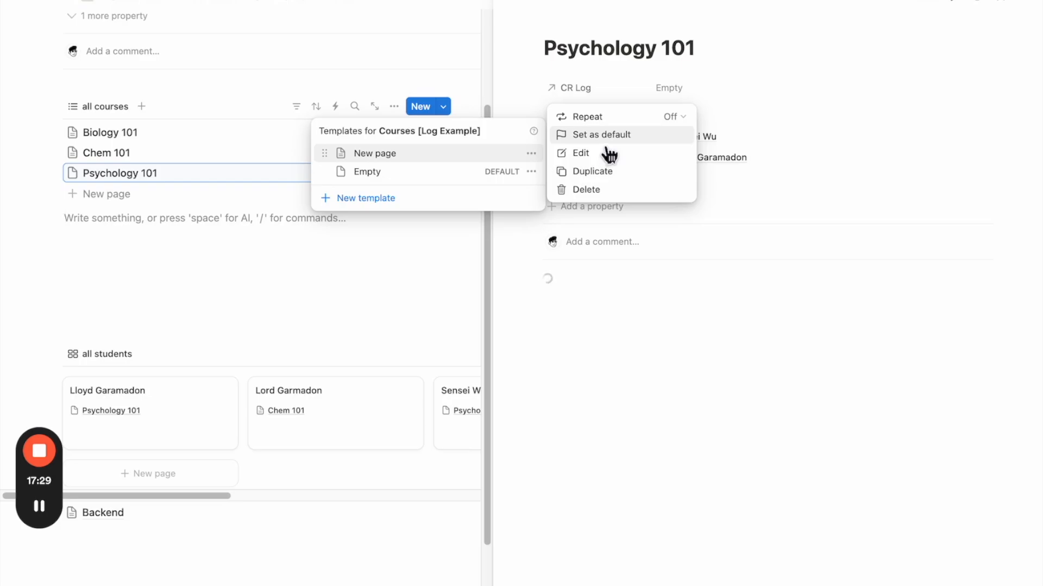
click(601, 142)
click(519, 328)
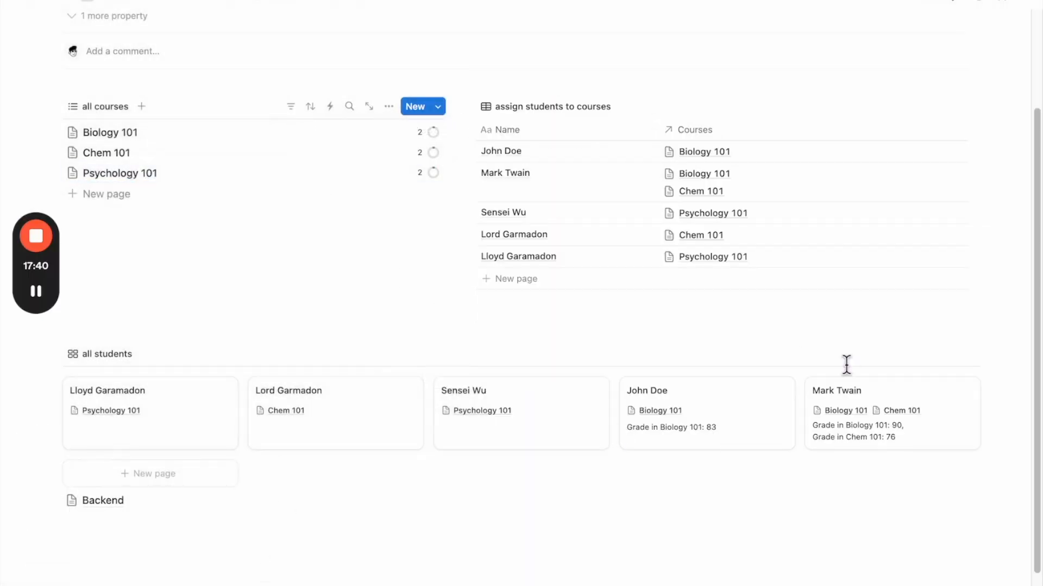
Sort the all students gallery by Grades.
click(825, 354)
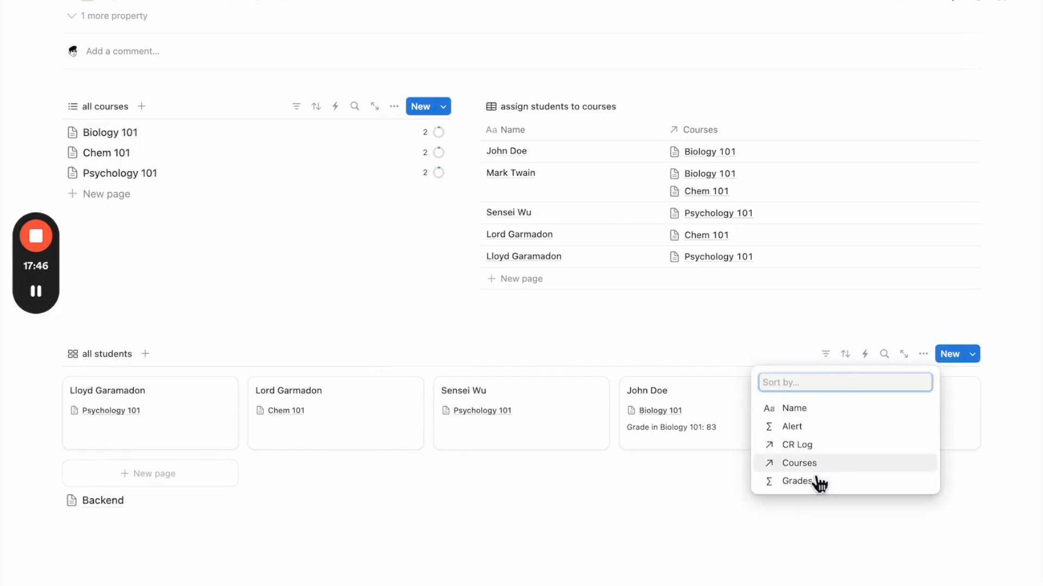
click(814, 482)
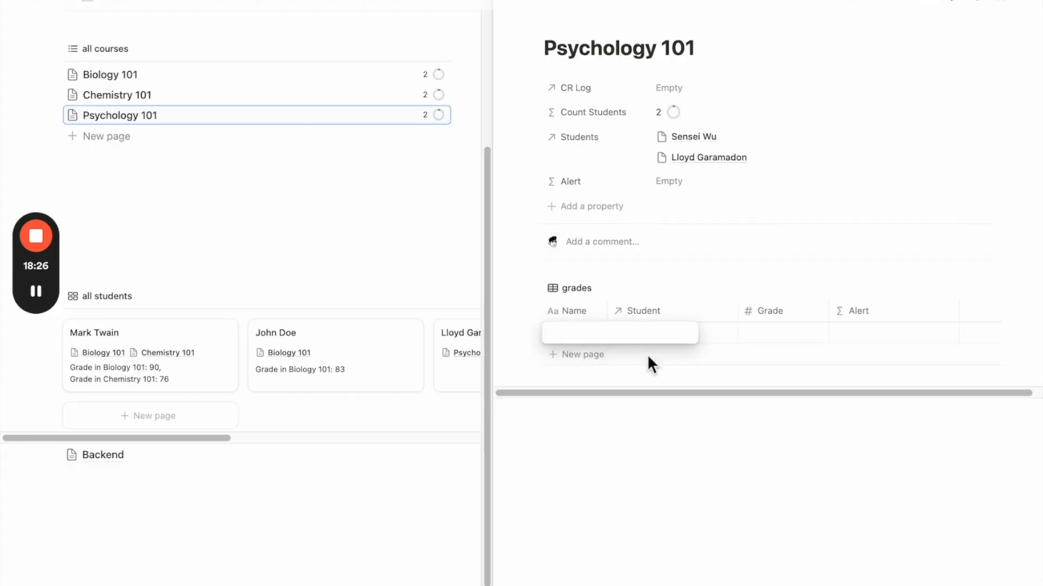
Fill the new row of Psychology 101's grades table with the course's first listed student and a grade of 36, and close the page.
click(715, 333)
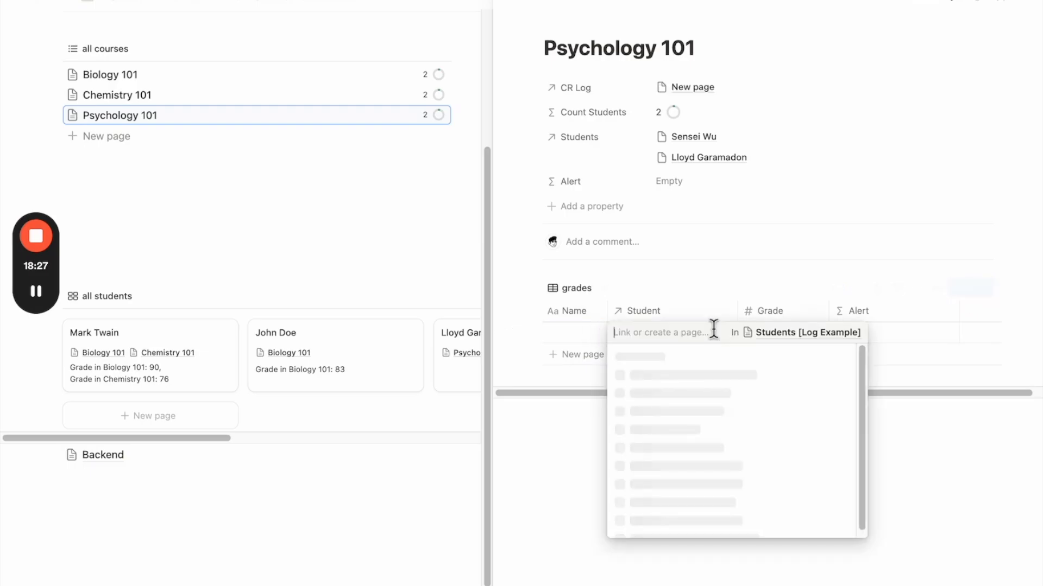
click(699, 417)
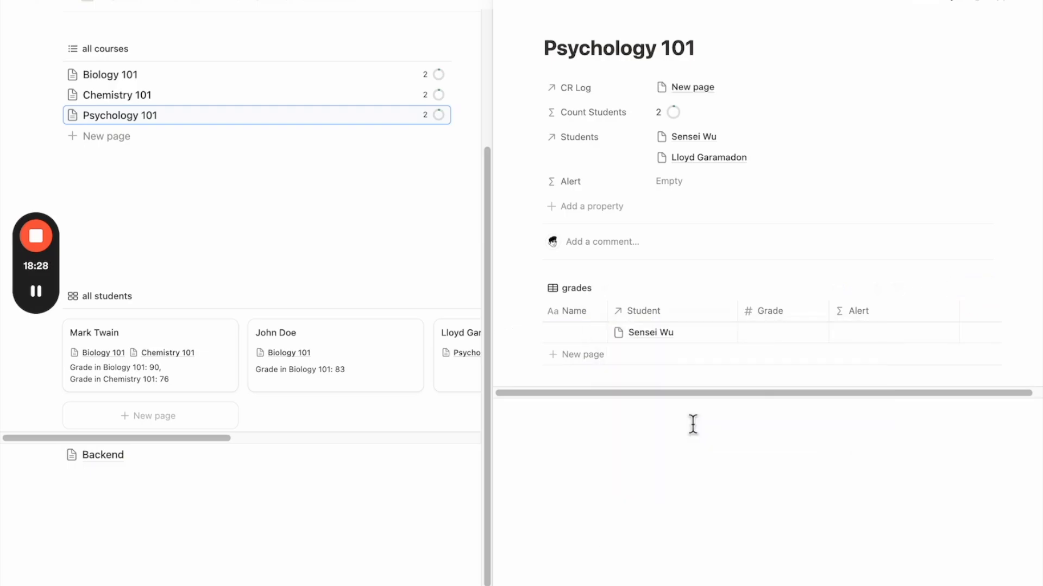
click(782, 331)
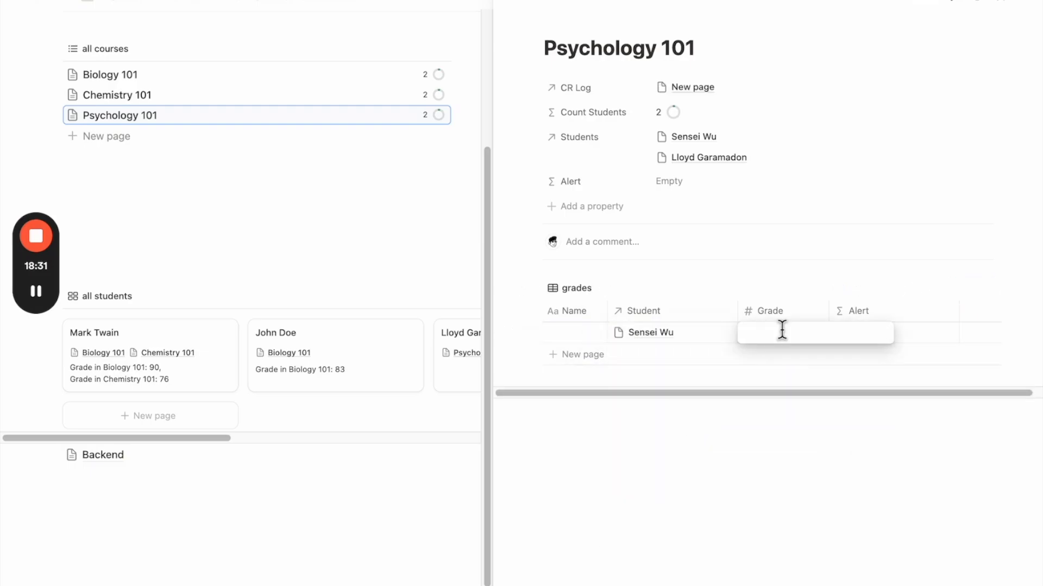
text(36)
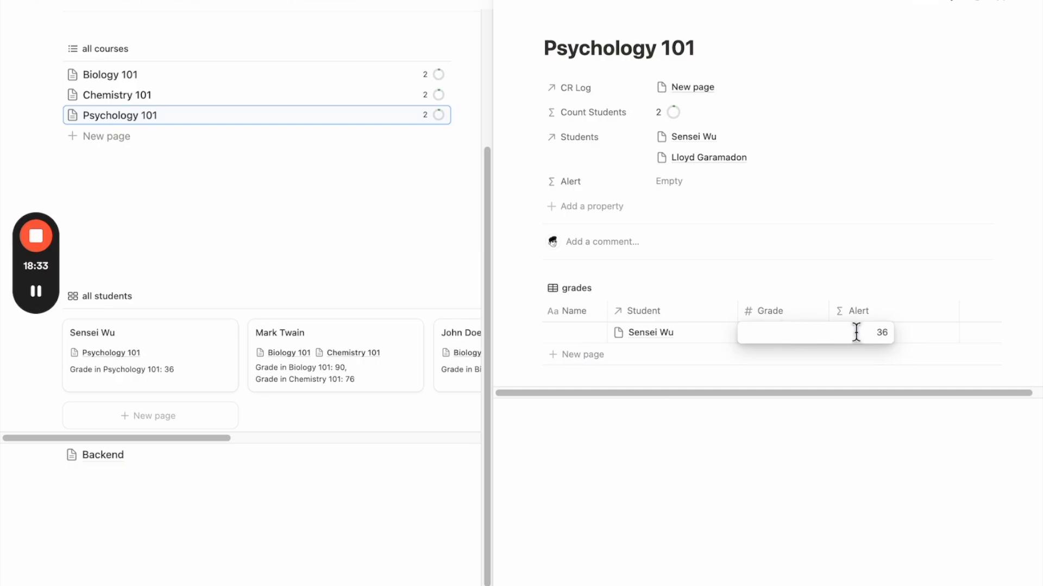
key(Return)
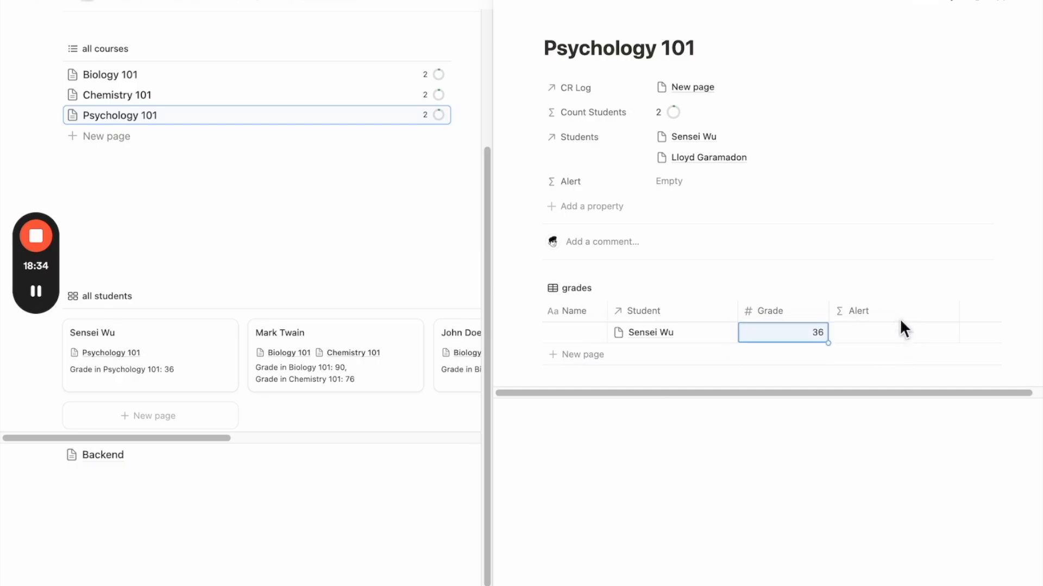
click(514, 3)
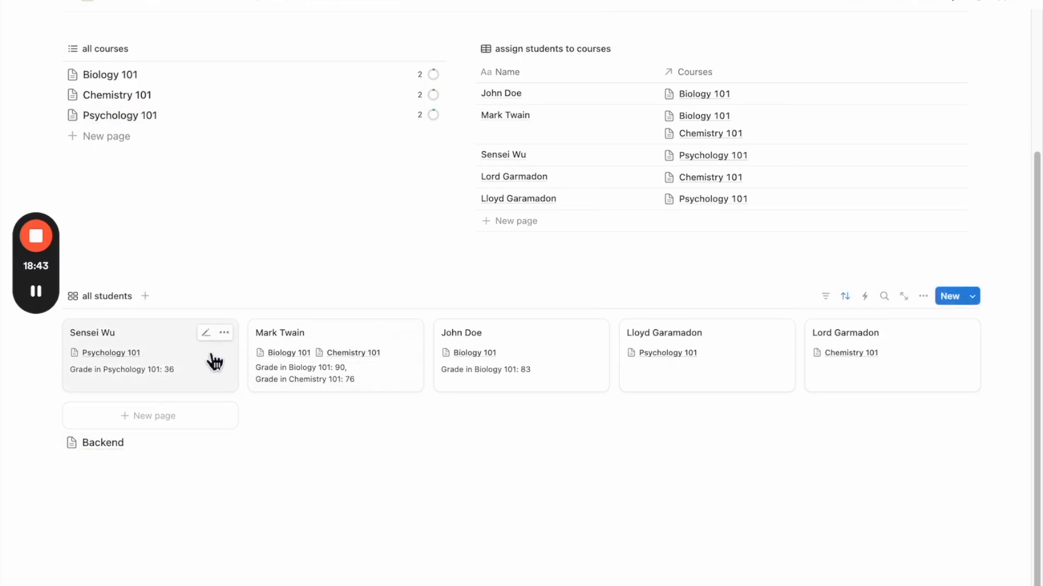
Open the first student's page from the all students gallery, add a formula property named GPA and open its formula for editing.
click(211, 360)
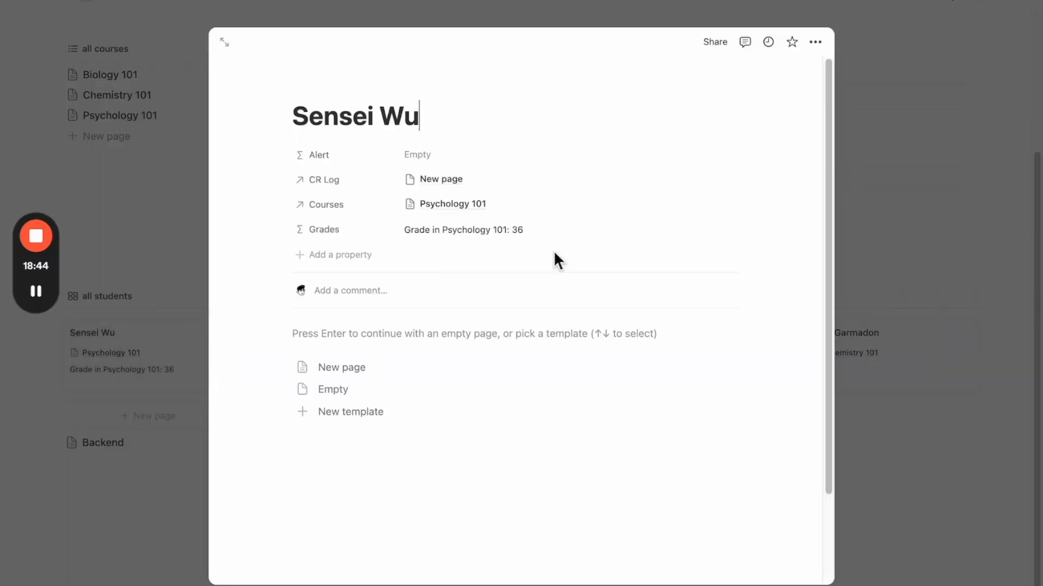
click(343, 265)
scroll(362, 422, down, 3)
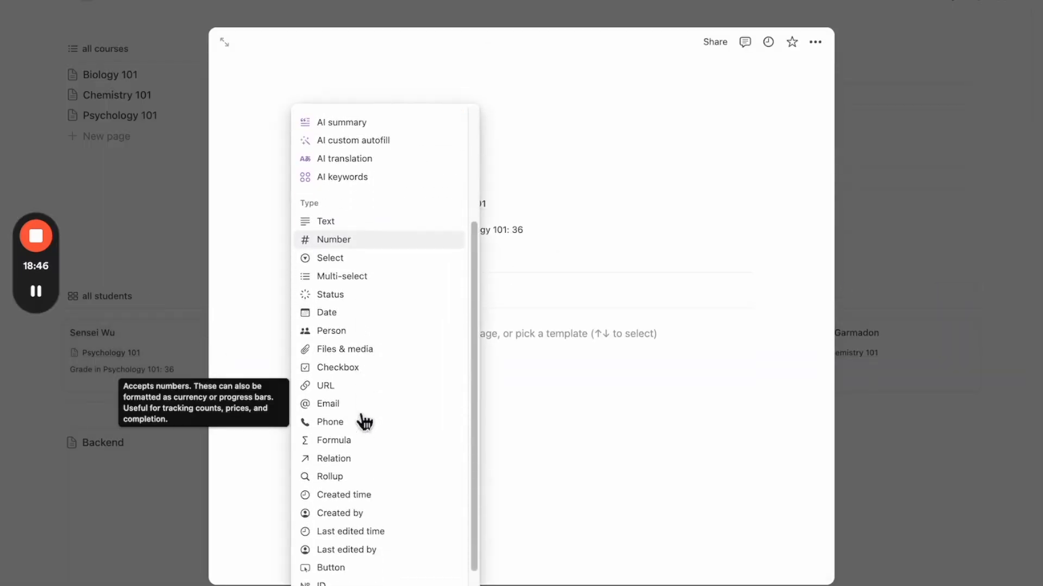
scroll(362, 422, down, 2)
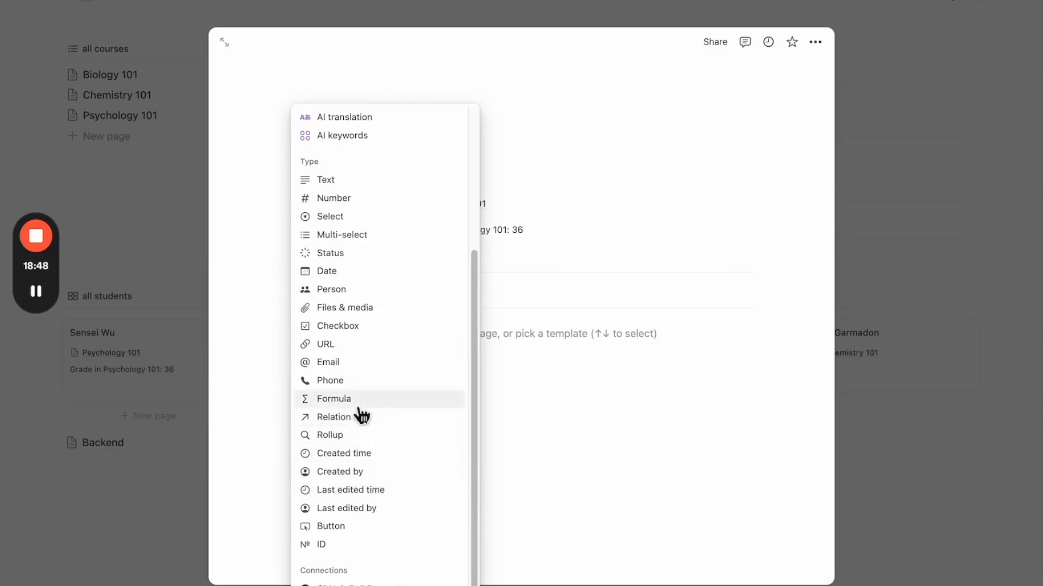
click(358, 406)
text(GPA)
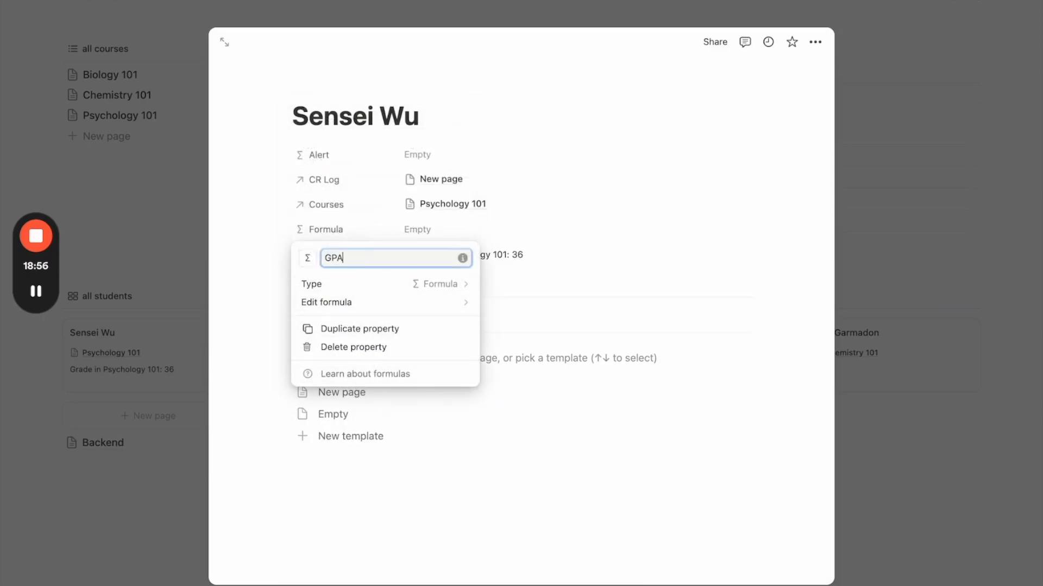
click(425, 303)
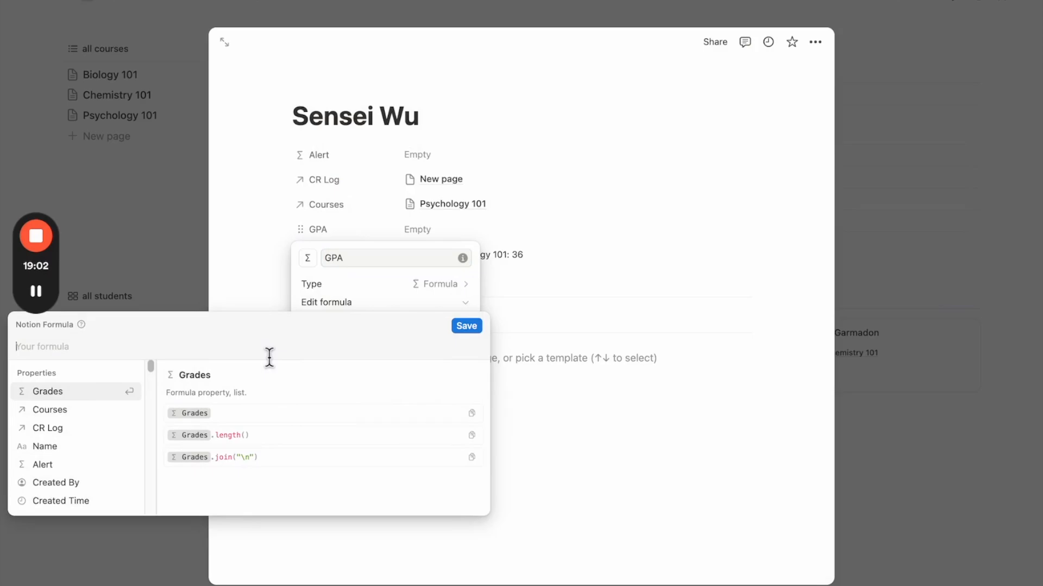
click(80, 416)
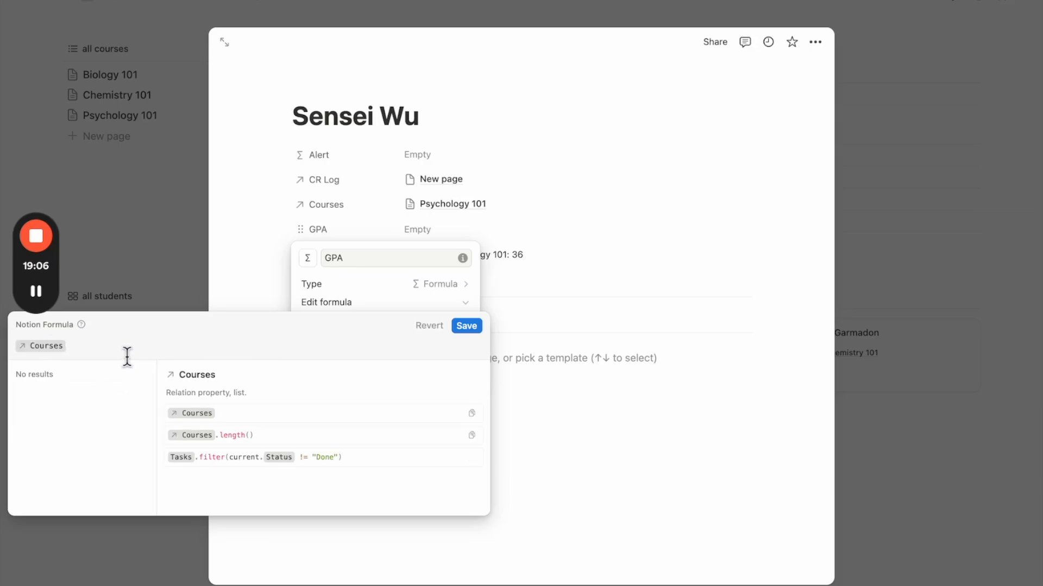
key(BackSpace)
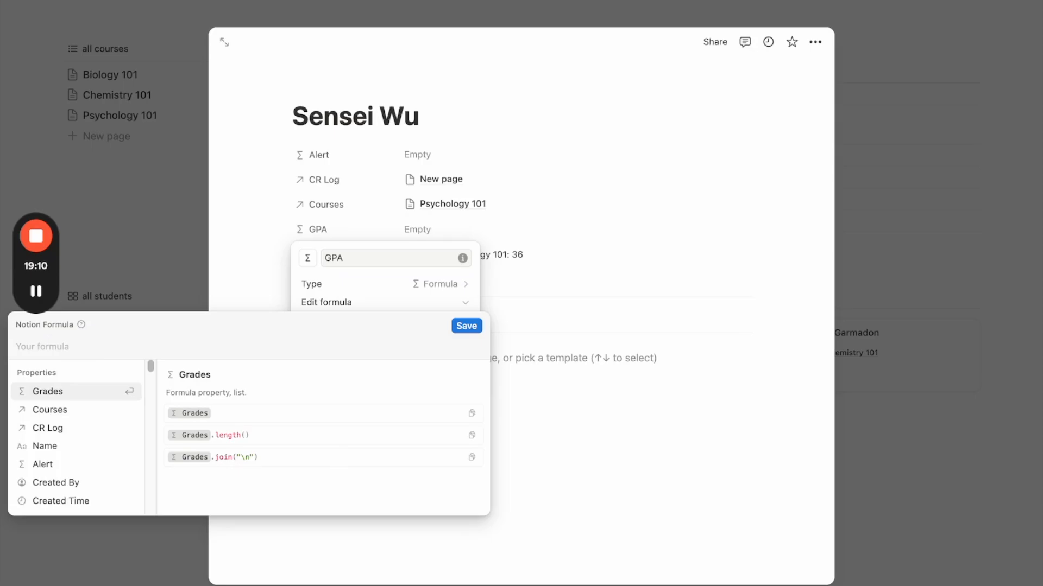
click(74, 432)
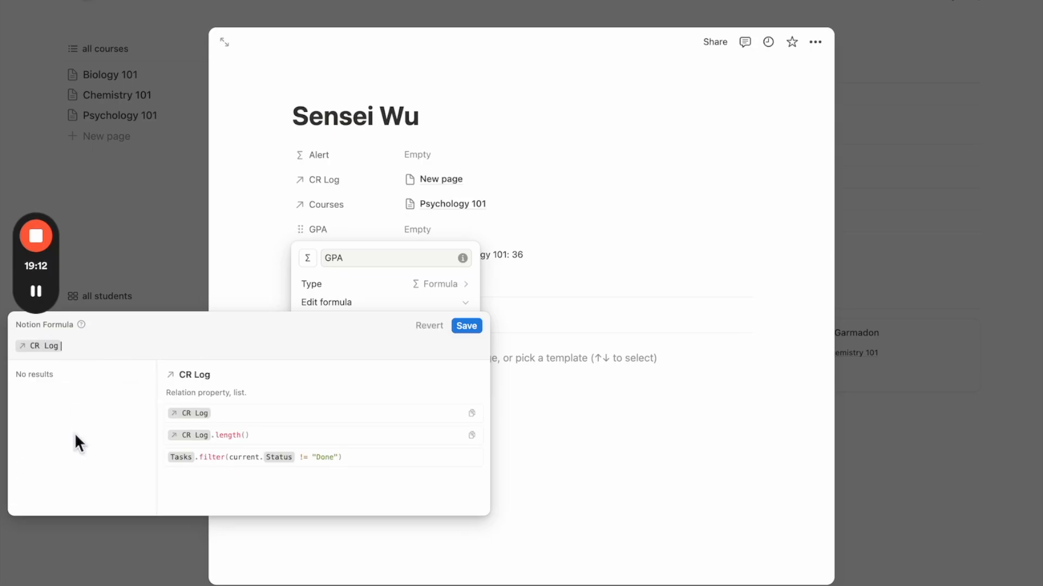
text(.)
key(BackSpace)
key(BackSpace)
Enter the GPA formula map(CR Log,current.Grade), which collects the grades from the related log entries.
text(map(cr)
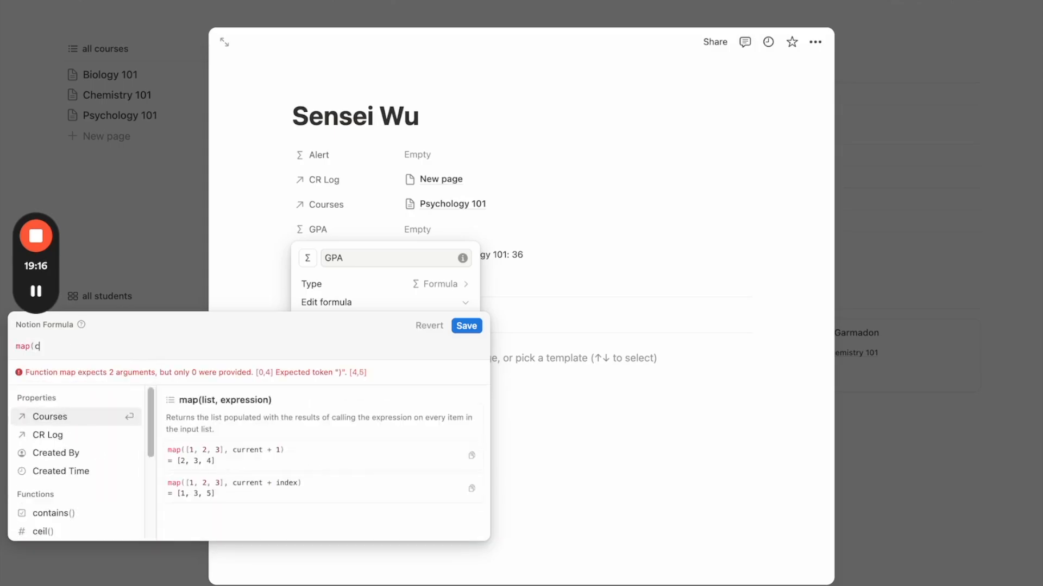
key(Return)
text(,current.gr)
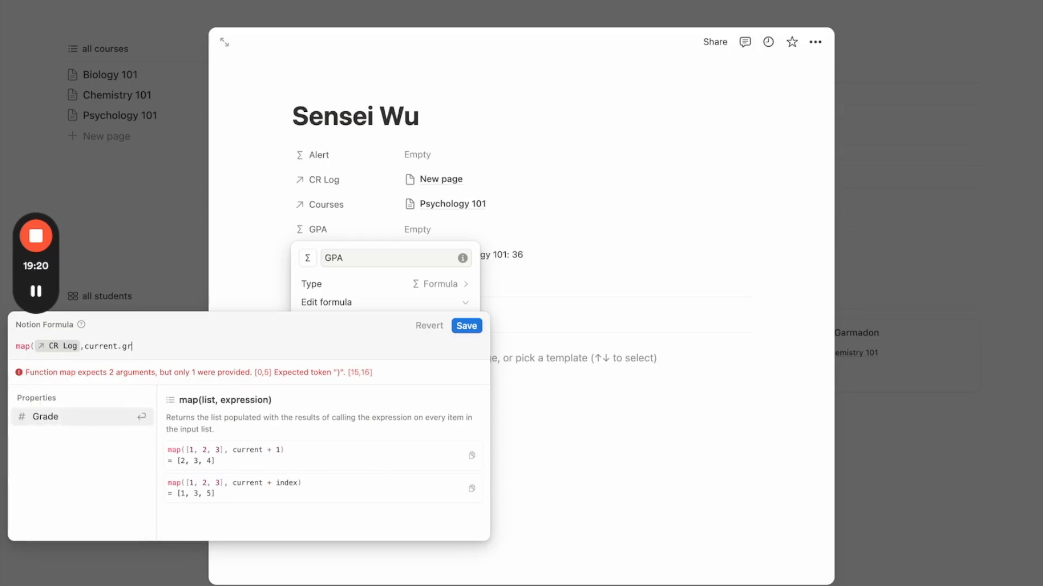
key(Return)
text())
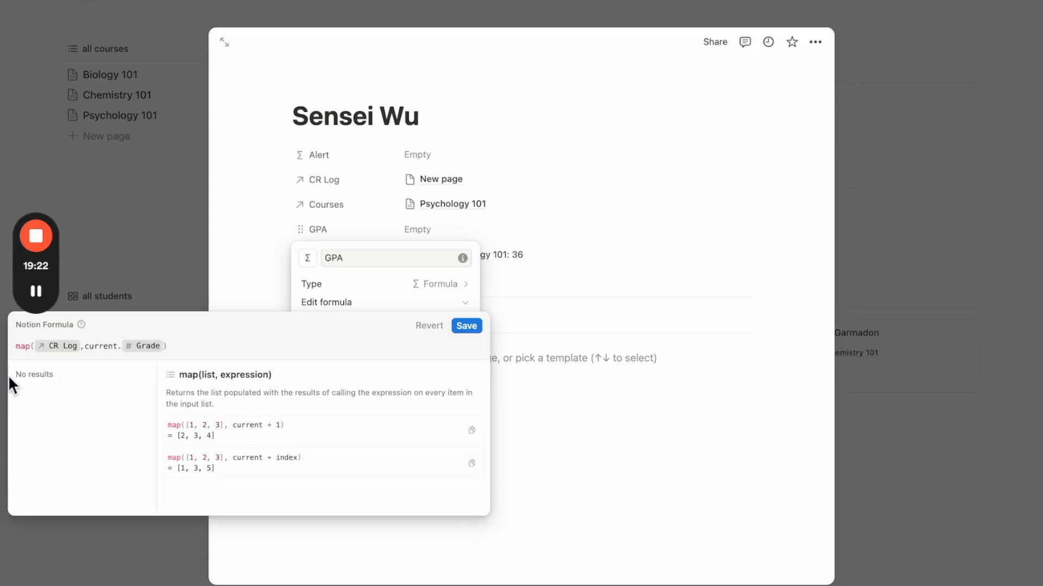
Wrap the GPA formula's map expression in mean() and save the formula.
click(20, 347)
text(mean)
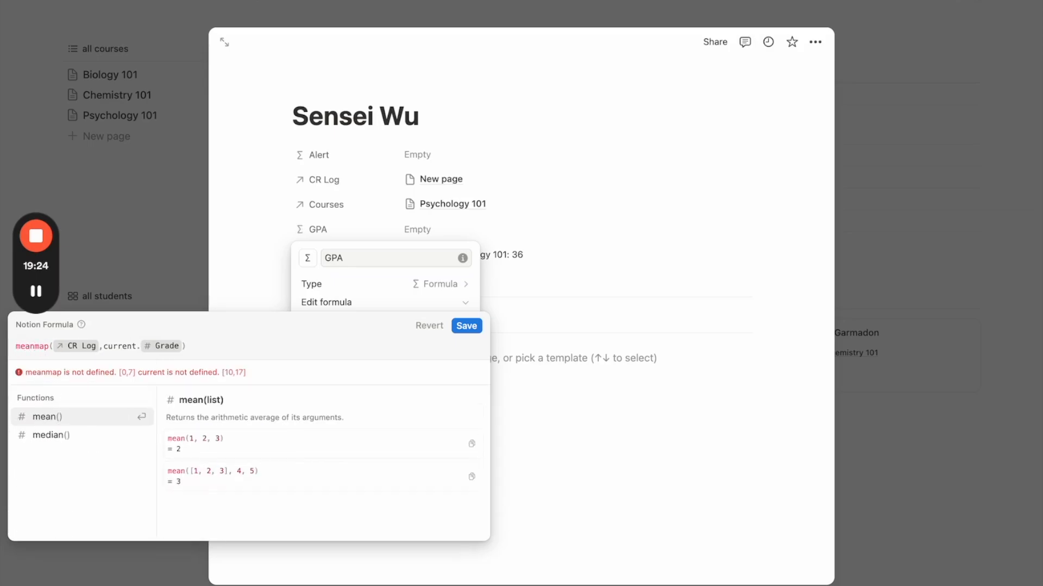
text(()
click(257, 353)
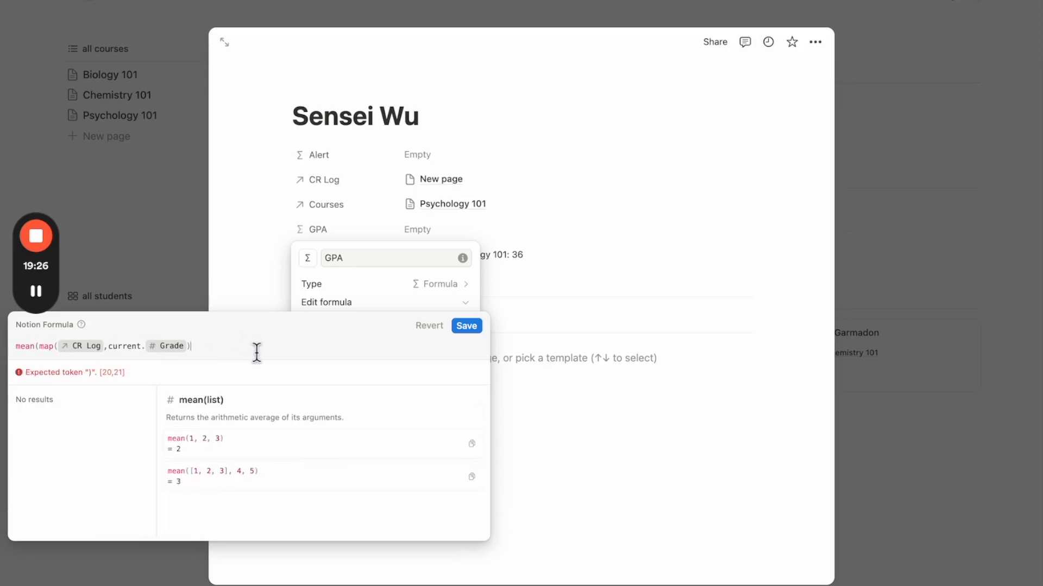
text())
click(476, 327)
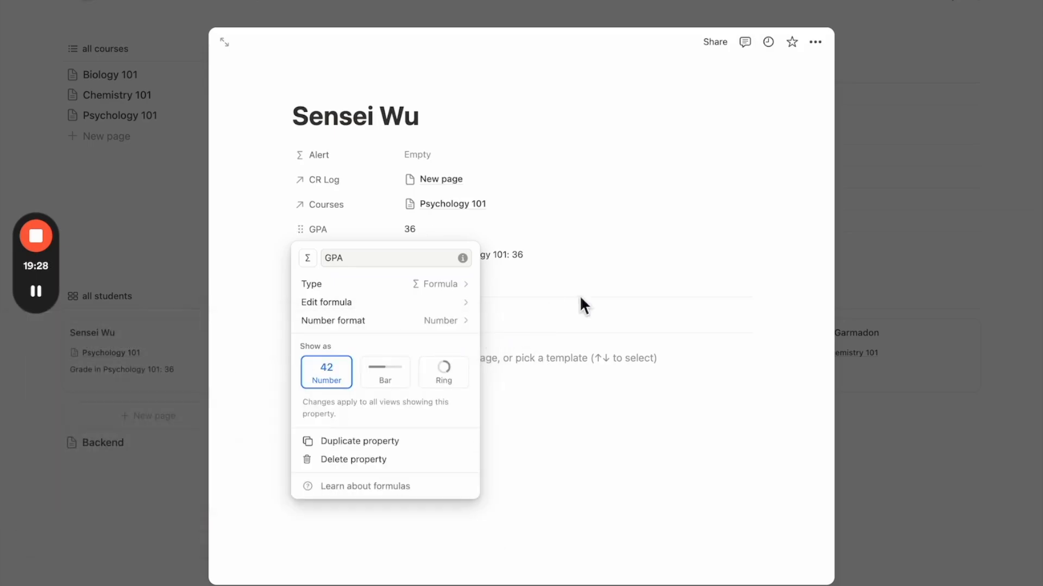
click(599, 285)
Display the GPA property as a gray ring and close the student's page.
click(347, 232)
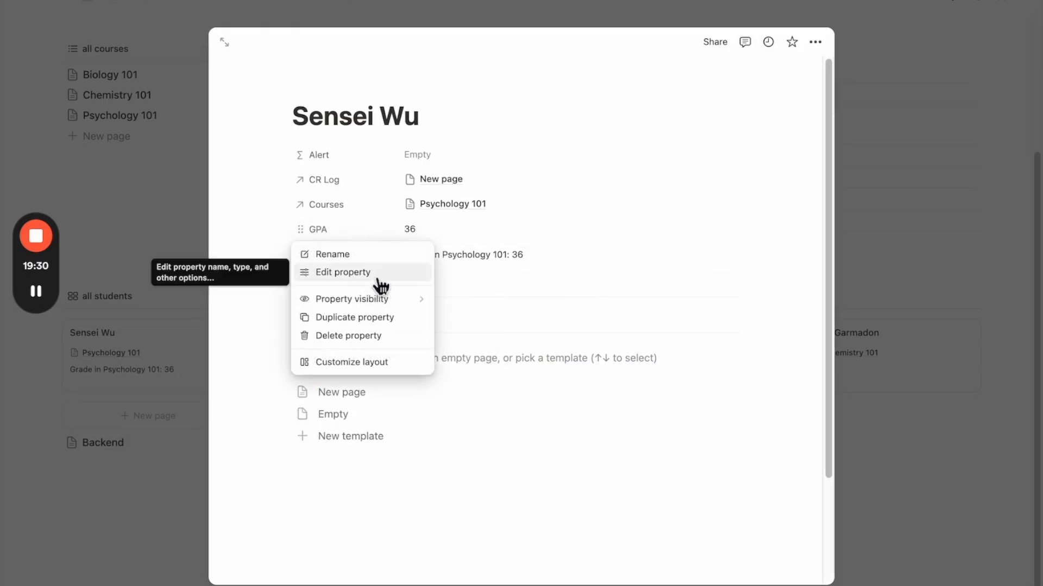
click(375, 272)
click(455, 383)
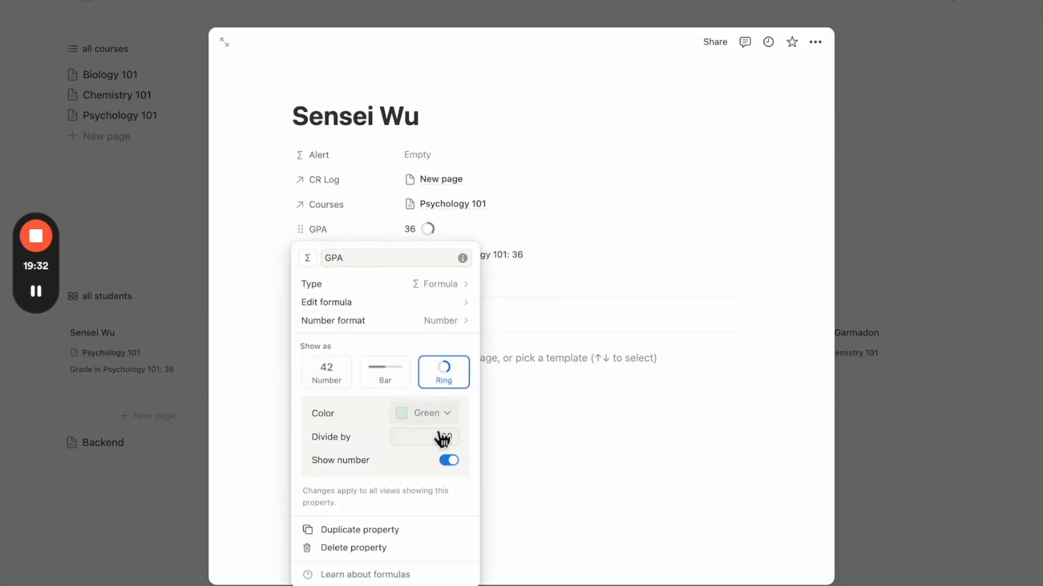
click(432, 416)
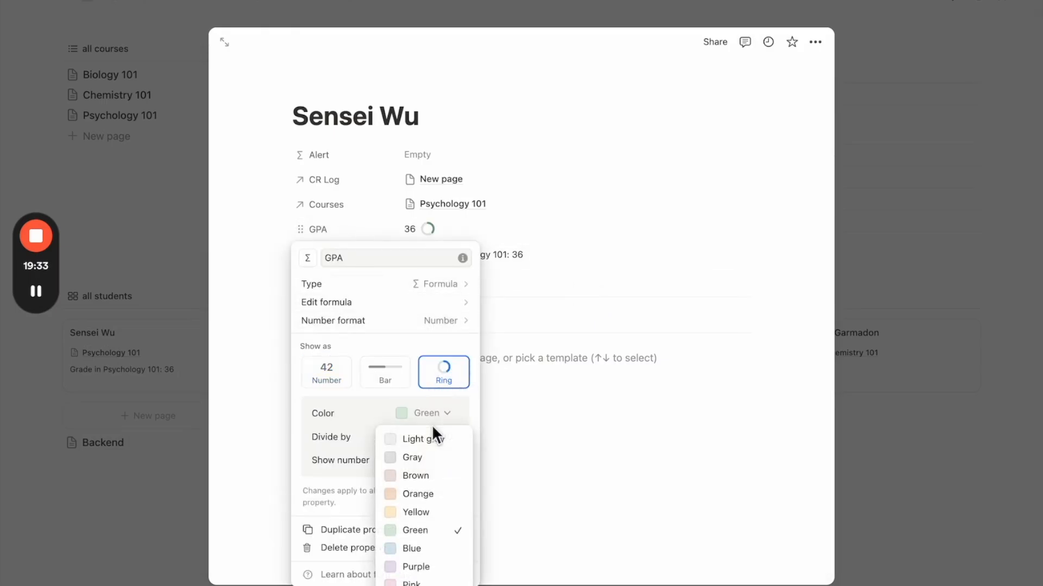
click(416, 459)
click(604, 337)
click(887, 317)
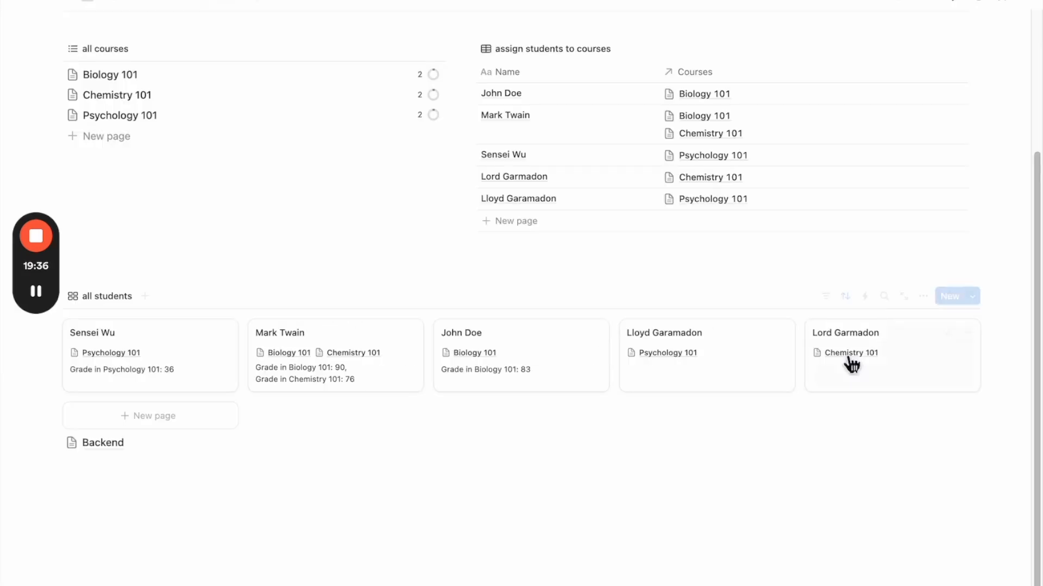
Sort the all students gallery by GPA instead of Grades, save the sort for everyone and hide the sort settings.
click(845, 296)
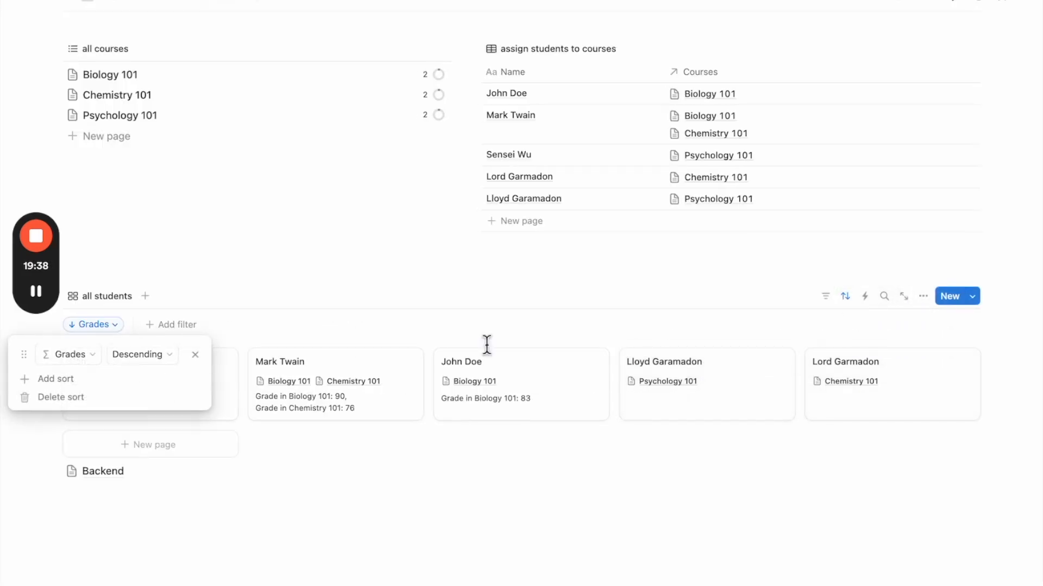
click(85, 378)
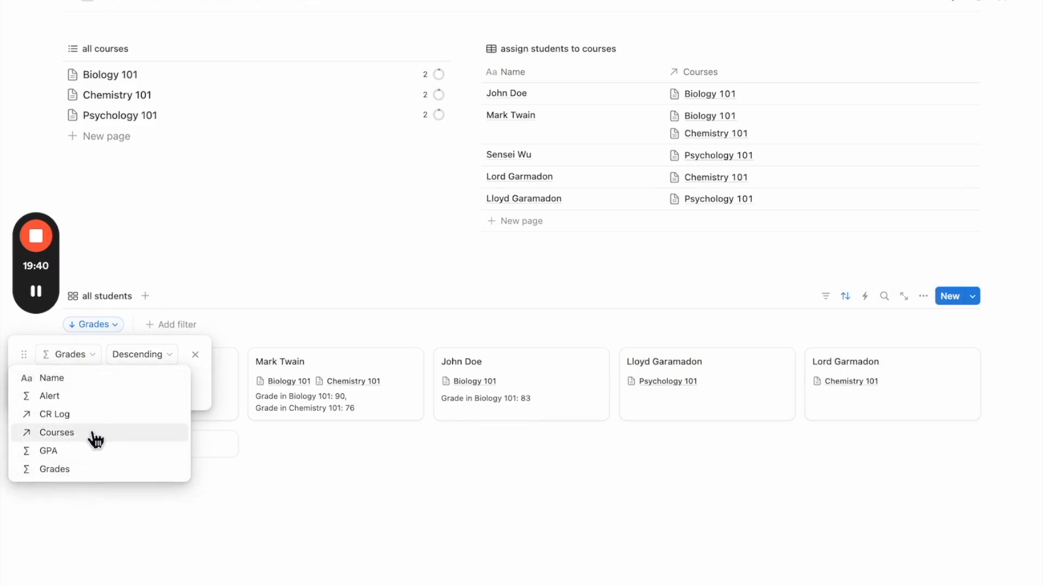
click(95, 451)
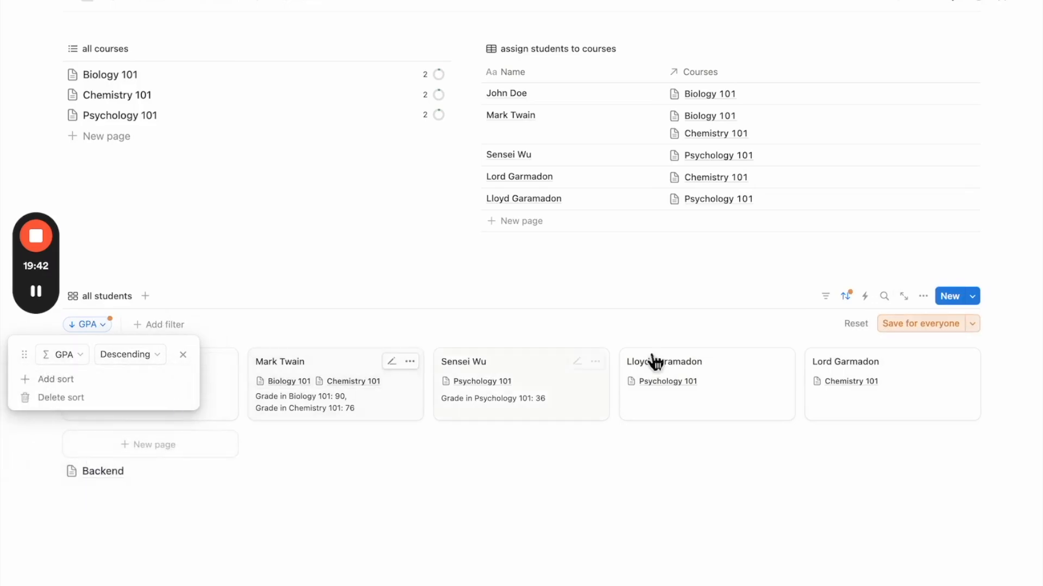
click(915, 325)
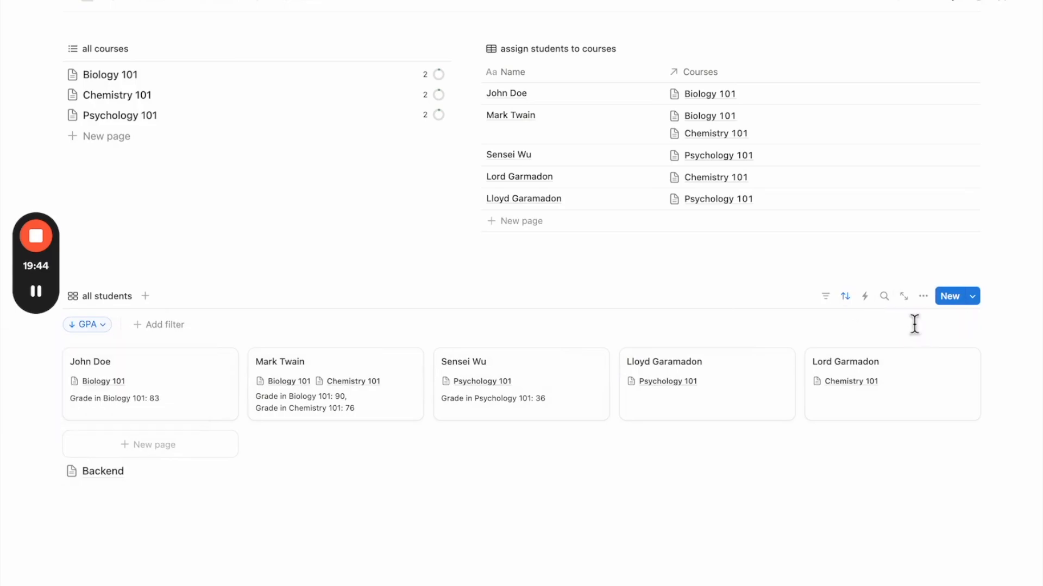
click(845, 298)
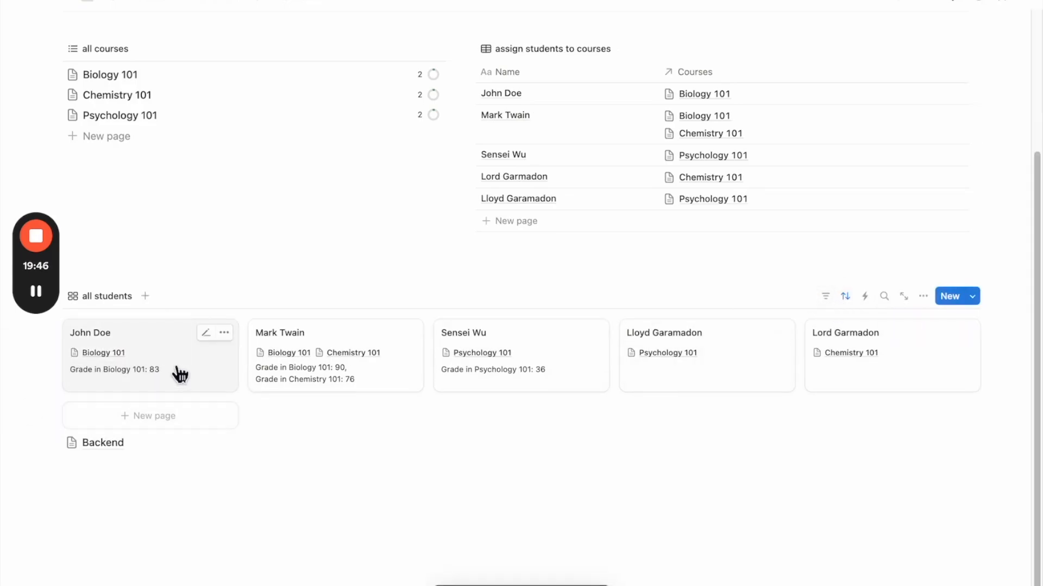
Show the GPA property on the all students gallery cards and move it above Courses.
click(923, 280)
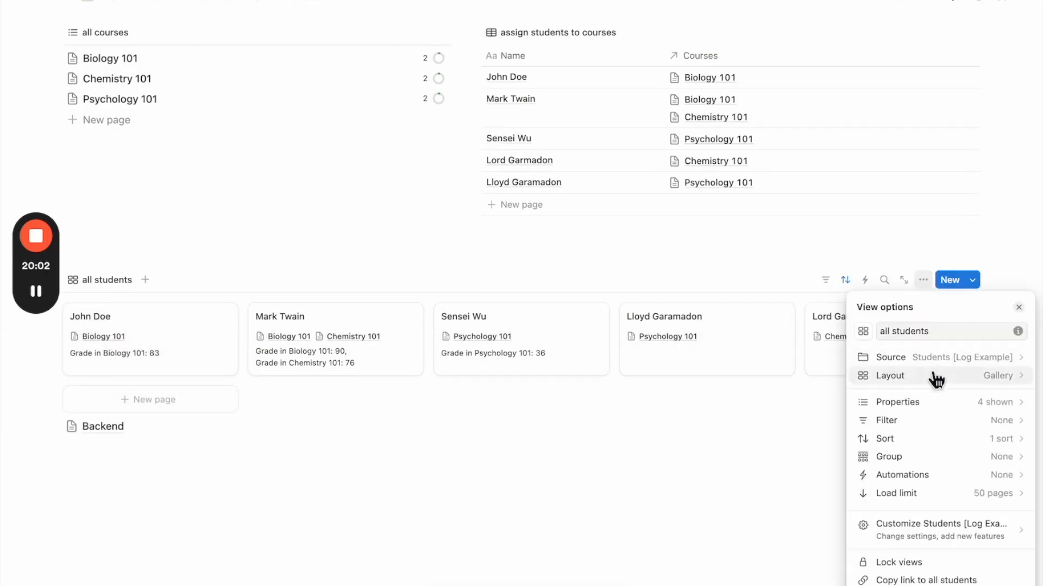
click(896, 402)
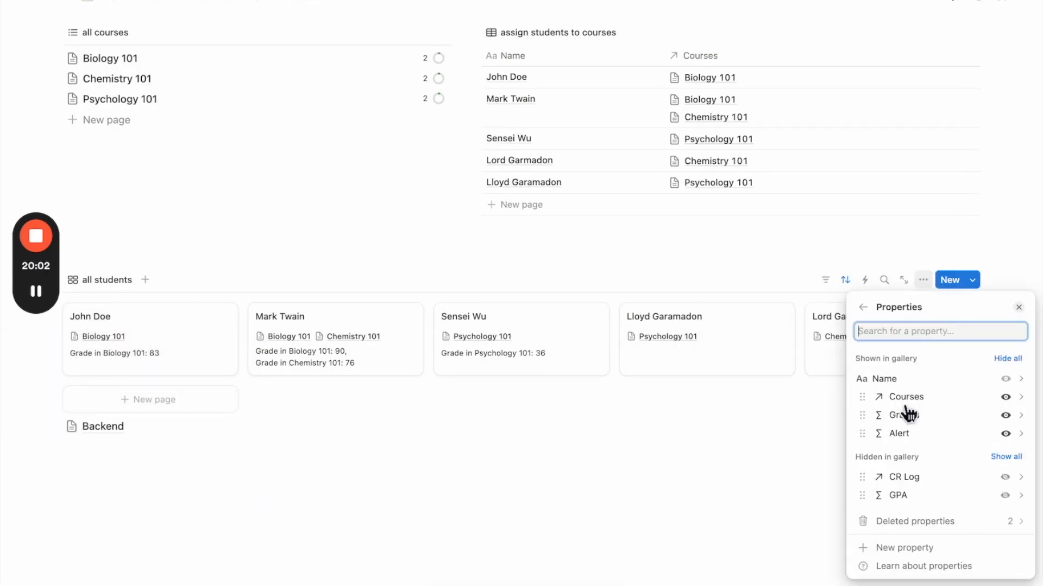
click(1005, 497)
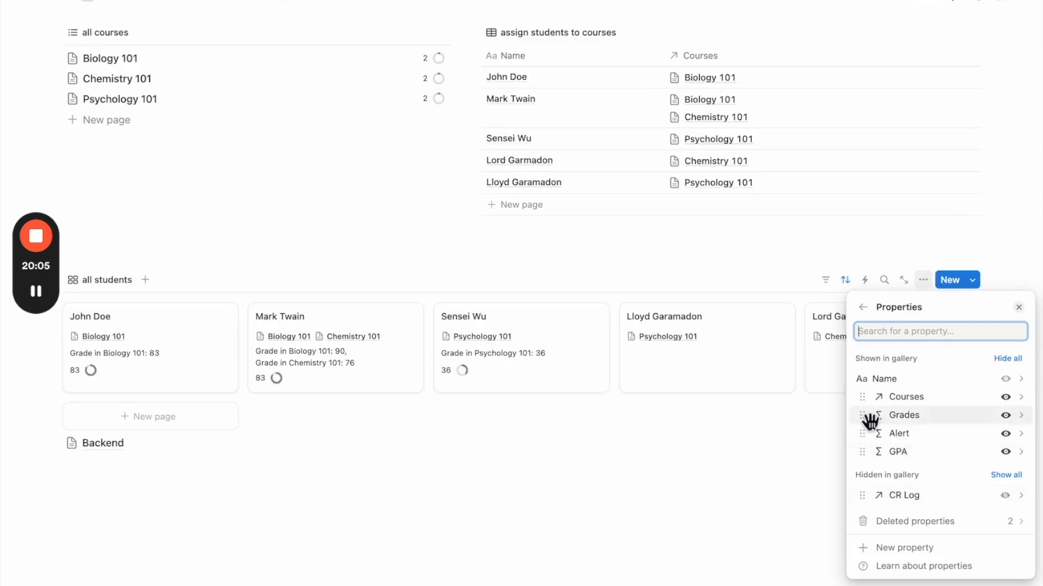
drag(900, 455, 912, 404)
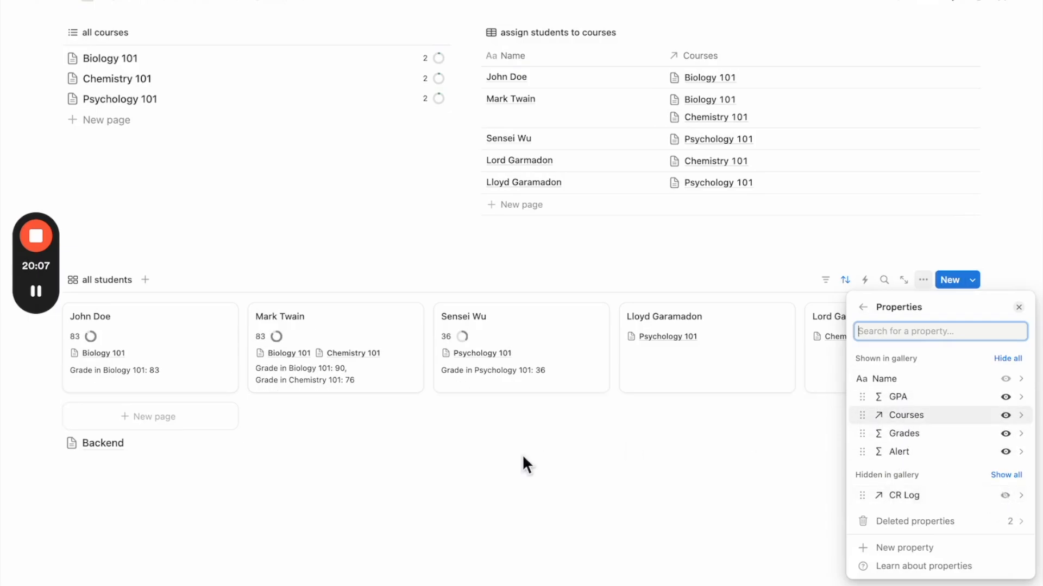
click(435, 500)
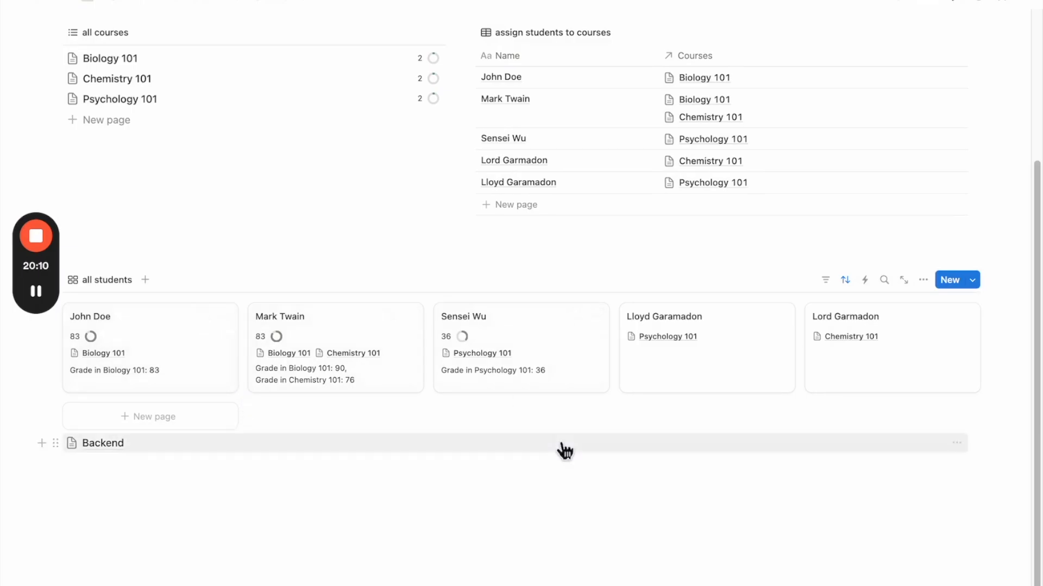
Delete the empty block above the all students gallery to tighten the spacing below the course views.
scroll(562, 451, up, 4)
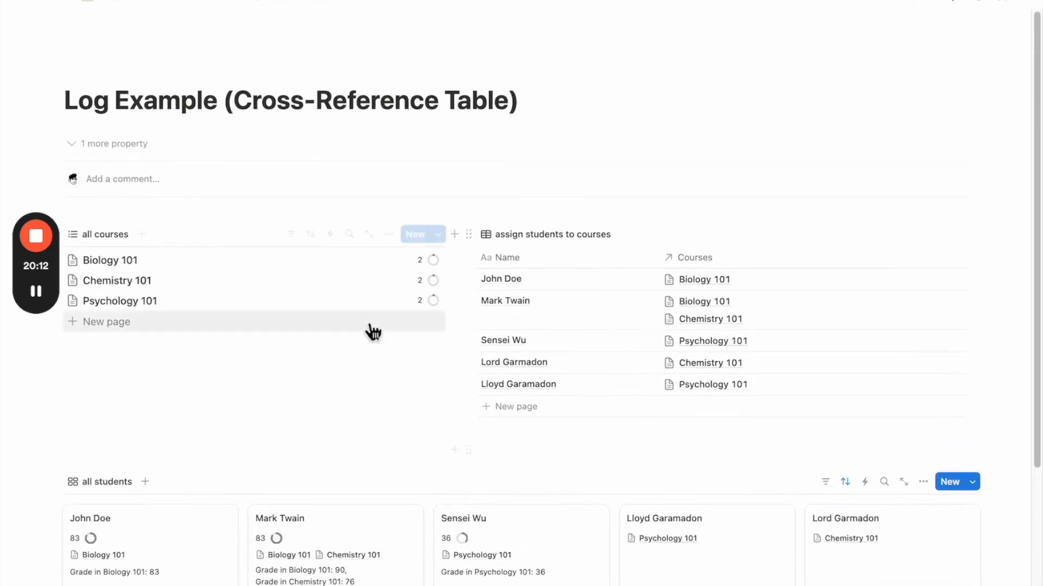
scroll(543, 523, down, 4)
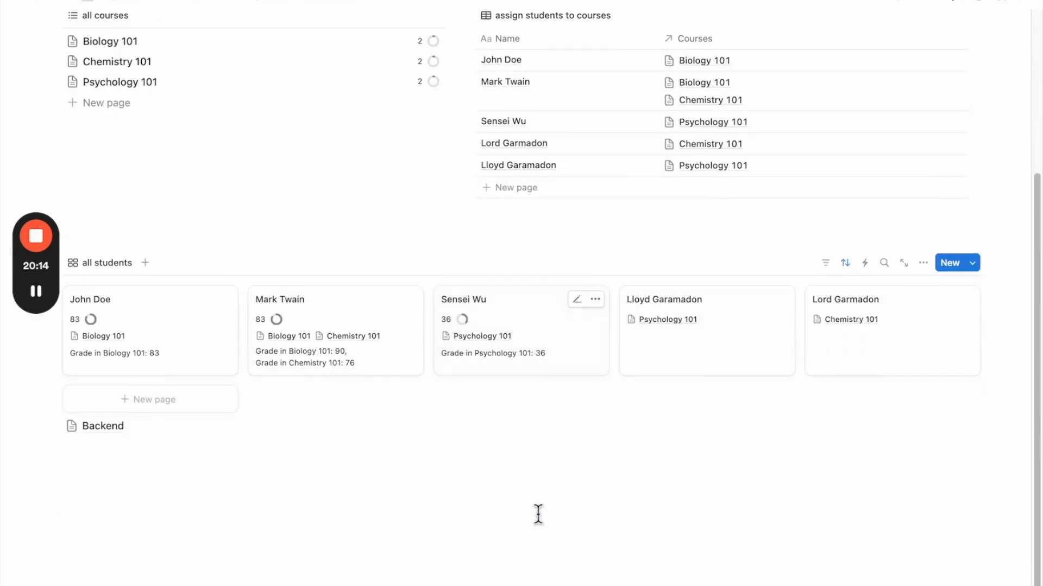
scroll(579, 457, up, 3)
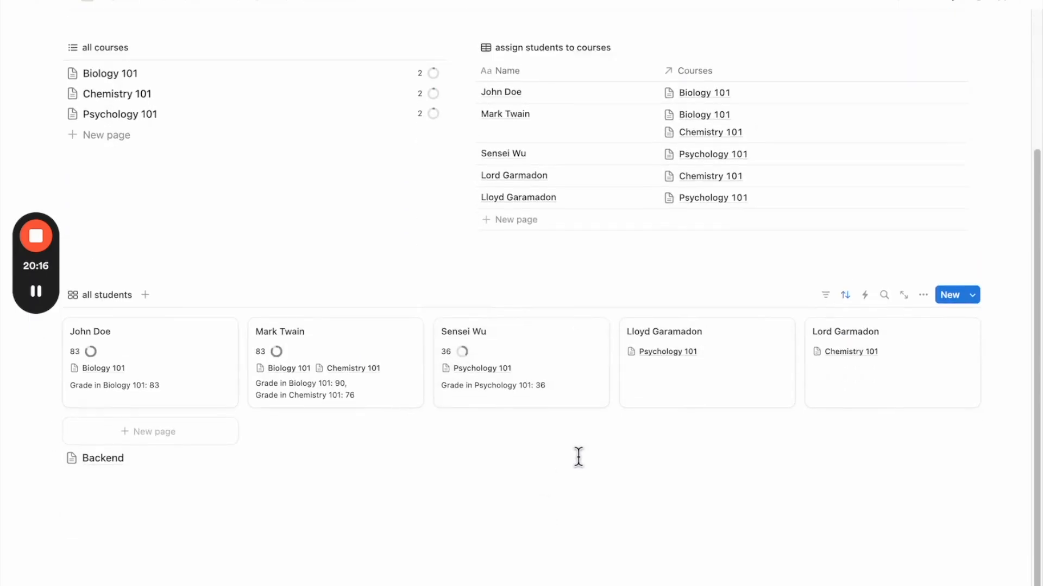
click(528, 356)
key(BackSpace)
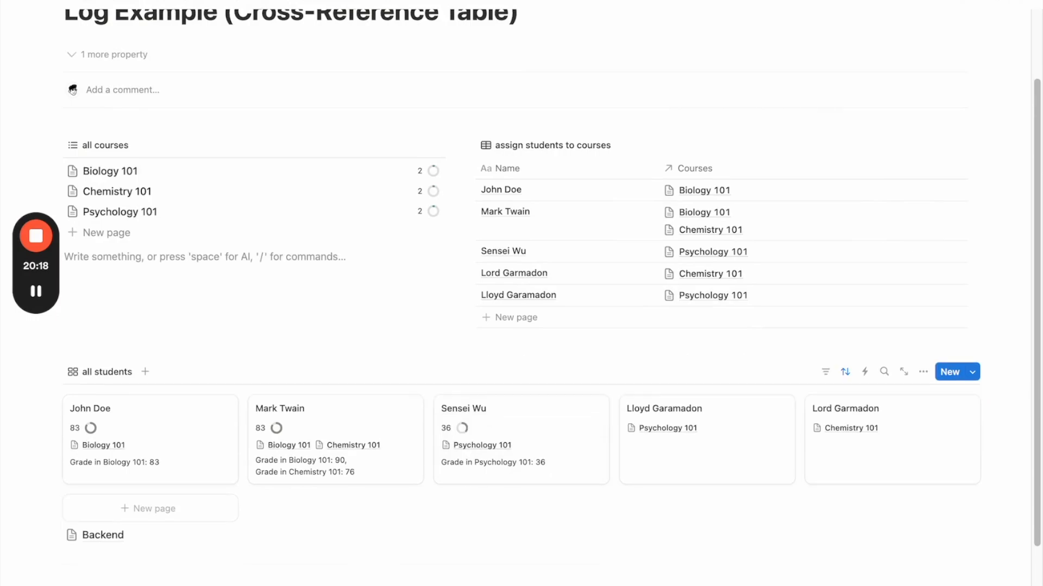
scroll(543, 299, up, 2)
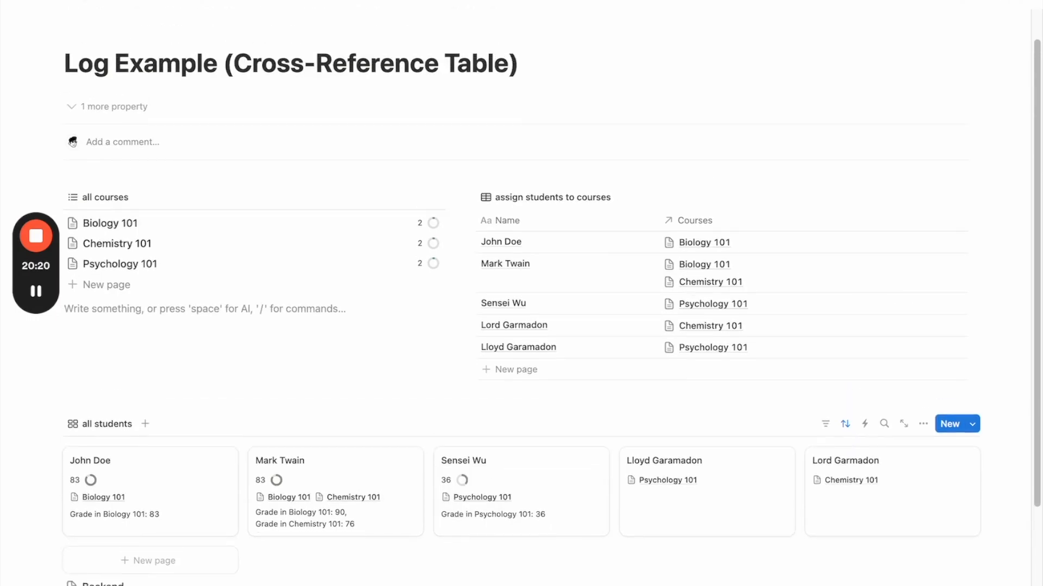